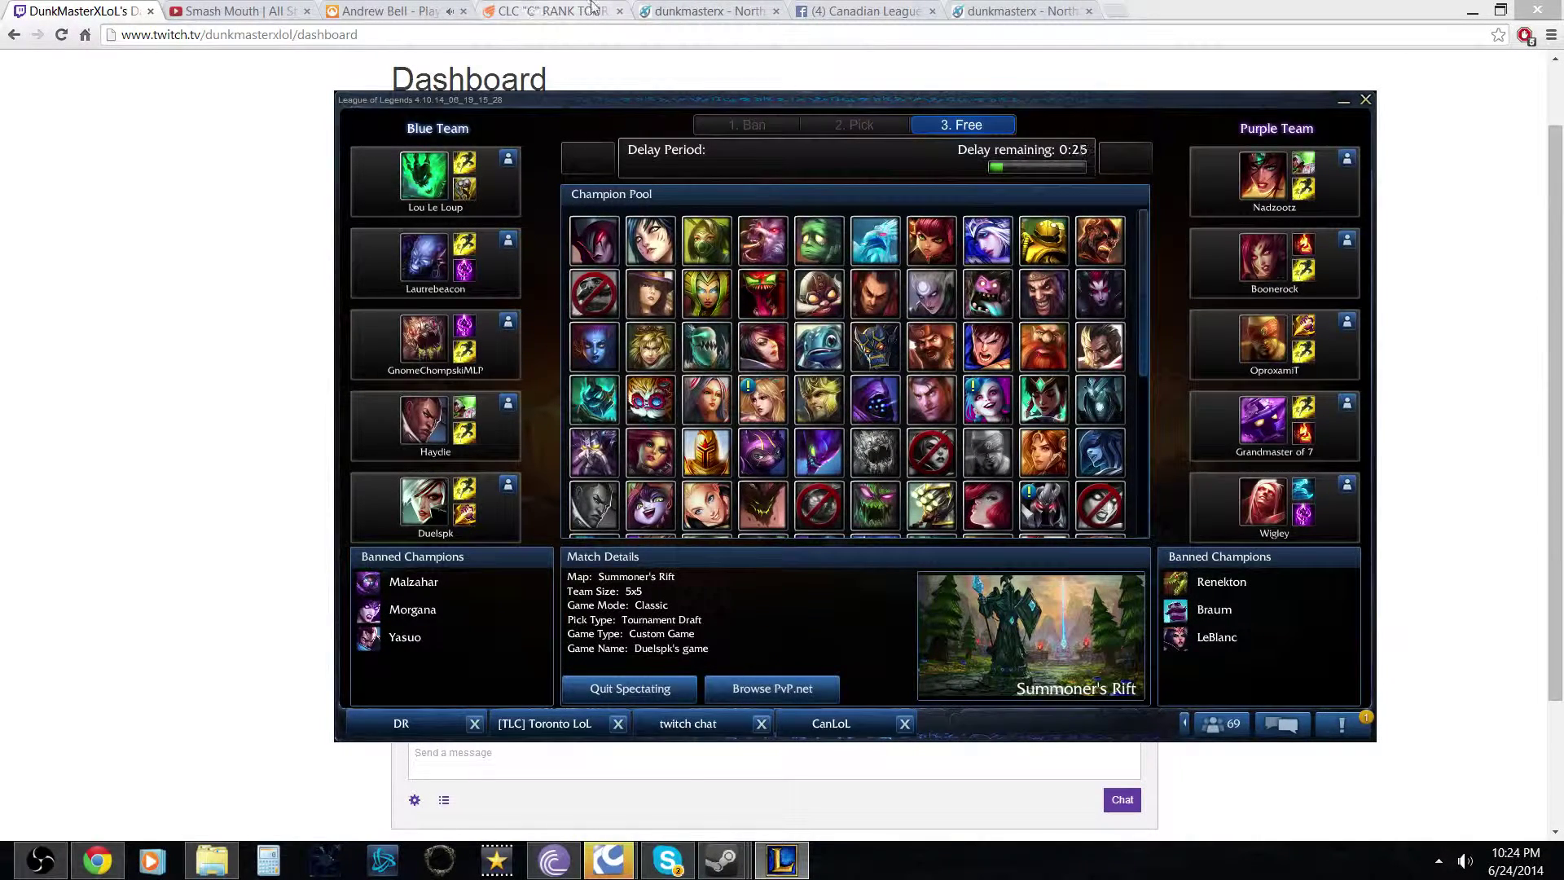
Search the installed apps for 'pai' and launch Paint.
left_click(635, 10)
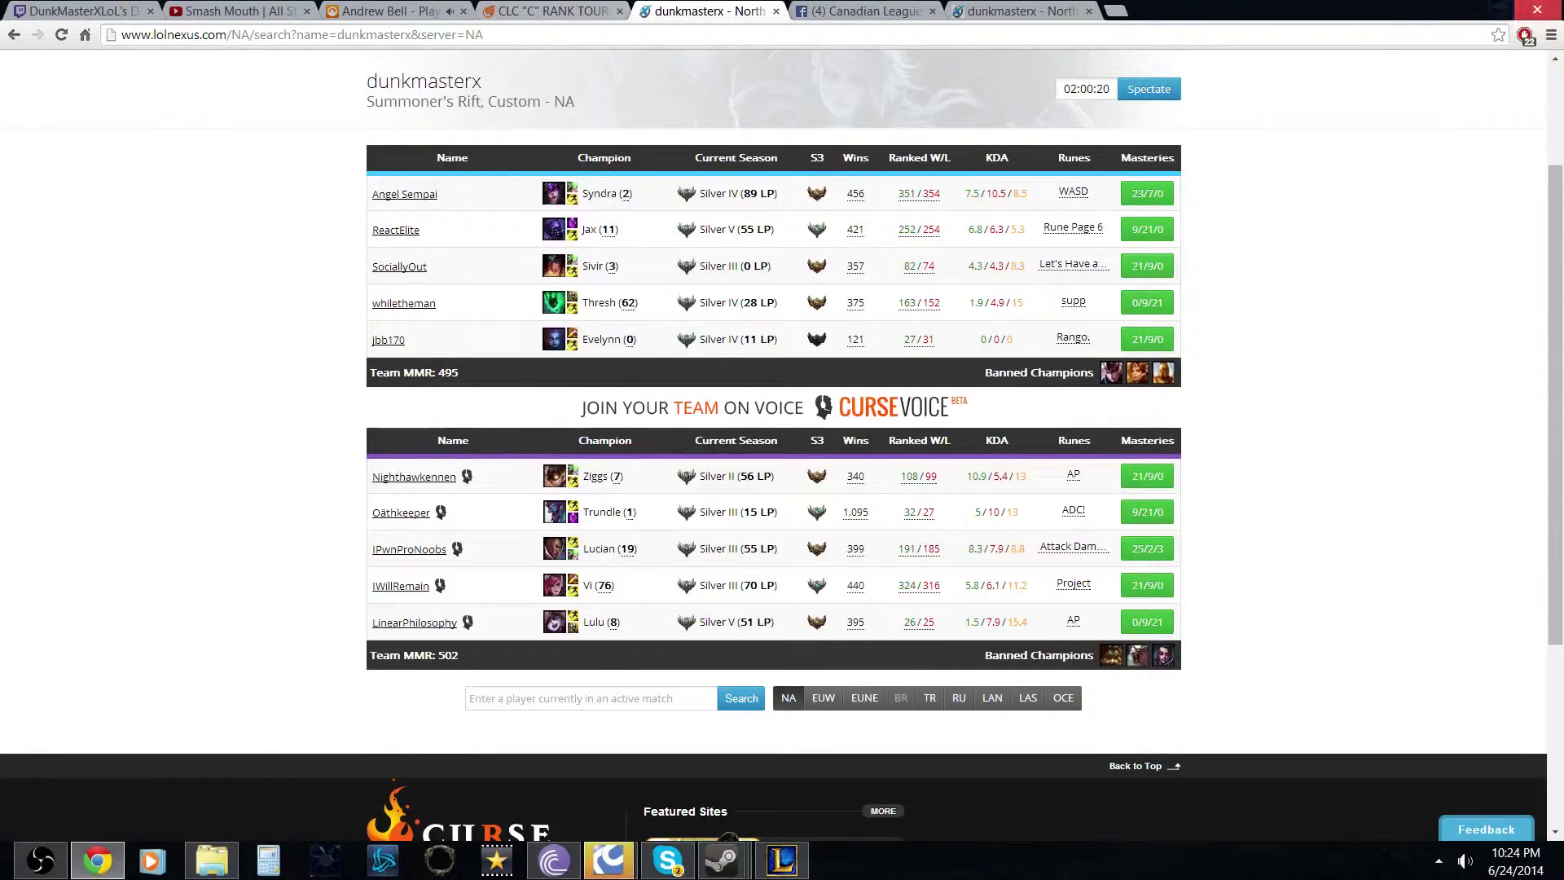
mouse_move(1560, 16)
left_click(1536, 291)
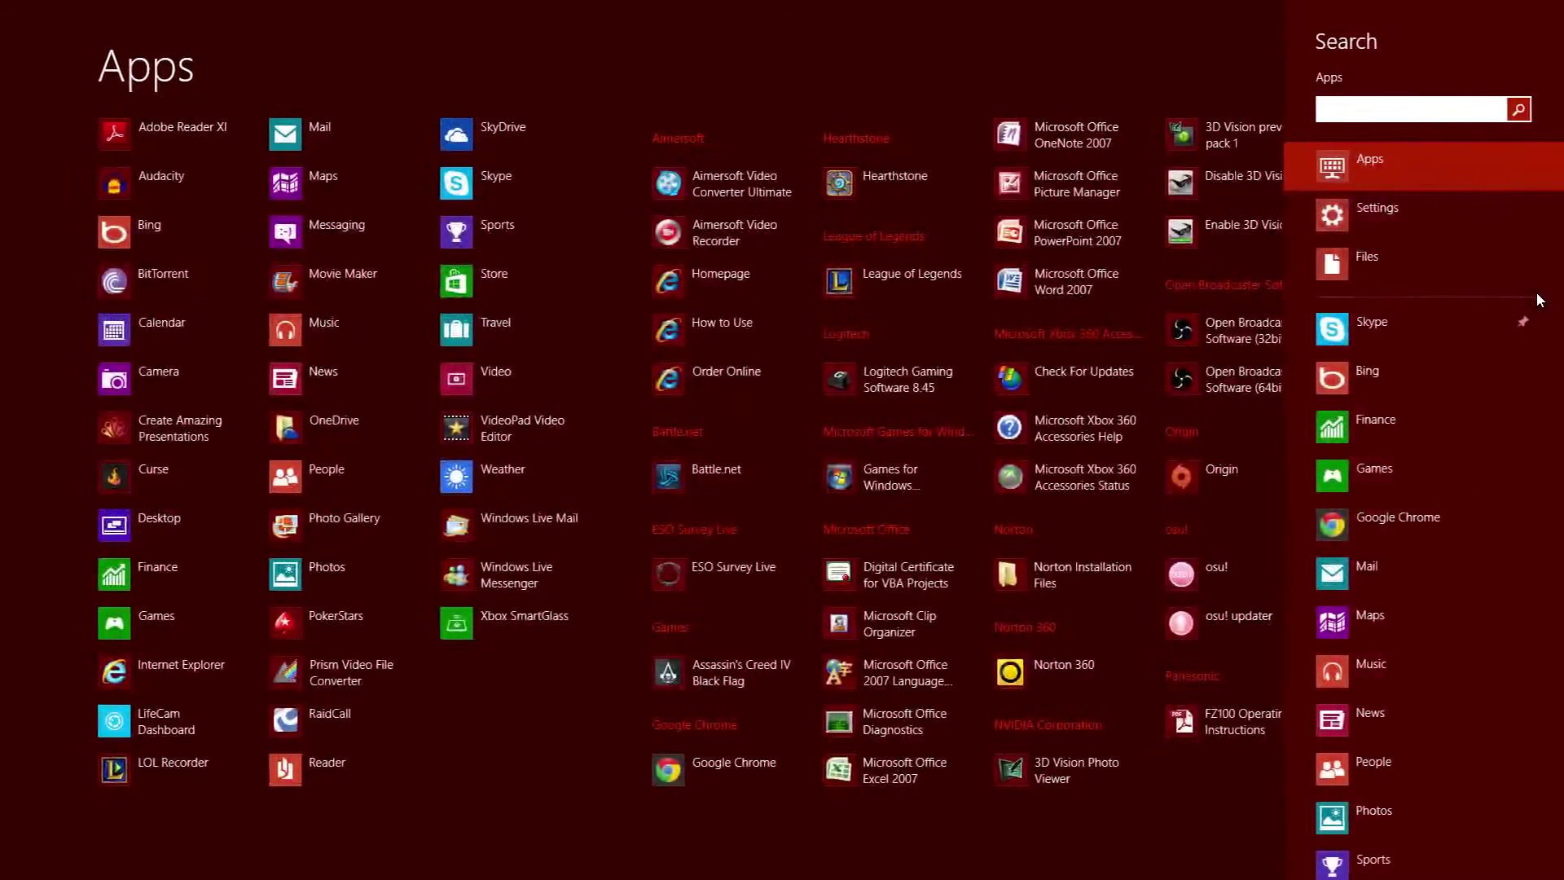
type("pai")
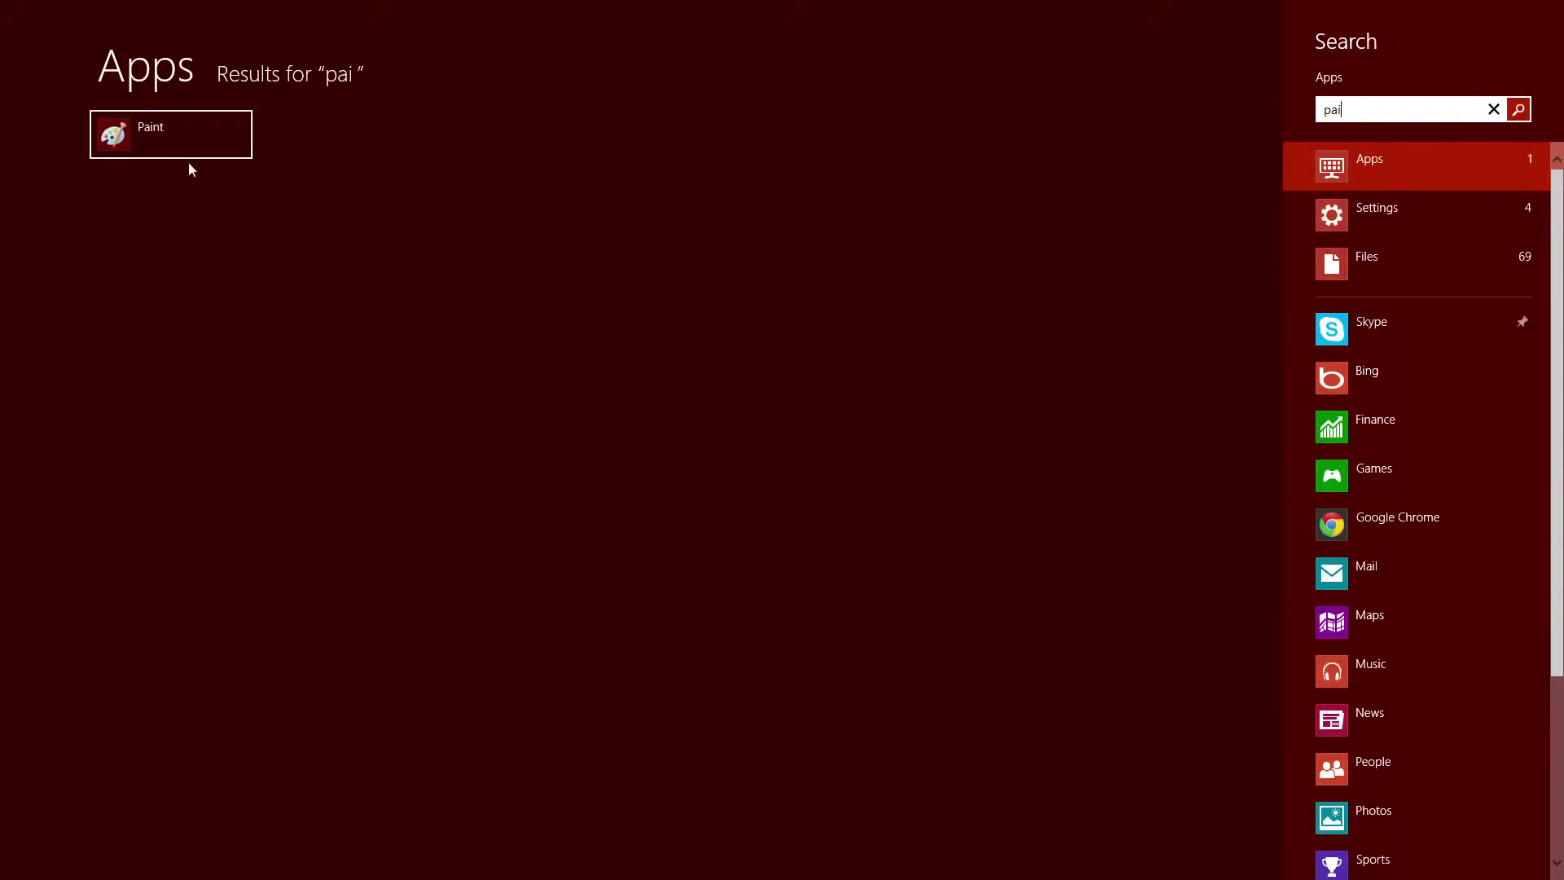
left_click(182, 126)
Open the recent picture 'CLC overlays (make it)' in Paint, then return to Chrome.
left_click(23, 35)
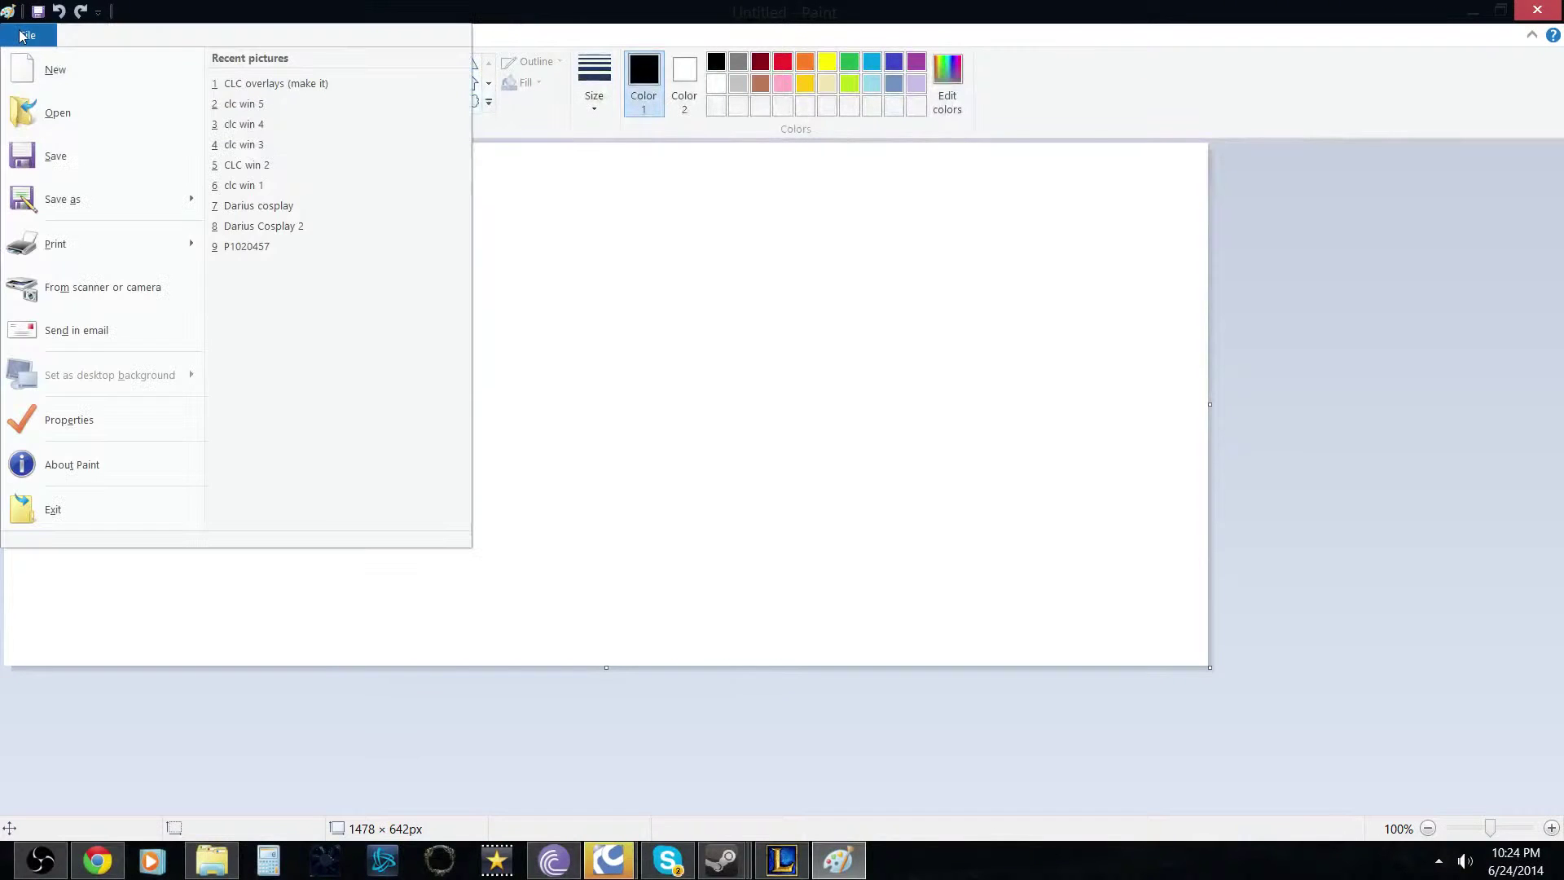
left_click(268, 83)
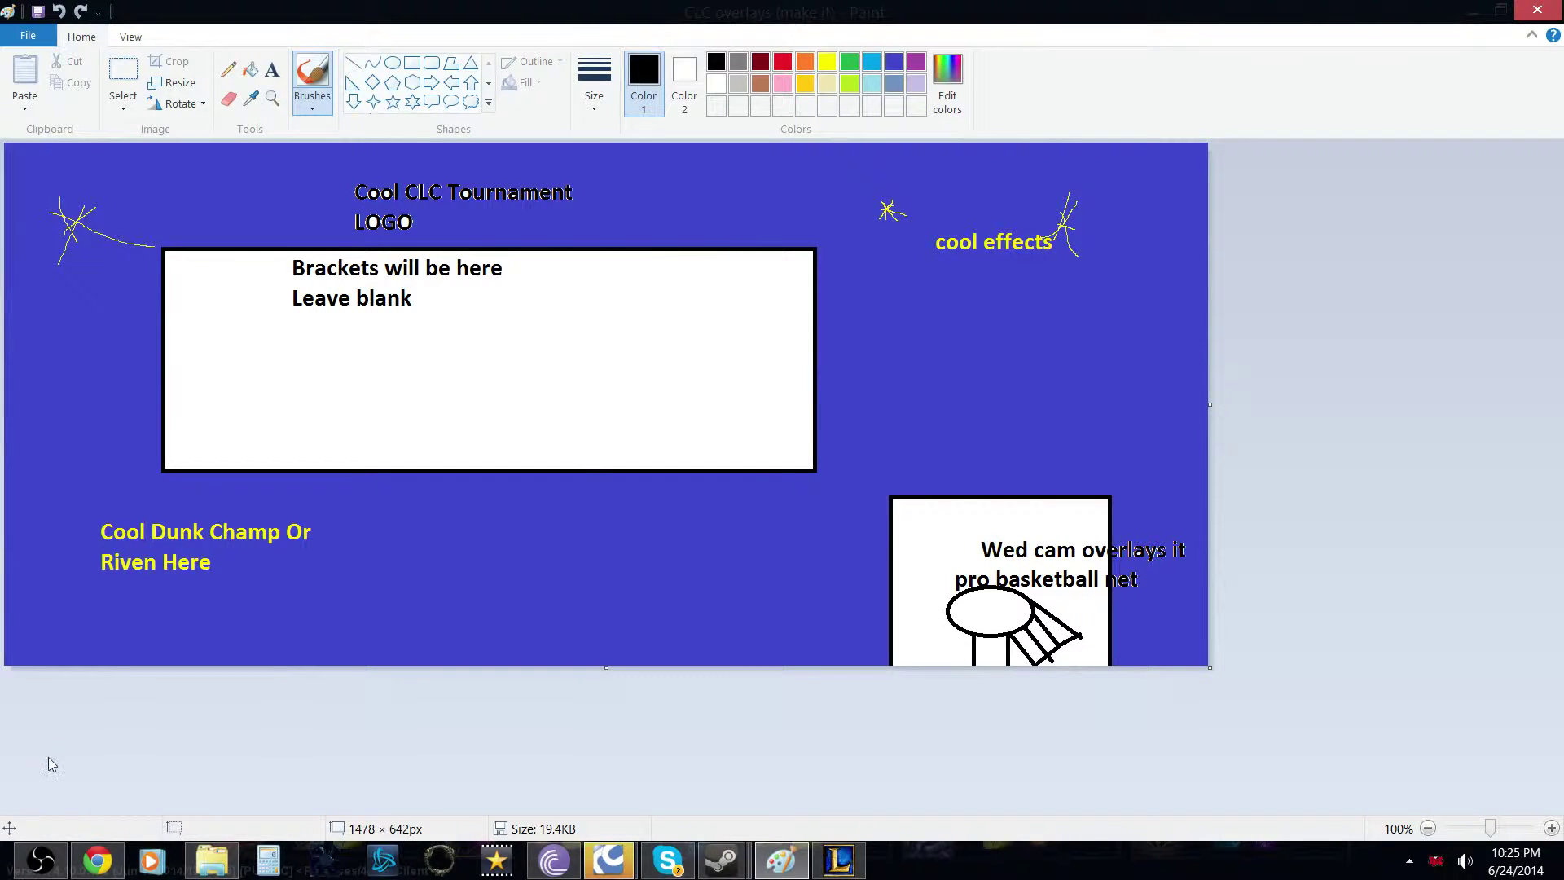
left_click(96, 860)
Post 'ty' in the Twitch stream chat.
left_click(114, 10)
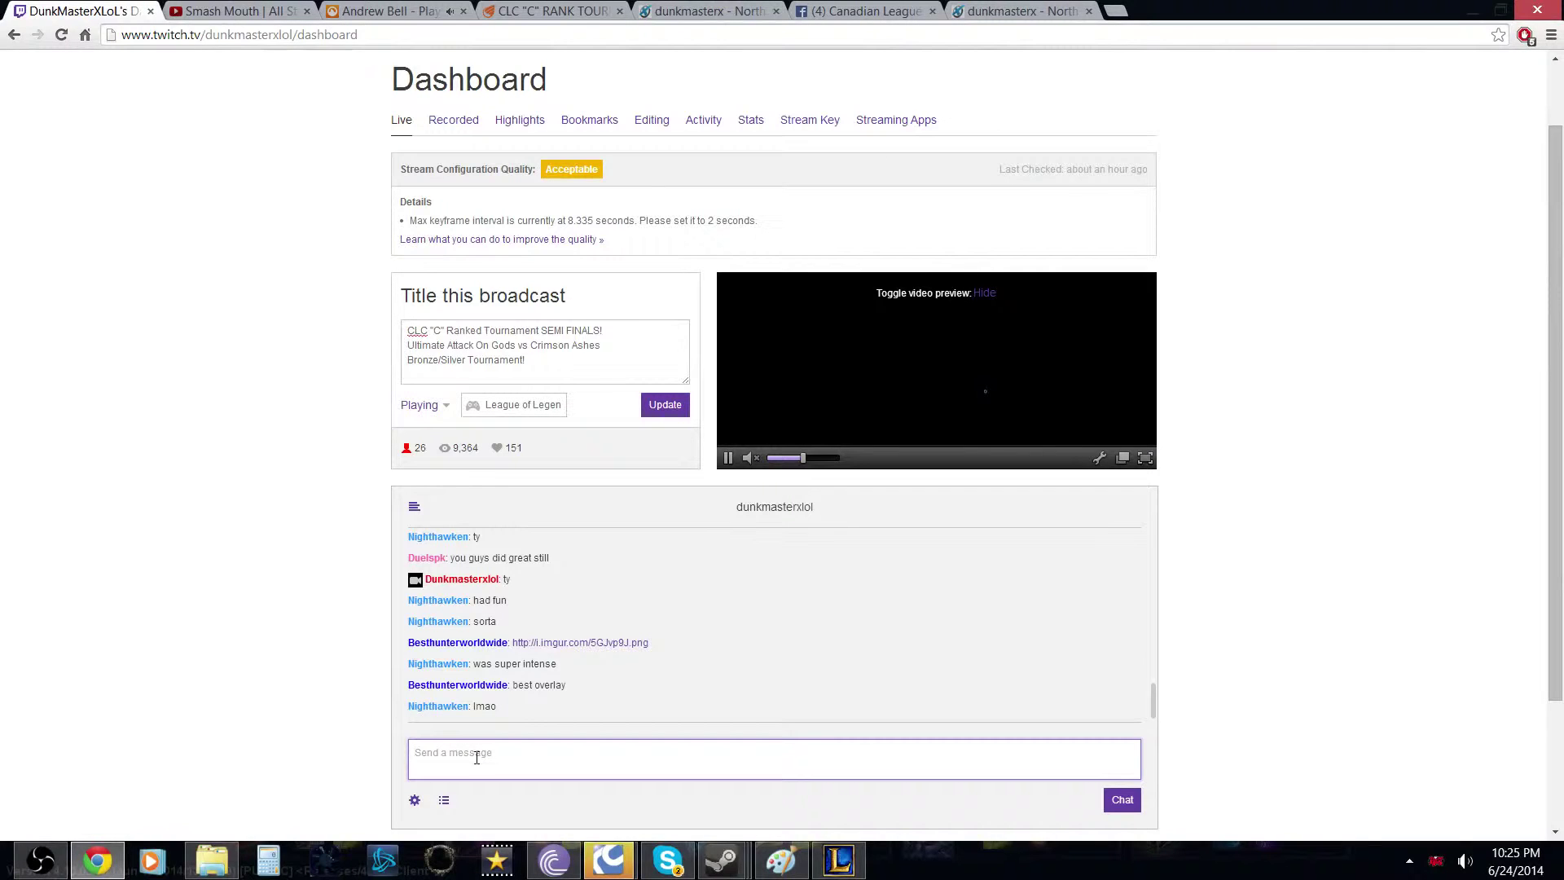
type("ty")
key("Return")
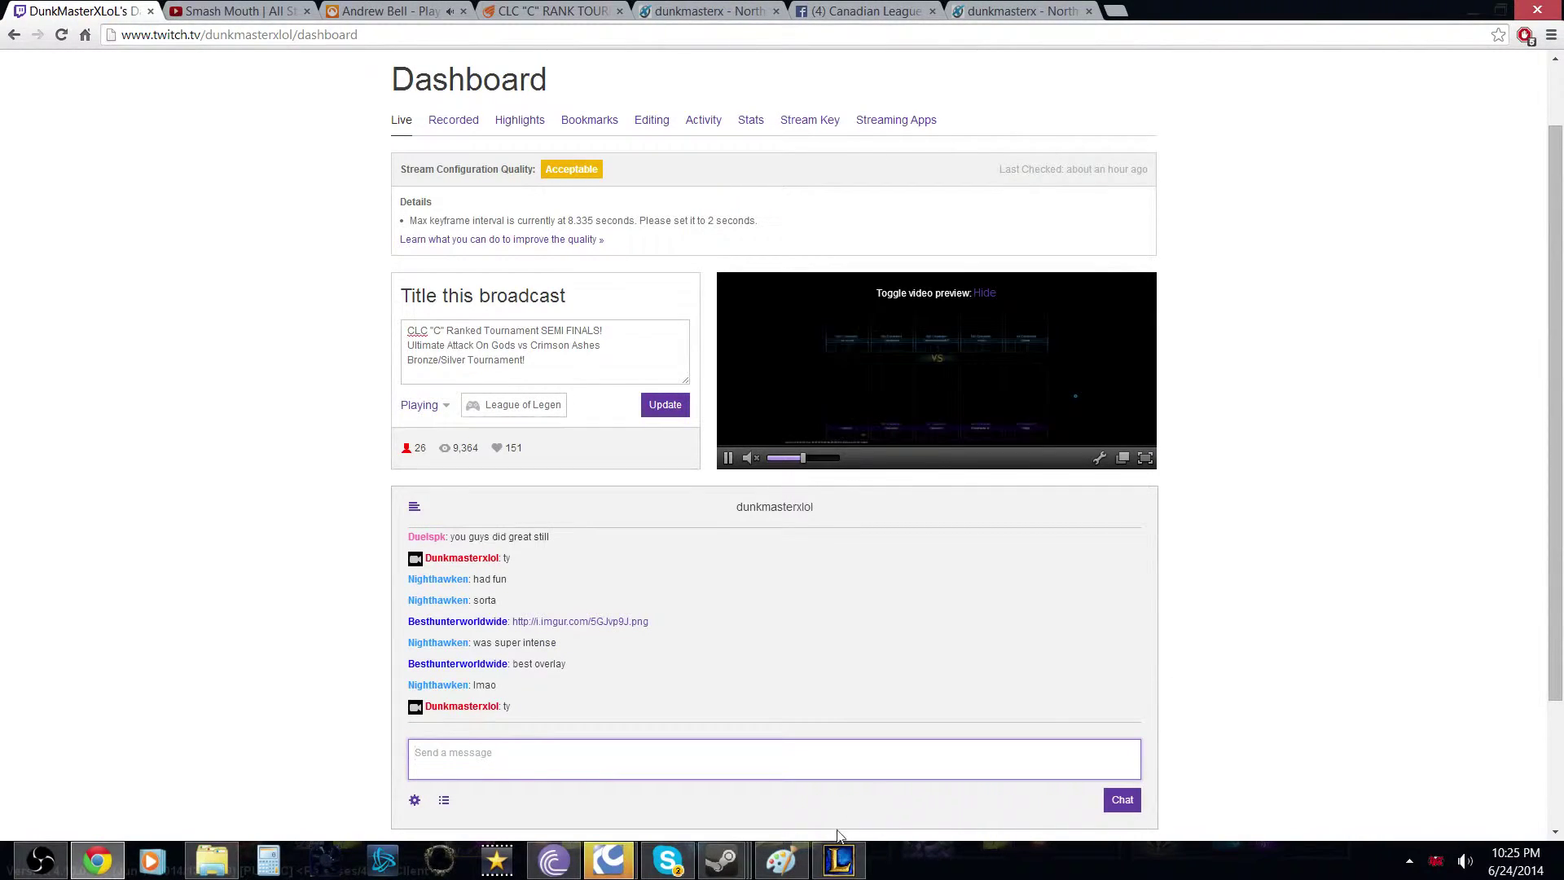
Glance at the Paint sketch, post 'yeah' in chat, and bring up the League loading screen.
left_click(781, 861)
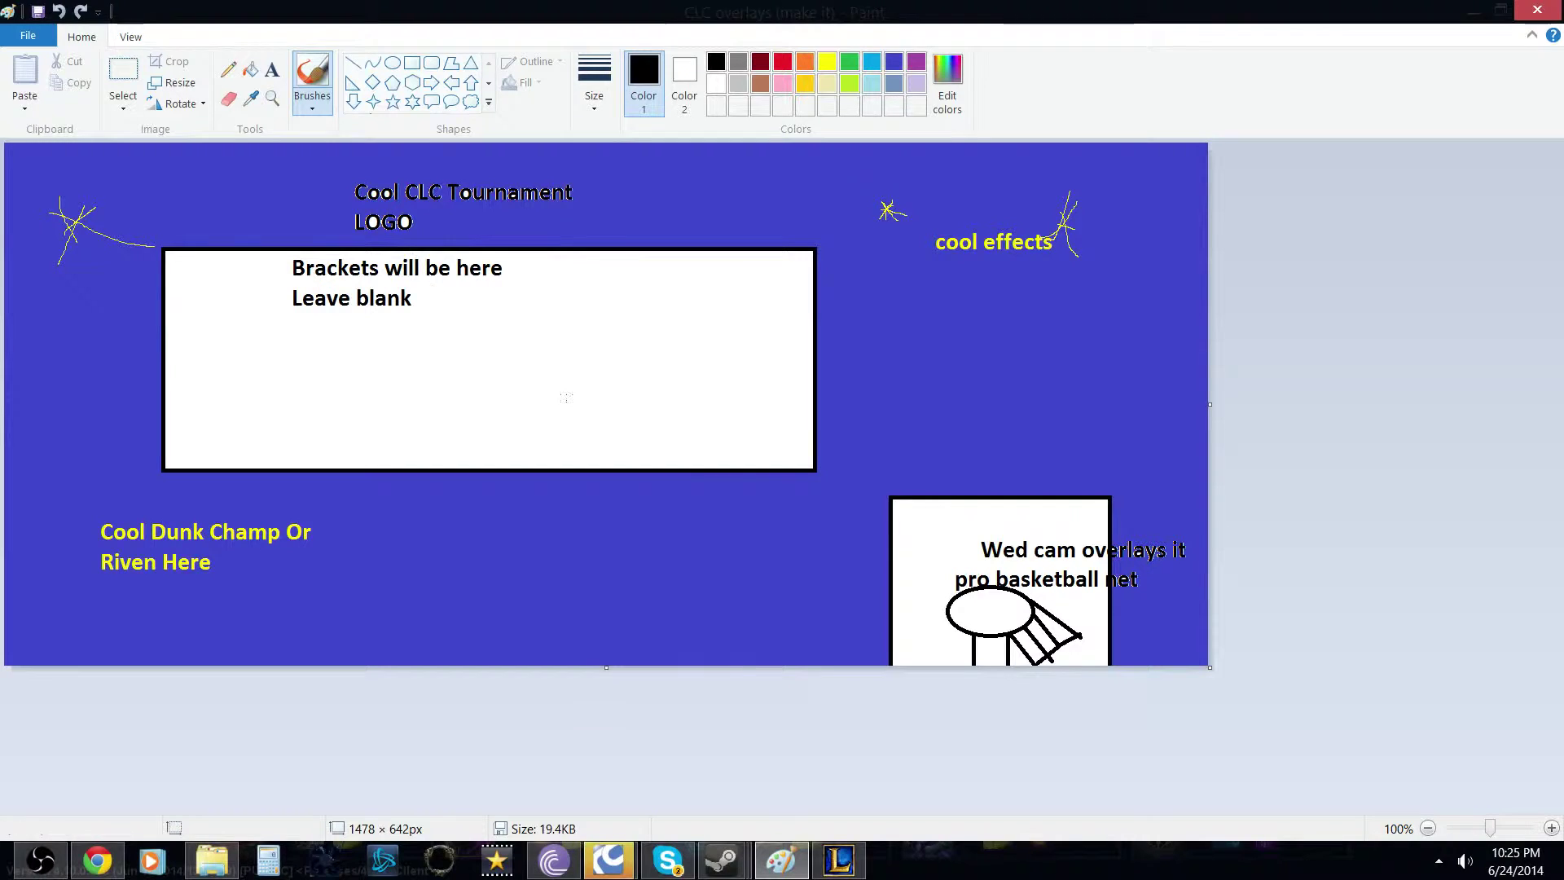
left_click(1542, 8)
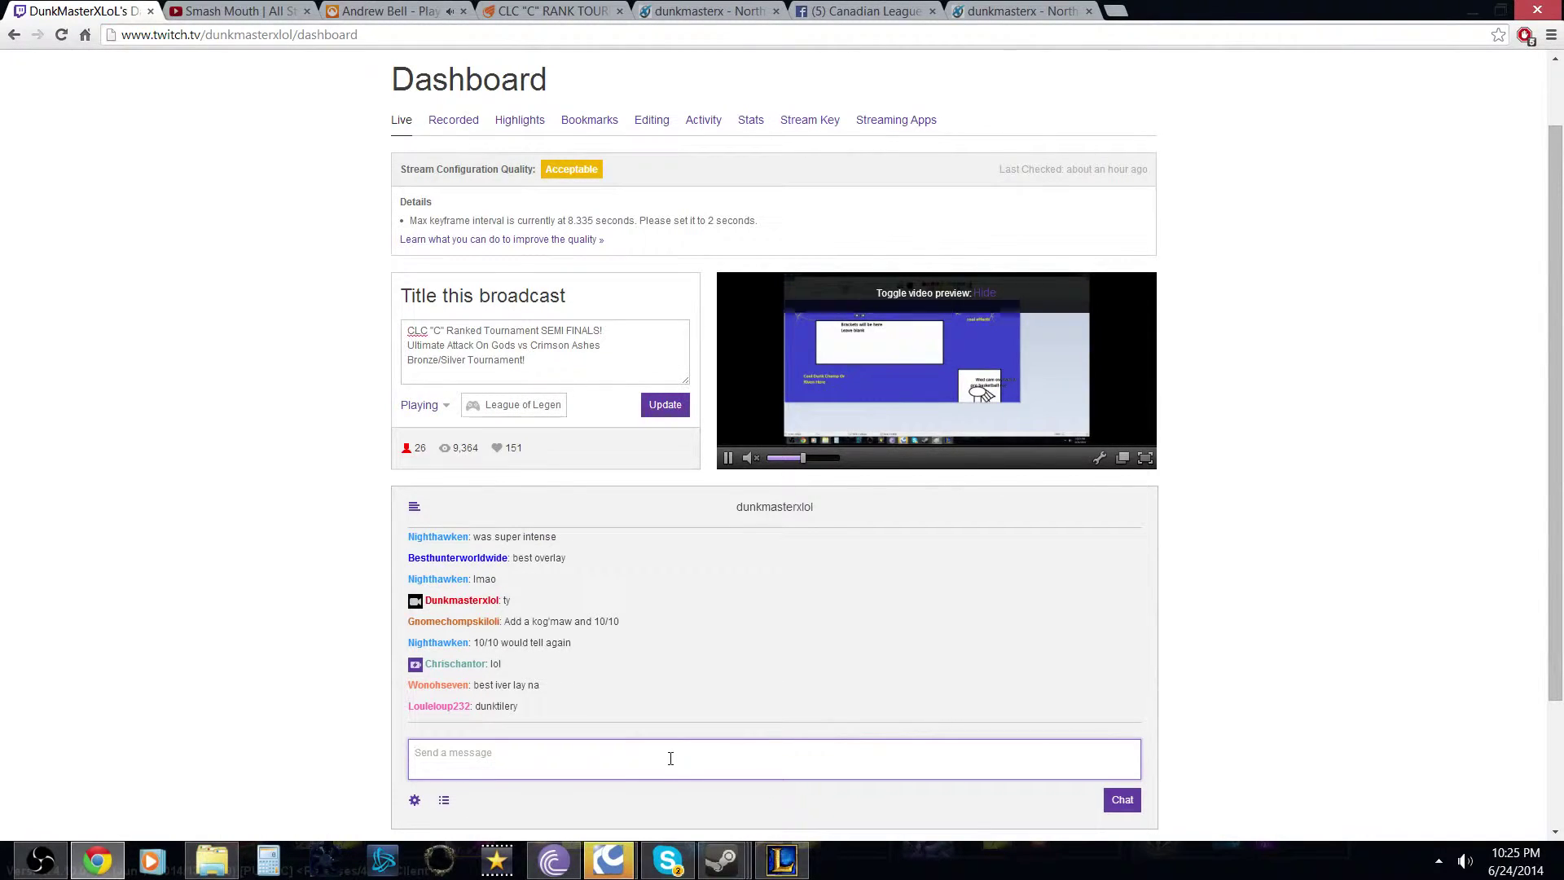
type("yeah")
key("Return")
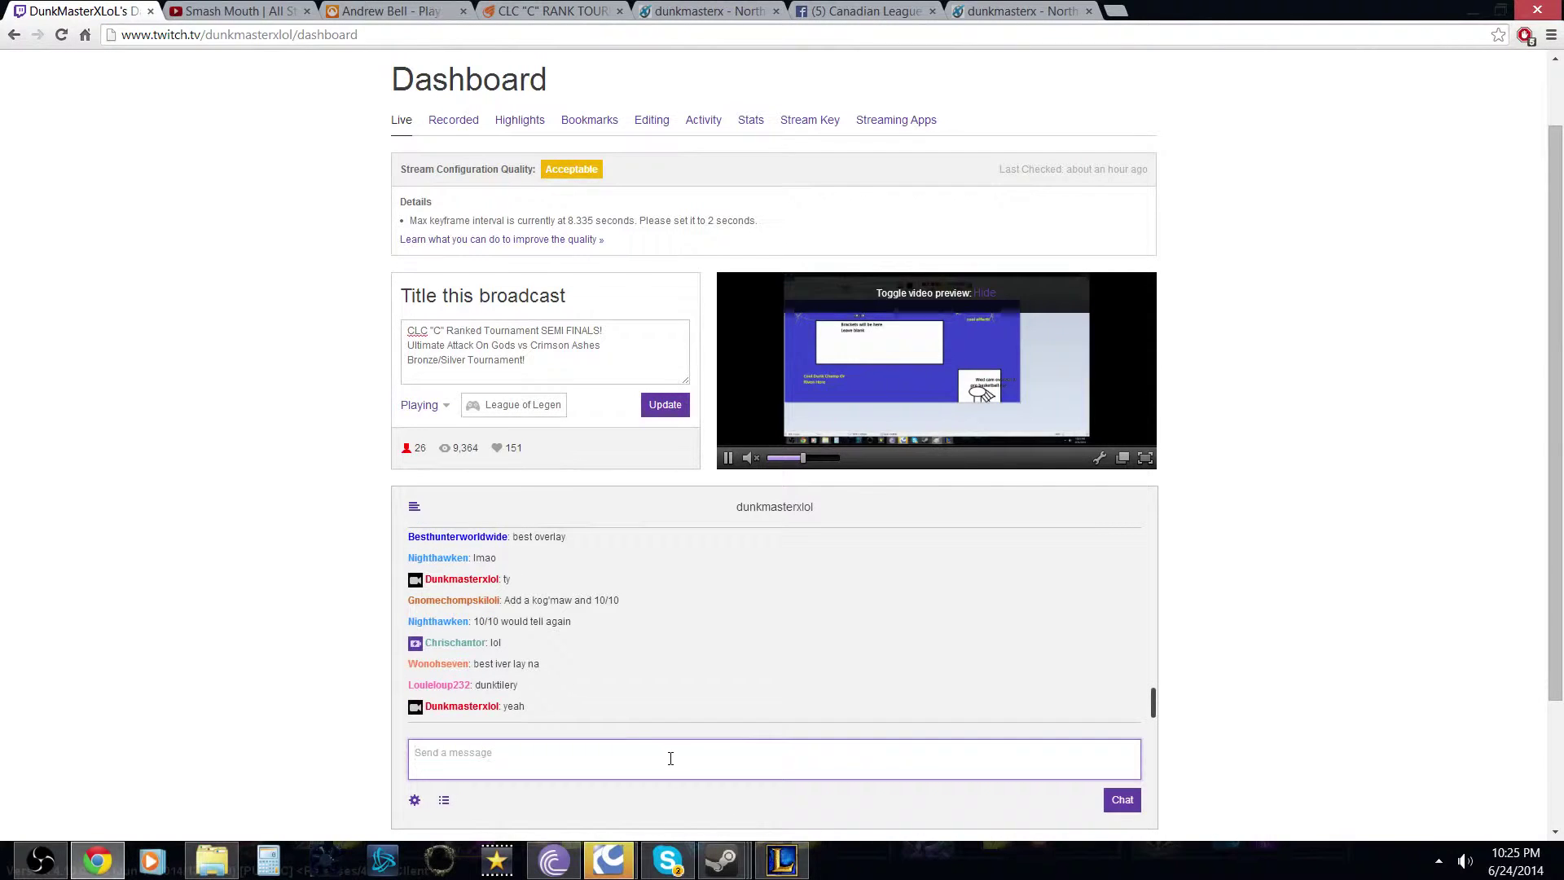
left_click(782, 860)
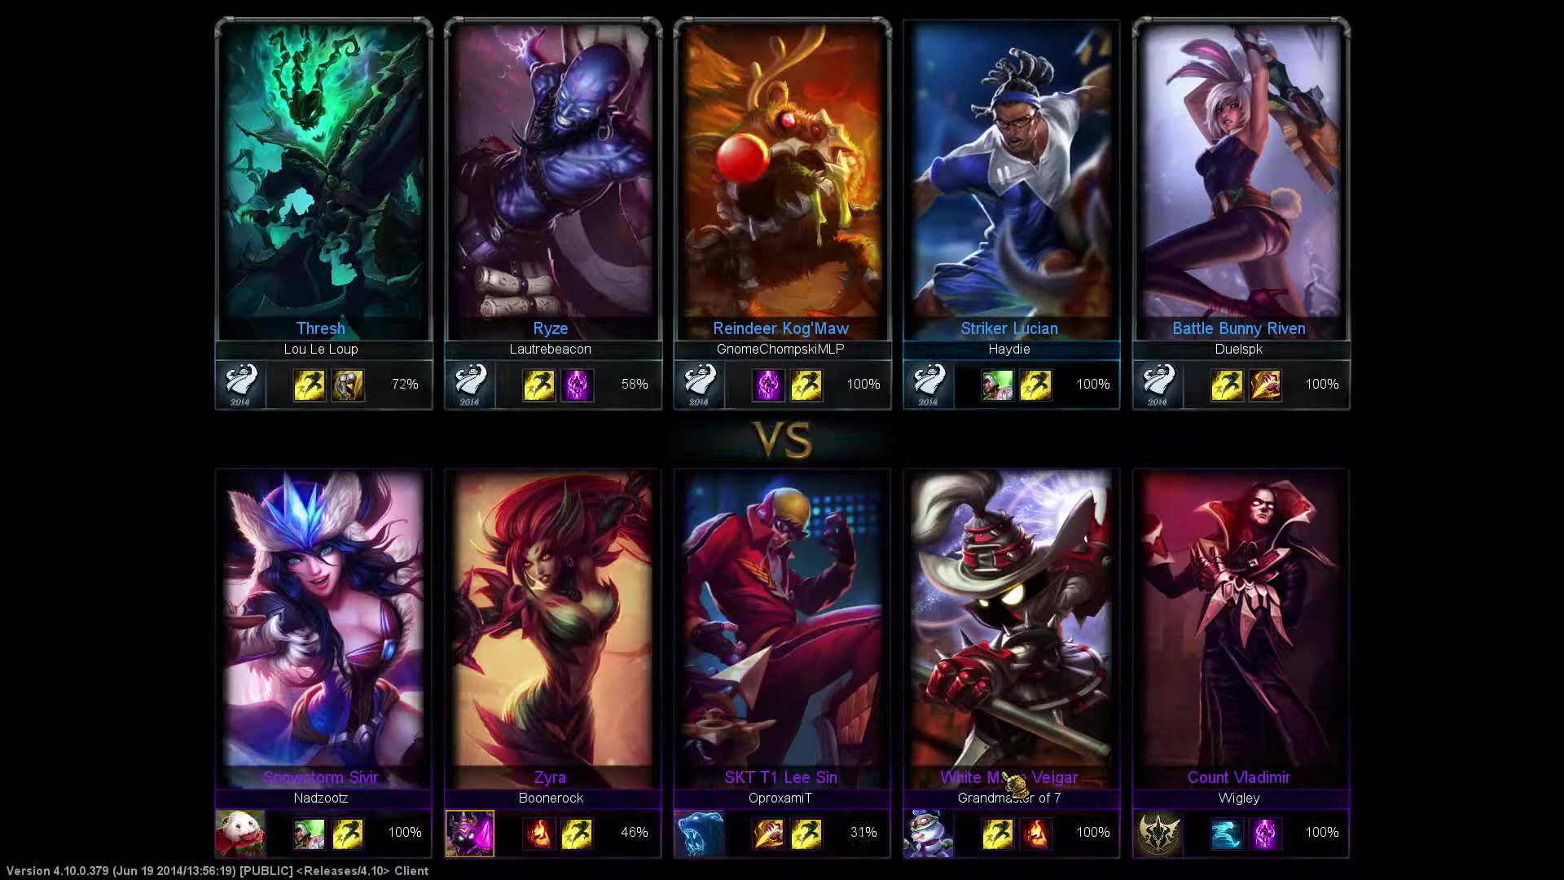
Compare the League loading screen with the Twitch dashboard, ending on the dashboard.
key("alt+Tab")
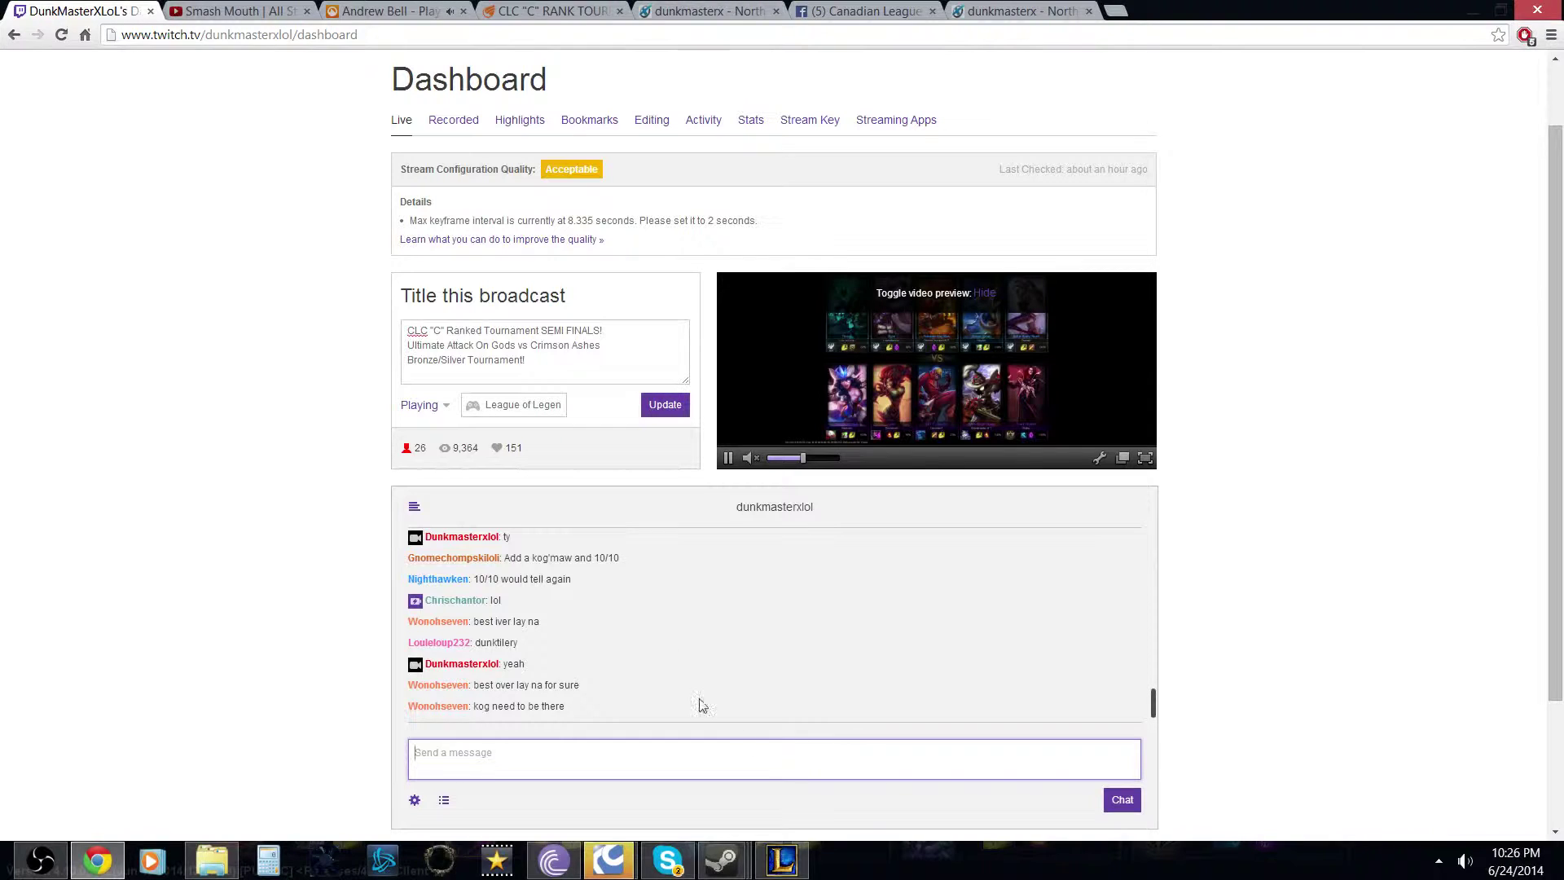
left_click(793, 875)
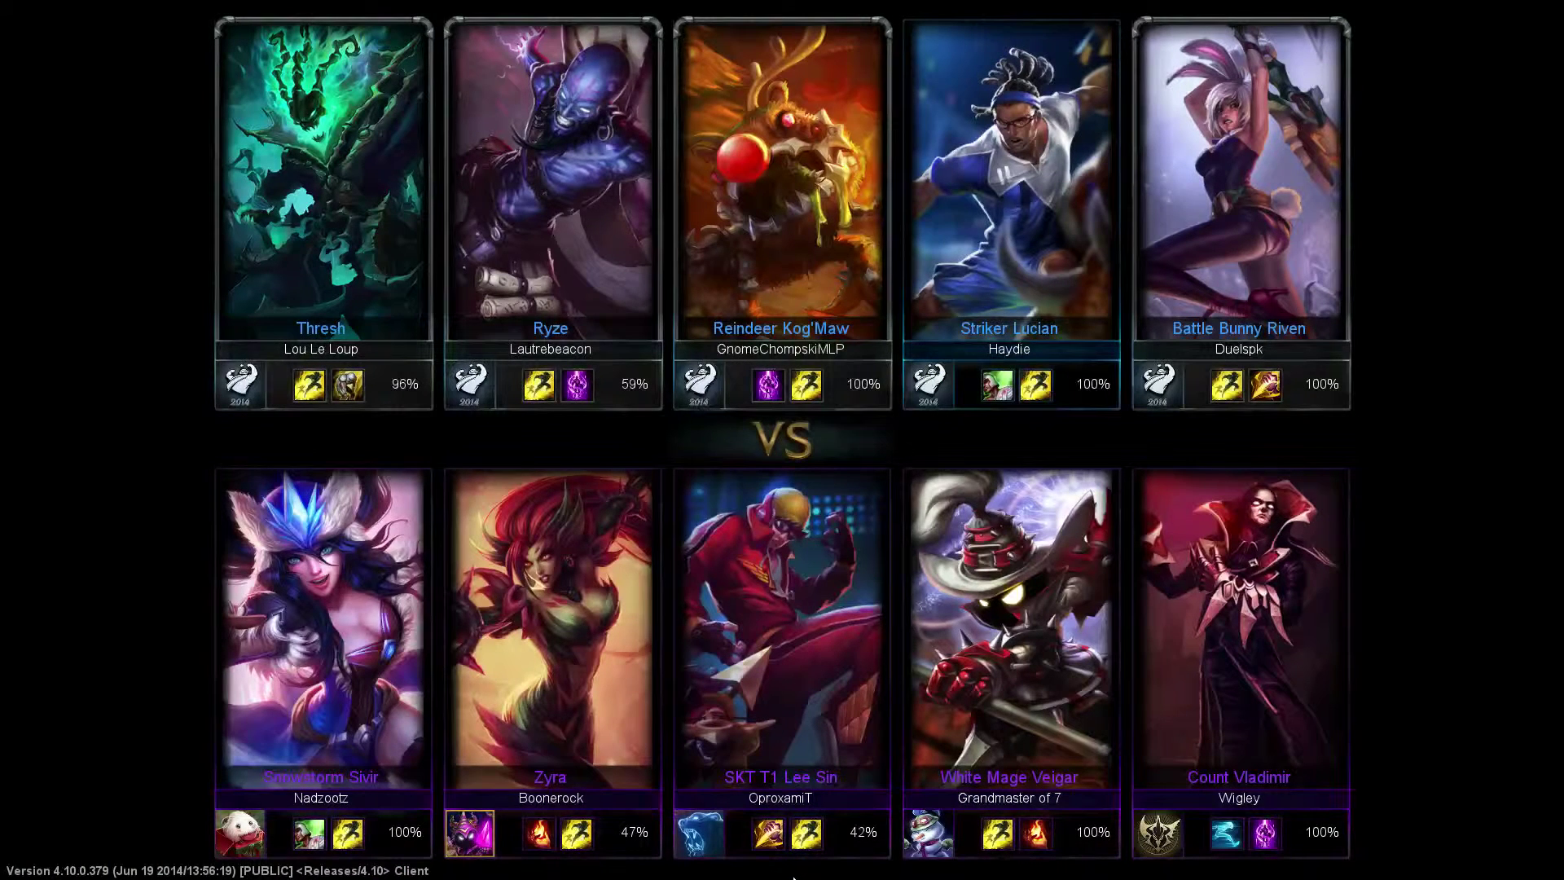
key("alt+Tab")
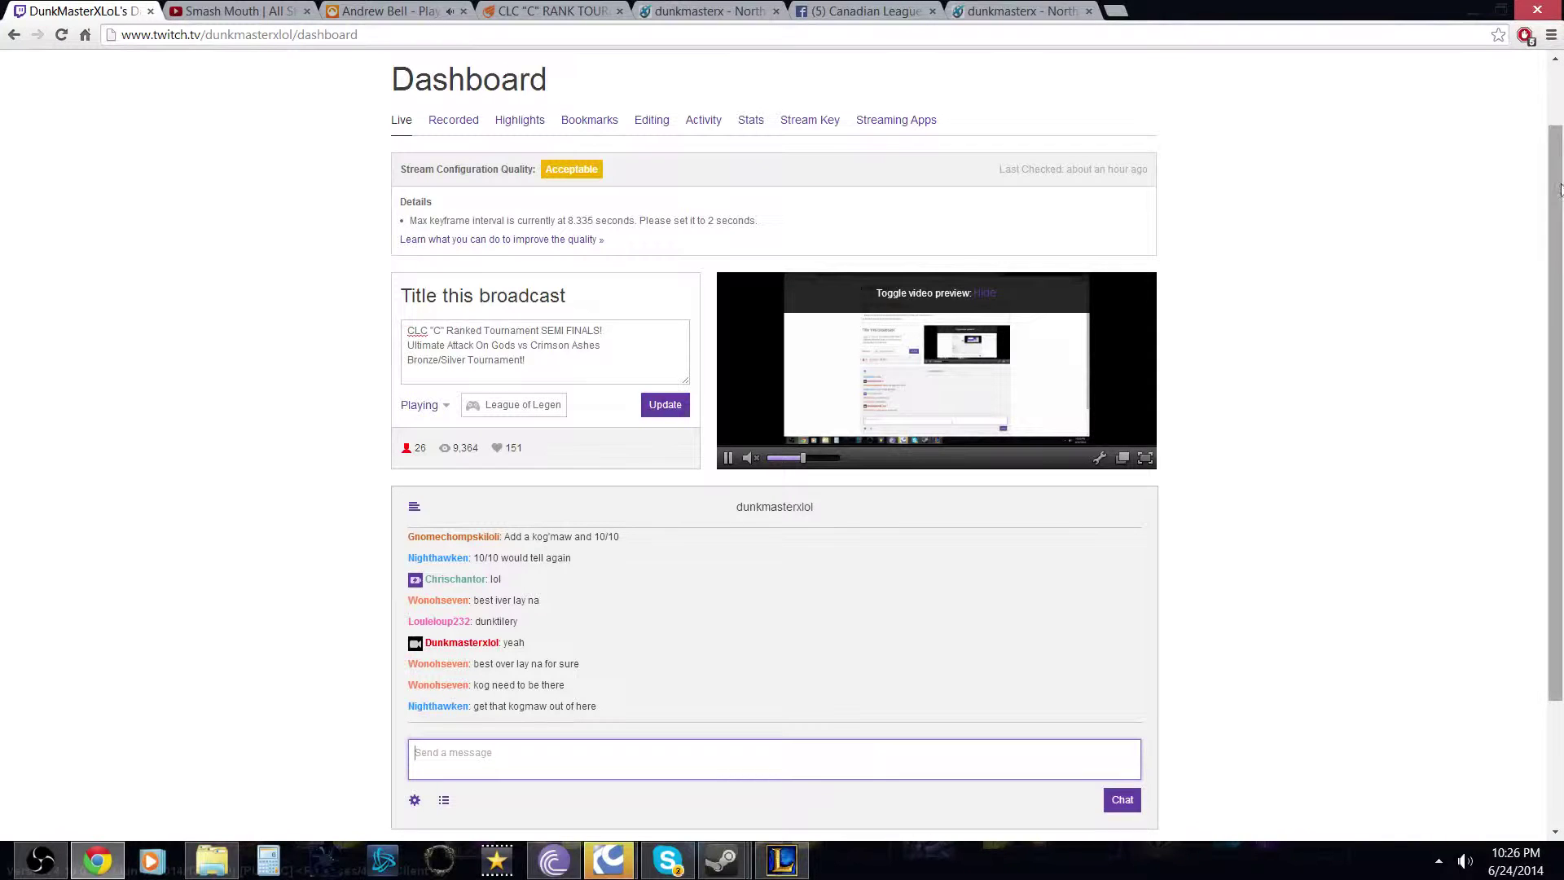
Relaunch Paint via an app search for 'pa' and reopen 'CLC overlays (make it)' from recent pictures.
left_click(1532, 281)
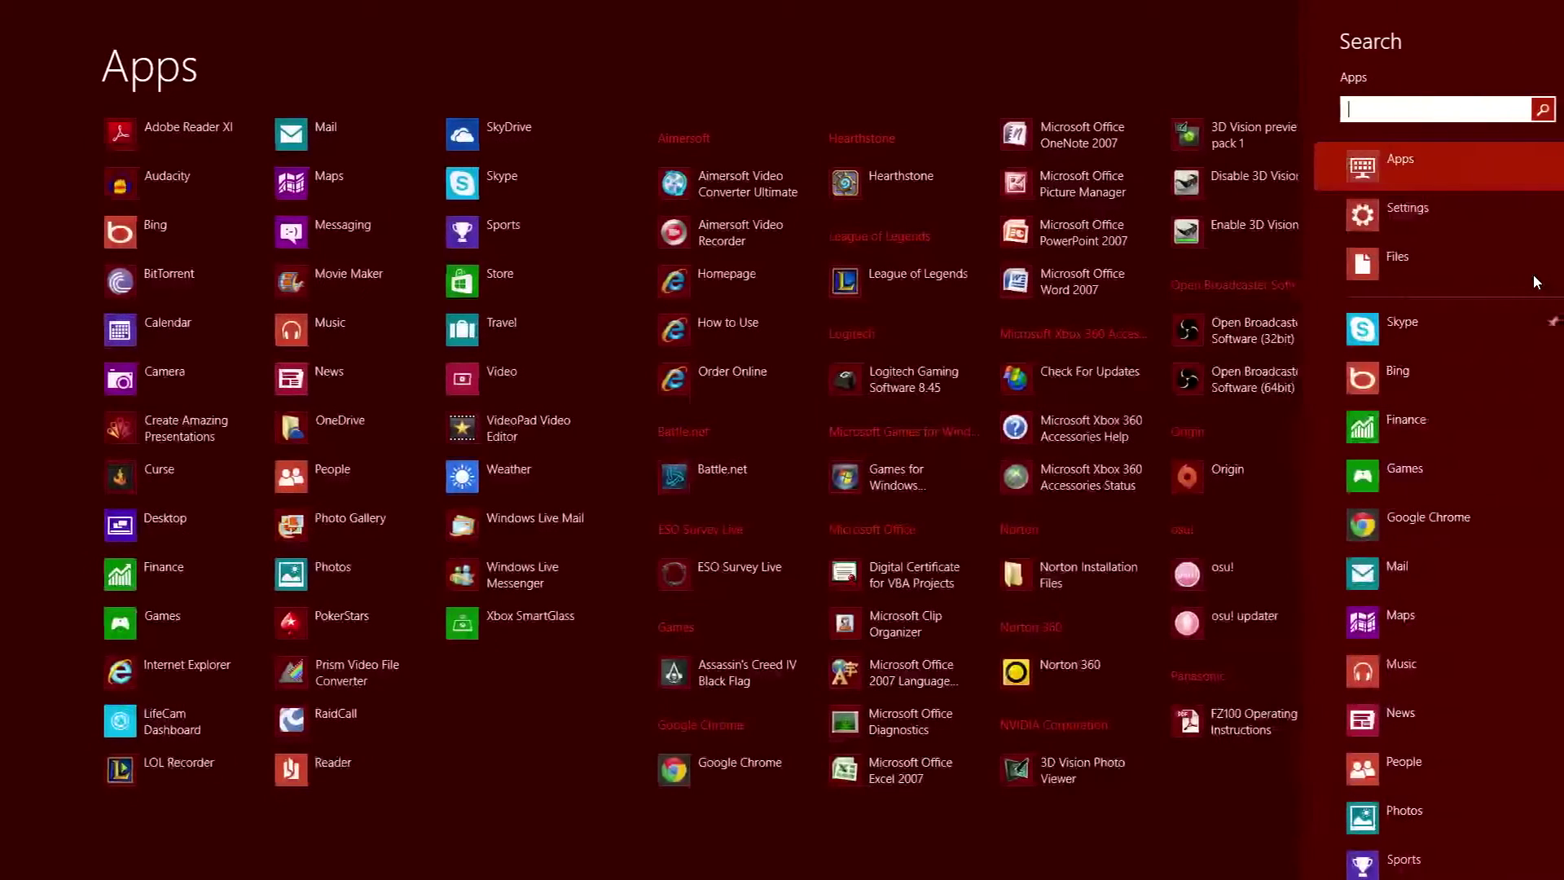
type("pa")
left_click(132, 125)
left_click(24, 34)
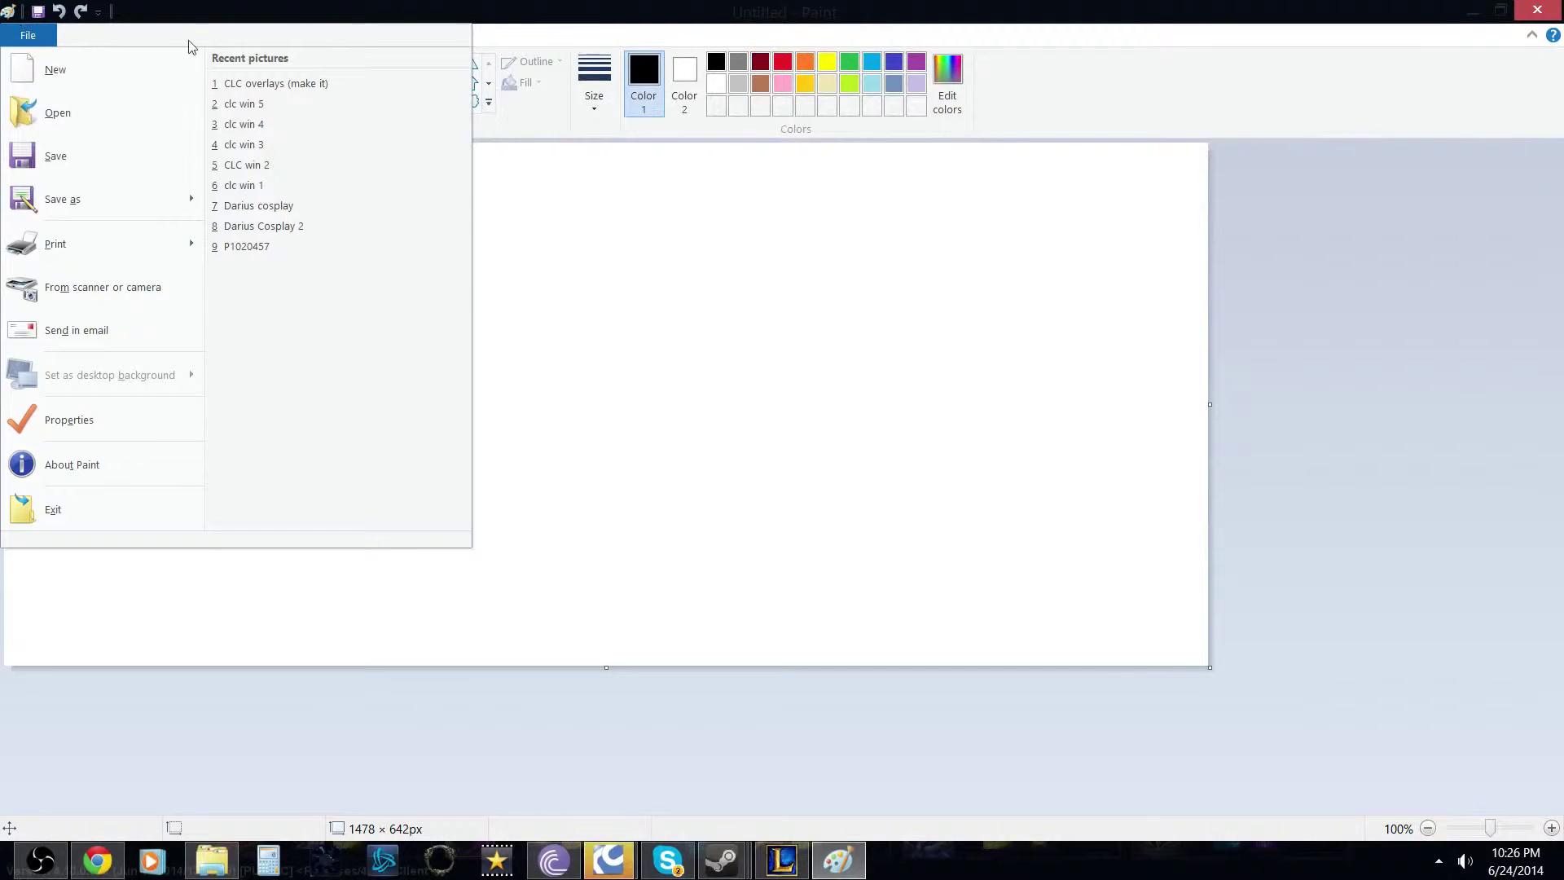
left_click(244, 83)
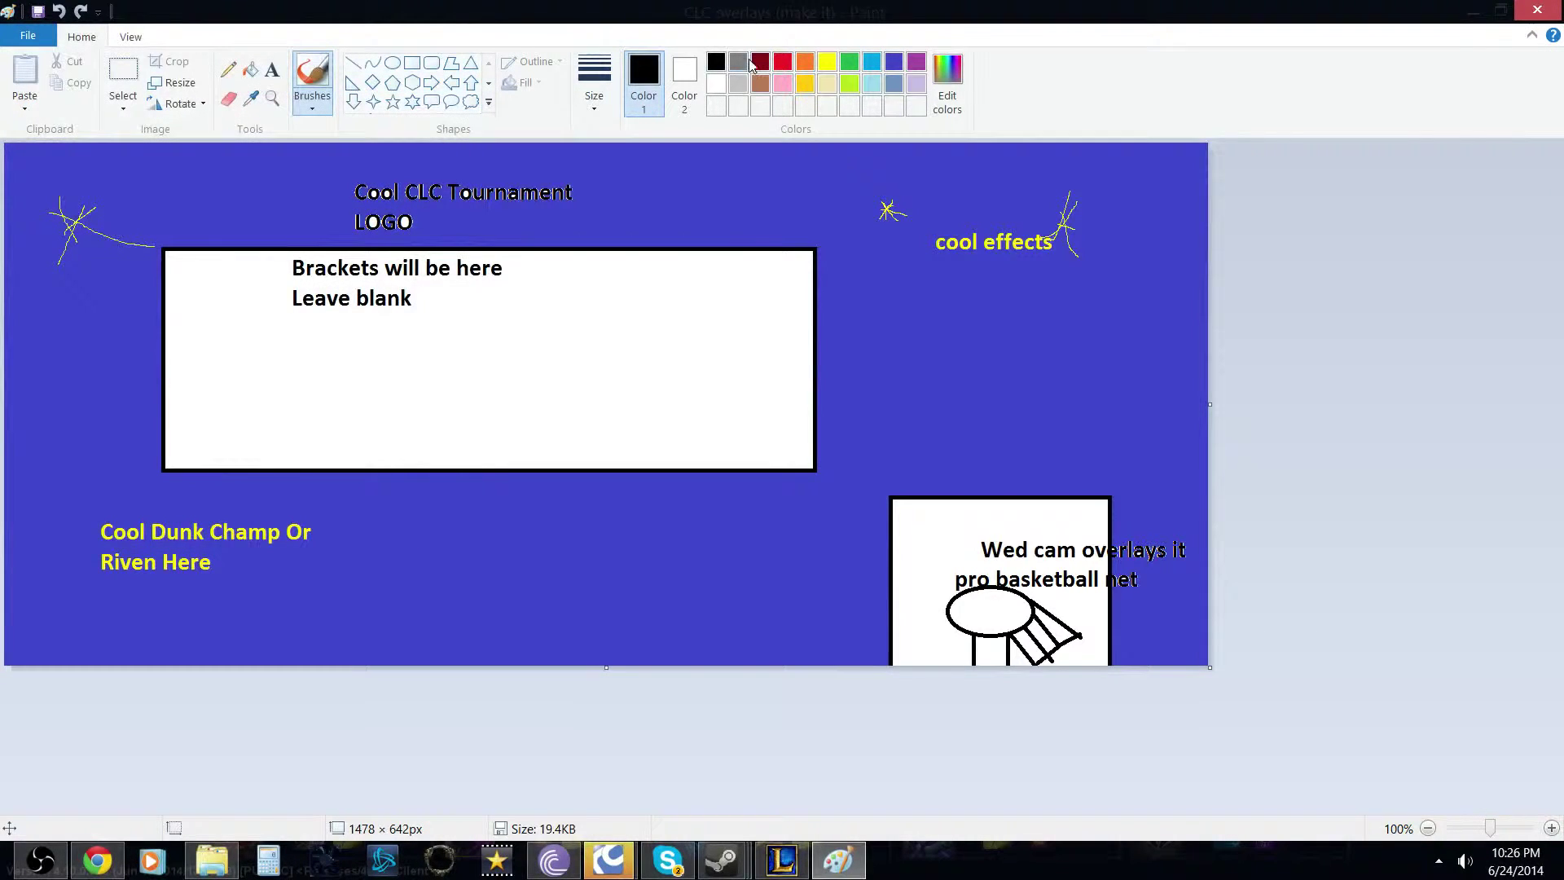
Draw a large gray oval body below the bracket box.
left_click(396, 68)
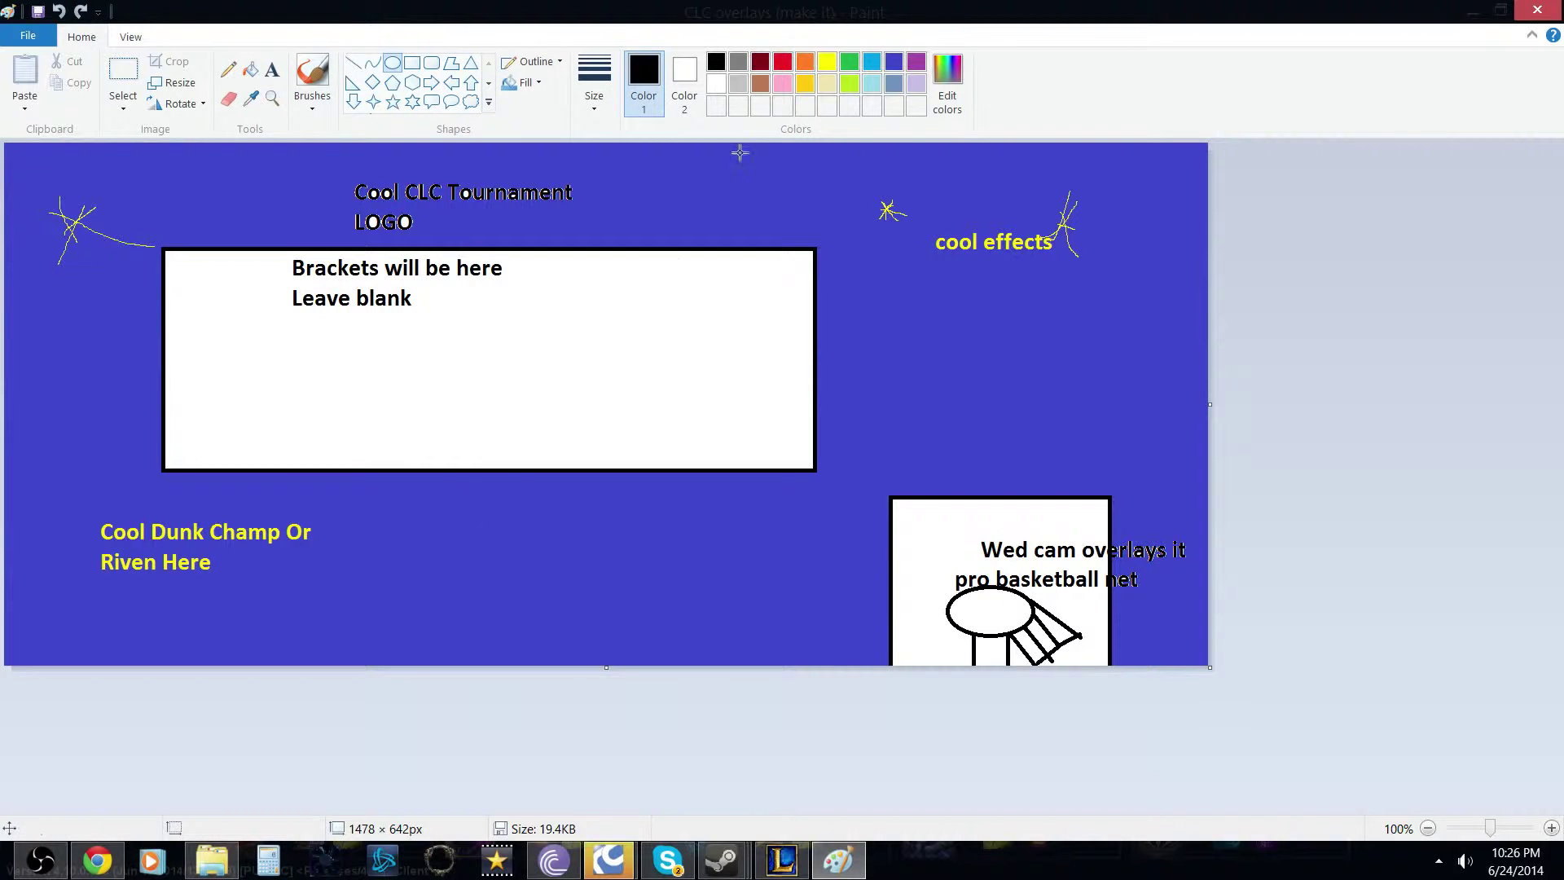
left_click(737, 63)
left_click_drag(633, 534, 507, 620)
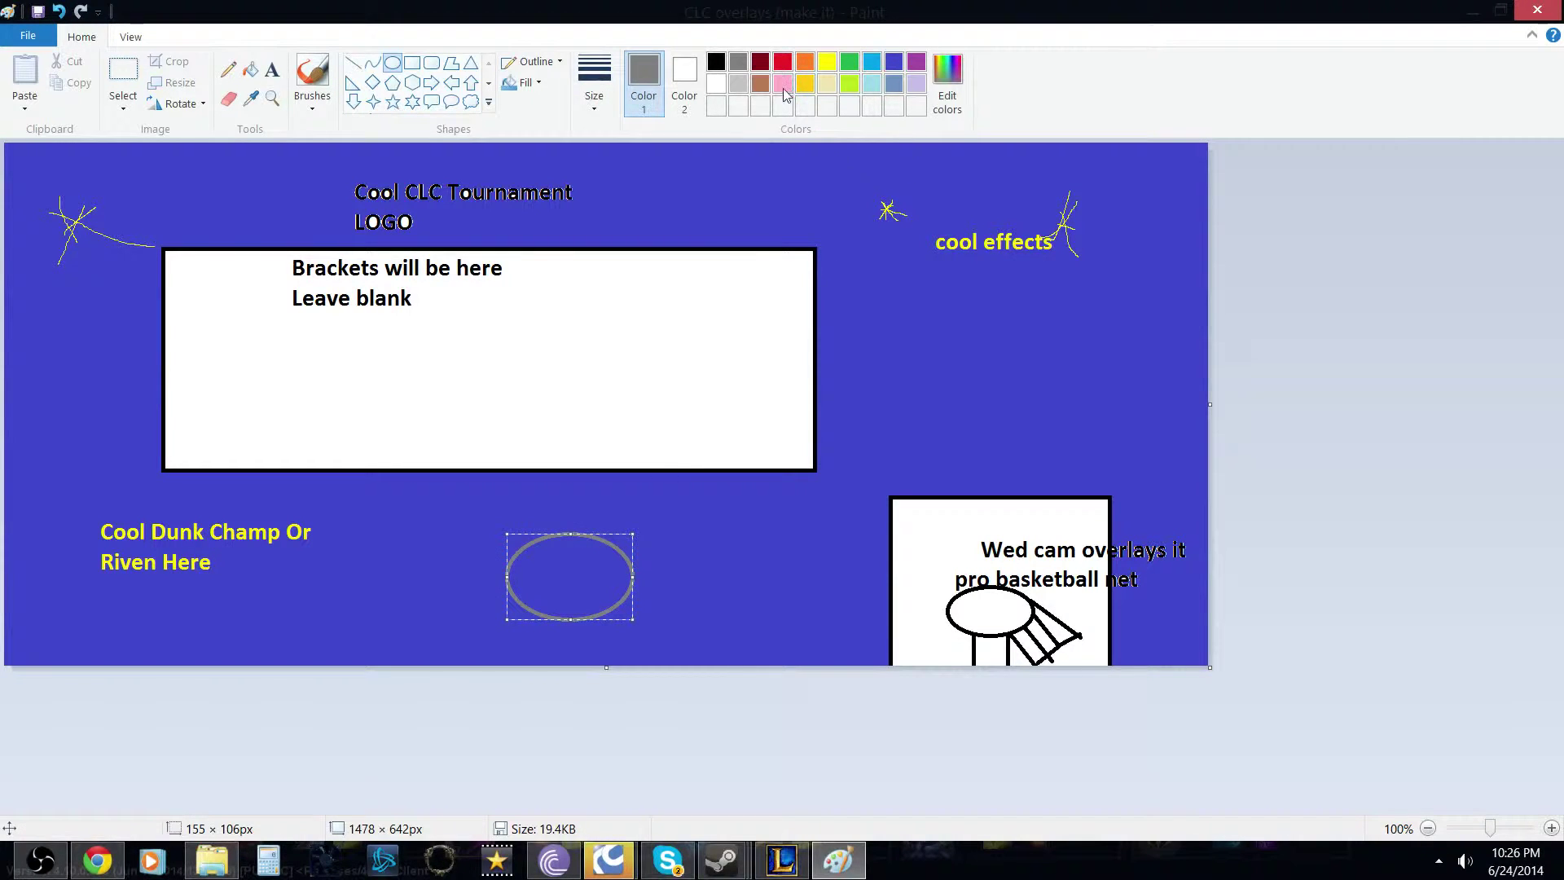
left_click(752, 235)
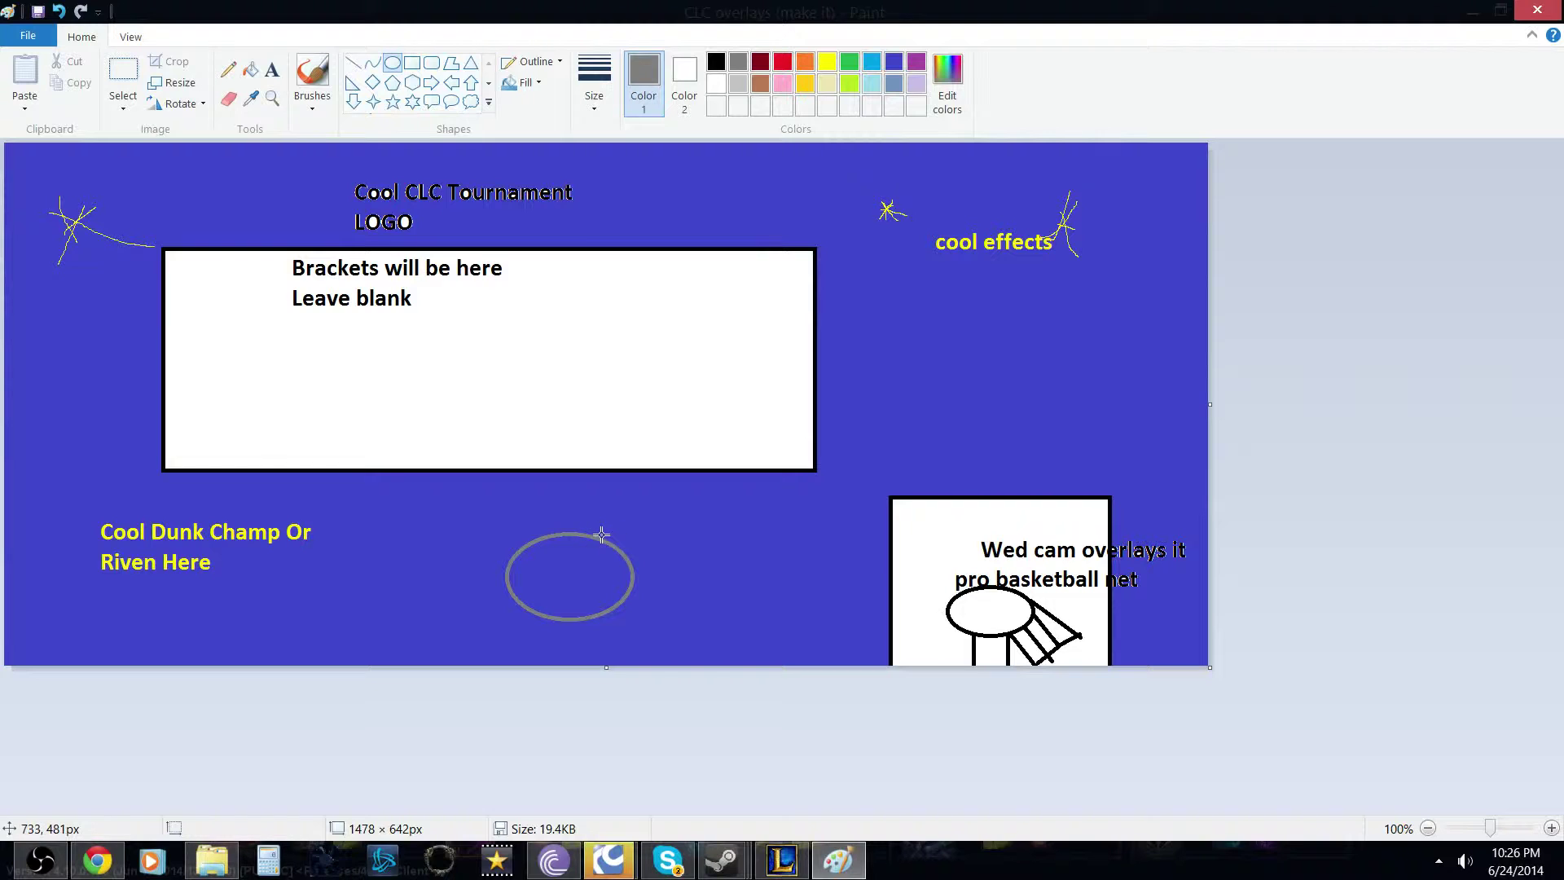
Draw a smaller gray oval head above the body, keeping its outline gray.
left_click_drag(602, 535, 717, 522)
key("Escape")
left_click_drag(603, 544, 732, 494)
key("Escape")
left_click_drag(597, 552, 680, 483)
left_click(894, 65)
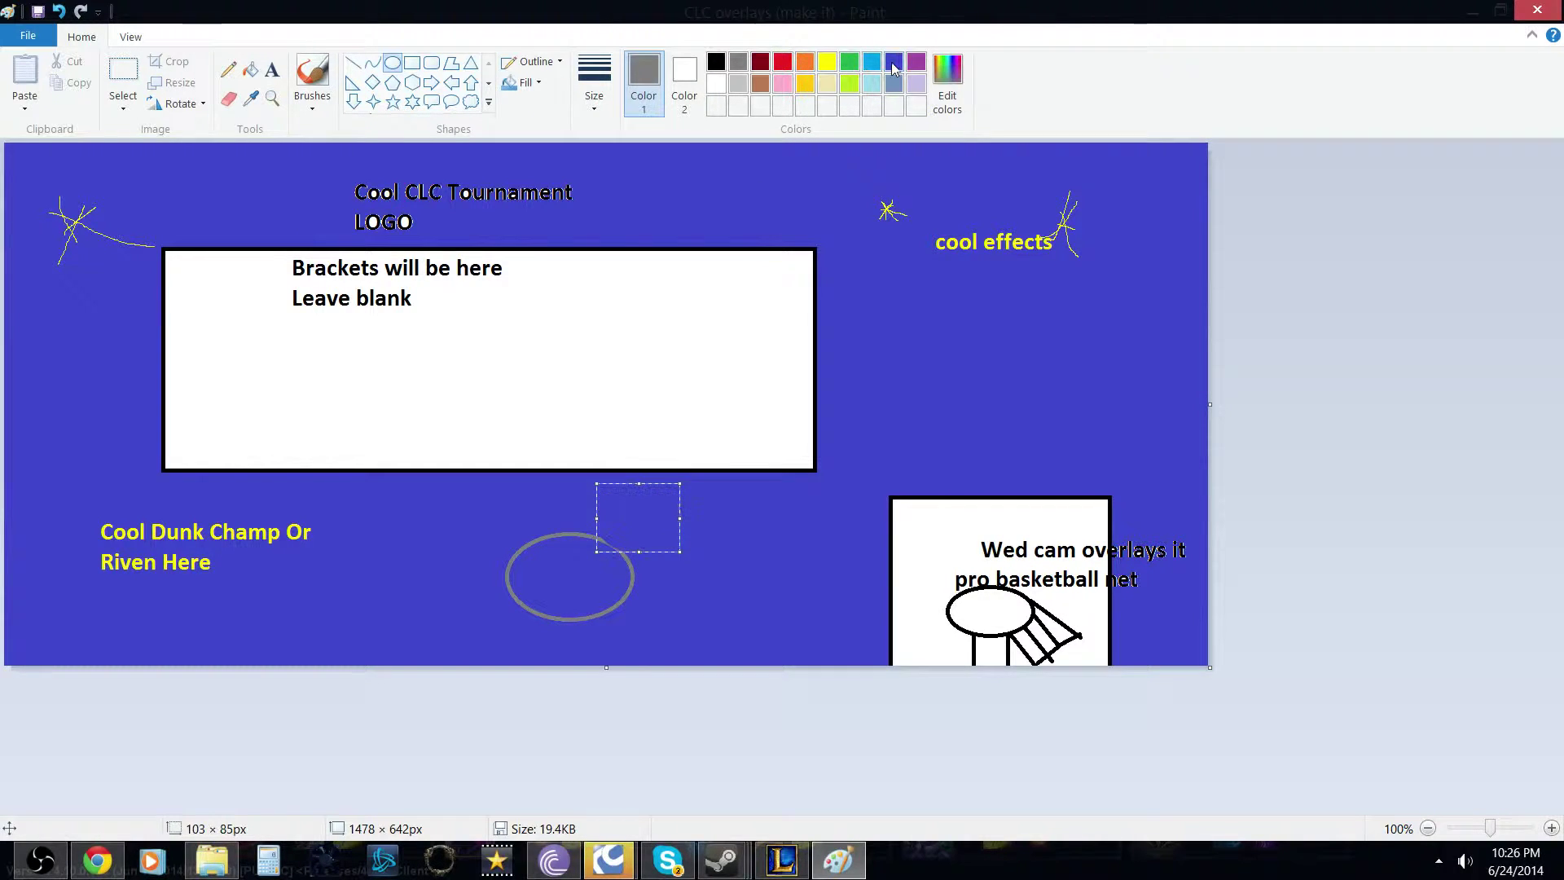
left_click(739, 63)
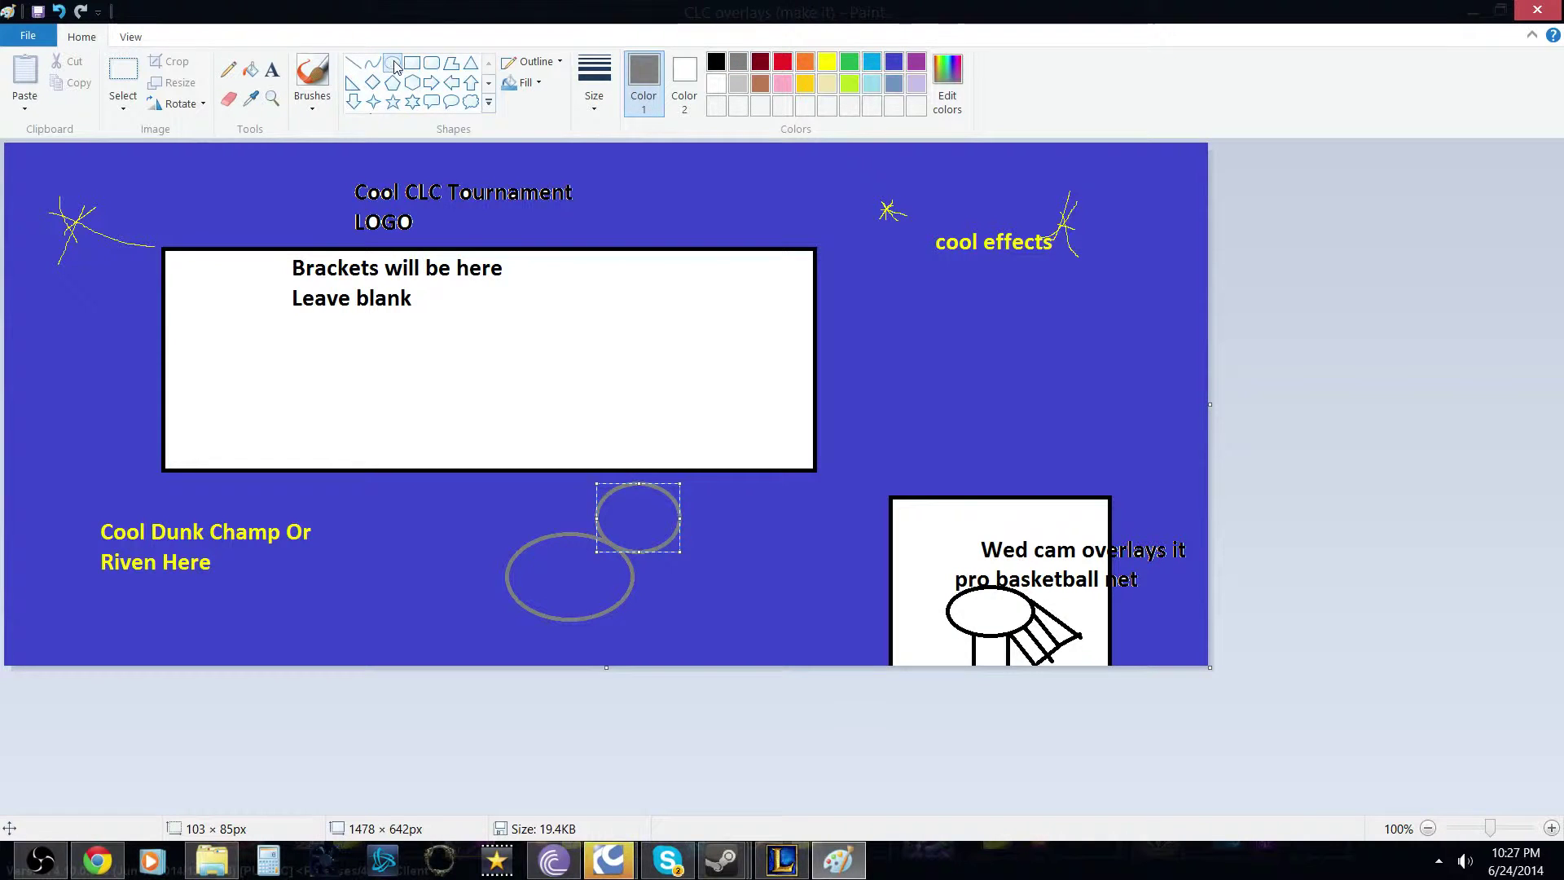
left_click(609, 477)
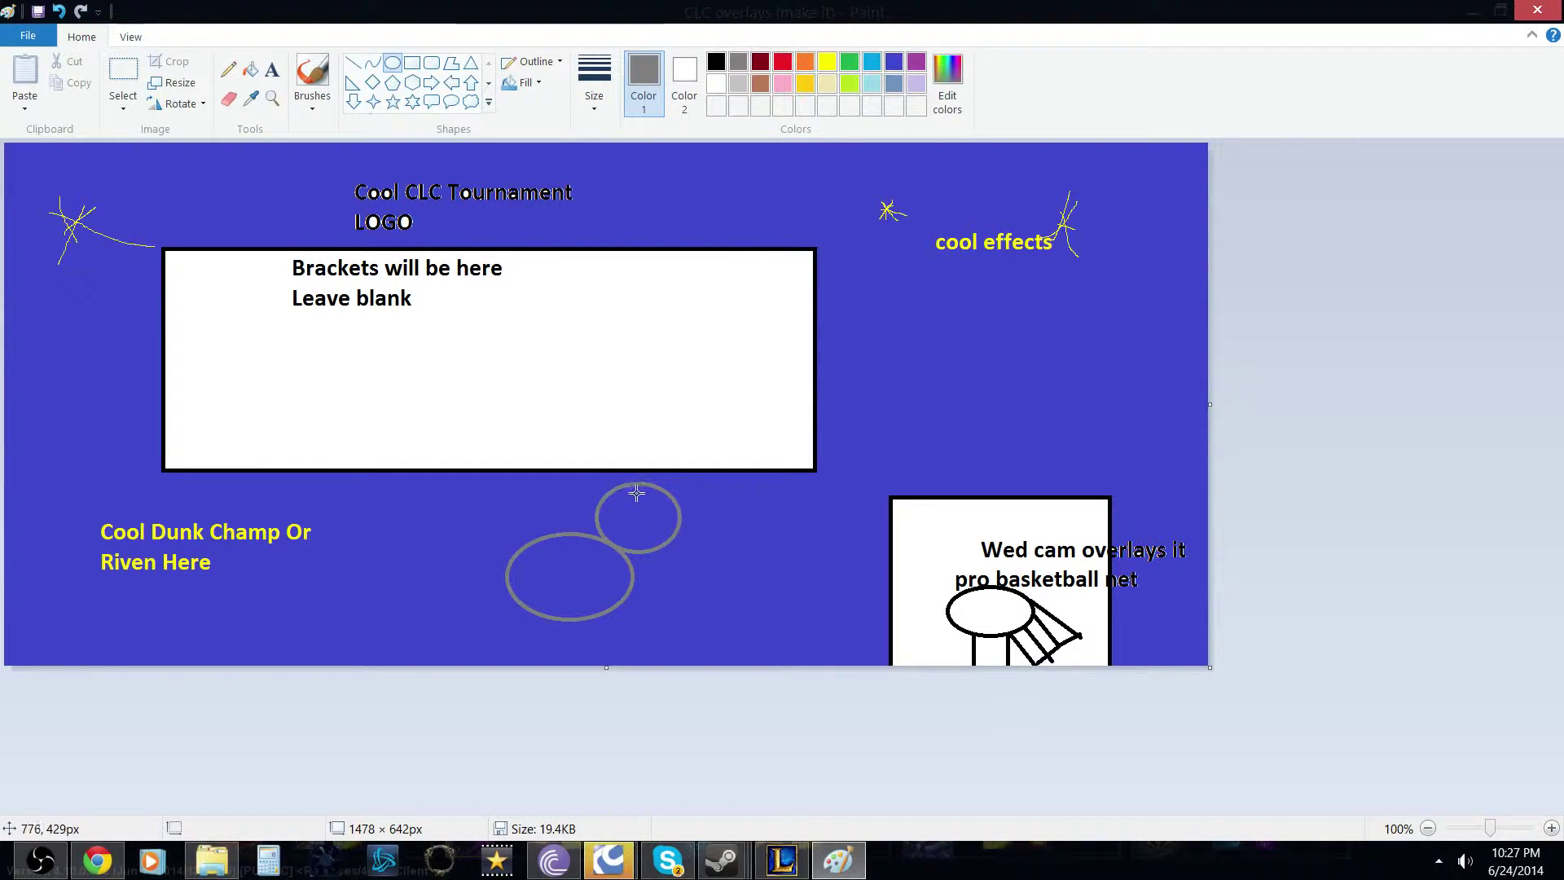
Add a tiny oval eye inside the head and fill it green.
left_click_drag(644, 496, 627, 506)
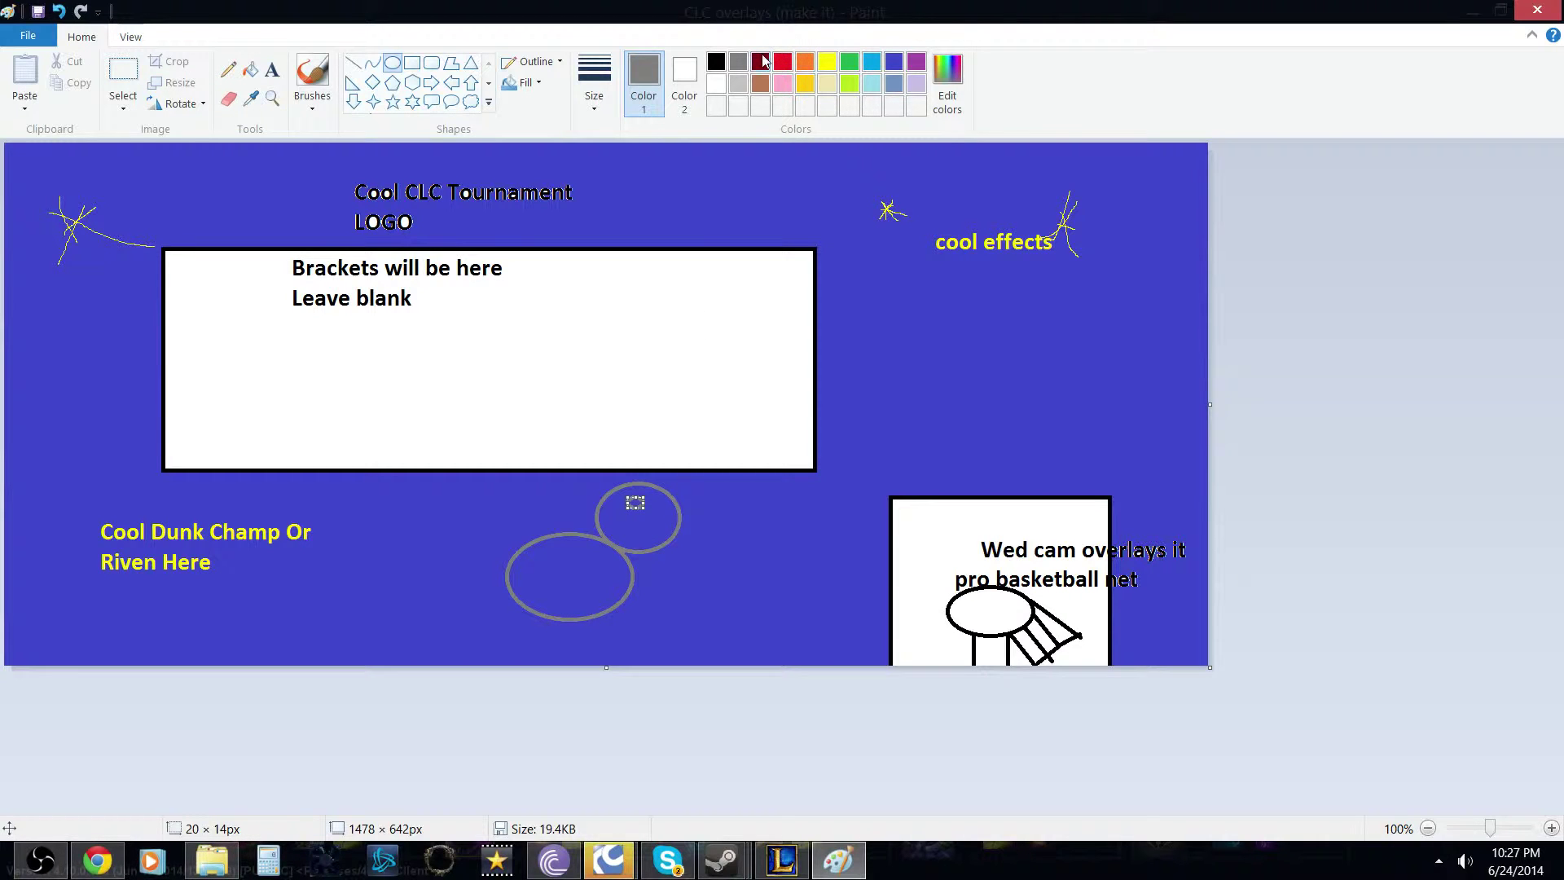
left_click(849, 61)
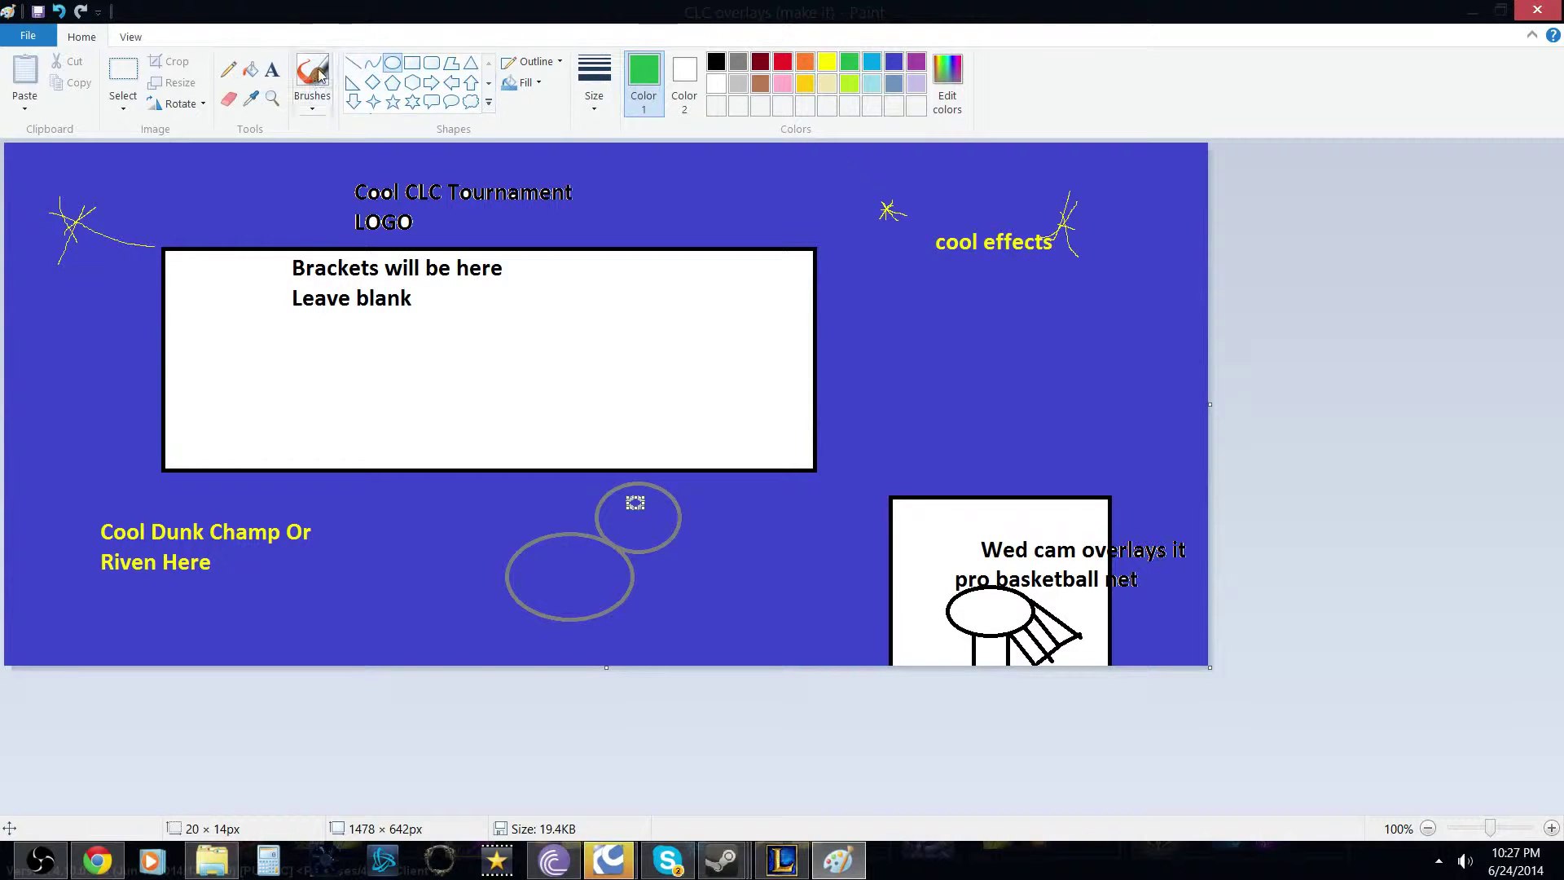
left_click(250, 70)
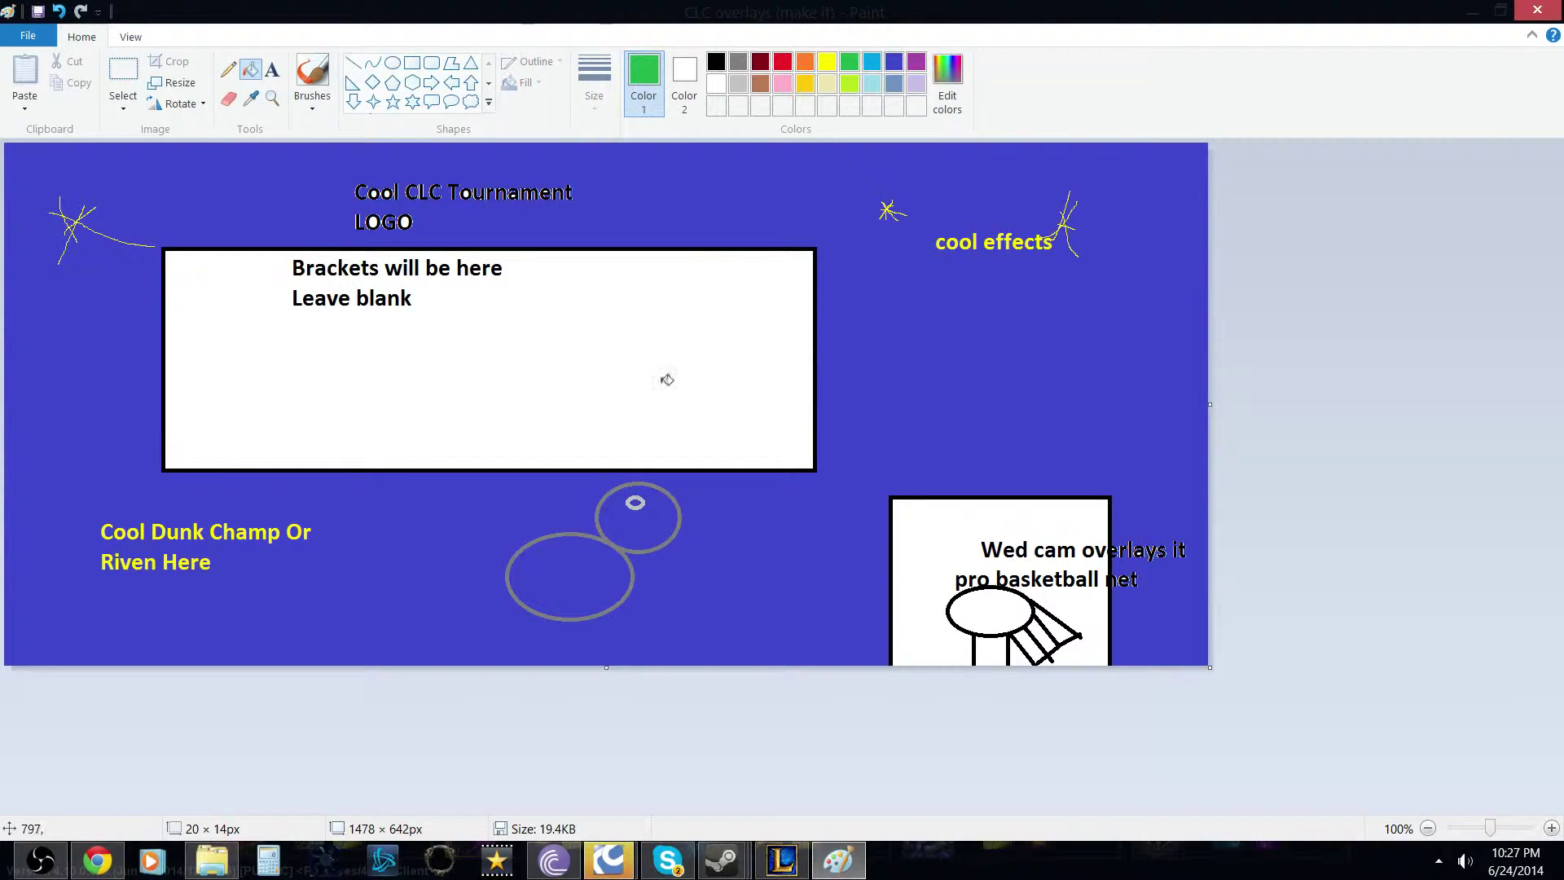
left_click(636, 502)
Draw a short white line beside the creature's eye.
left_click(717, 84)
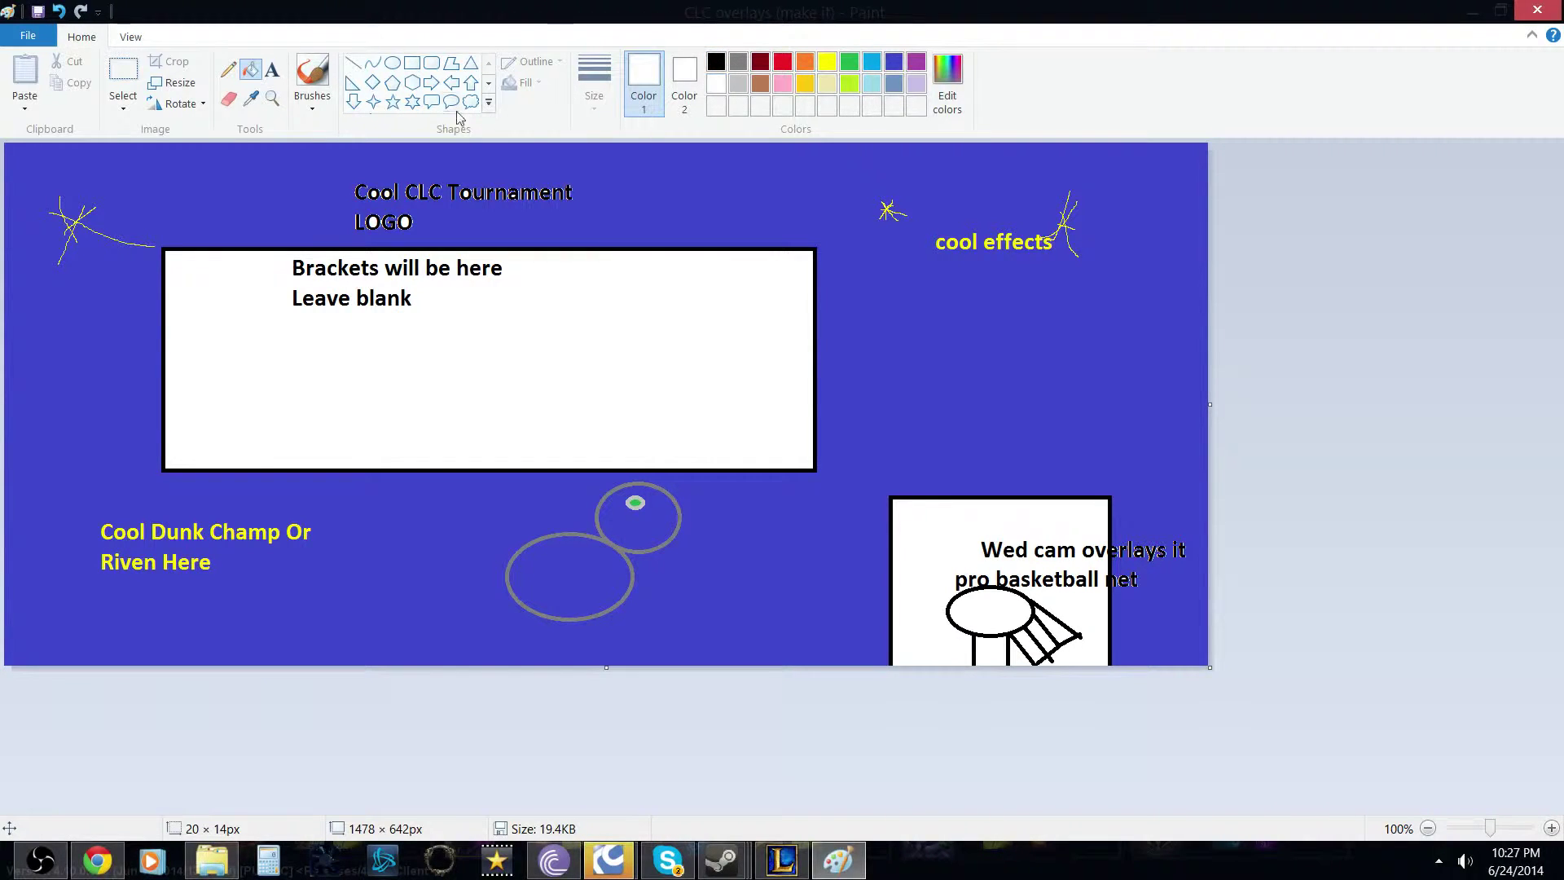
left_click(353, 63)
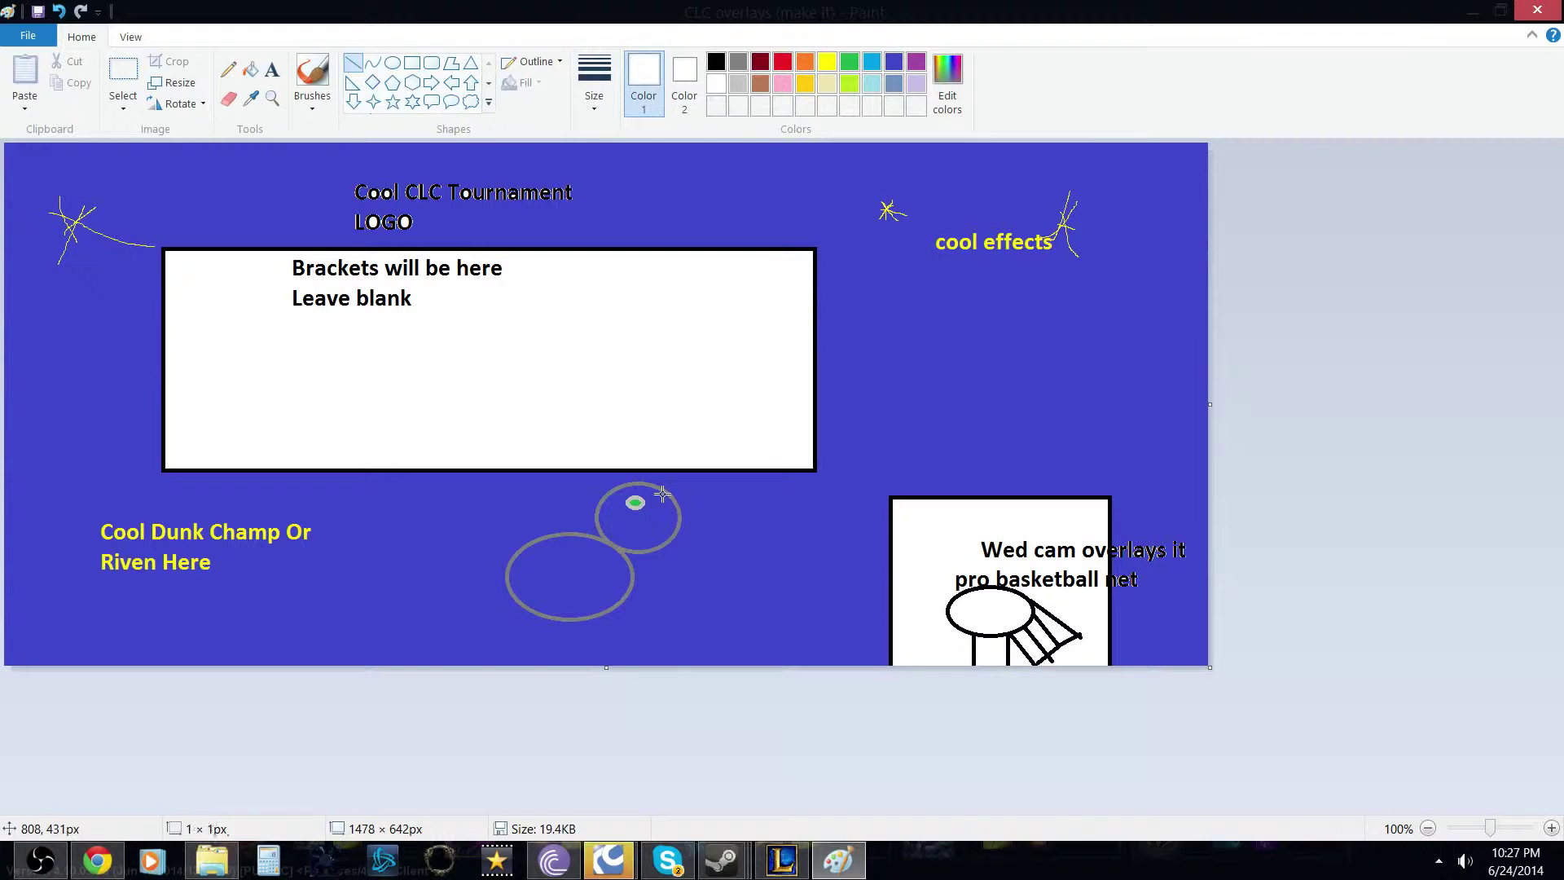
left_click_drag(662, 495, 653, 511)
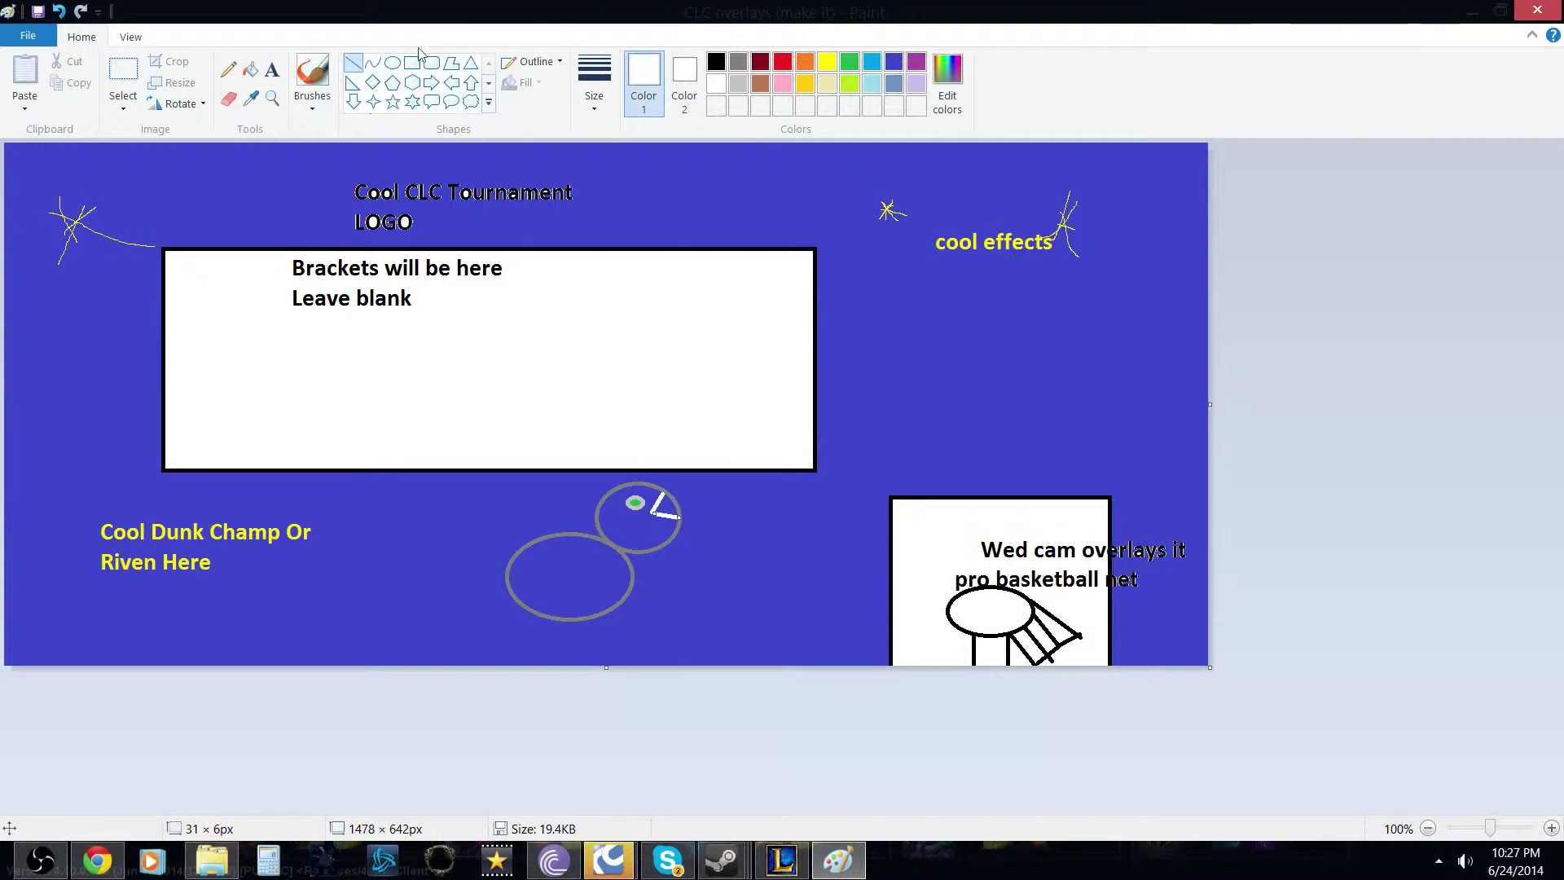
Draw gray lines forming a wedge tail off the body's lower left.
left_click(739, 64)
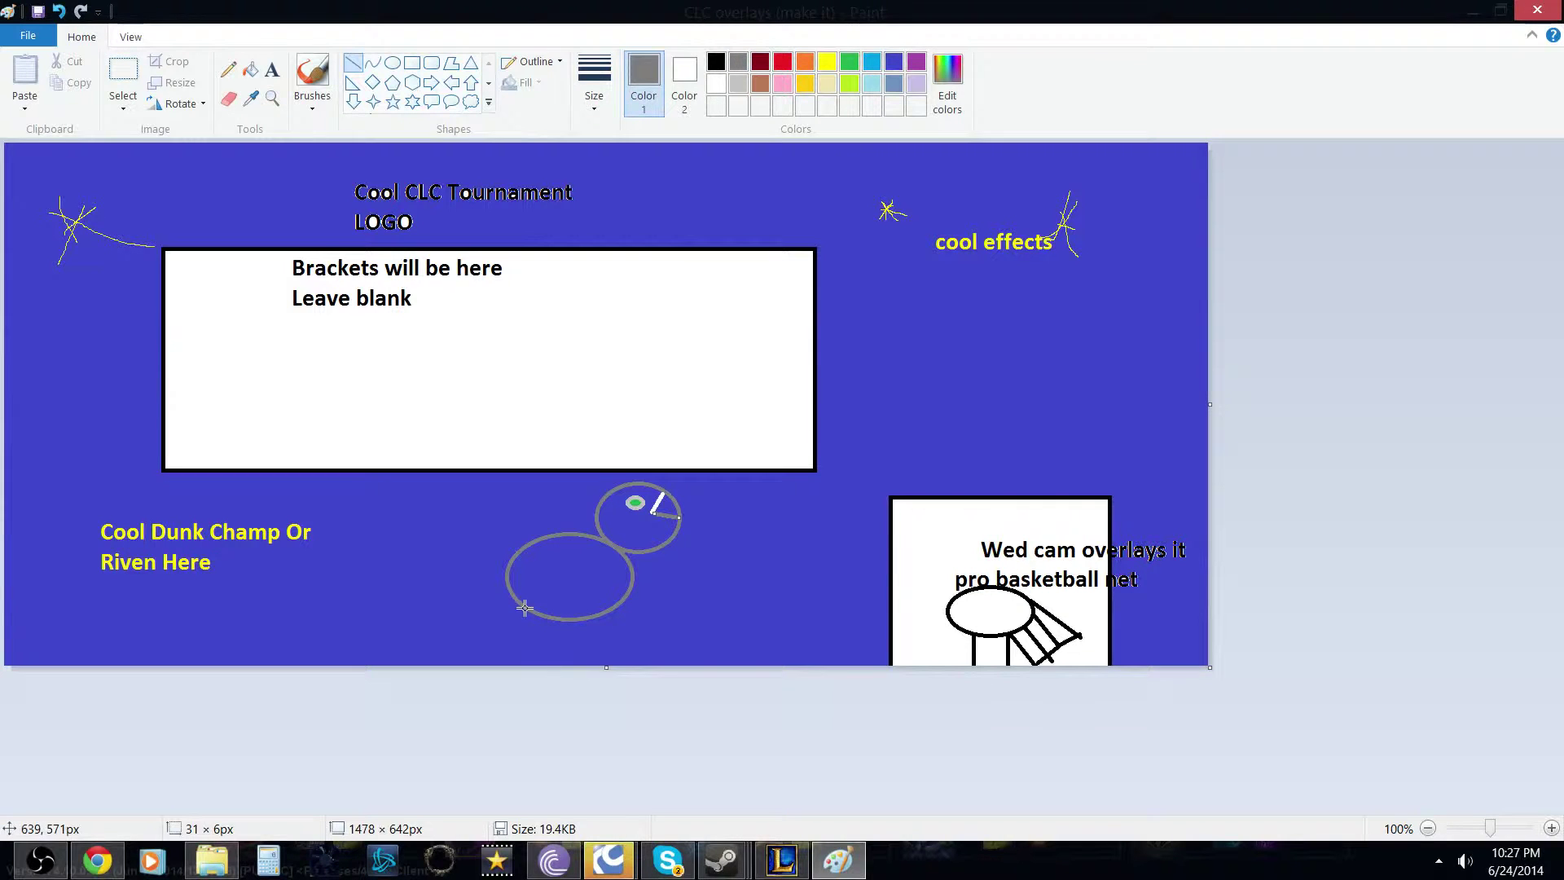
left_click_drag(524, 608, 509, 636)
left_click_drag(548, 616, 509, 636)
left_click(584, 652)
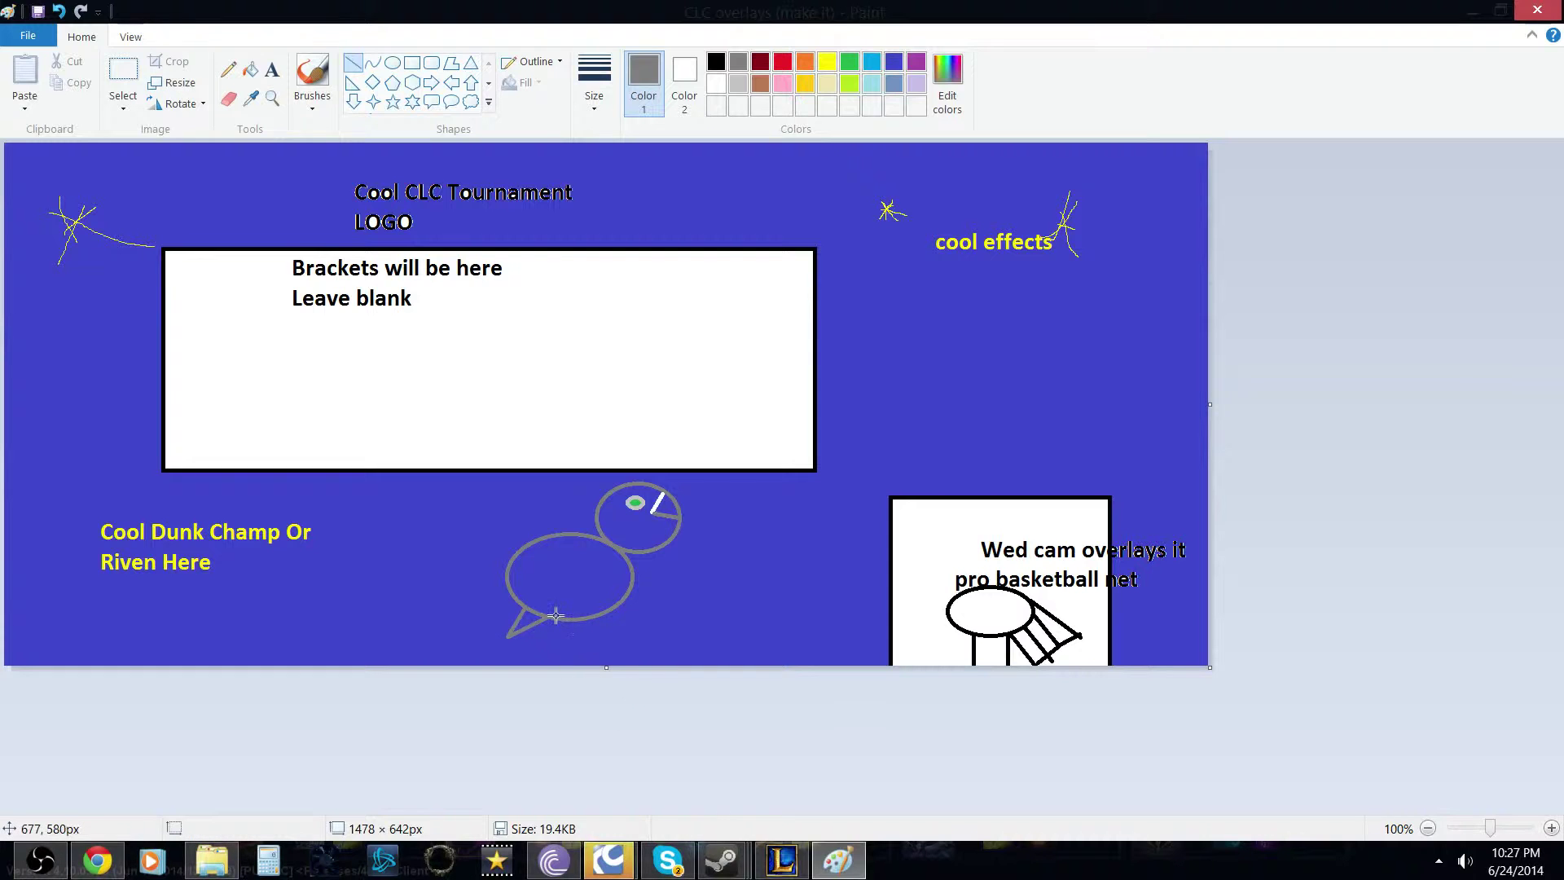
mouse_move(513, 597)
left_mouse_down()
mouse_move(454, 674)
mouse_move(495, 629)
left_mouse_up()
left_click(612, 720)
Add a second white line to the head, completing an angled beak.
left_click(718, 89)
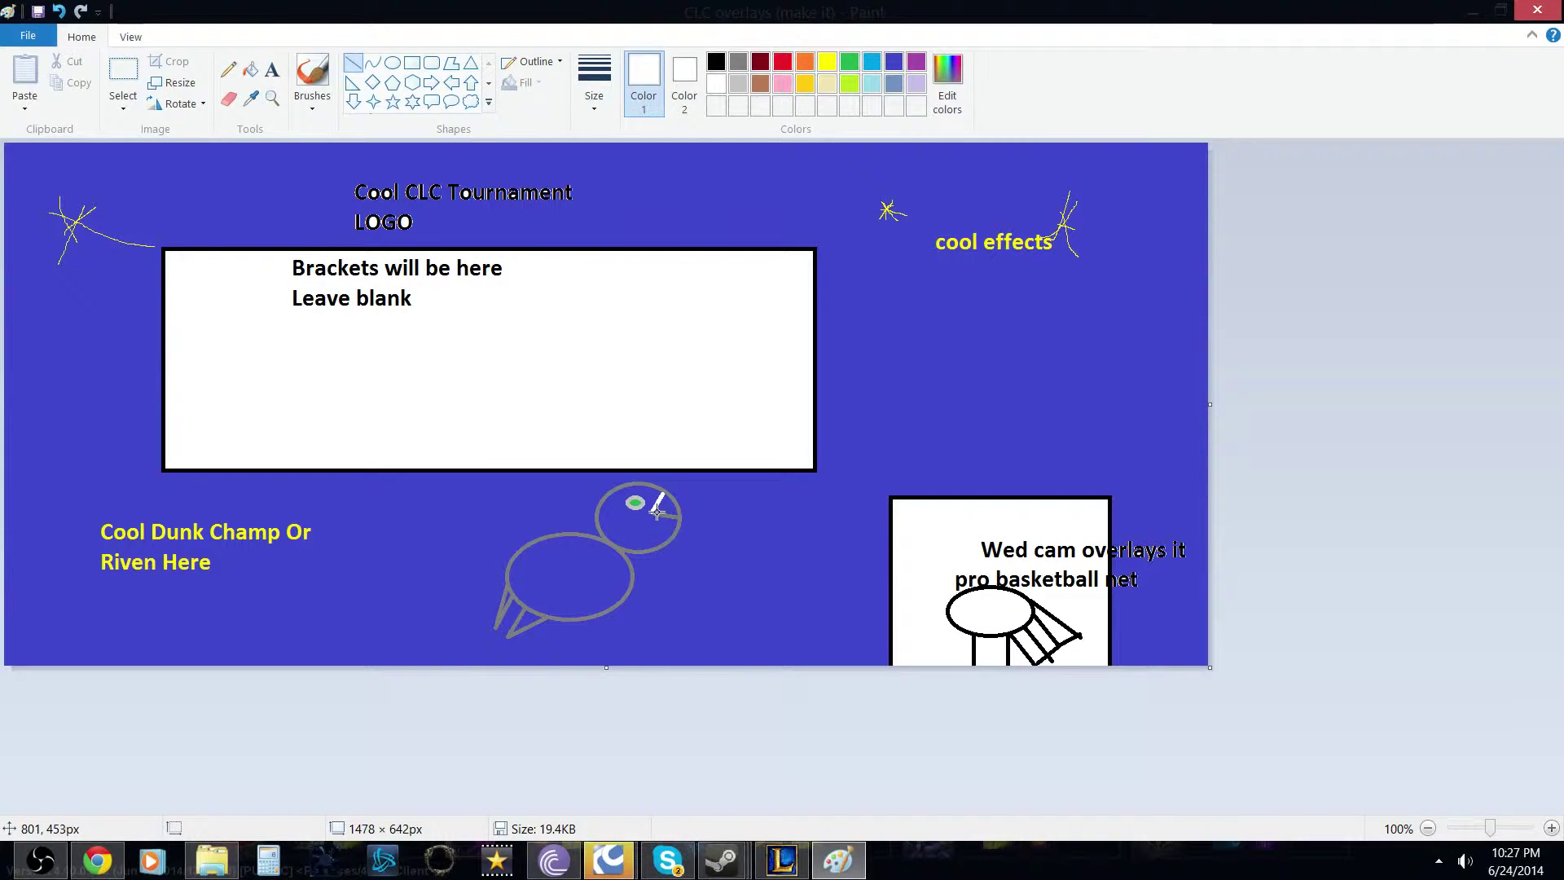
left_click_drag(653, 511, 681, 516)
left_click(849, 62)
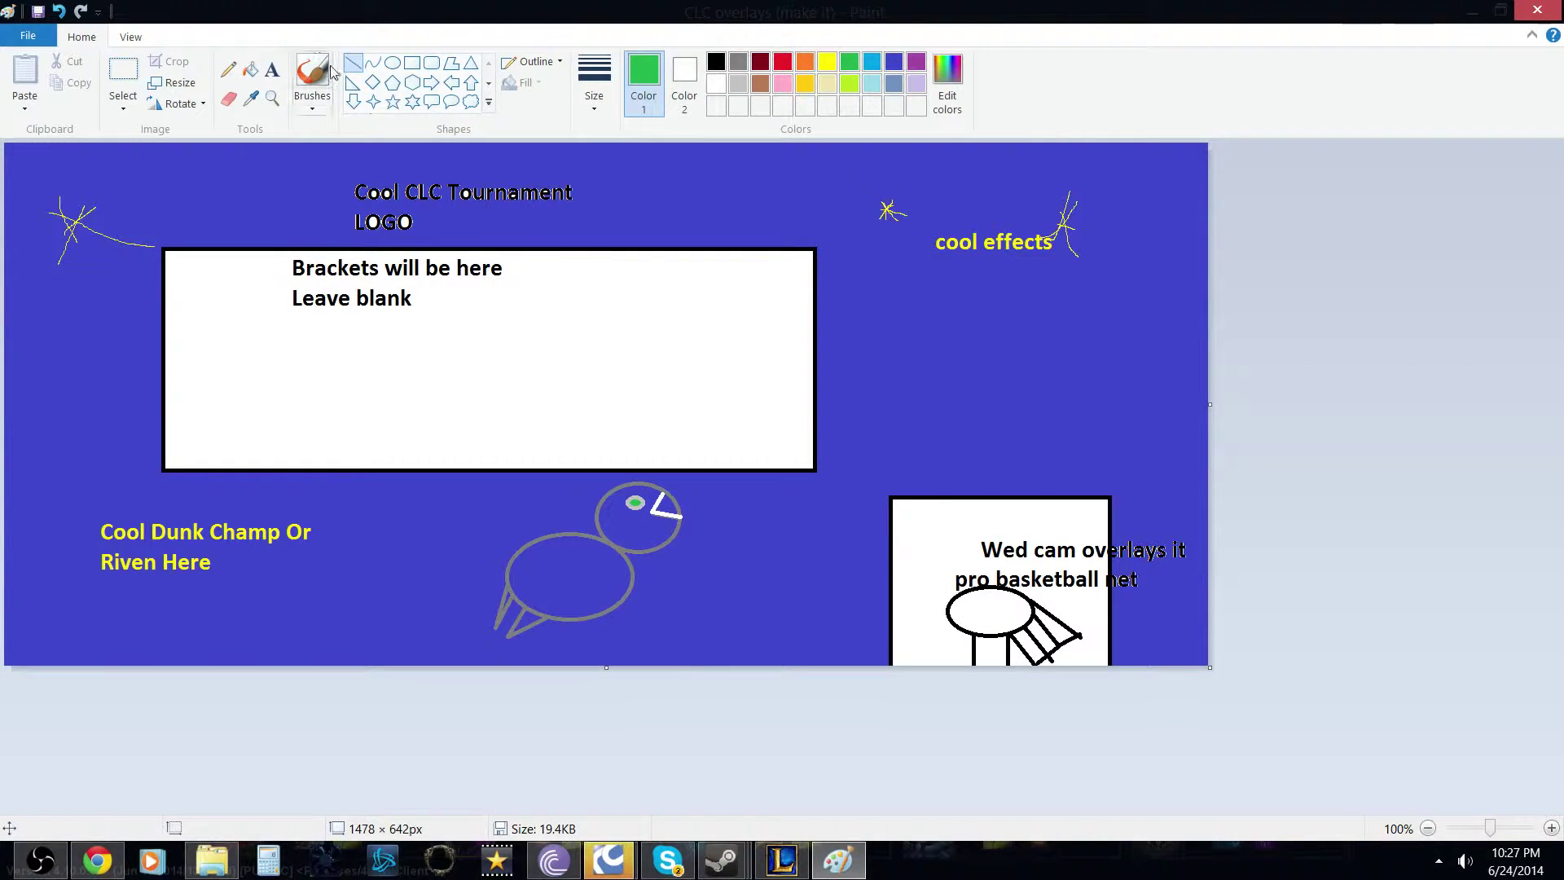
With the thickest line width, draw green dashes by the head, brackets box and webcam box.
left_click(593, 75)
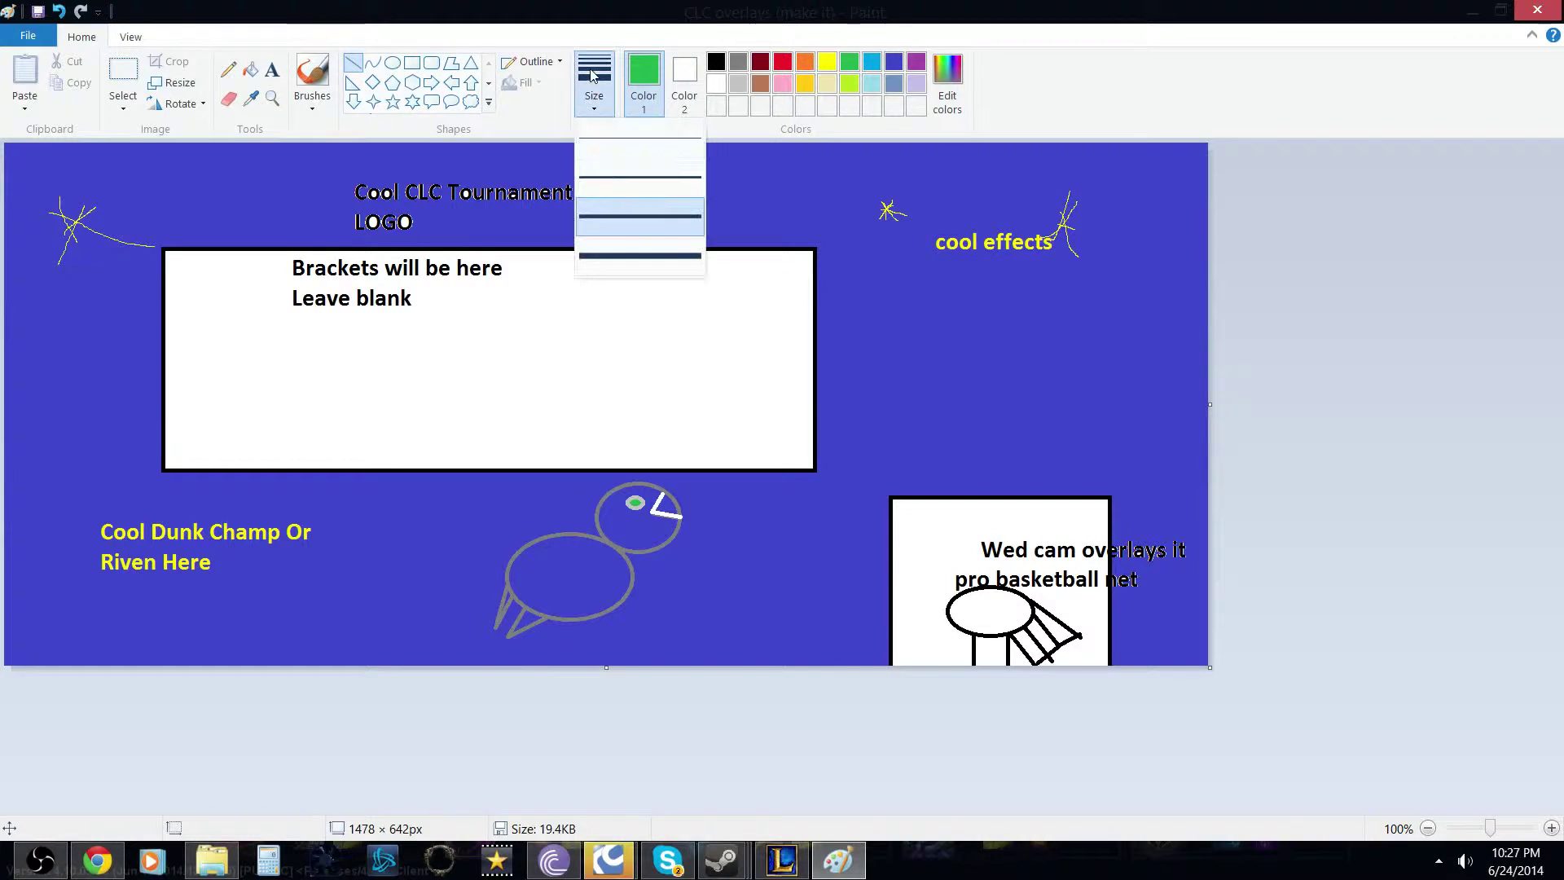
left_click(643, 257)
left_click_drag(705, 497, 729, 479)
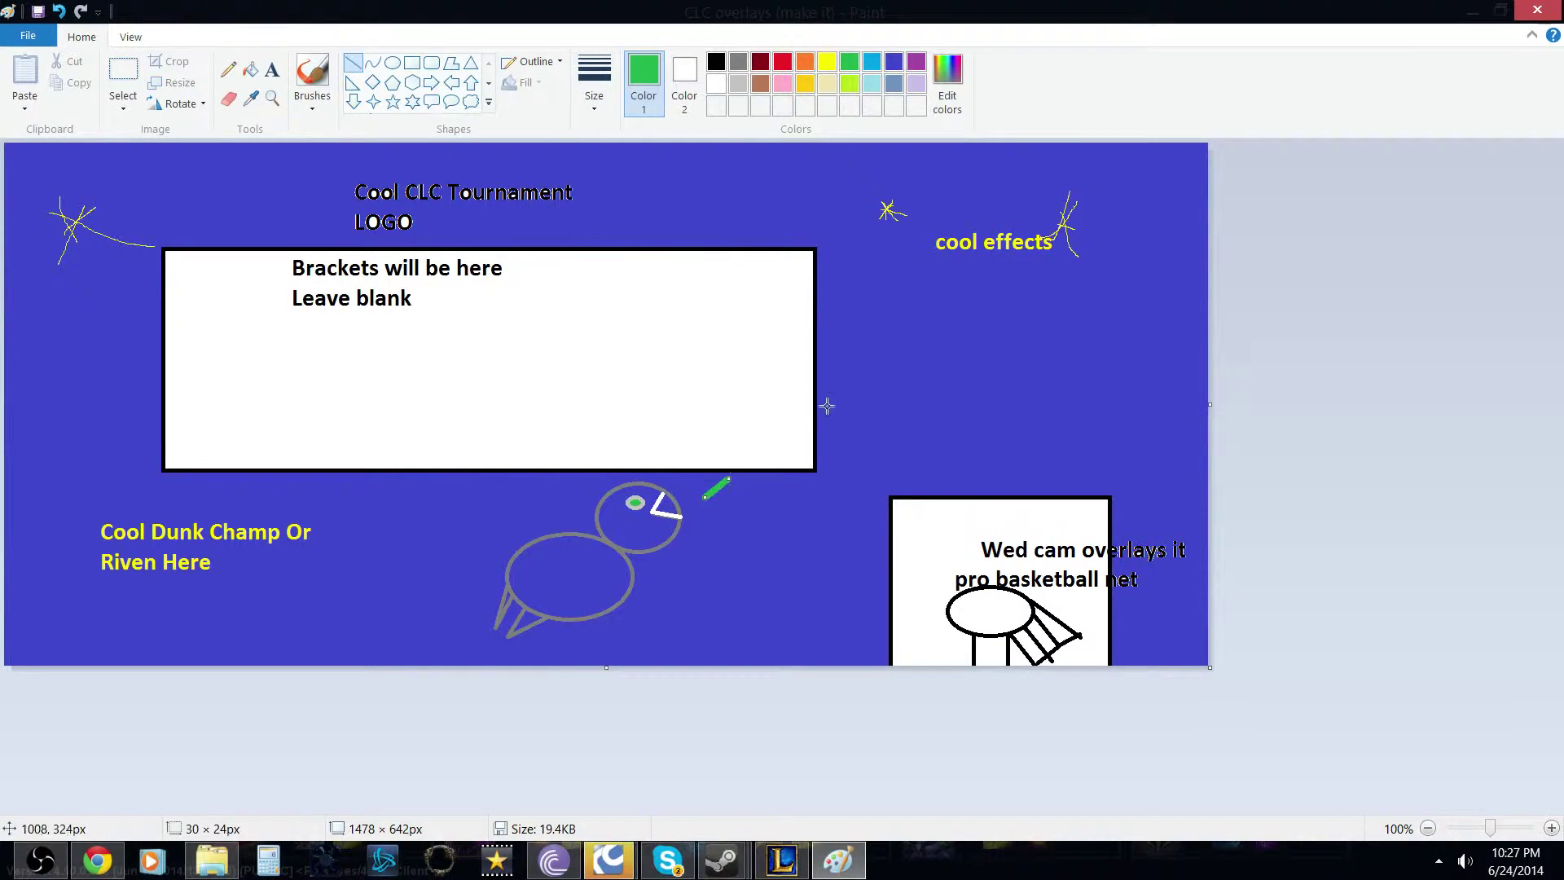
mouse_move(834, 400)
left_mouse_down()
mouse_move(861, 374)
mouse_move(952, 413)
left_mouse_up()
left_click_drag(982, 475, 982, 492)
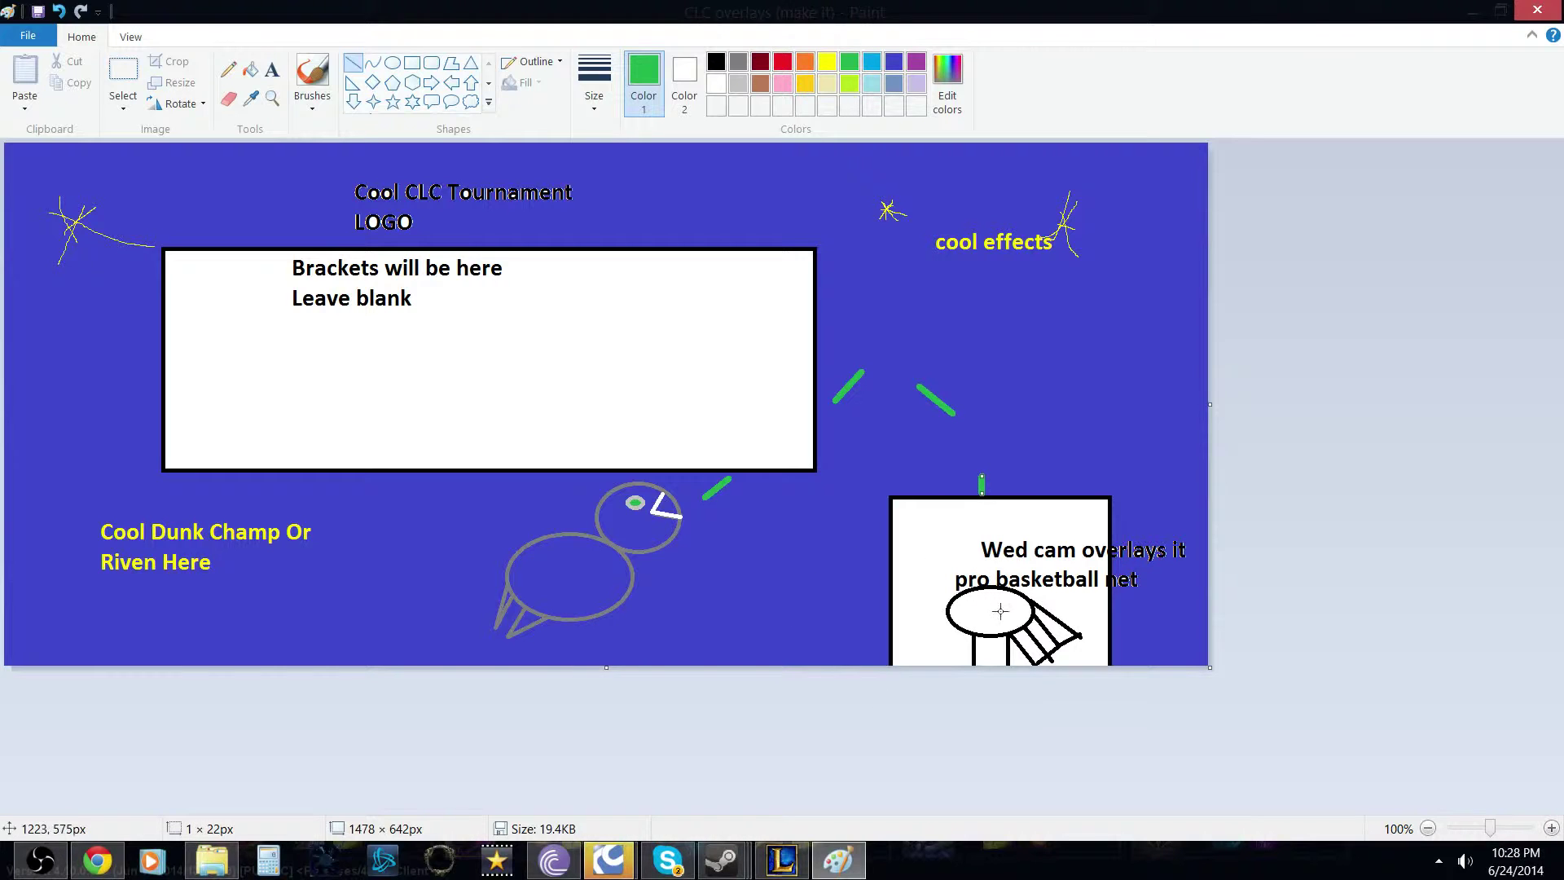
left_click_drag(986, 601, 987, 620)
left_click_drag(986, 622, 986, 622)
Draw gray leg, arm and toe lines off the creature's body and tail.
left_click(740, 64)
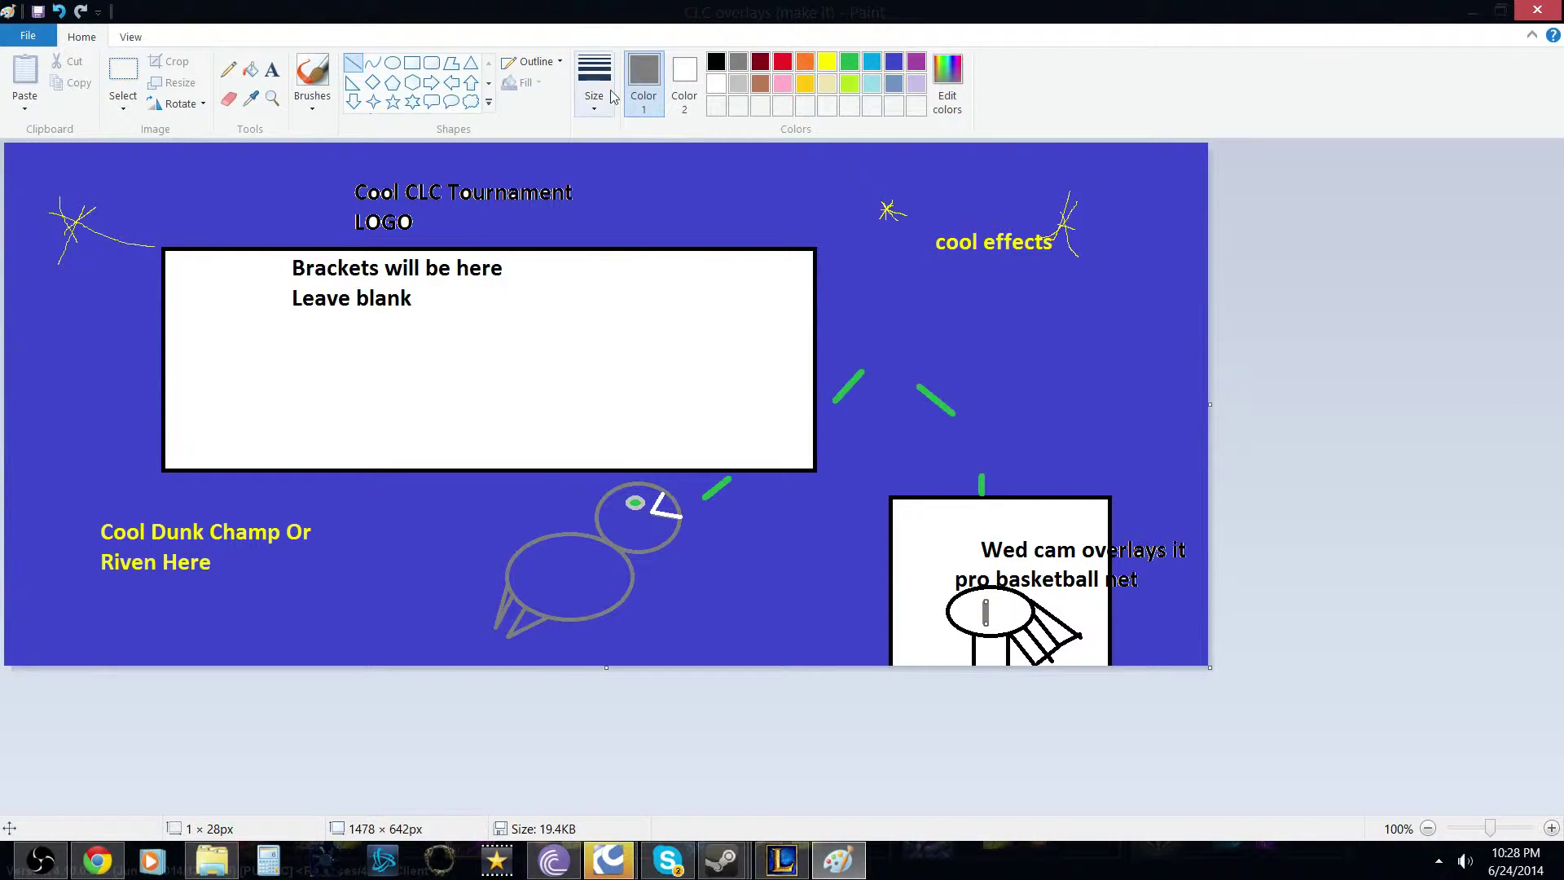
left_click_drag(498, 625, 534, 648)
left_click(559, 721)
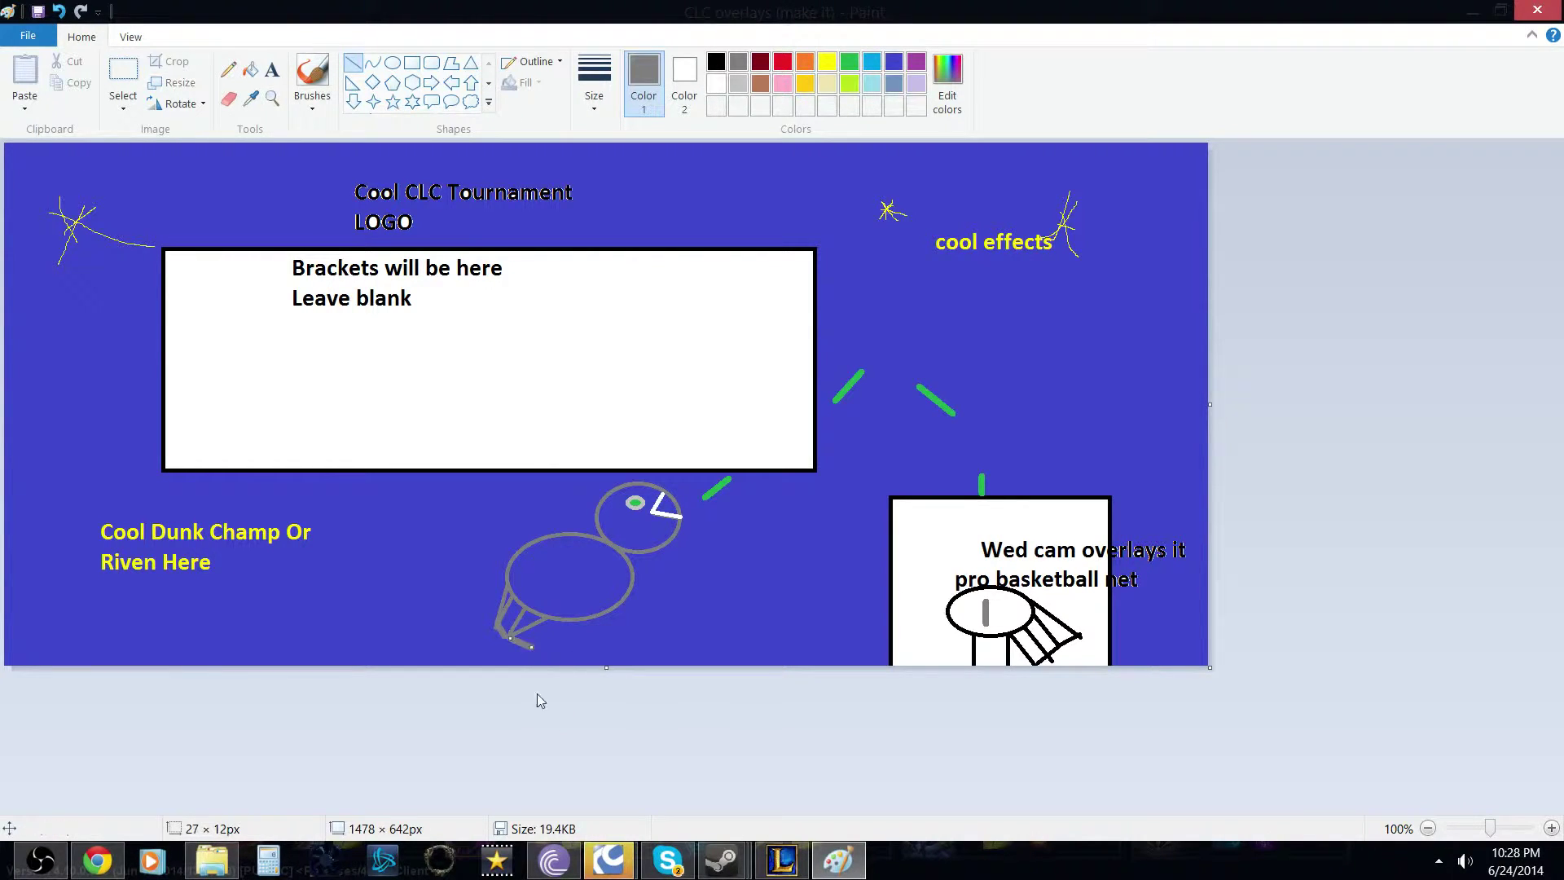
left_click(535, 742)
mouse_move(599, 573)
left_mouse_down()
mouse_move(661, 592)
mouse_move(659, 607)
left_mouse_up()
left_click(640, 728)
left_click(647, 680)
left_click(650, 695)
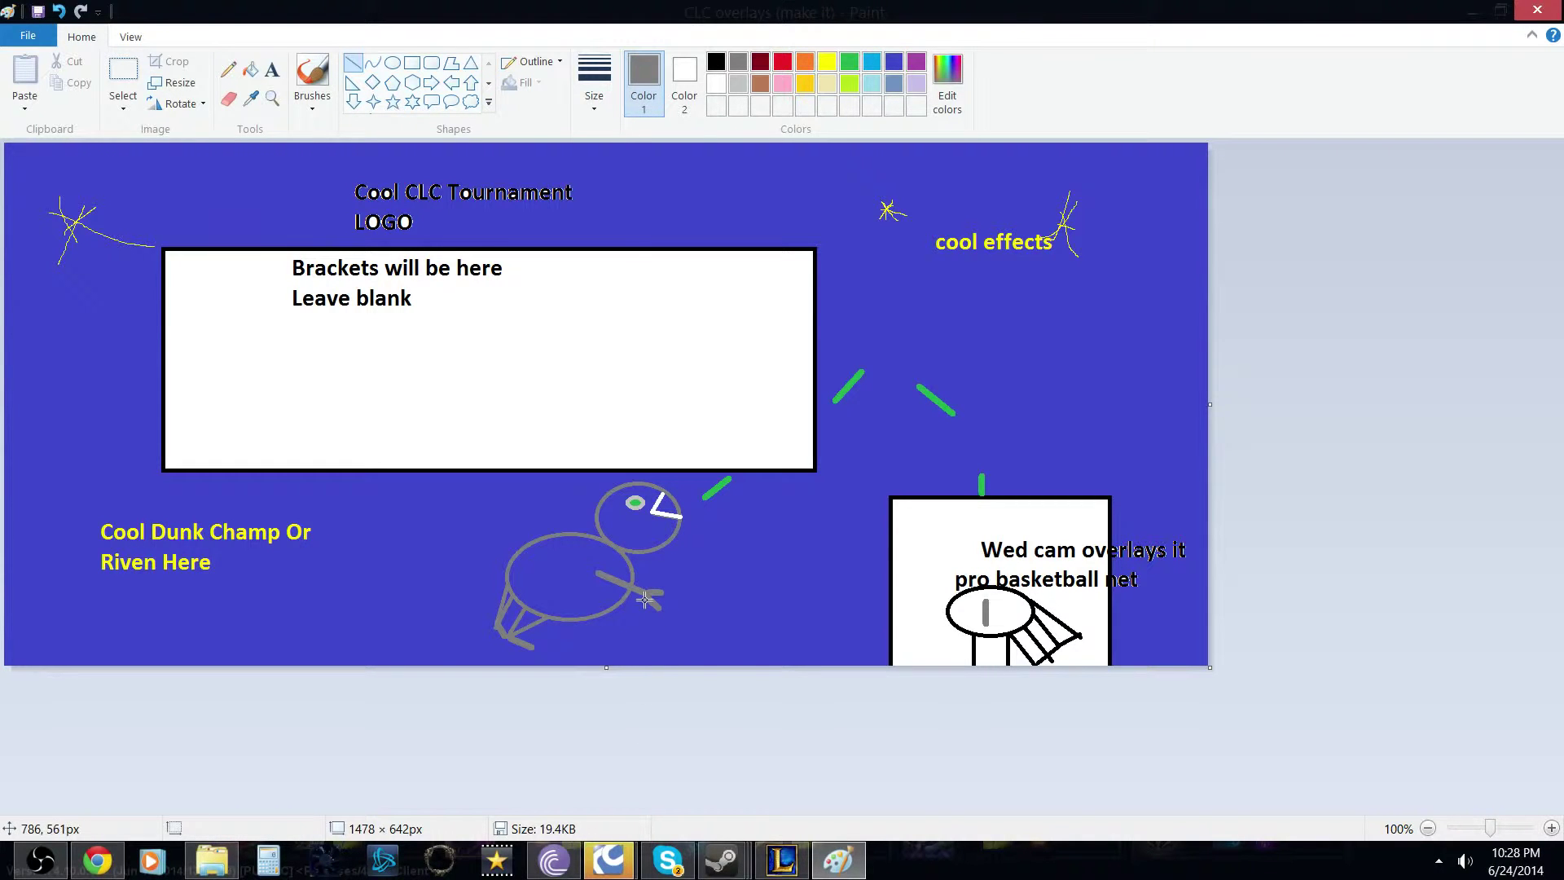
left_click_drag(646, 597, 643, 617)
left_click(644, 753)
Add the text label '3 Dunks' beside the creature.
left_click(272, 69)
left_click(454, 501)
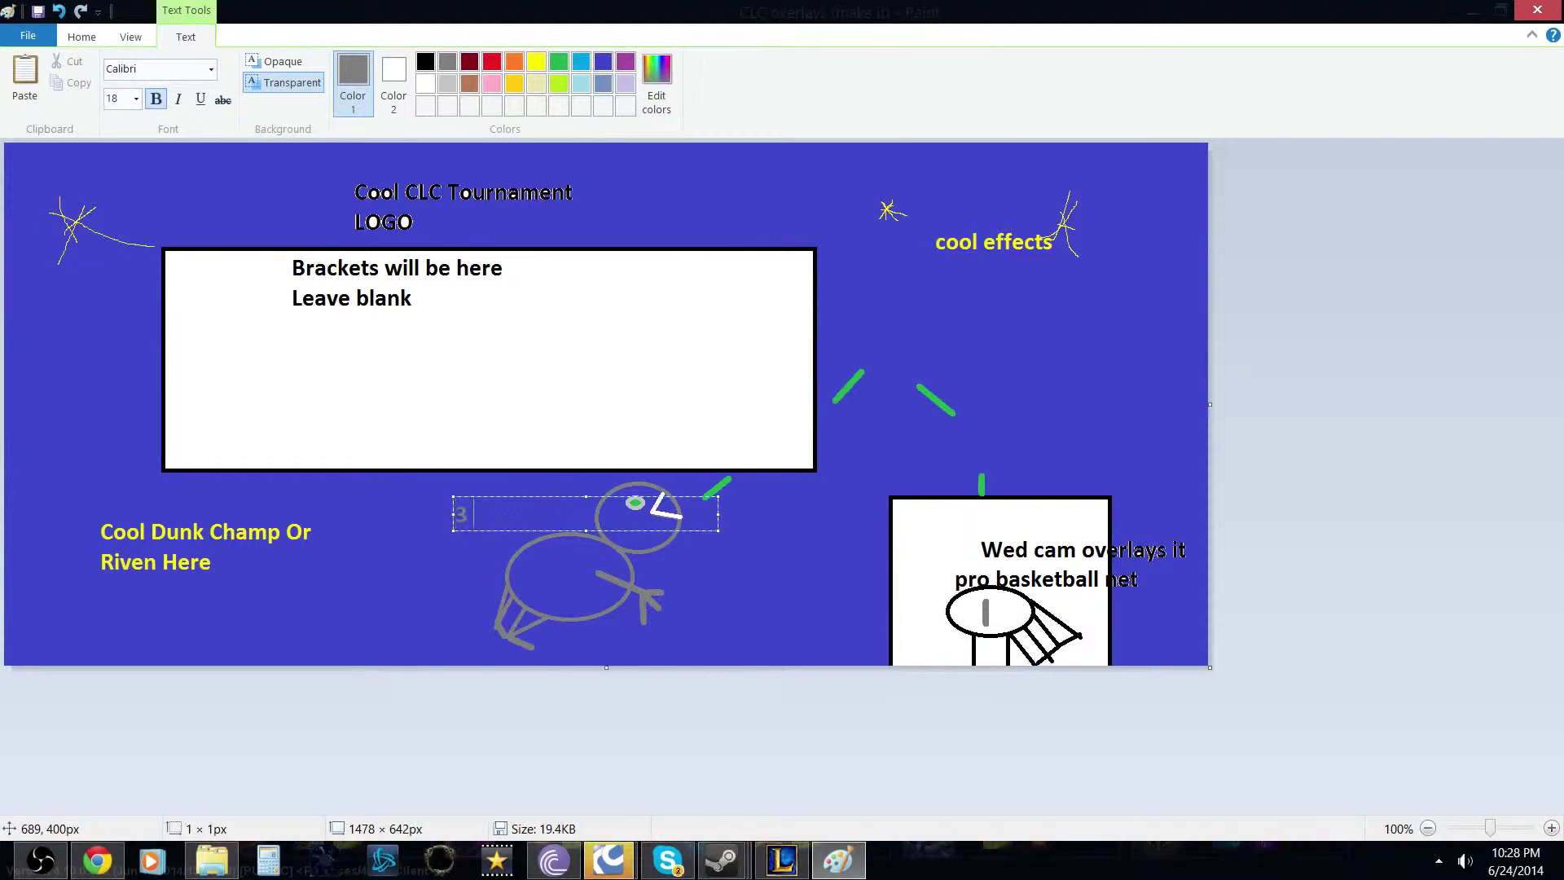
type("3 Dunks")
left_click(646, 375)
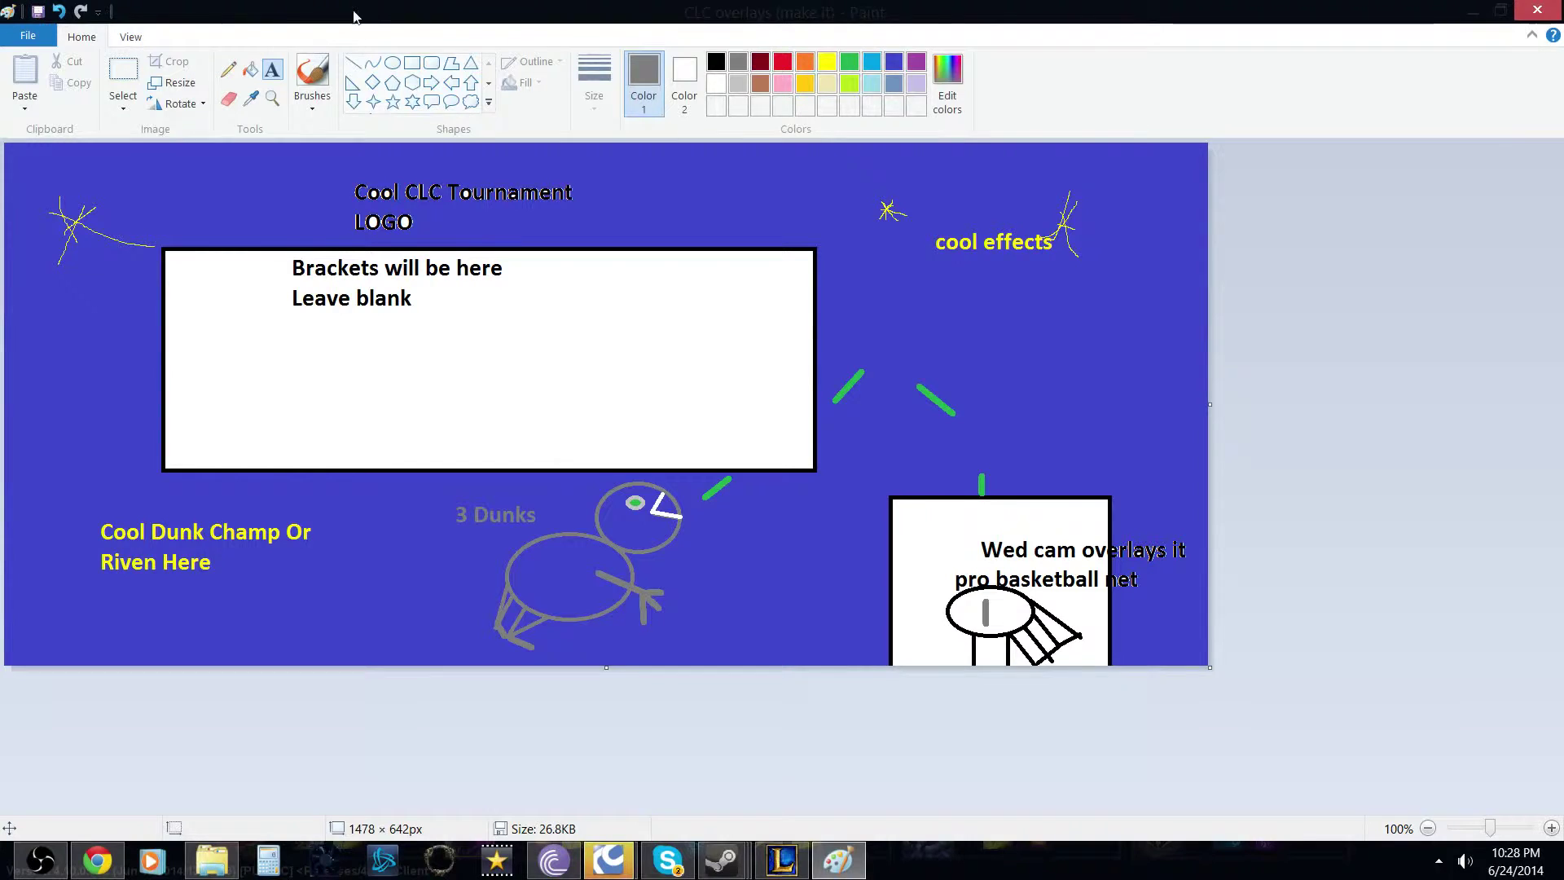
Briefly shrink the Paint window to check the chat, then restore it to full screen.
left_click(39, 14)
key("super+Down")
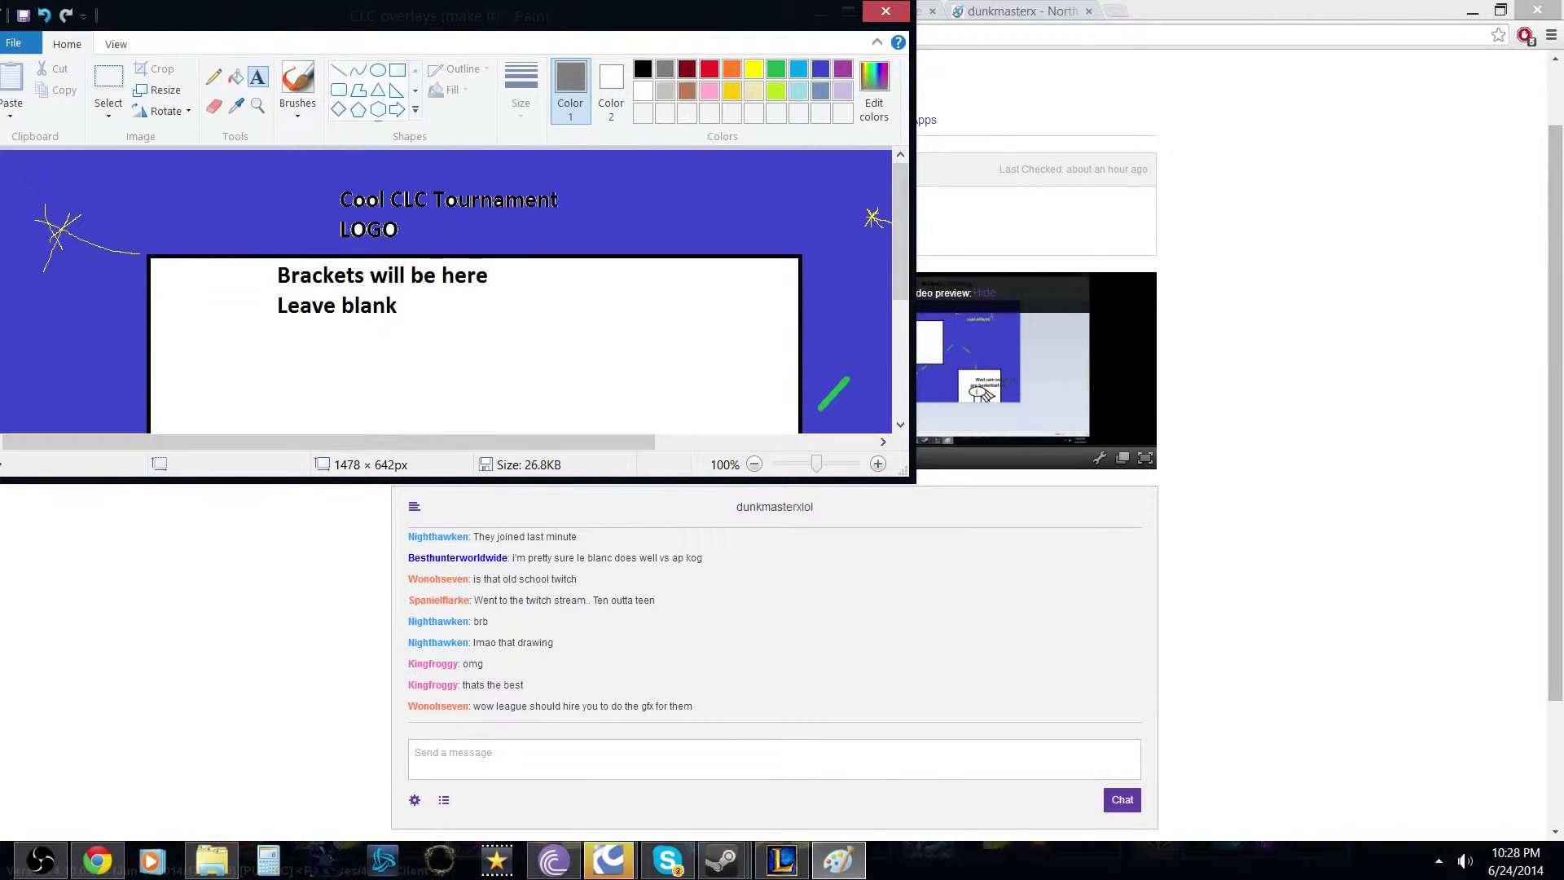
left_click(843, 19)
left_click(27, 36)
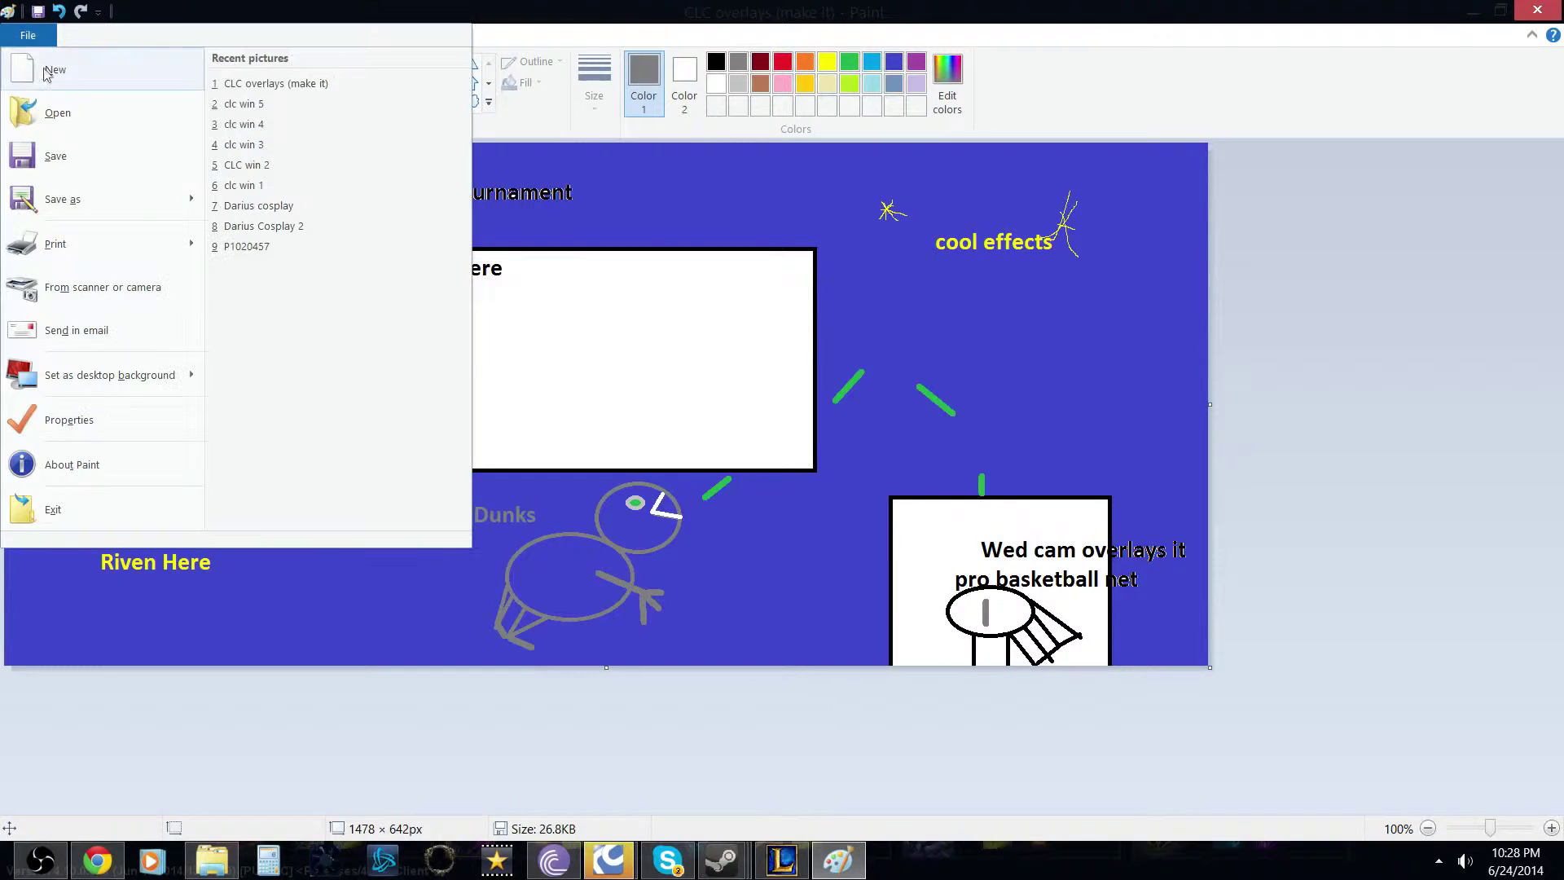
Save the overlay, then post 'best?' and '12/12?' in the Twitch chat.
left_click(56, 163)
left_click(97, 861)
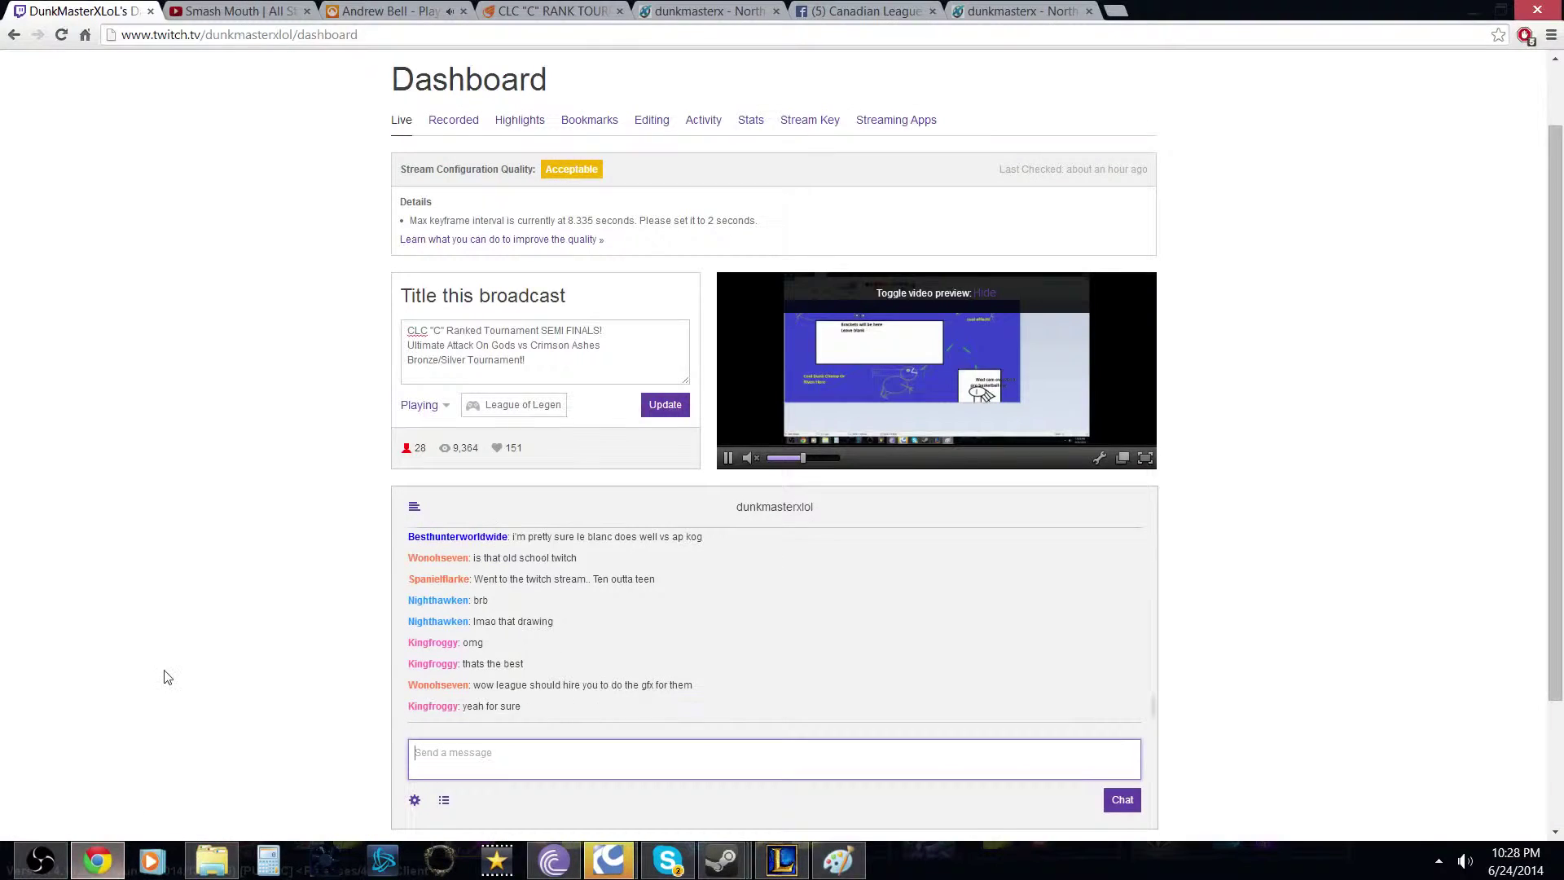
left_click(408, 760)
left_click(477, 769)
type("best?")
key("Return")
type("12/12?")
key("Return")
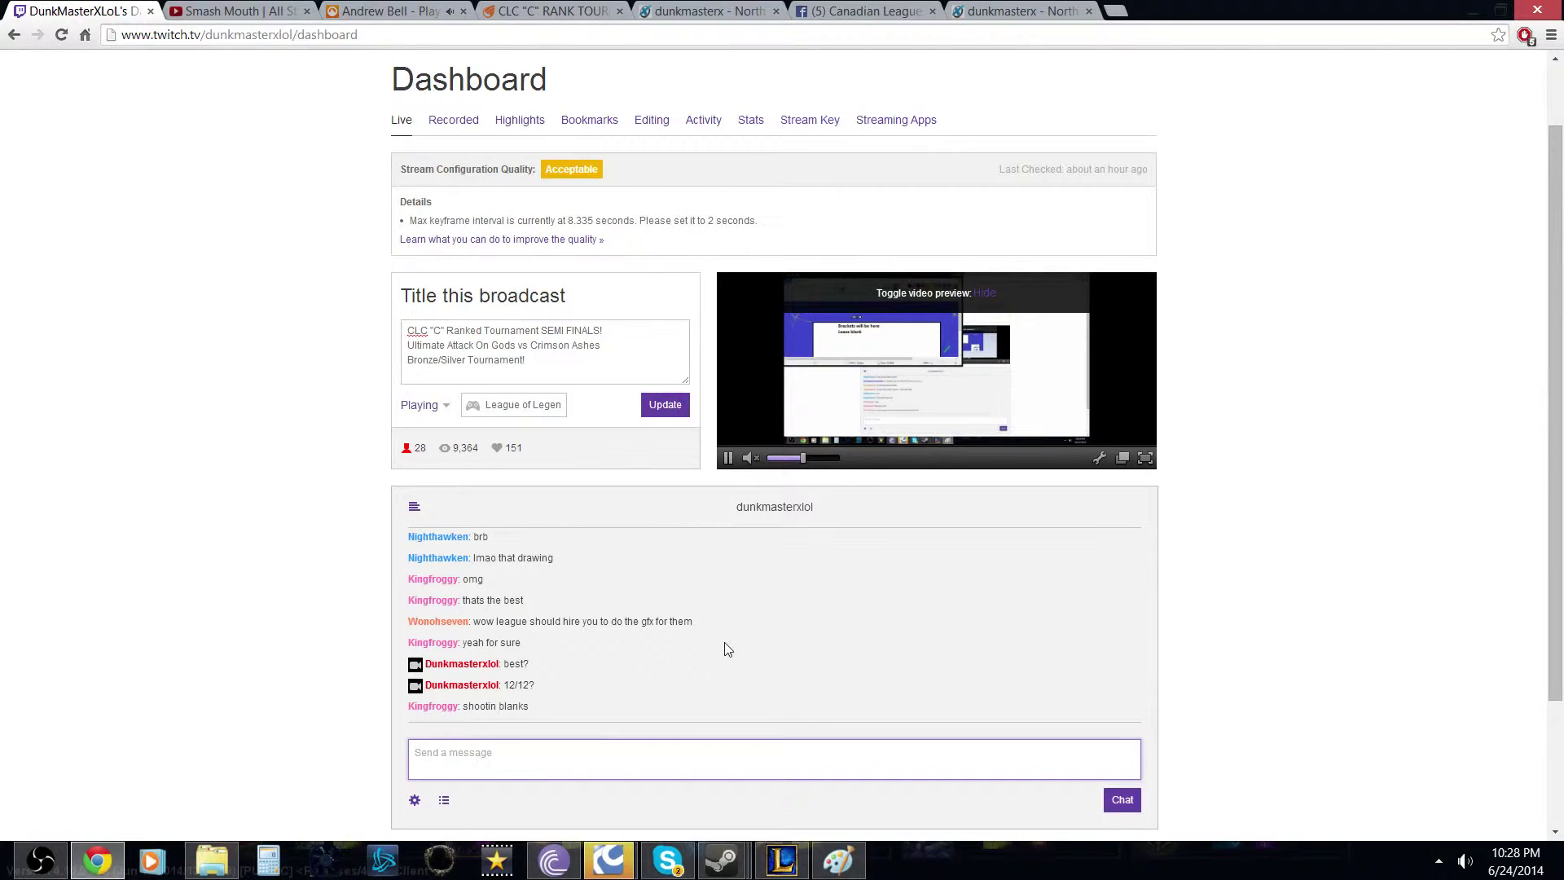
Scroll through the chat history, then switch back to the Paint overlay.
scroll(728, 649, "up", 3)
scroll(727, 648, "up", 1)
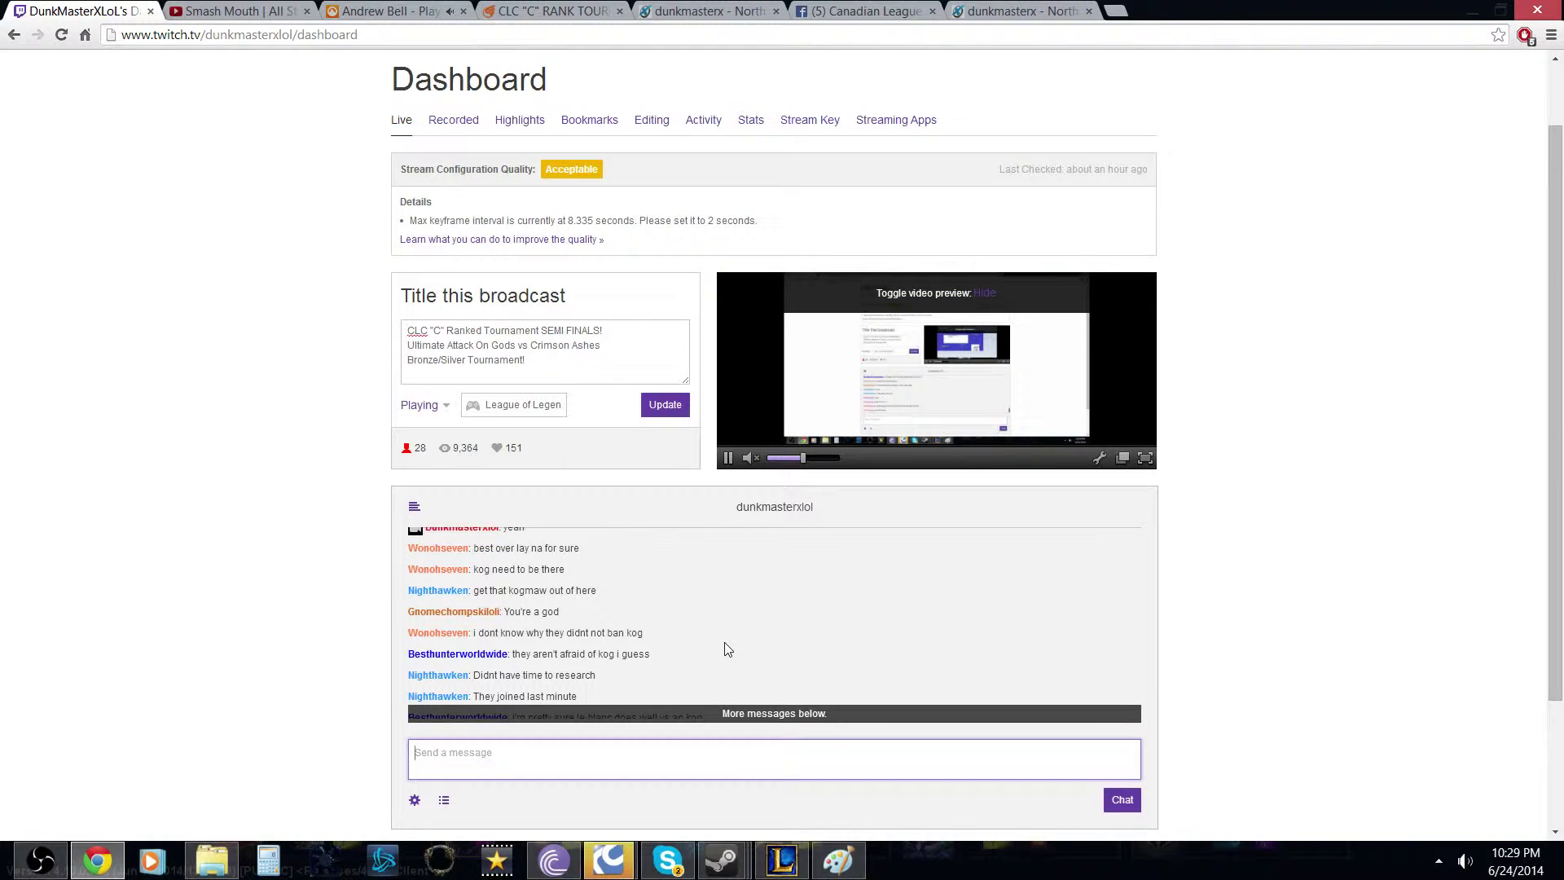
scroll(728, 648, "down", 1)
scroll(728, 649, "down", 5)
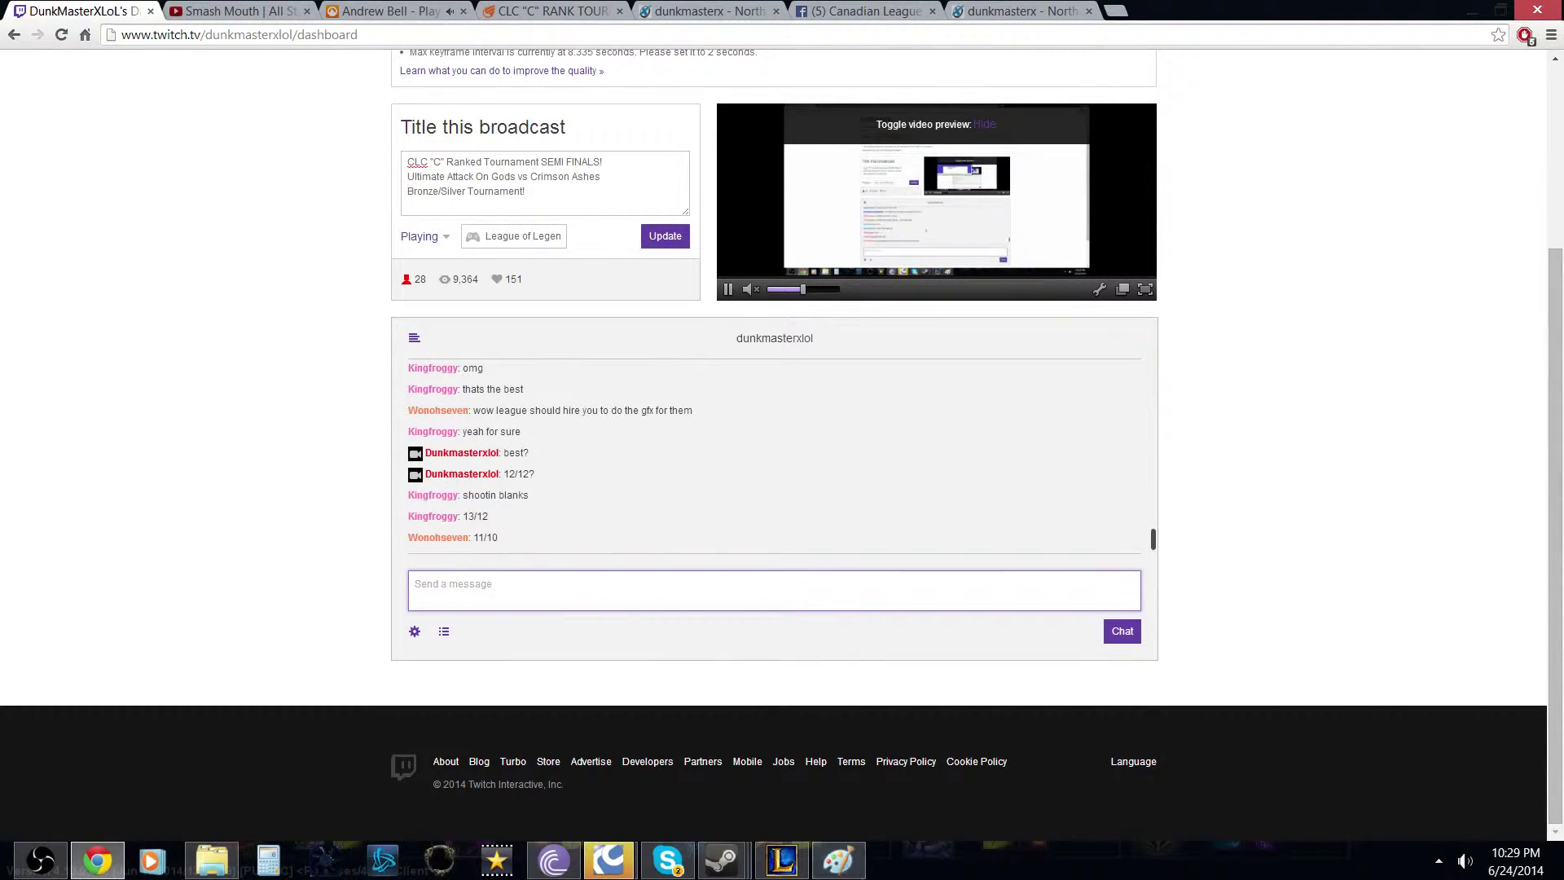
left_click(831, 851)
mouse_move(842, 873)
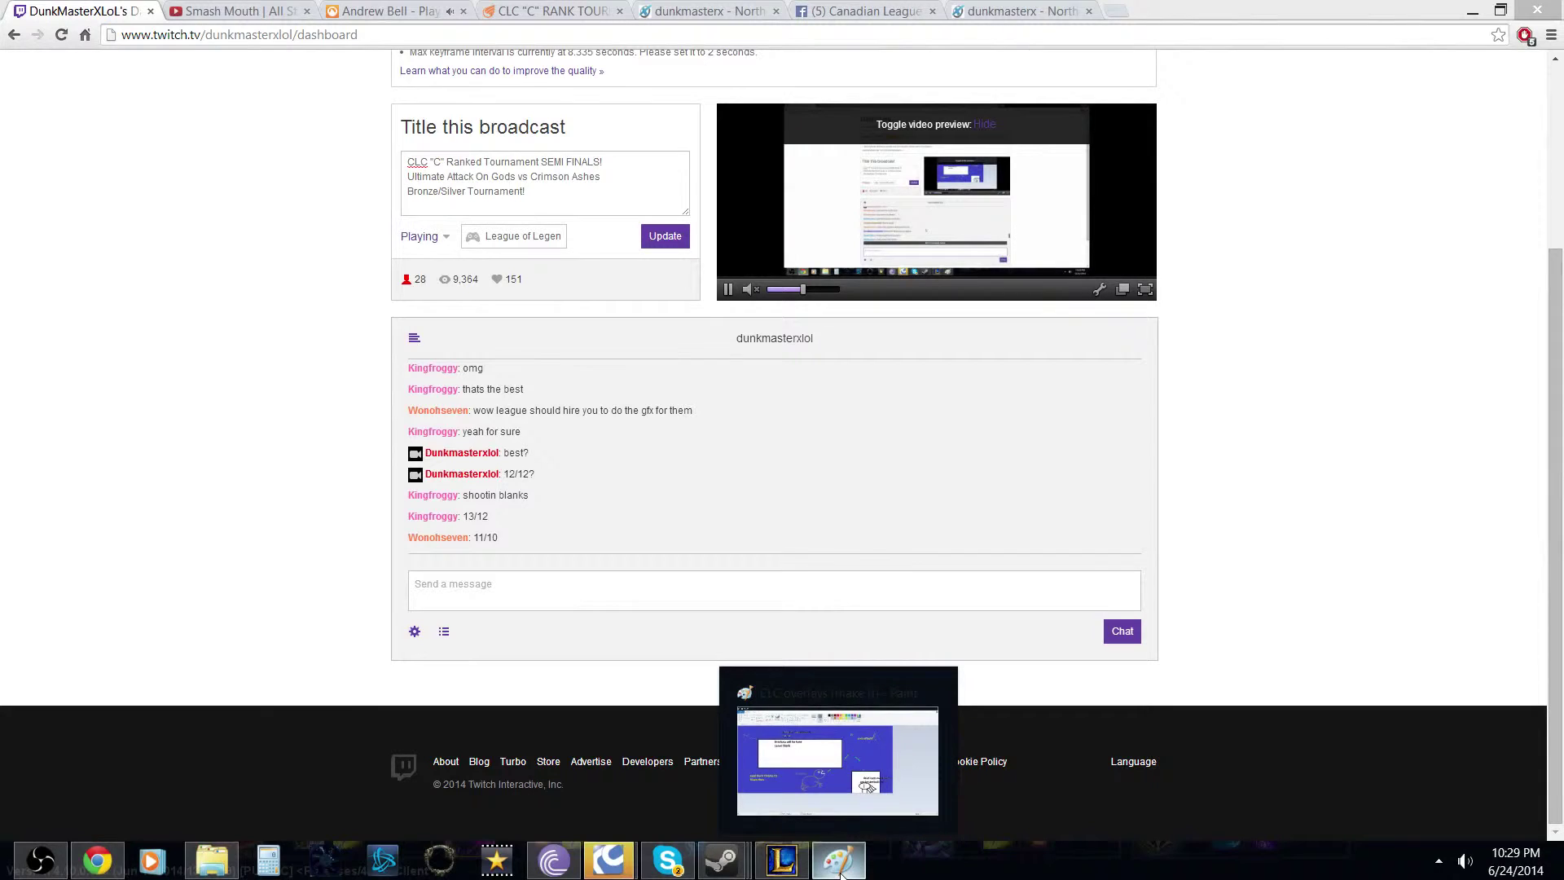
left_click(841, 873)
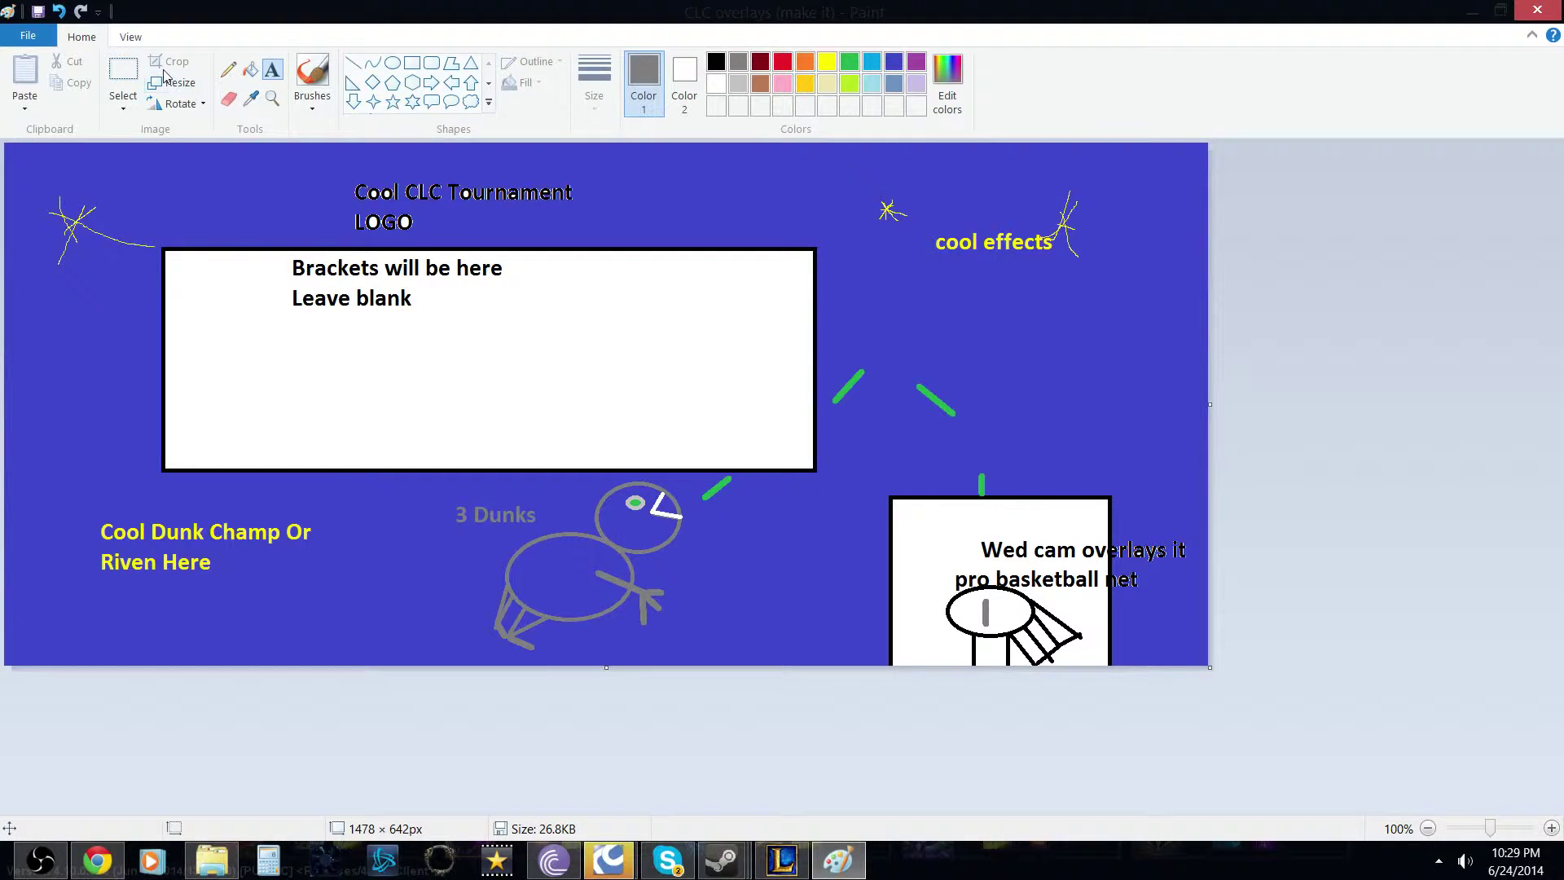
Bucket-fill the brackets box gray, then set black as the drawing colour.
left_click(250, 70)
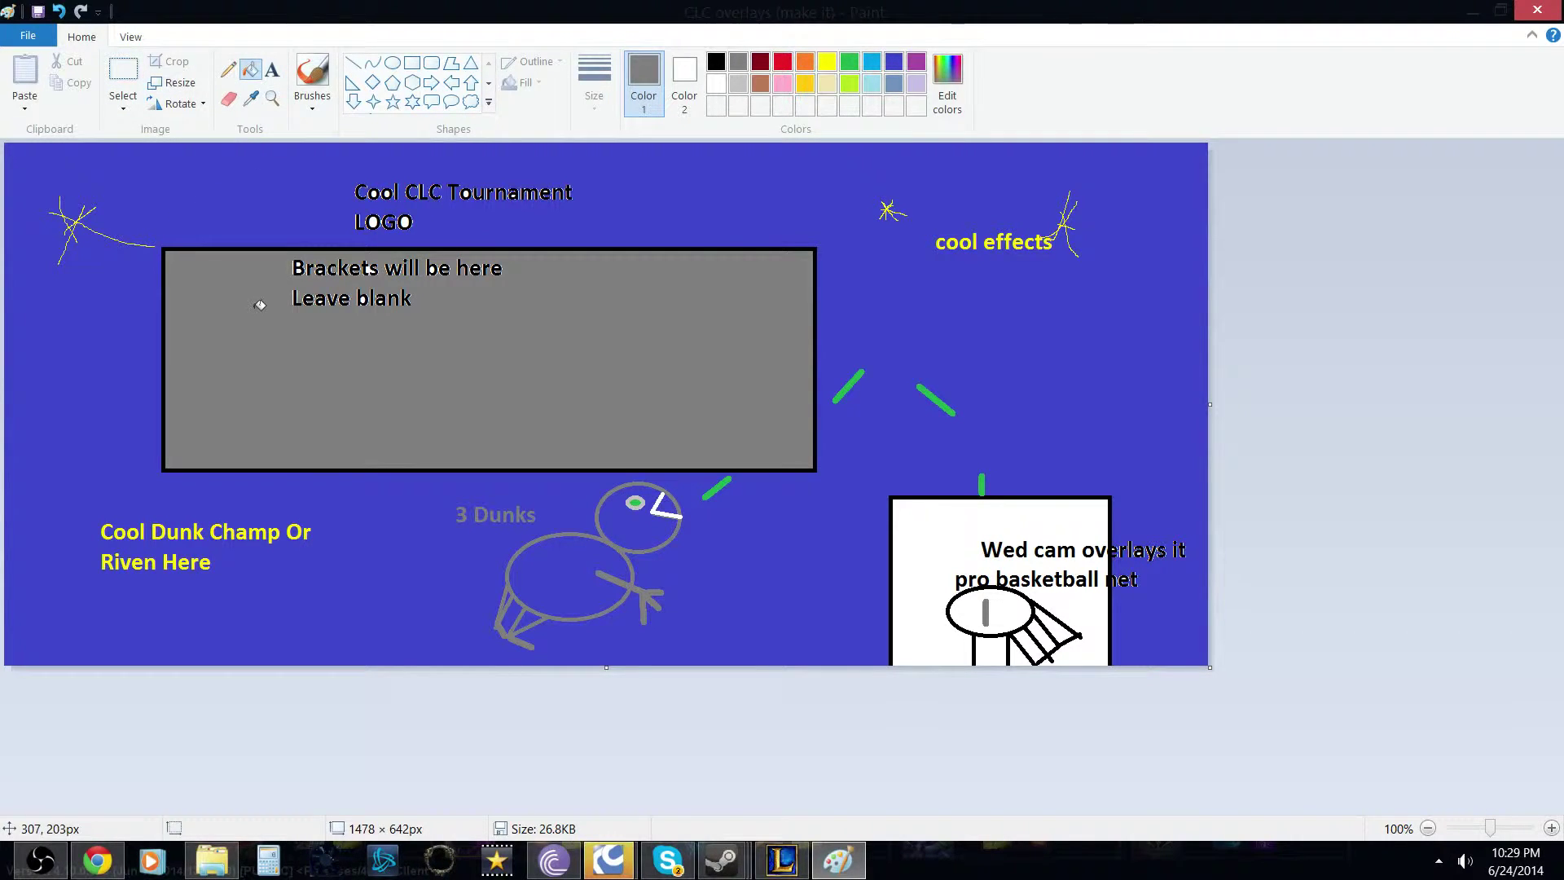
left_click(257, 303)
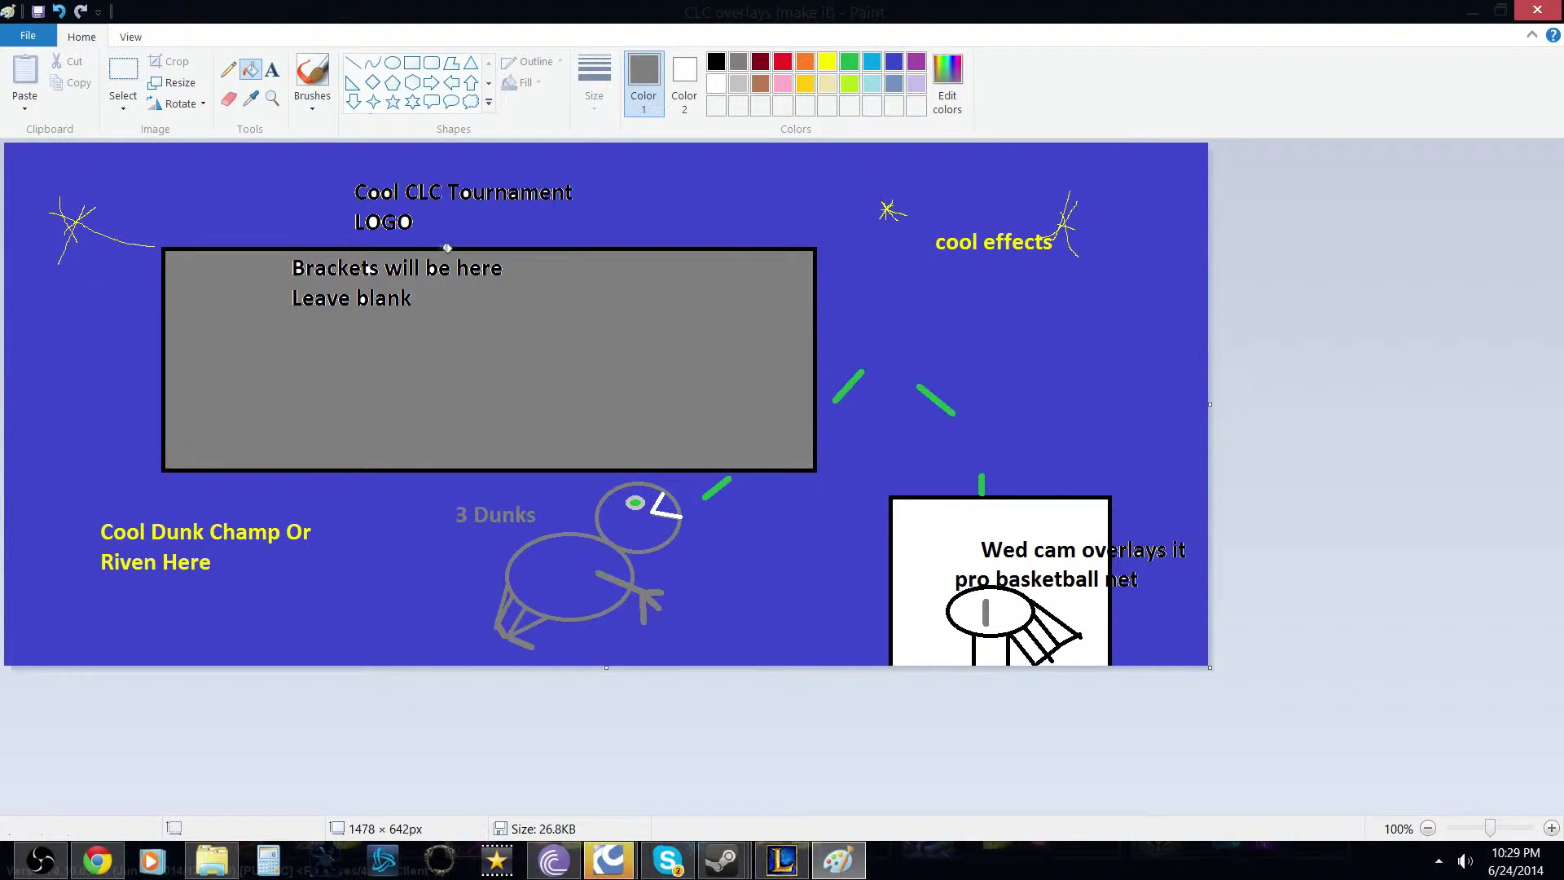
left_click(719, 65)
Draw black bracket lines for two matches joined into one final line.
left_click(353, 63)
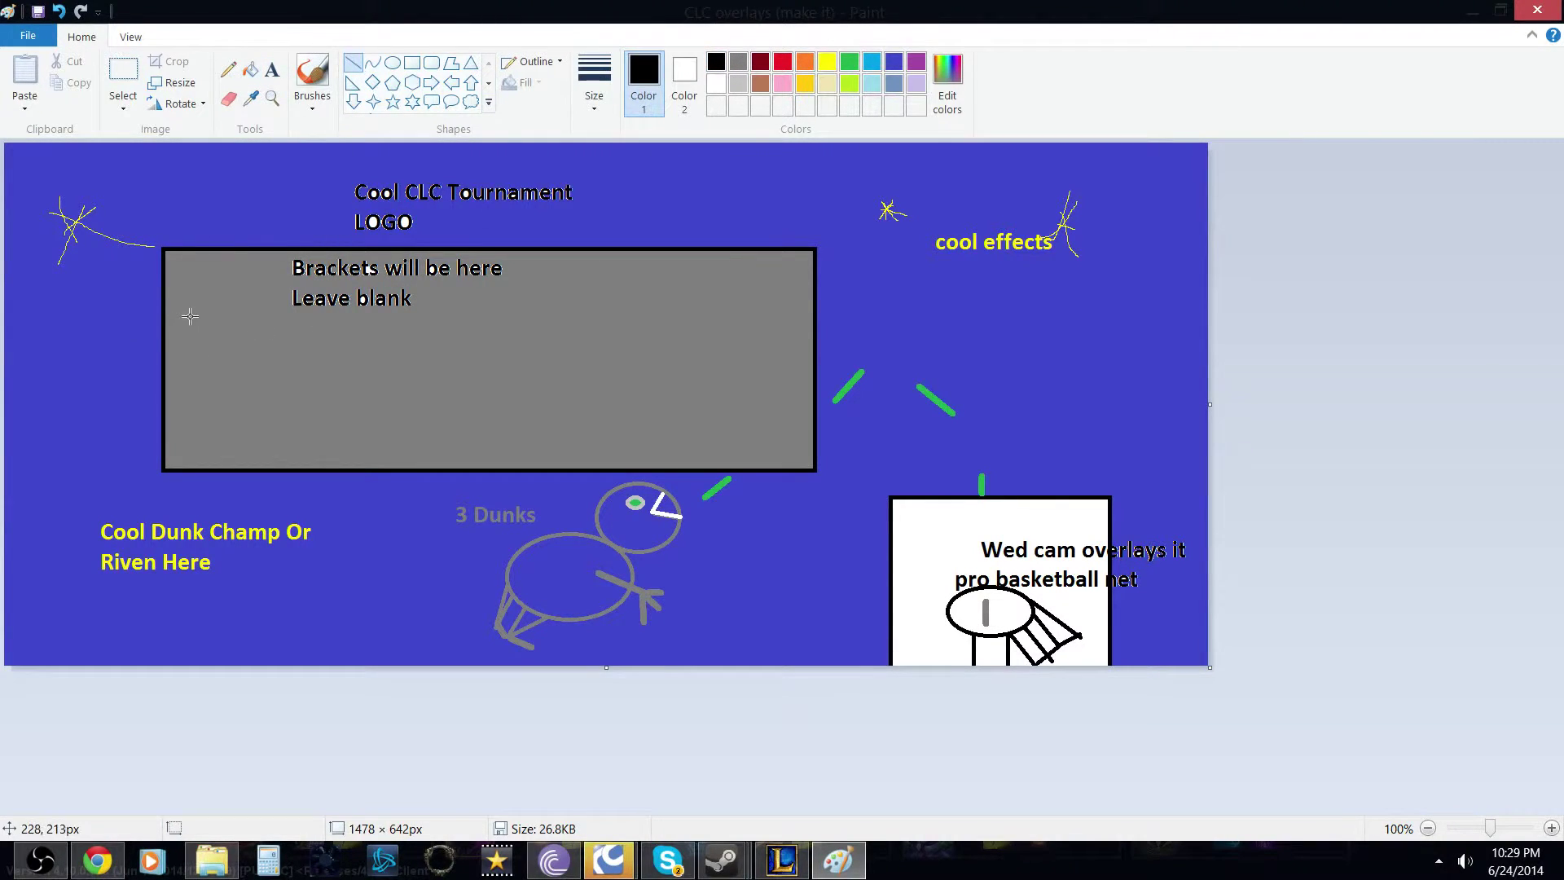
mouse_move(186, 316)
left_mouse_down()
mouse_move(245, 316)
mouse_move(241, 361)
left_mouse_up()
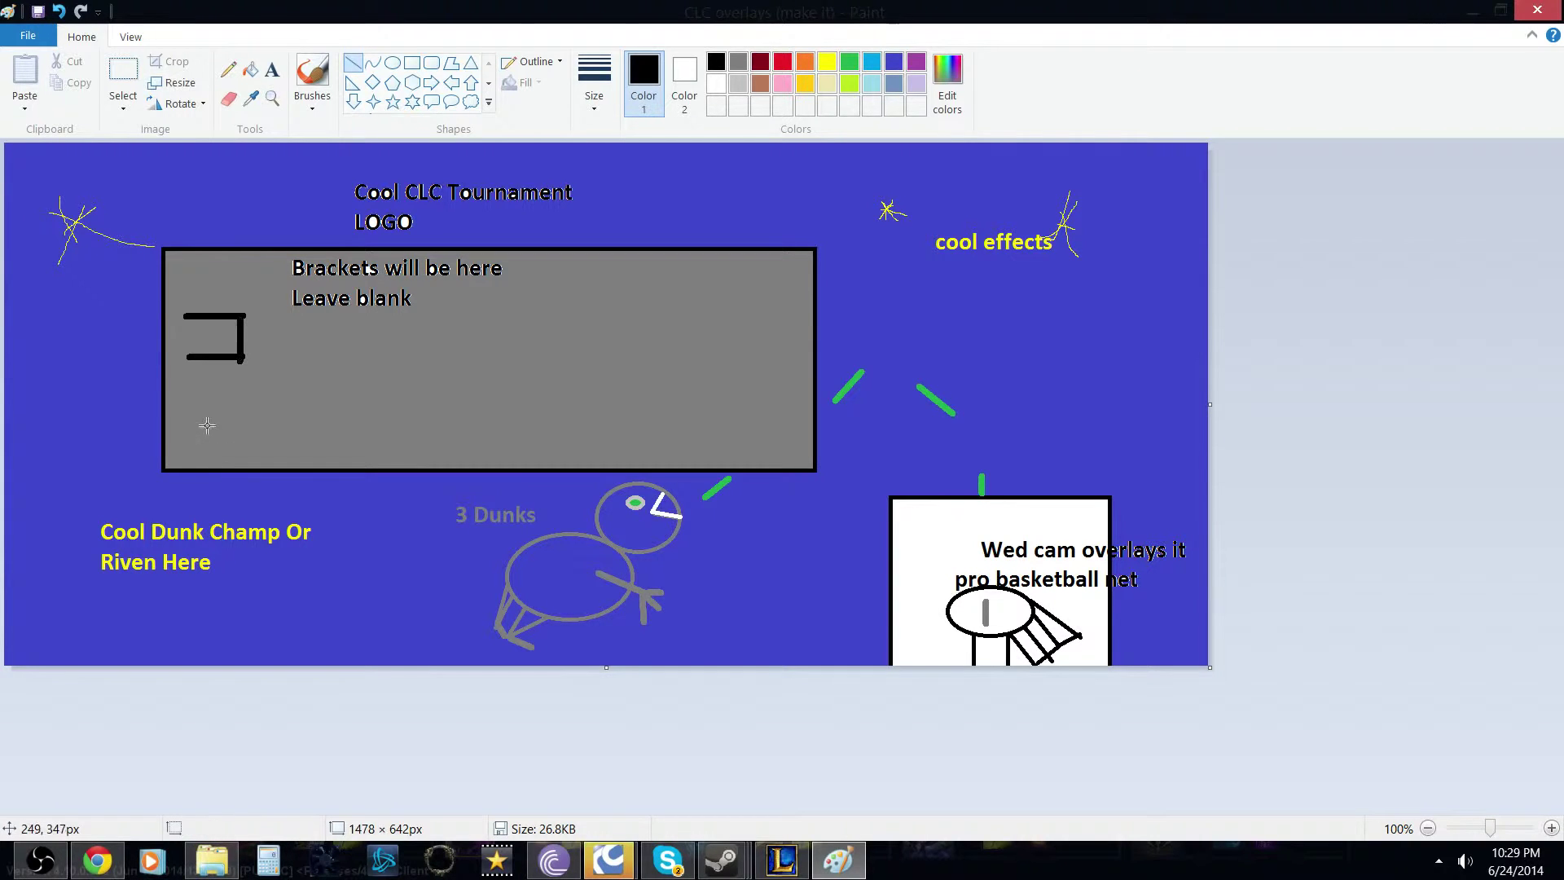
left_click_drag(192, 409, 242, 410)
left_click(214, 471)
left_click_drag(193, 441, 240, 444)
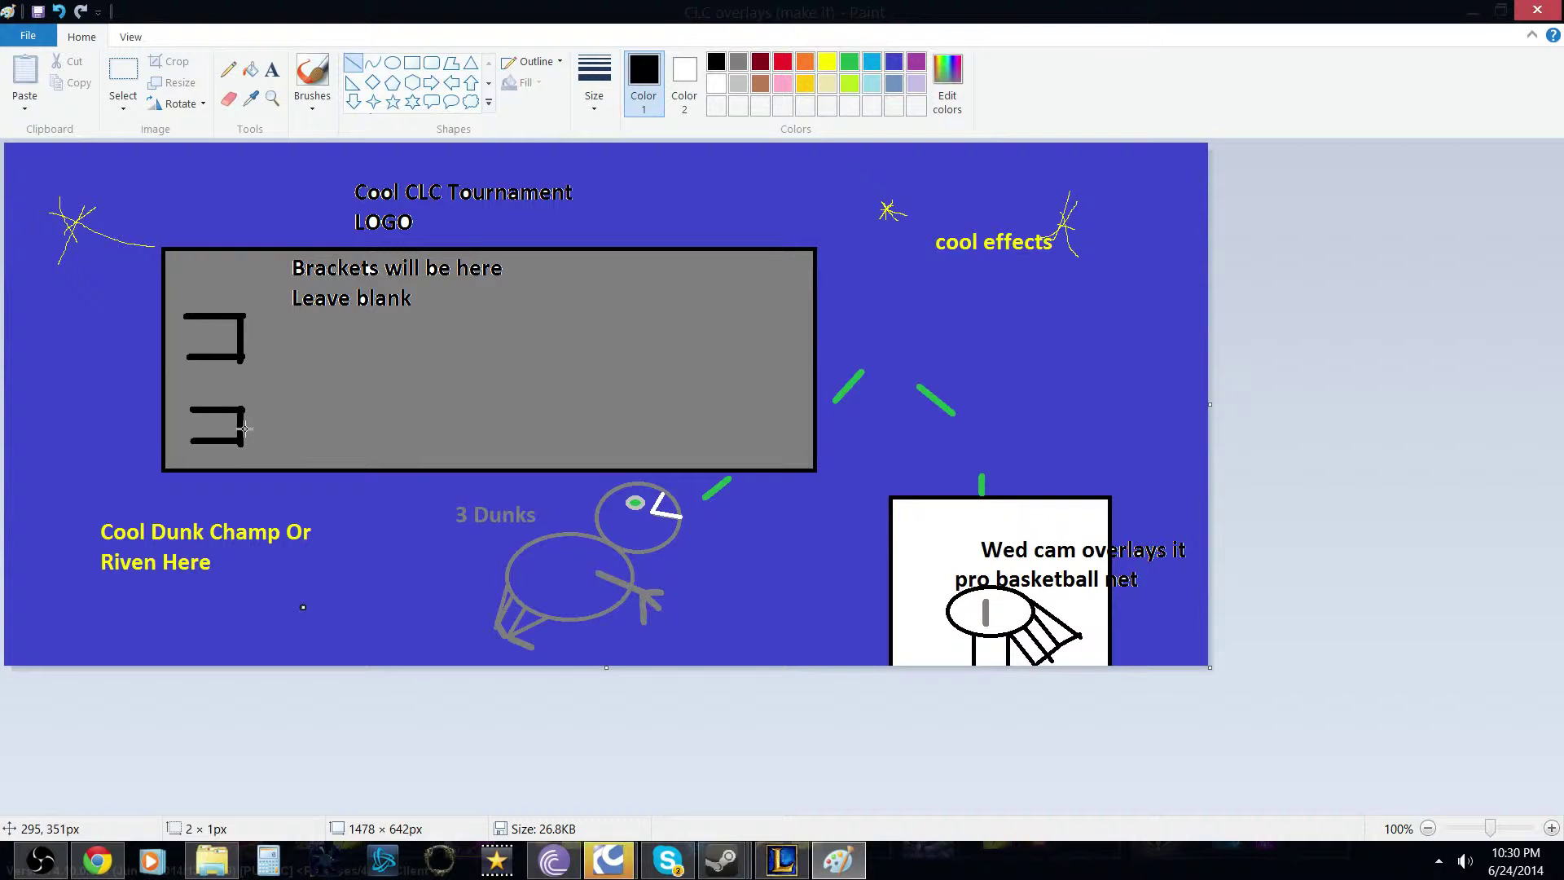
left_click_drag(244, 429, 310, 428)
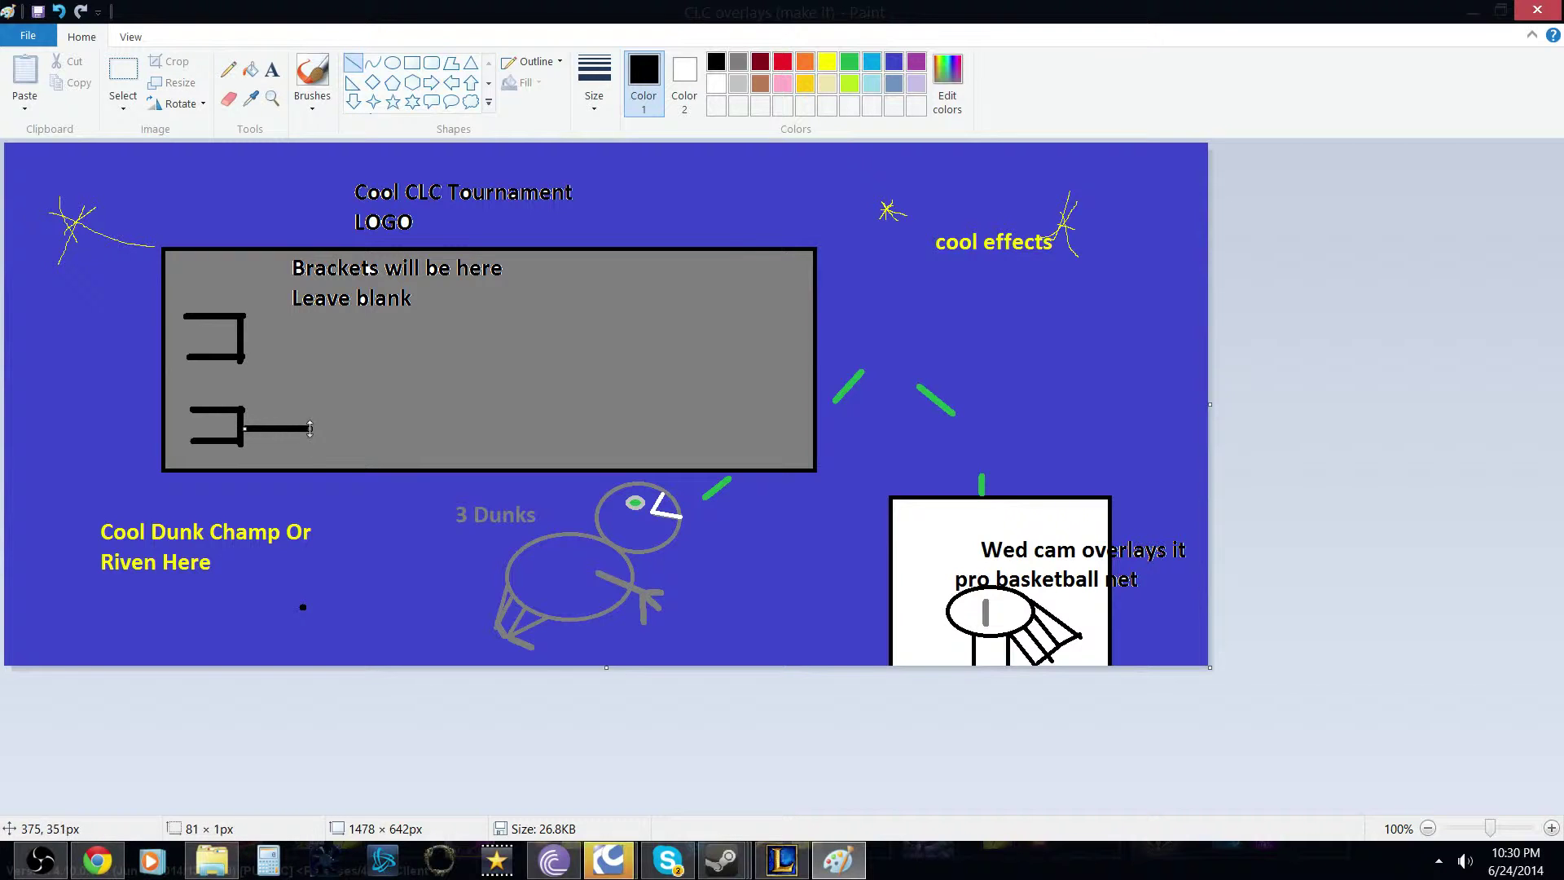
left_click(280, 745)
left_click_drag(242, 337, 316, 337)
left_click(332, 707)
mouse_move(313, 337)
left_mouse_down()
mouse_move(312, 440)
mouse_move(330, 381)
mouse_move(388, 385)
left_mouse_up()
left_click(301, 751)
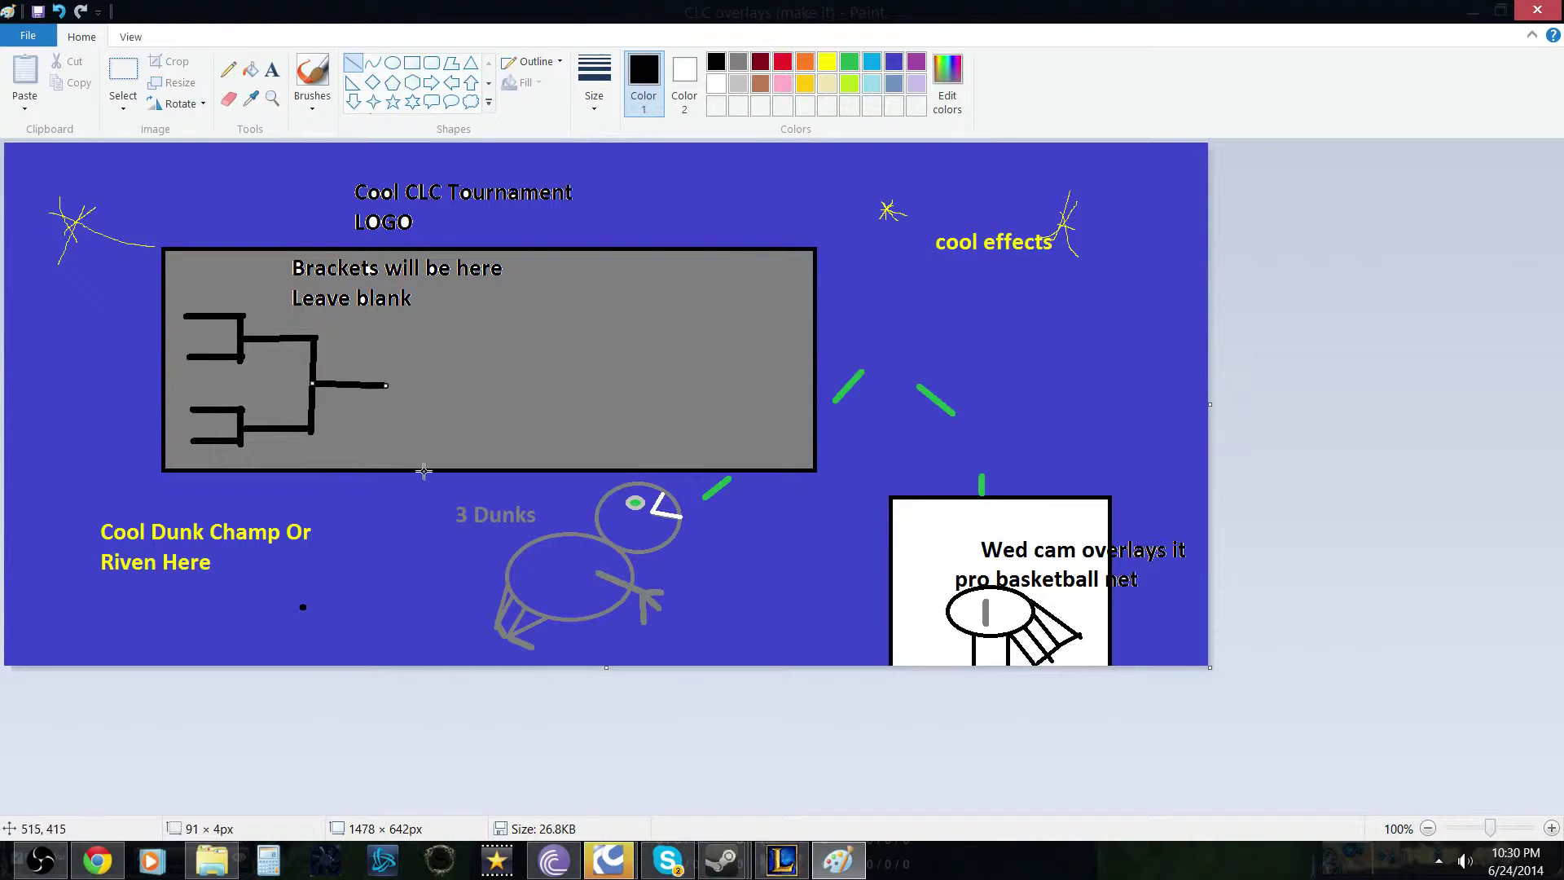
Add a 'winner!' text label to the right of the bracket.
left_click(272, 71)
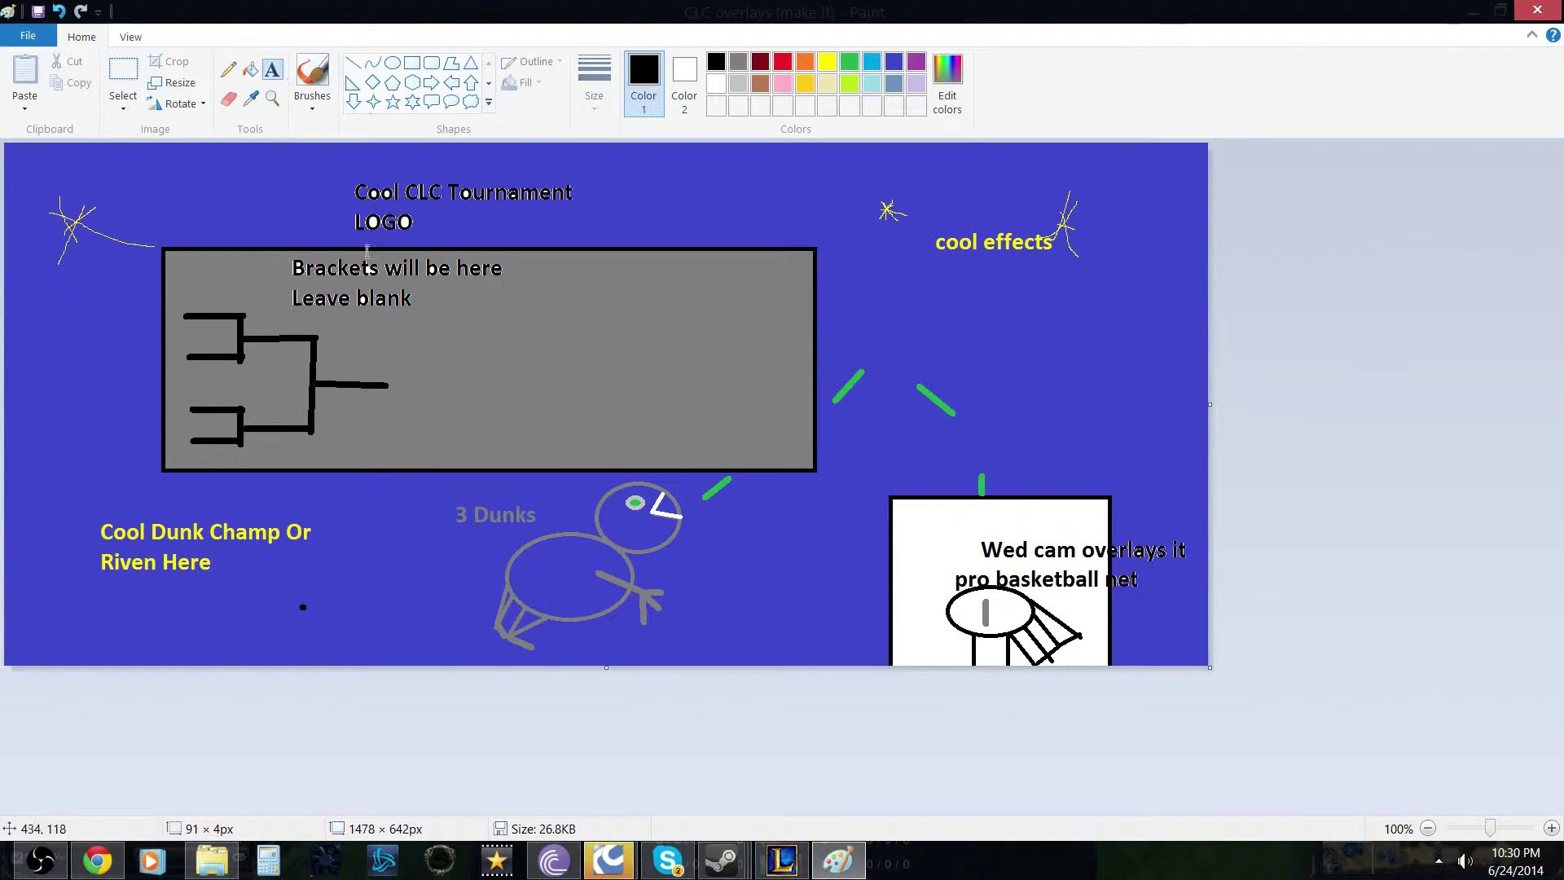
left_click(415, 327)
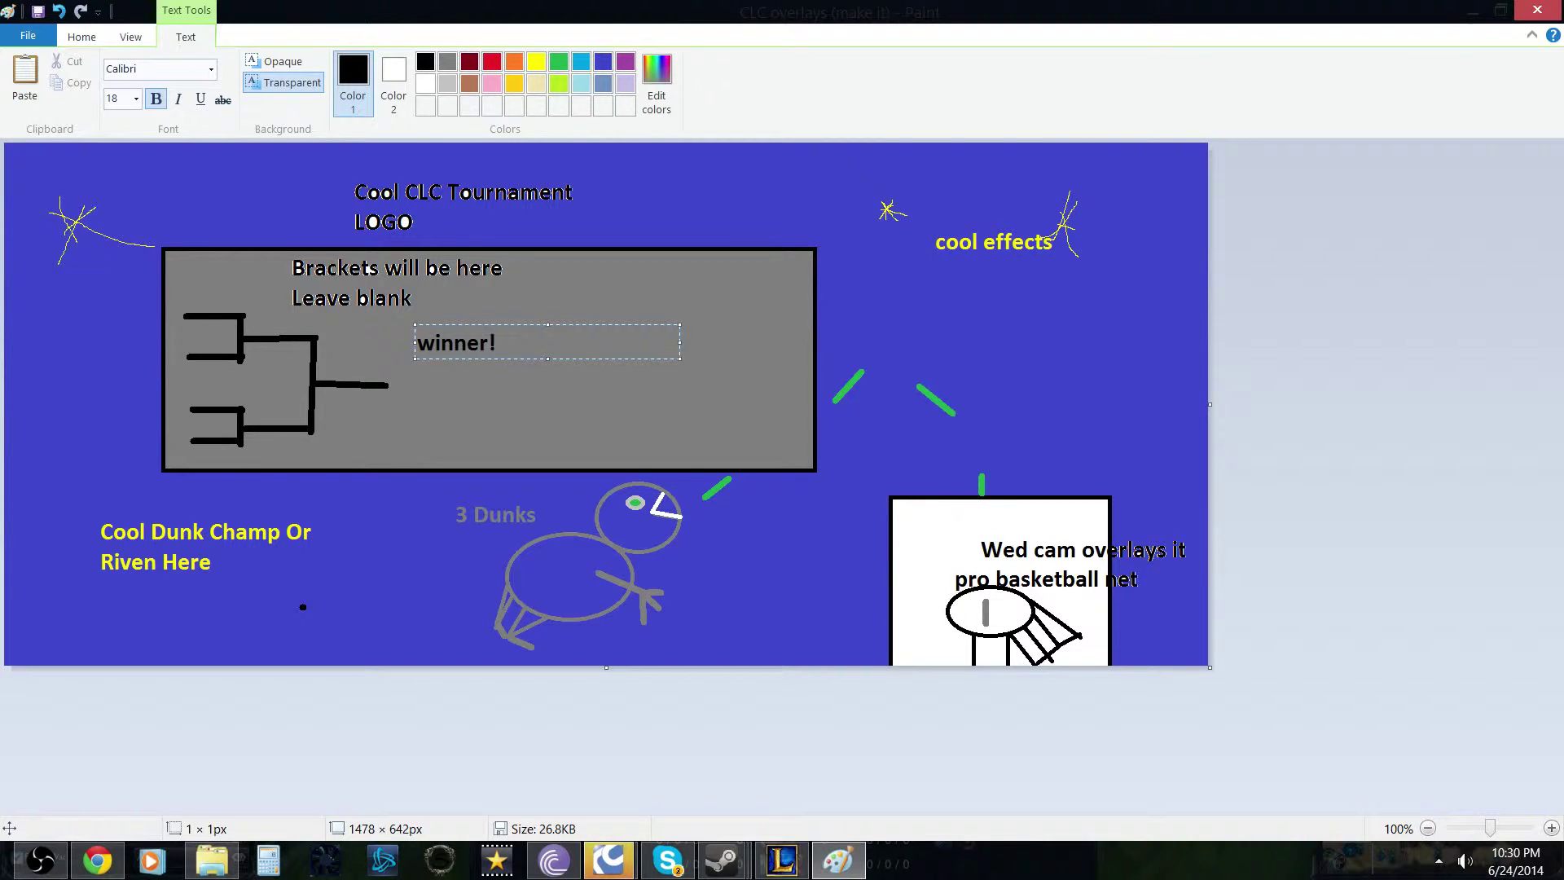
left_click(943, 367)
Save the overlay image and bring the League of Legends client forward.
left_click(38, 11)
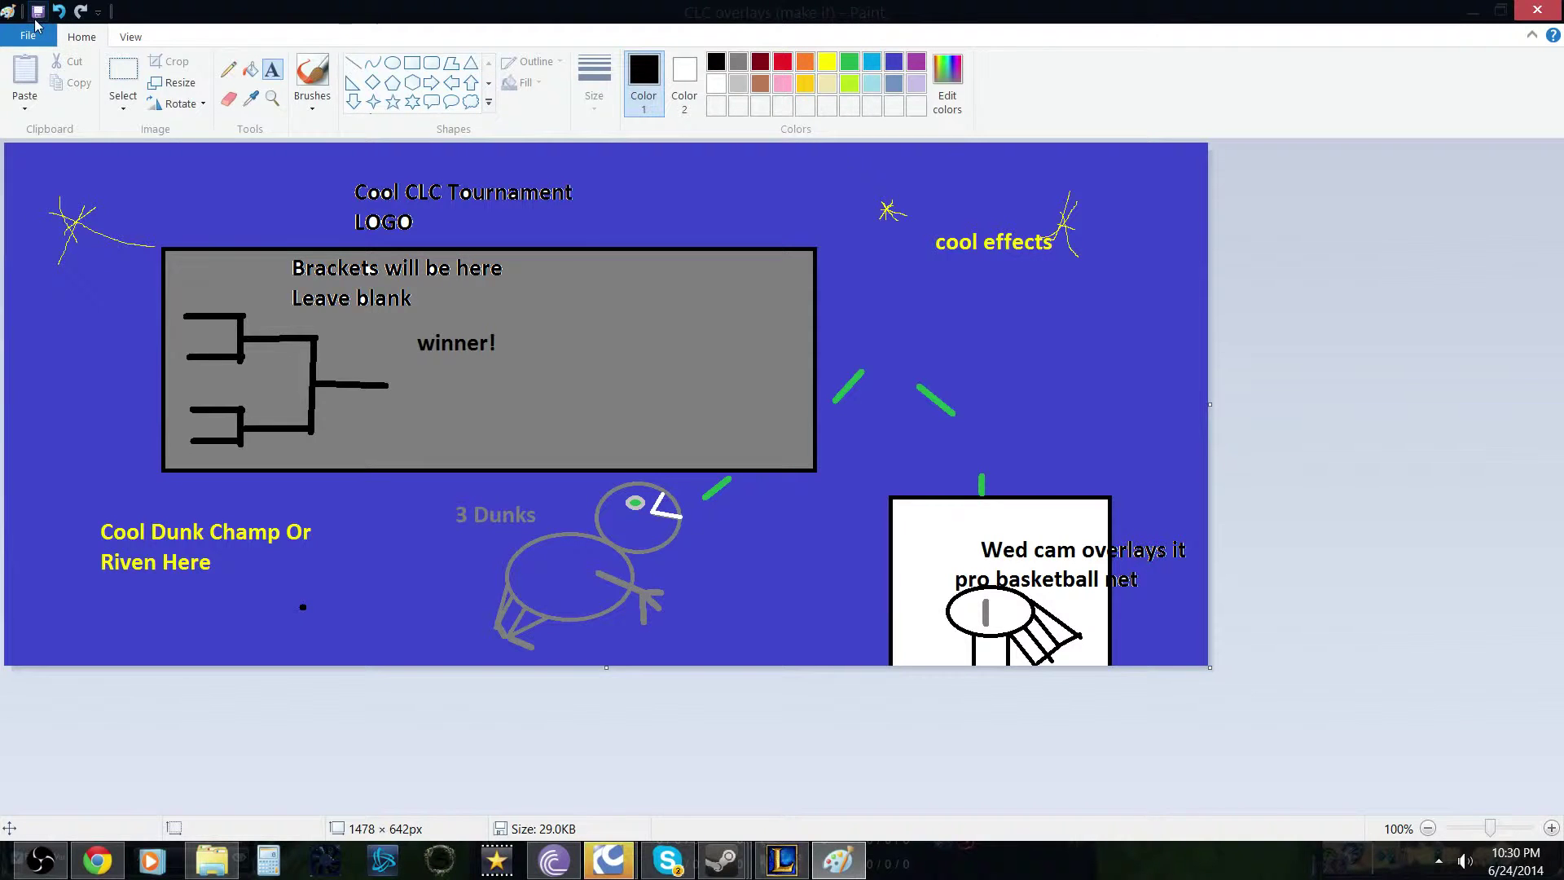
left_click(28, 35)
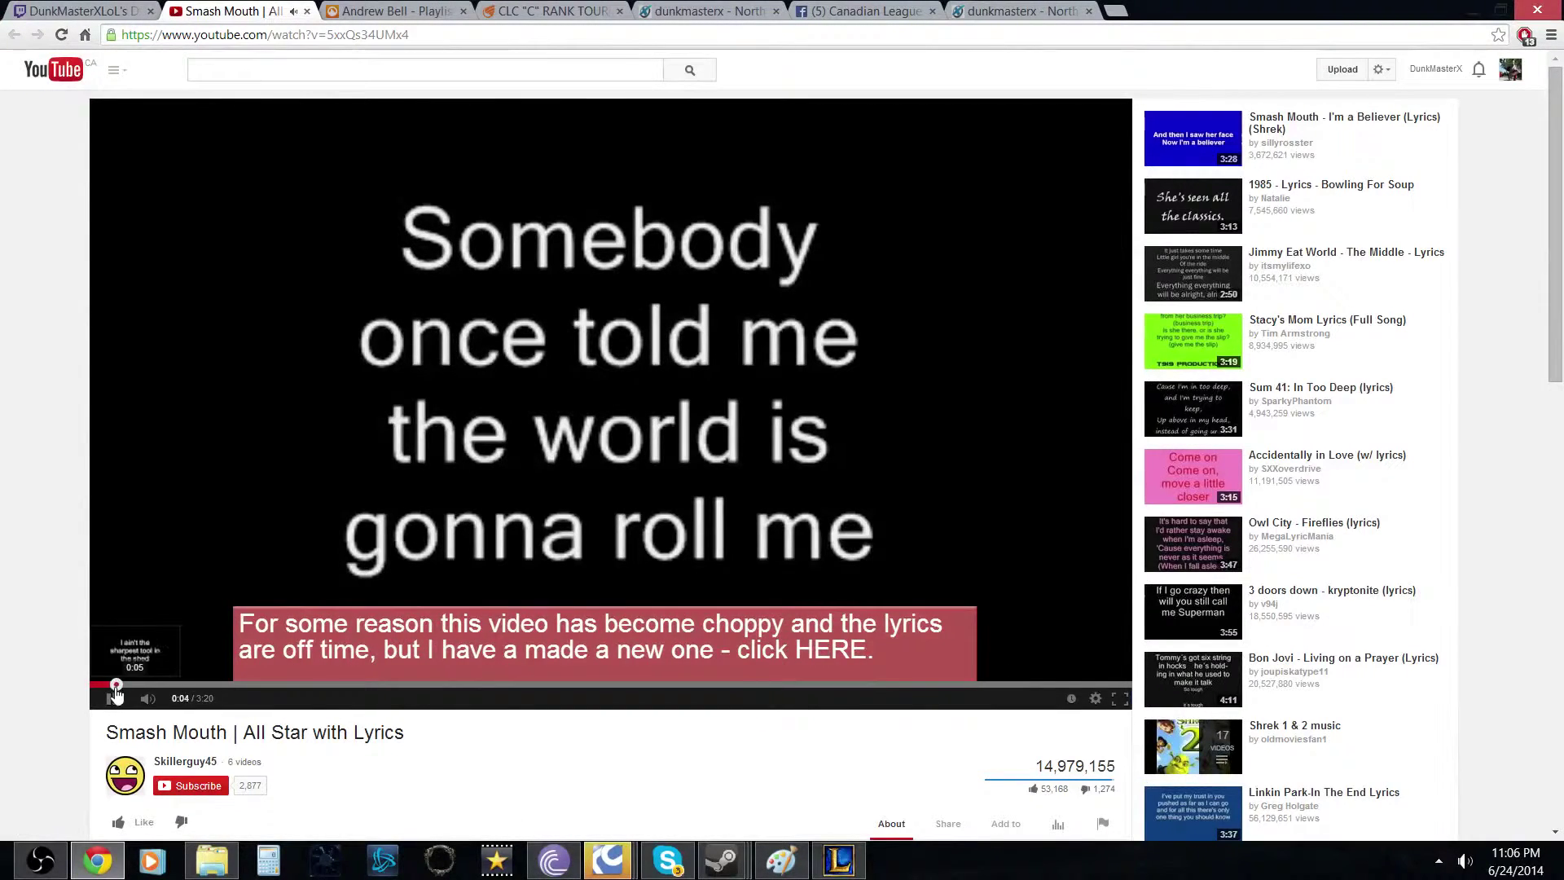
left_click(102, 685)
left_click(839, 861)
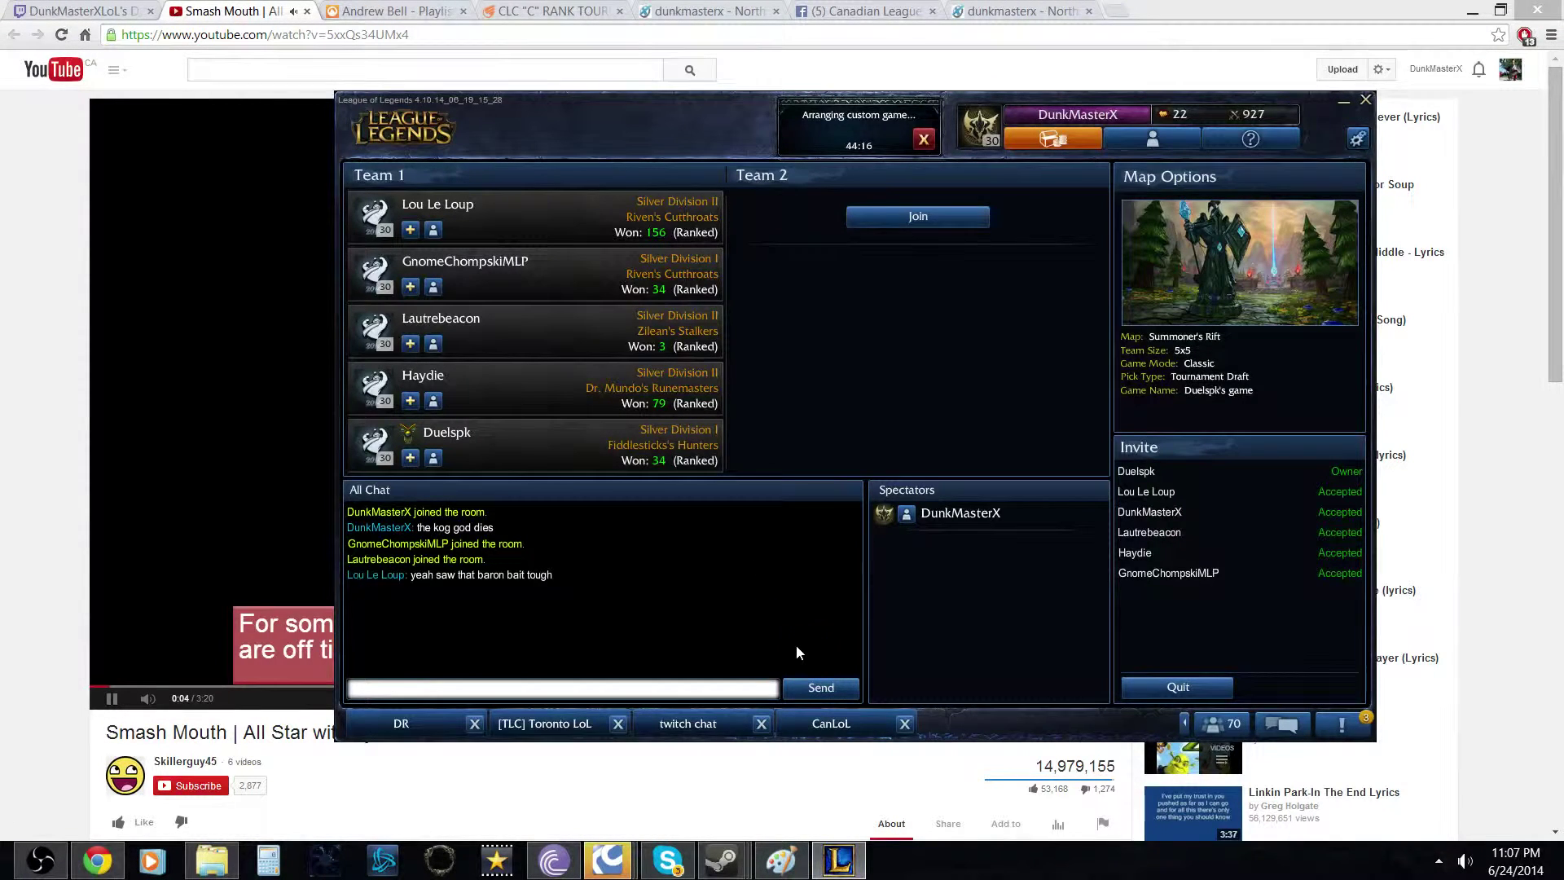
Send 'was good' and ';)' in the lobby chat, then return to Paint.
left_click(651, 689)
type("was good")
key("Return")
type(";)")
key("Return")
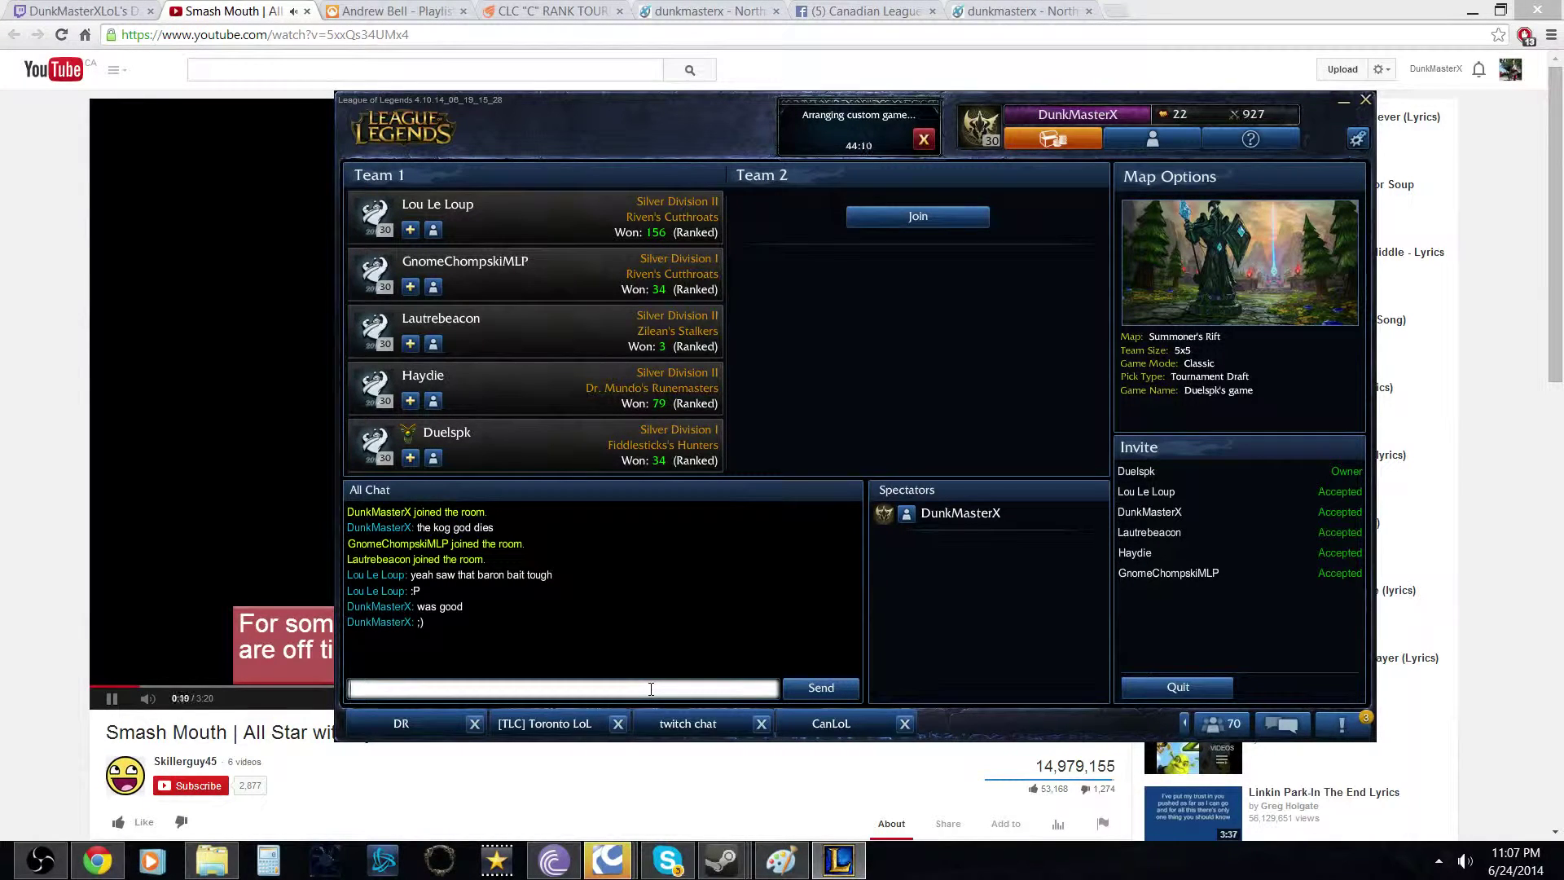
left_click(781, 861)
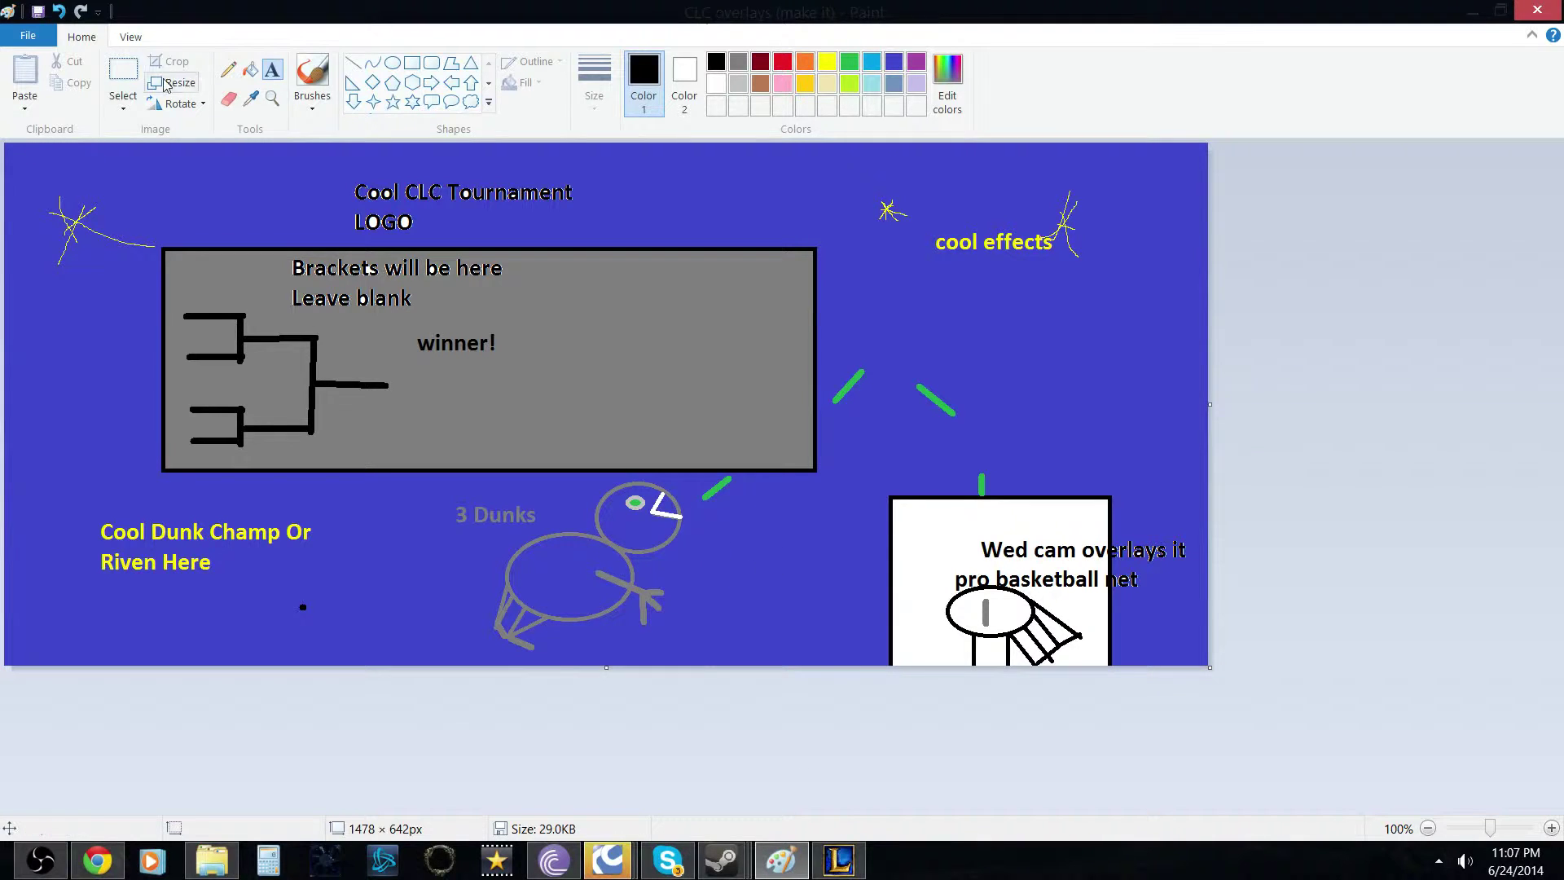
Draw an orange three-line triangle above the webcam box.
left_click(353, 62)
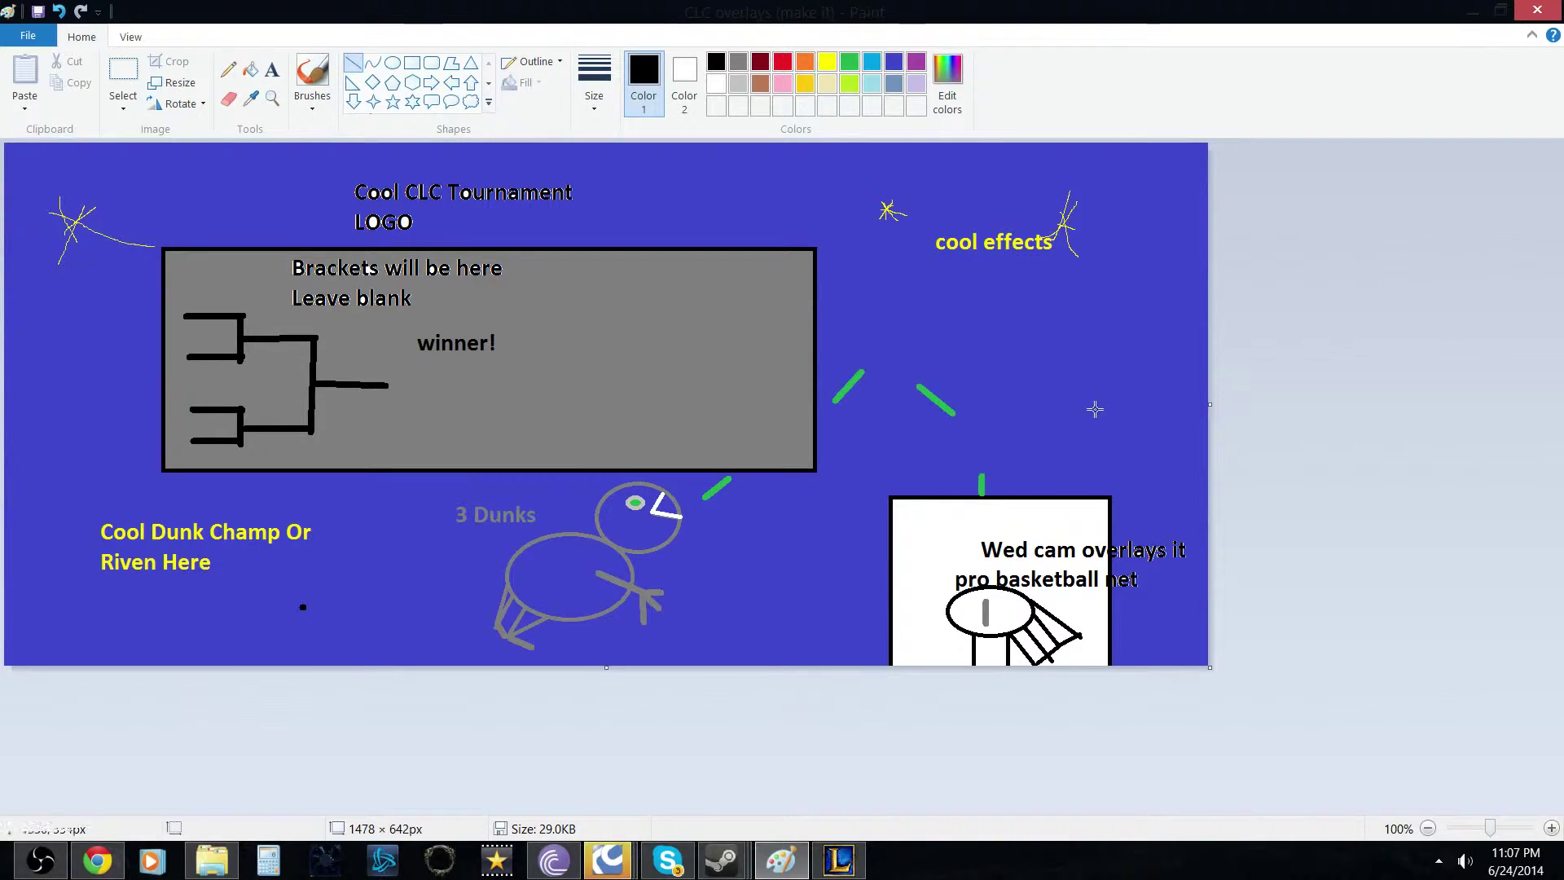
left_click(803, 61)
left_click_drag(1084, 385, 1046, 477)
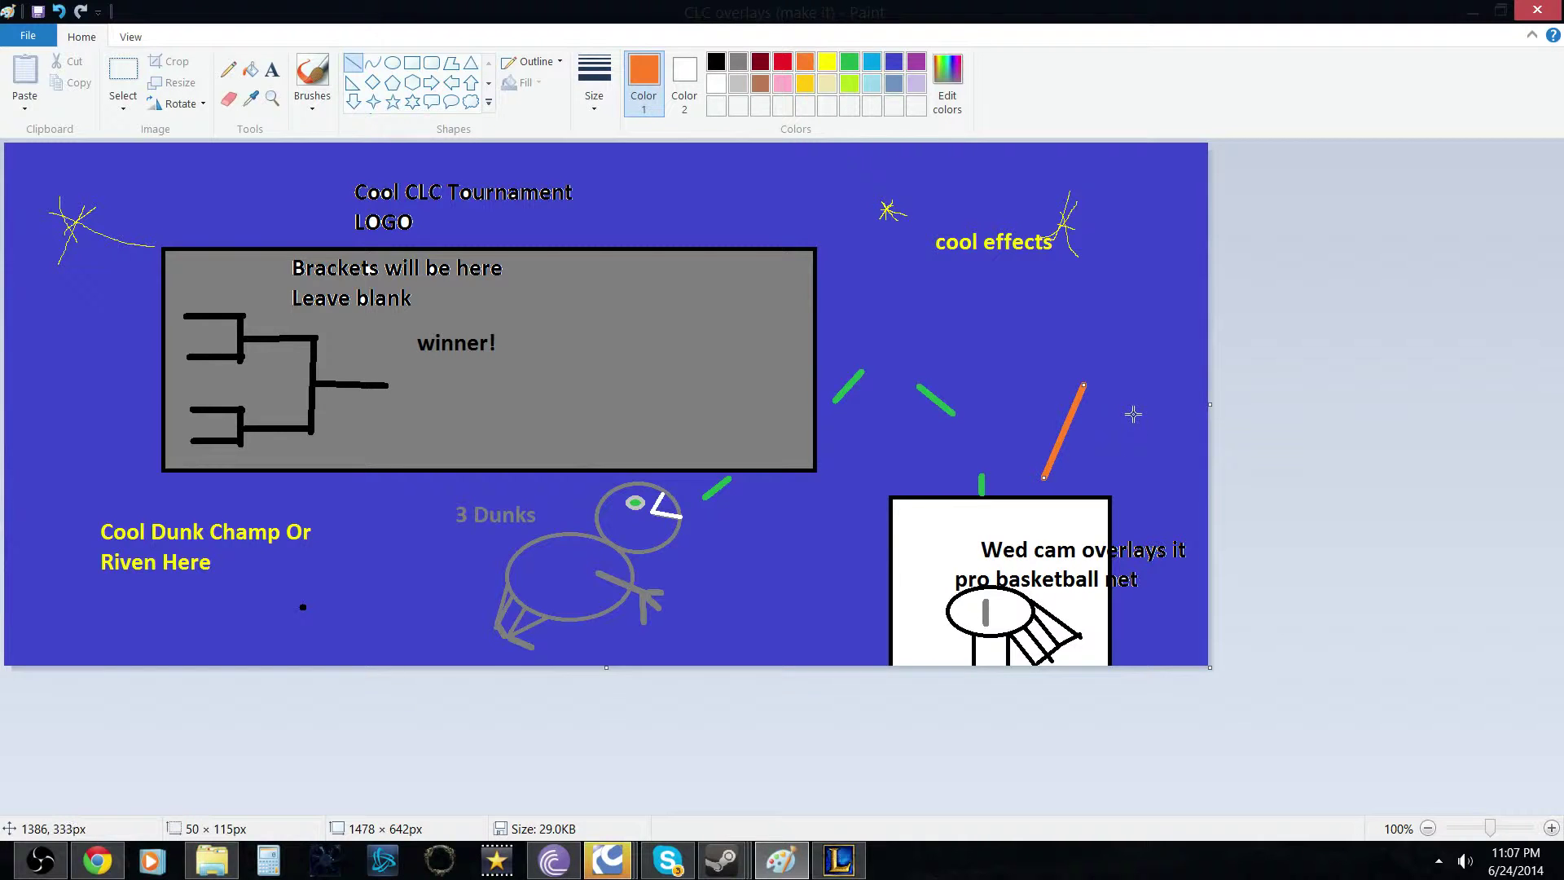
left_click_drag(1133, 415, 1044, 479)
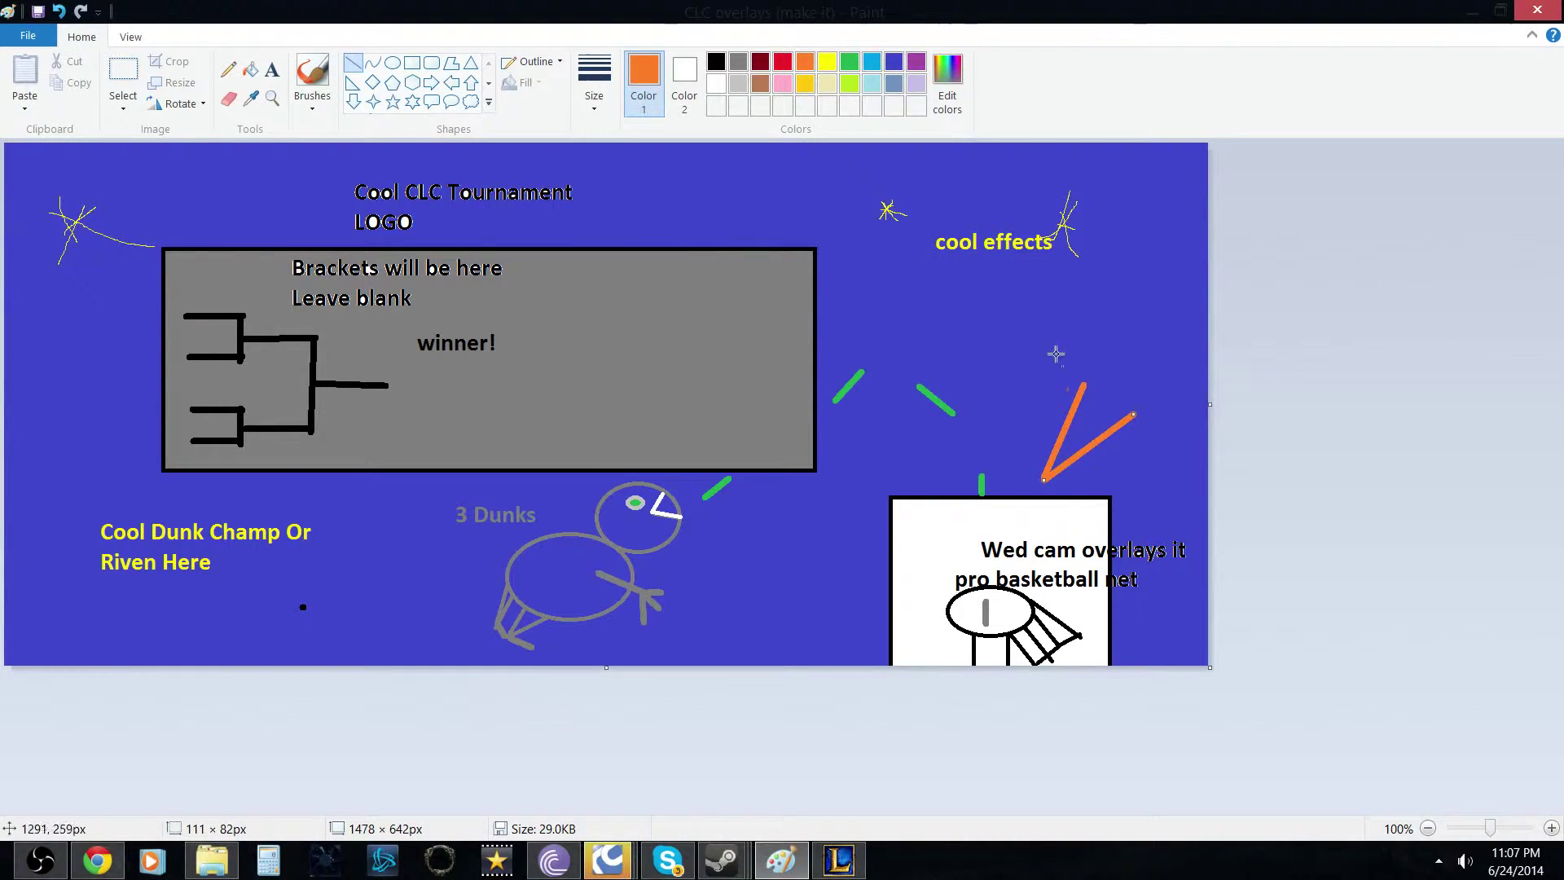
left_click_drag(1082, 383, 1128, 413)
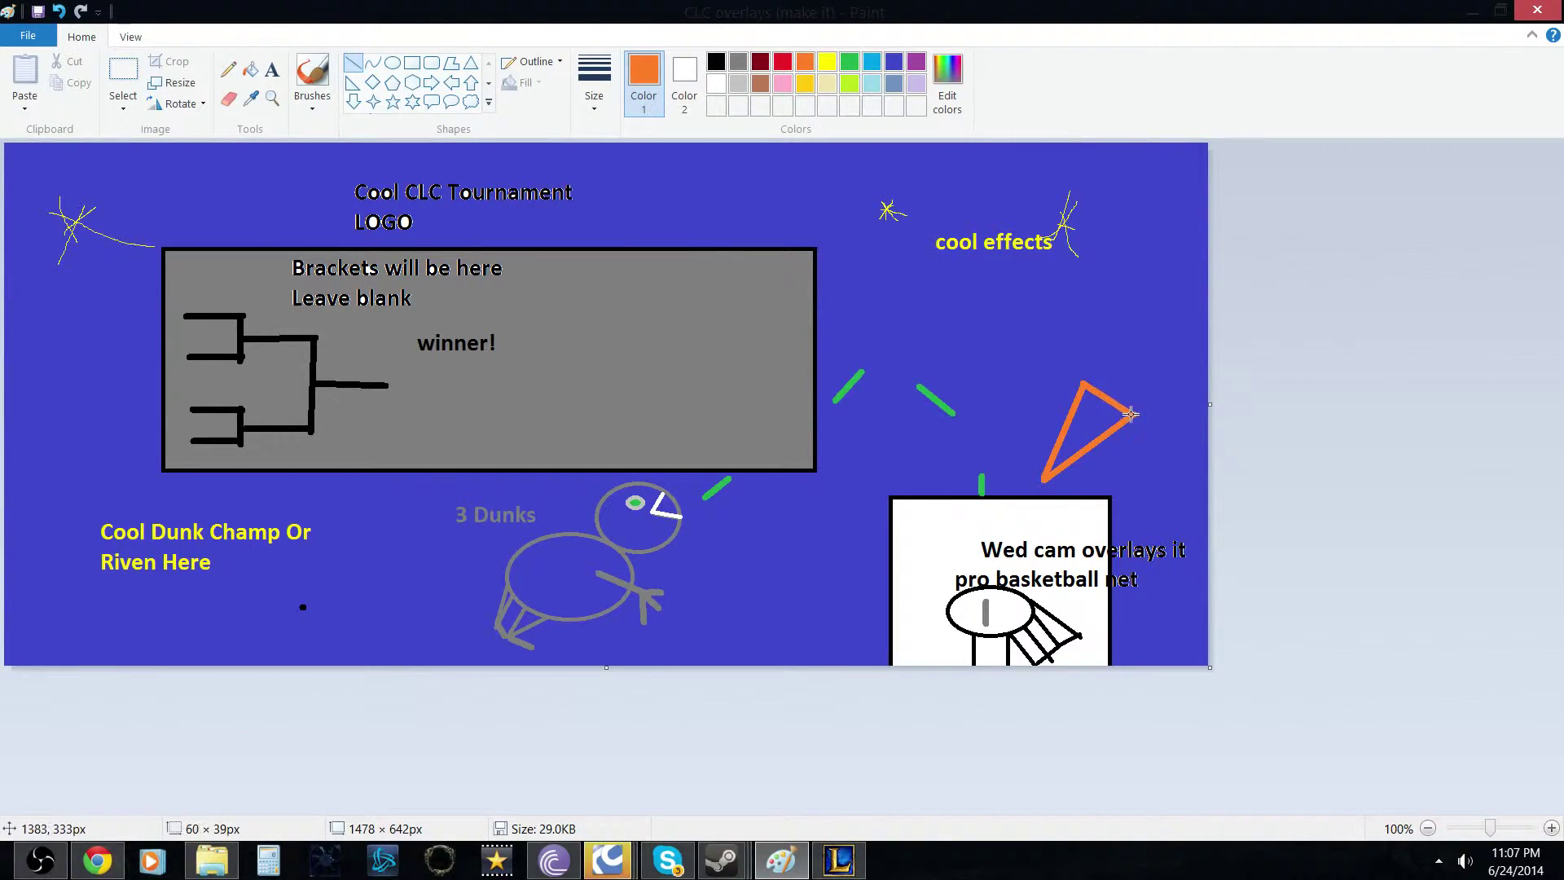
left_click_drag(1131, 413, 1131, 414)
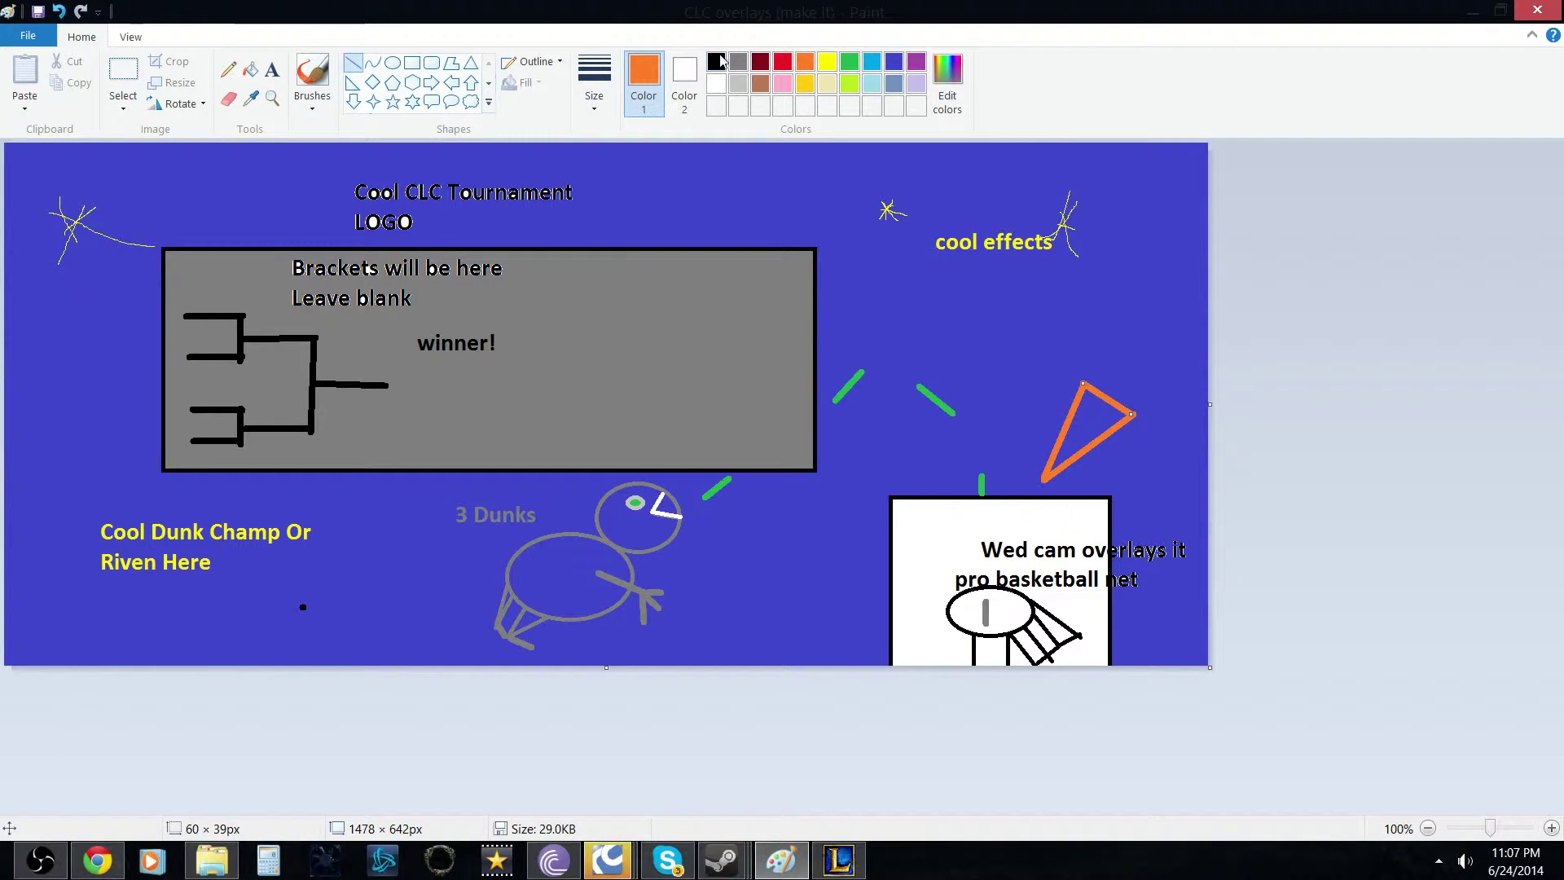
Give the triangle's outline the thickest line size.
left_click(596, 82)
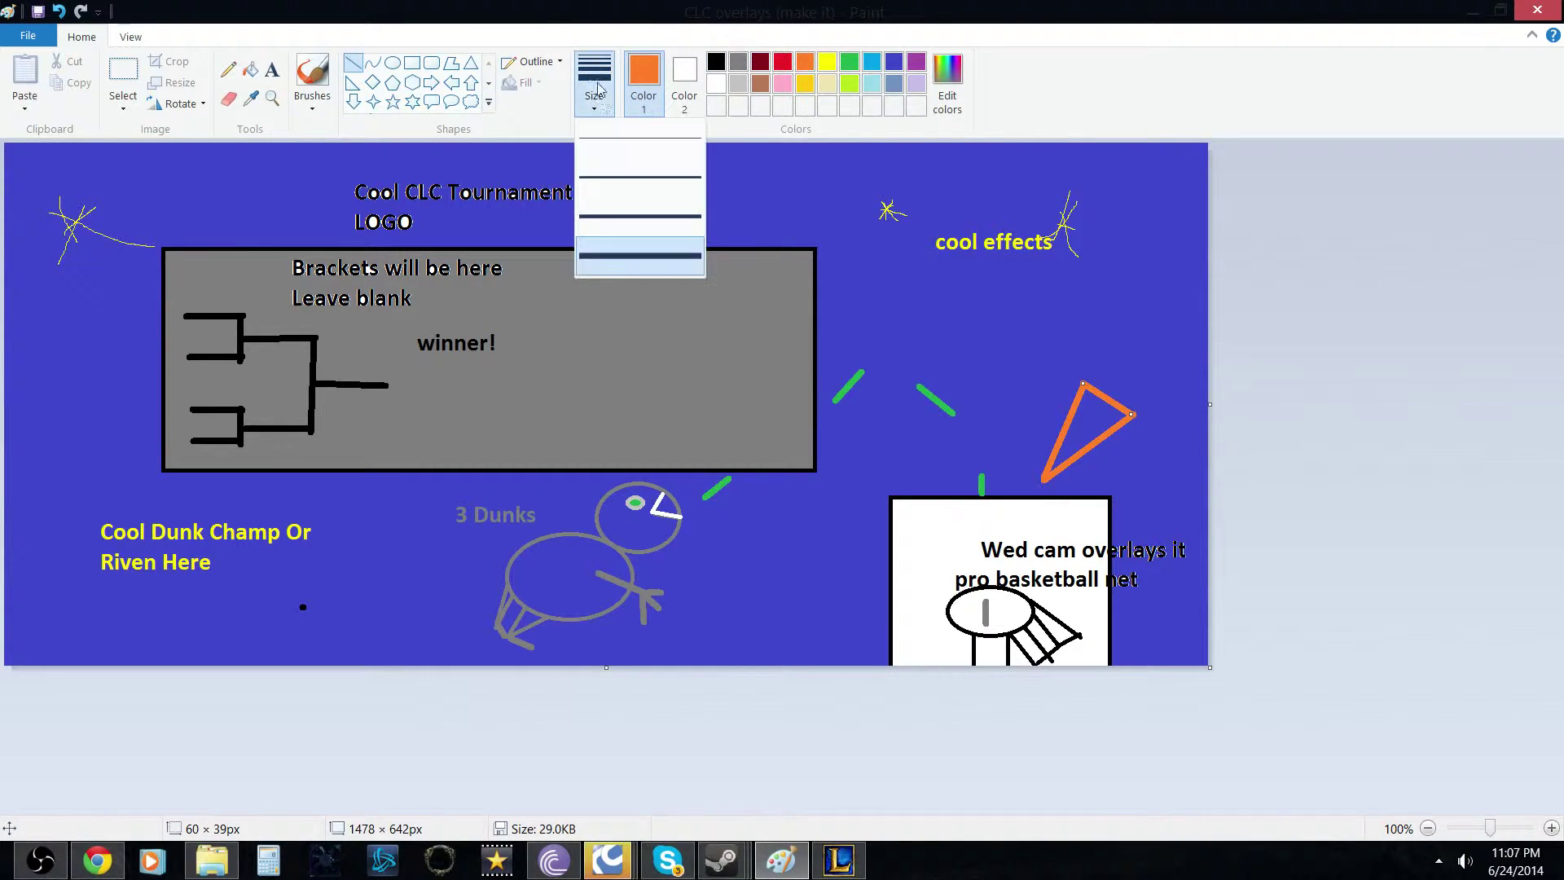
left_click(632, 173)
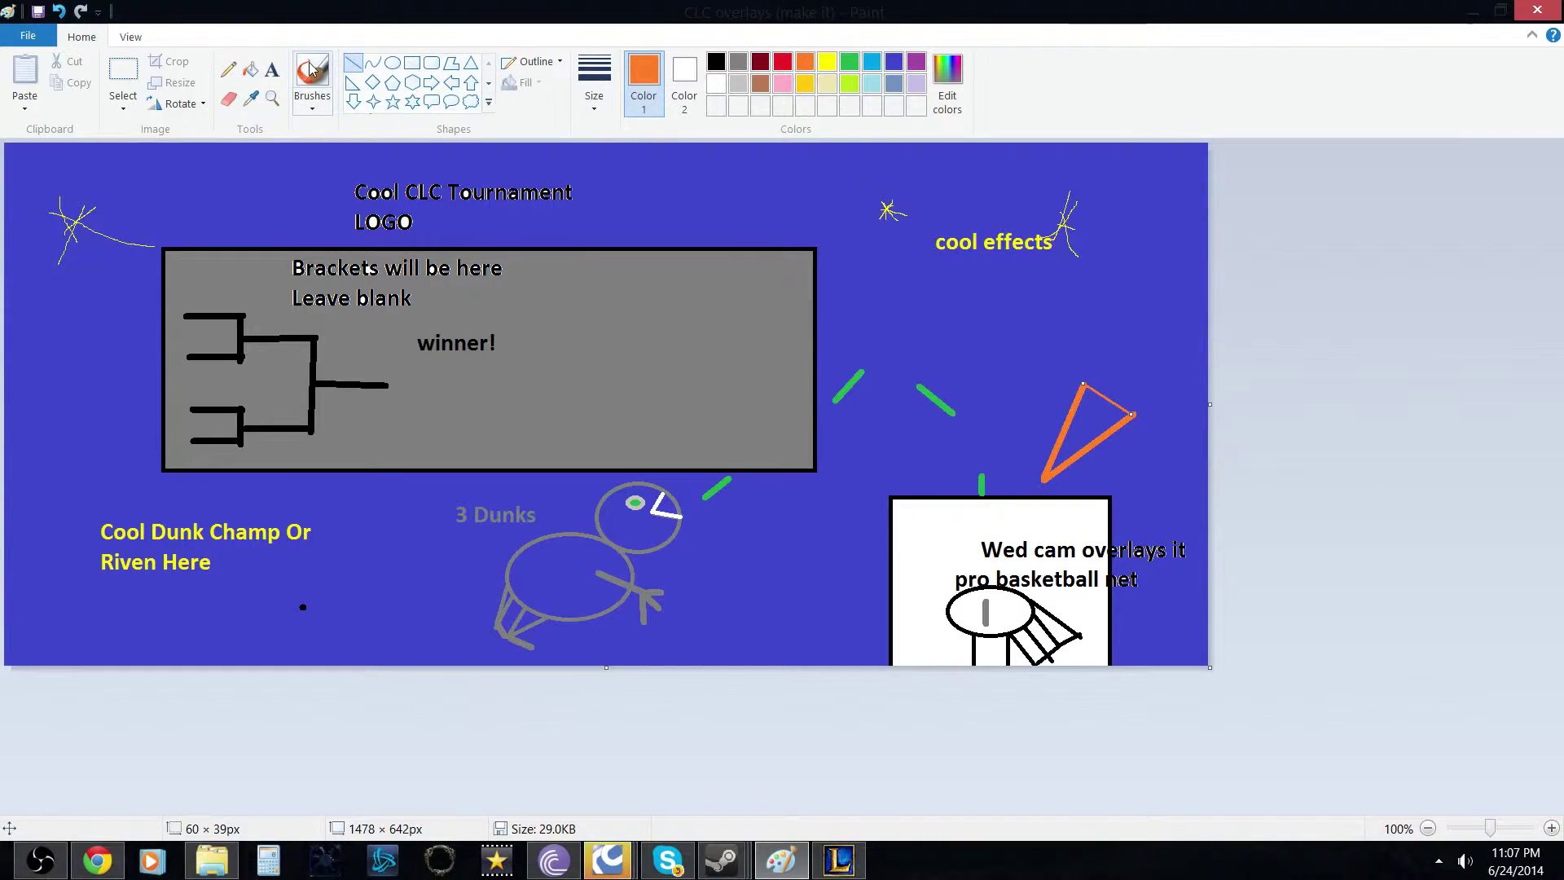
left_click(595, 81)
left_click(608, 260)
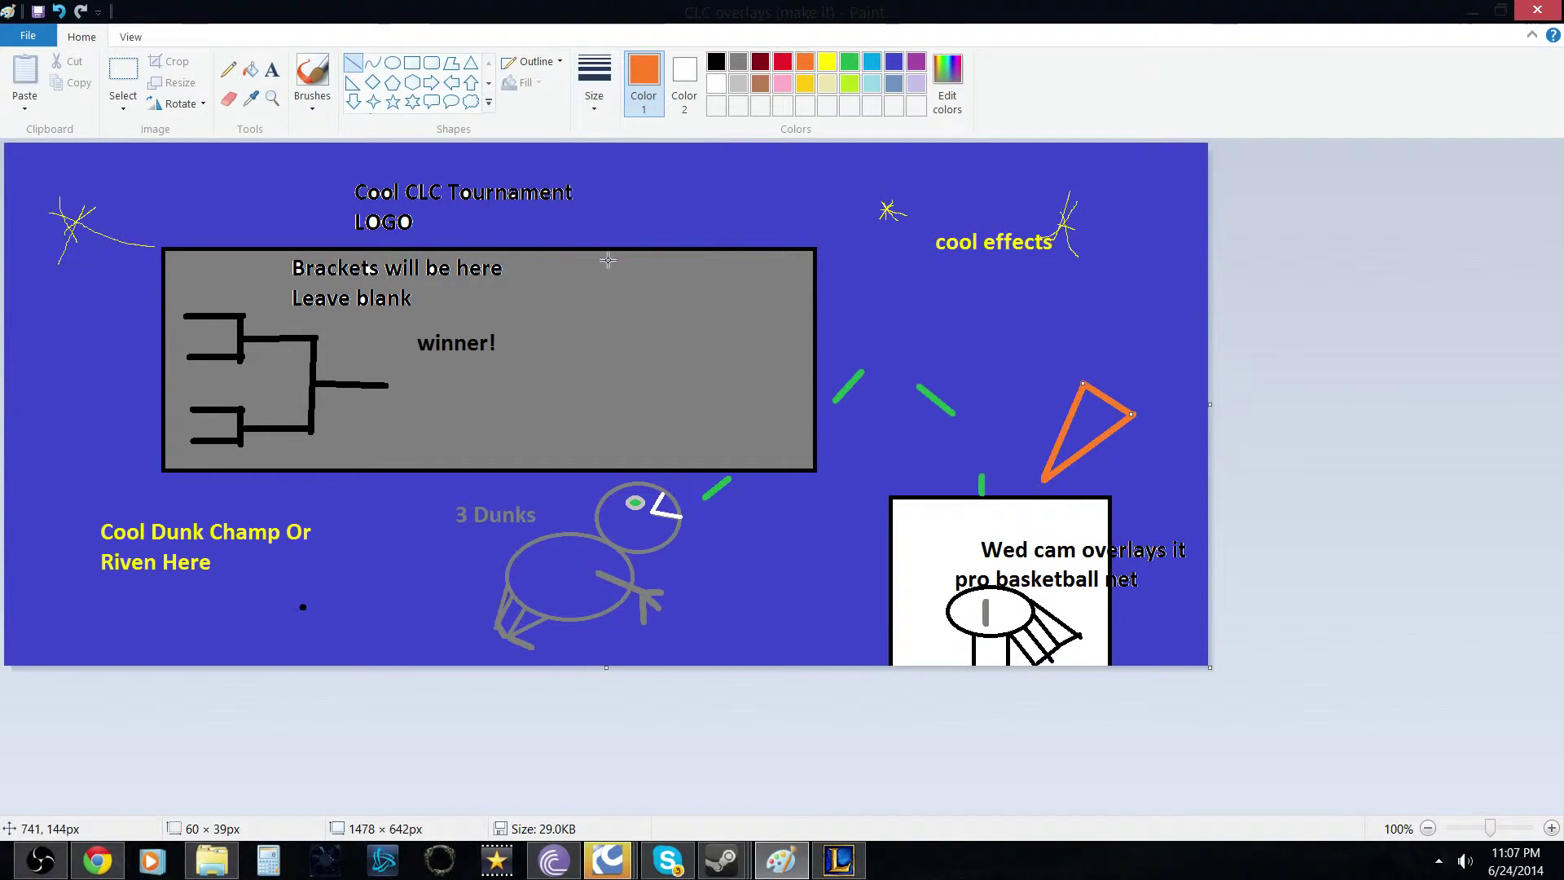
left_click(716, 63)
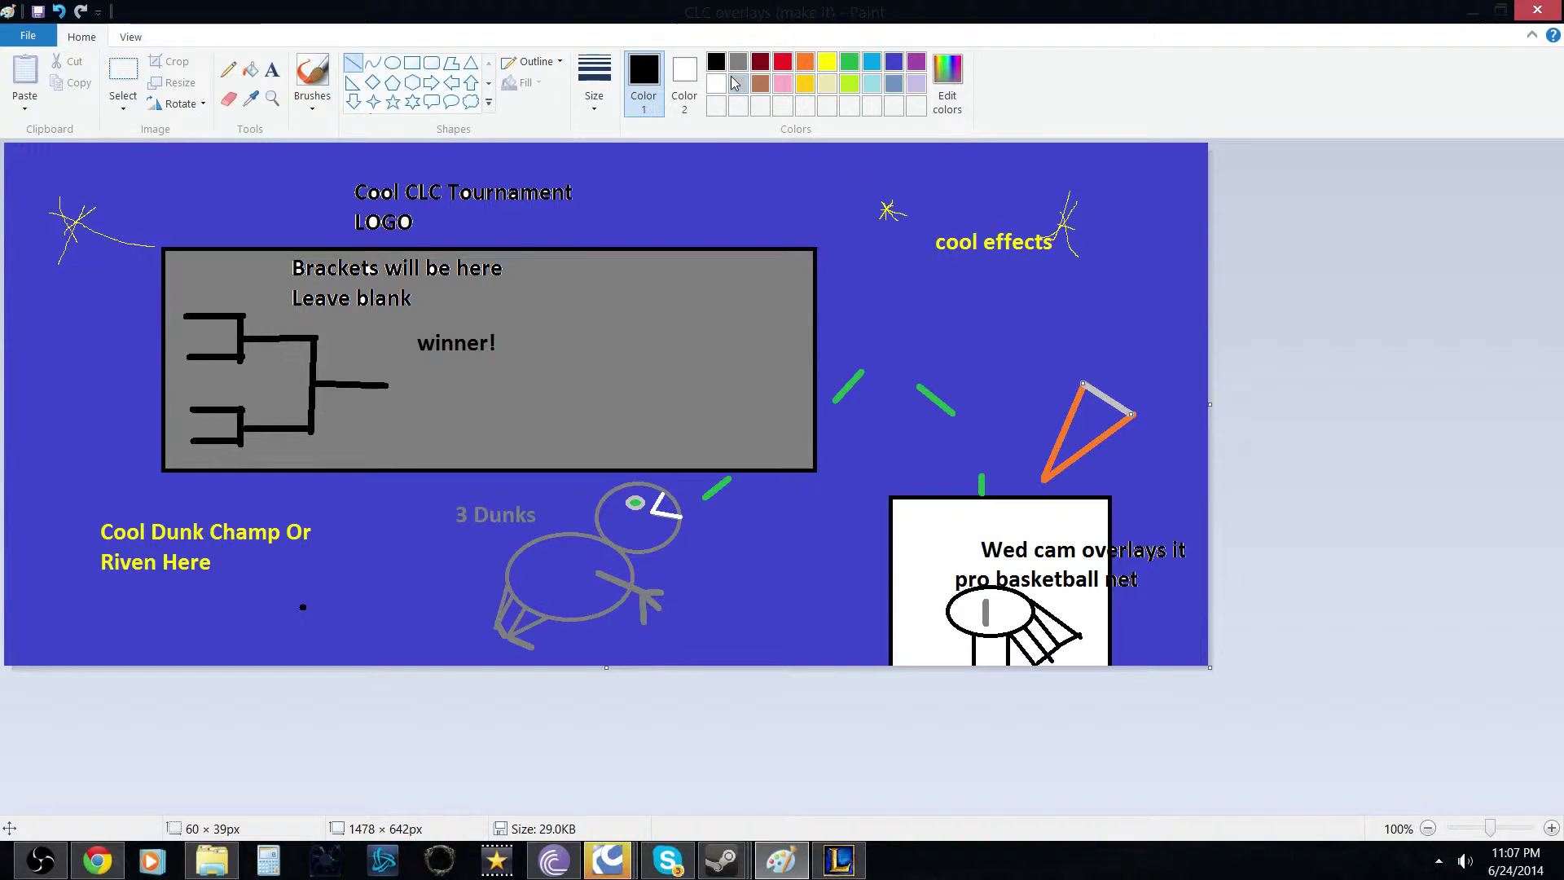
Draw a thin dark red stripe across the triangle and two parallel stalk lines at its tip.
left_click(804, 63)
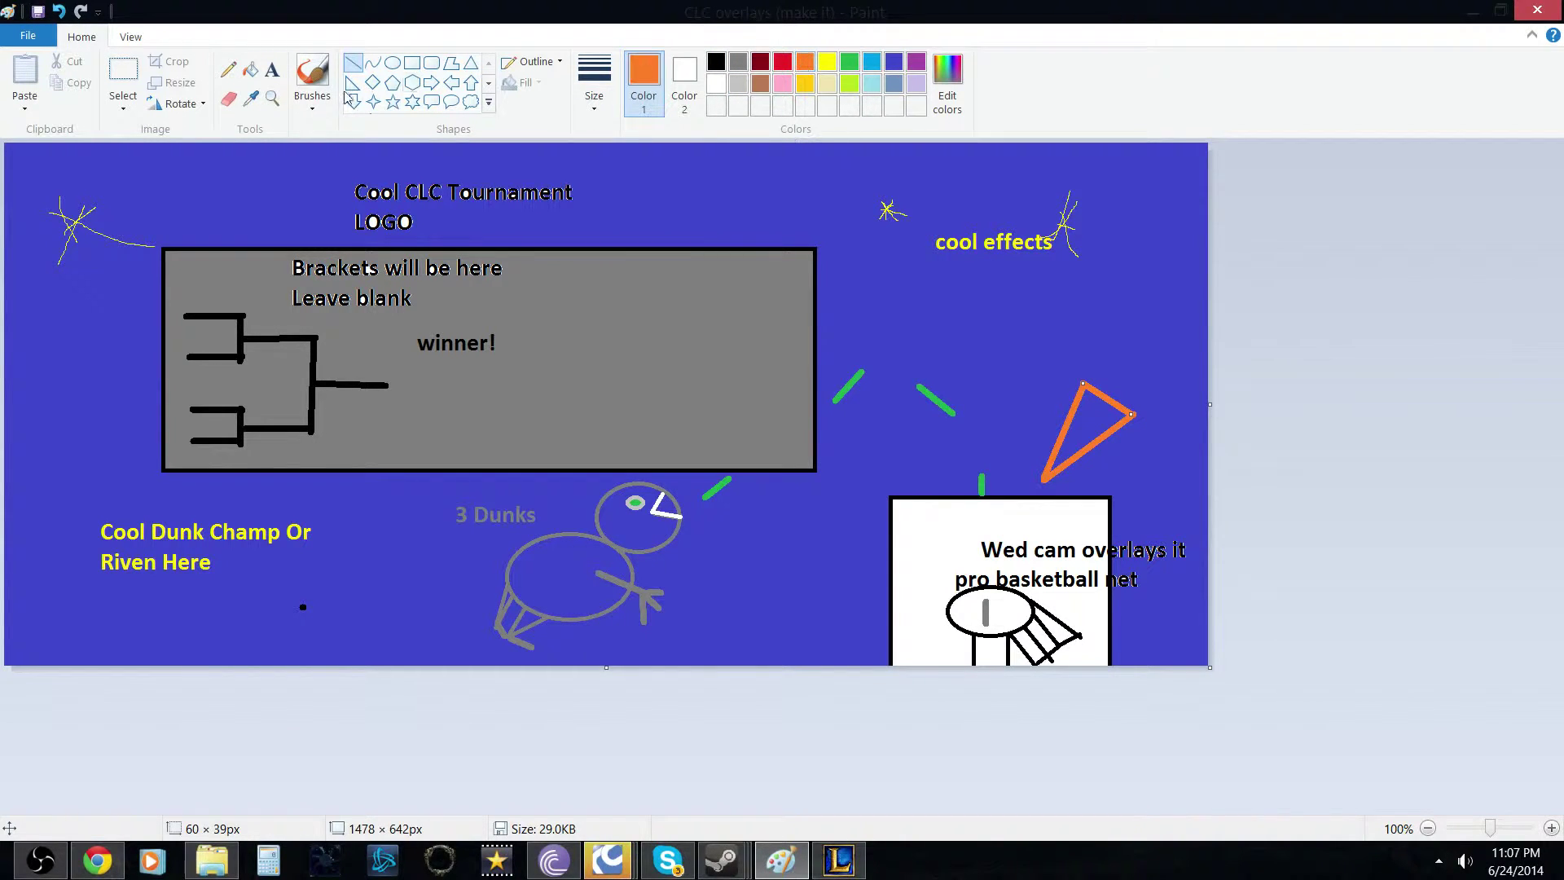
left_click(1172, 256)
left_click(594, 80)
left_click(656, 176)
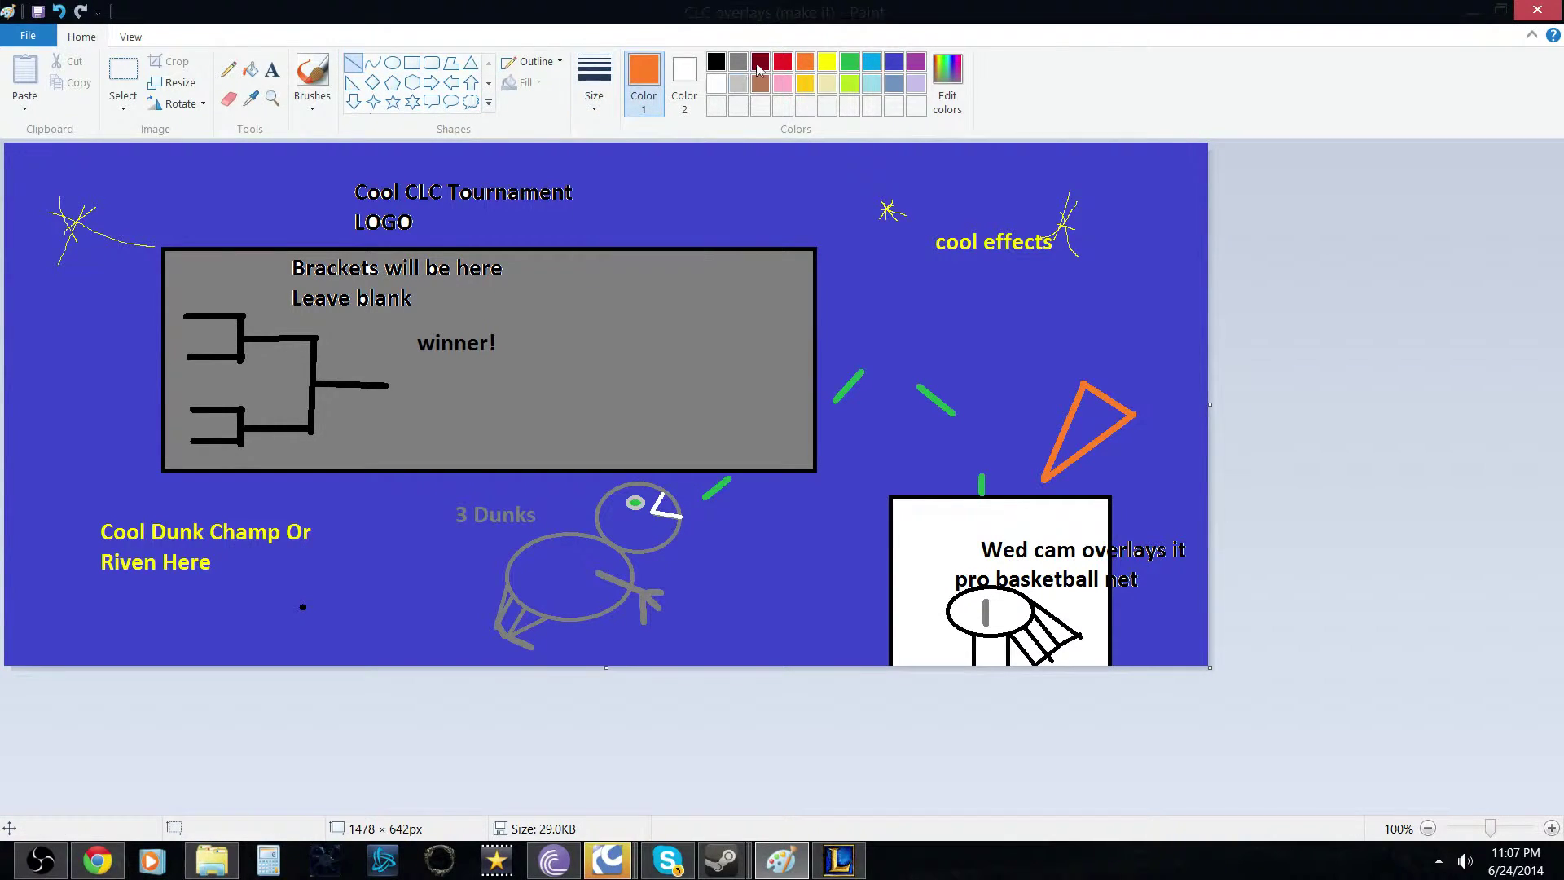
left_click(760, 64)
mouse_move(1078, 402)
left_mouse_down()
mouse_move(1112, 425)
mouse_move(1067, 427)
mouse_move(1074, 455)
left_mouse_up()
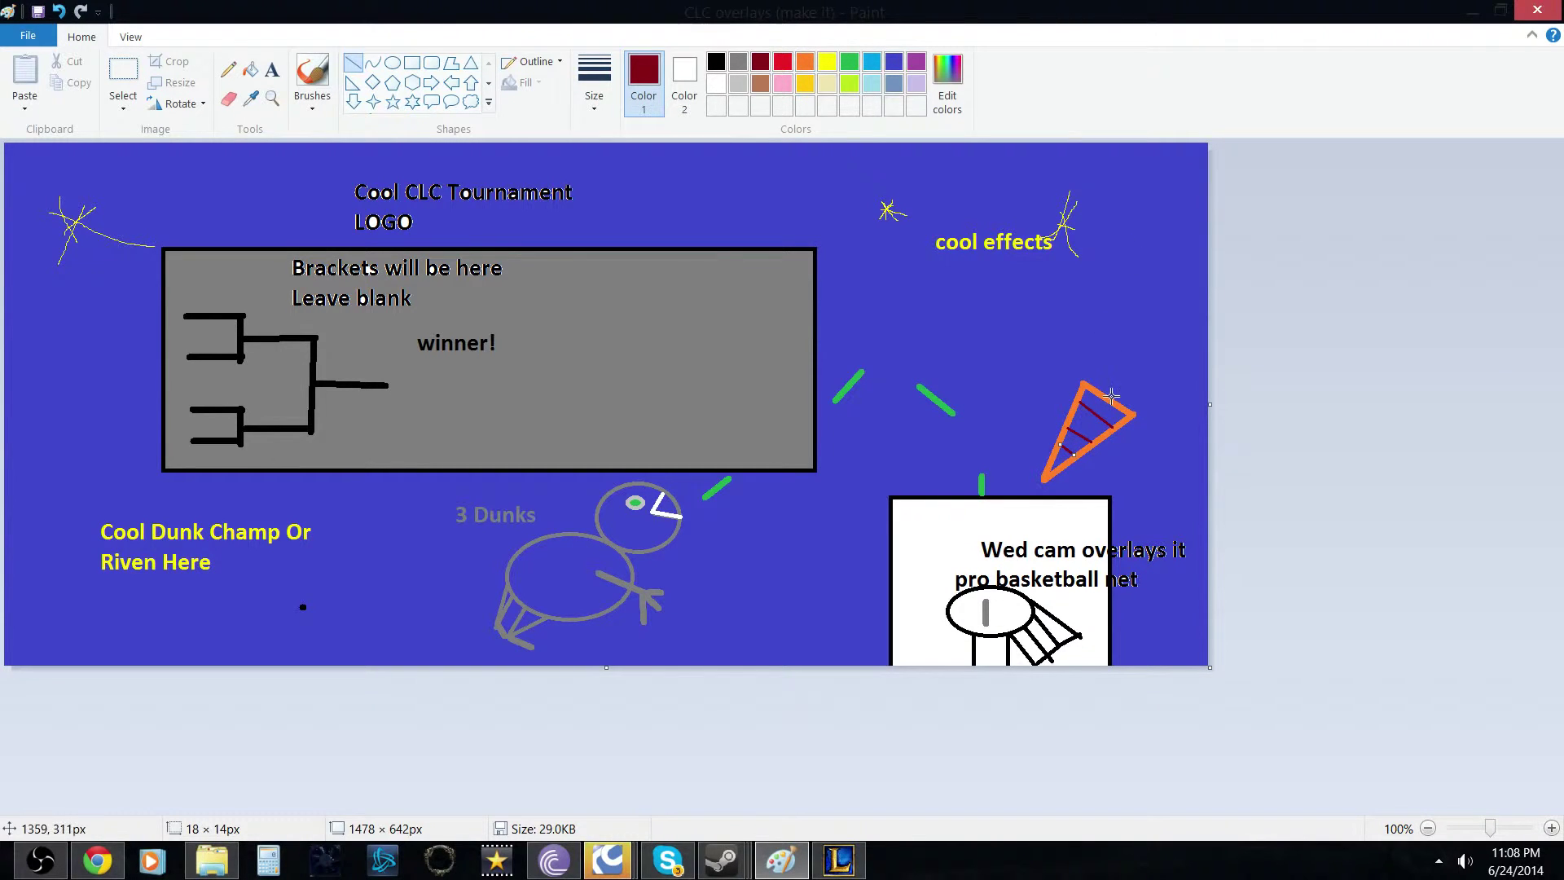
left_click_drag(1103, 389, 1141, 366)
left_click_drag(1110, 399, 1147, 377)
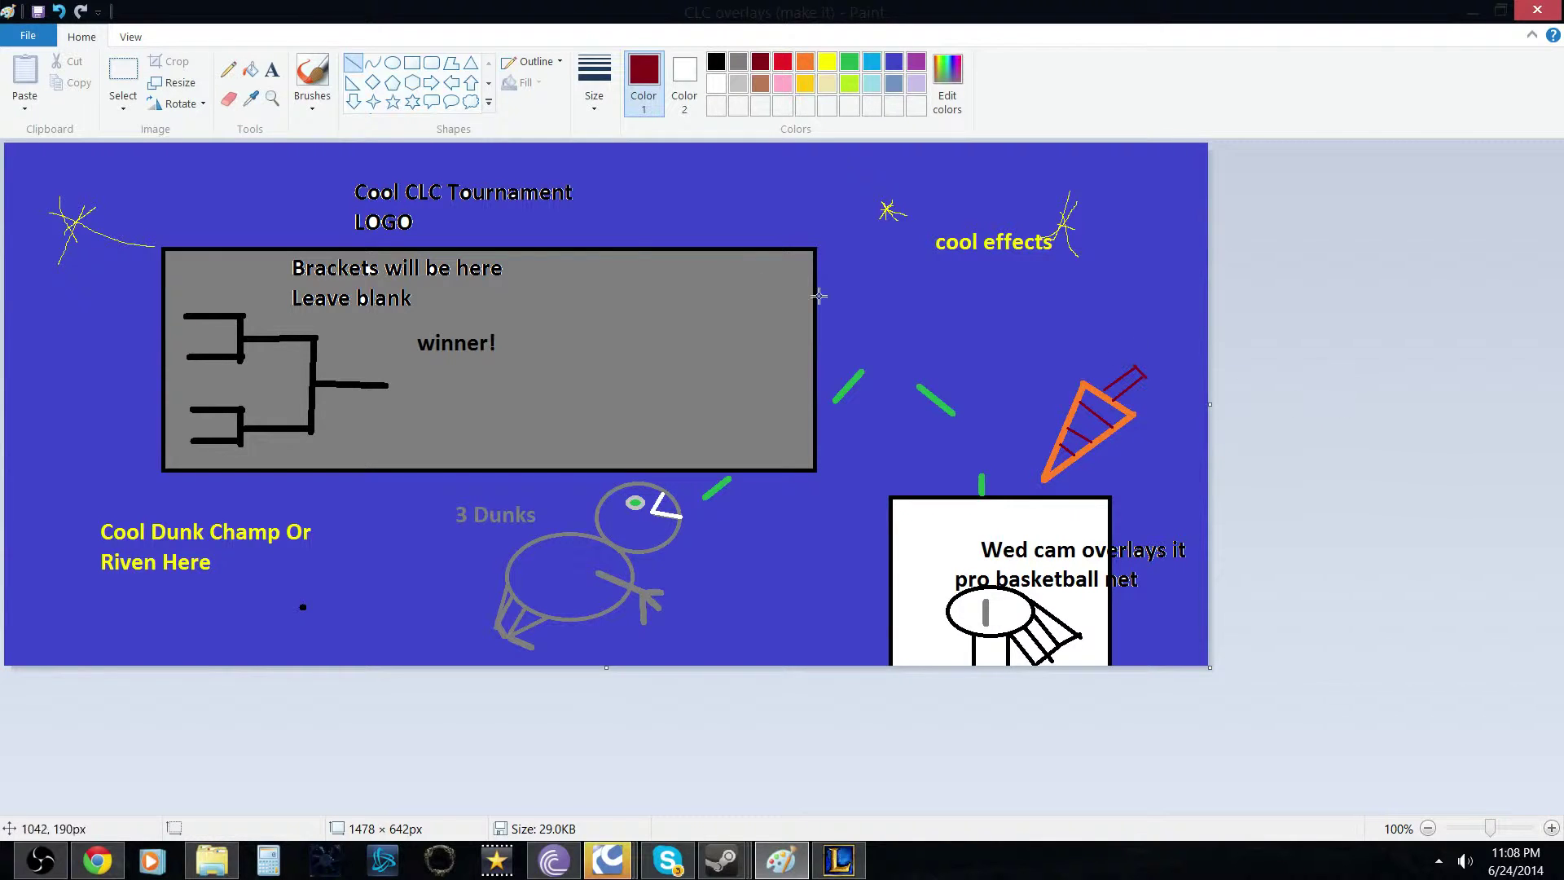
Draw a dark red circle head above the carrot.
left_click(687, 72)
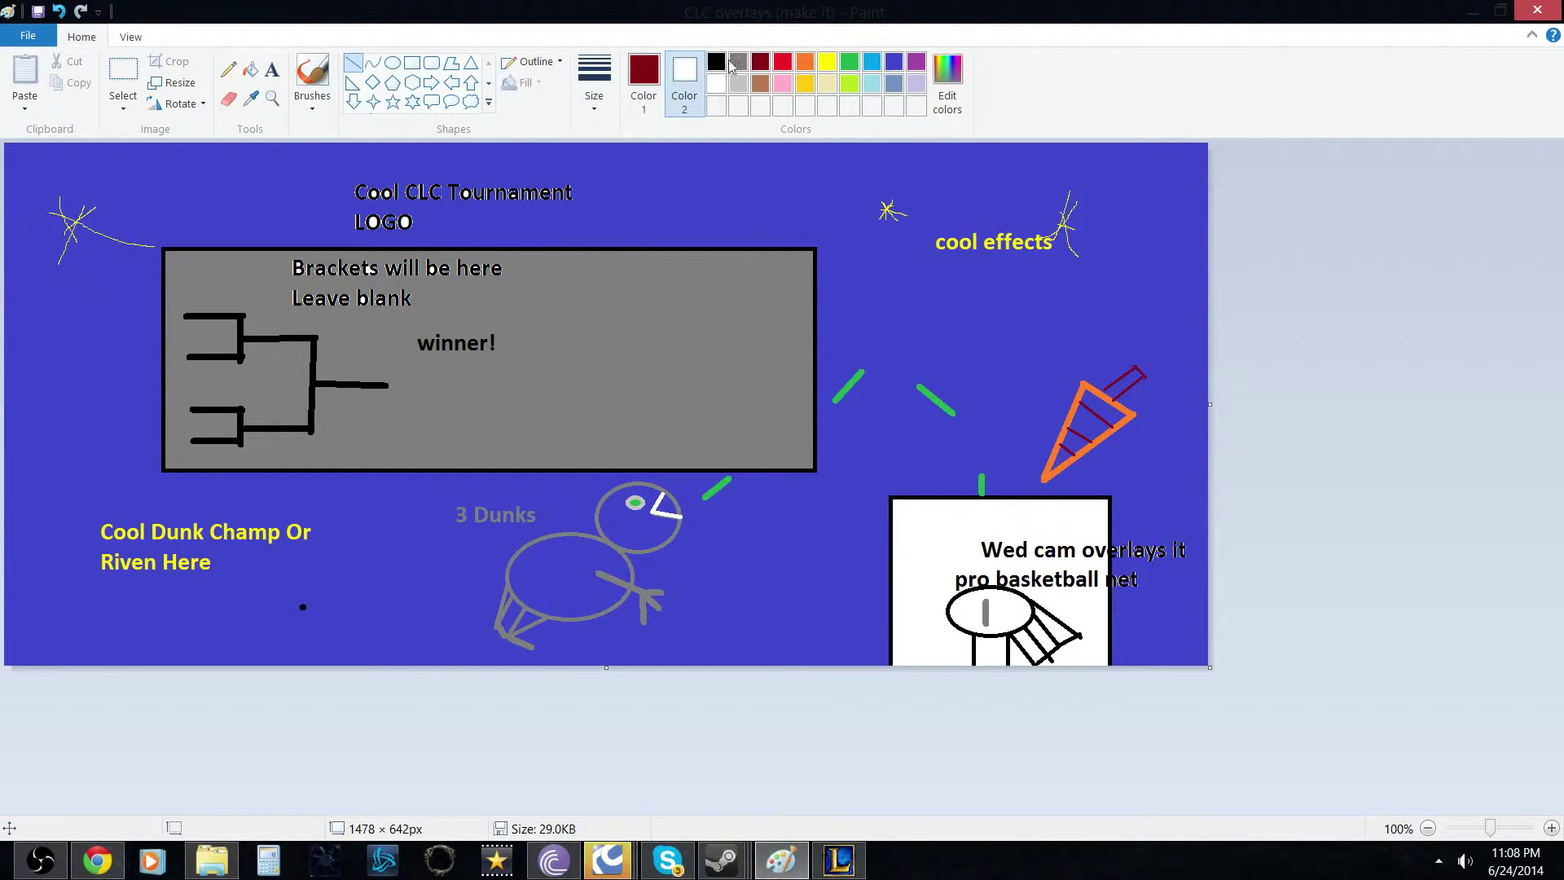
left_click(392, 62)
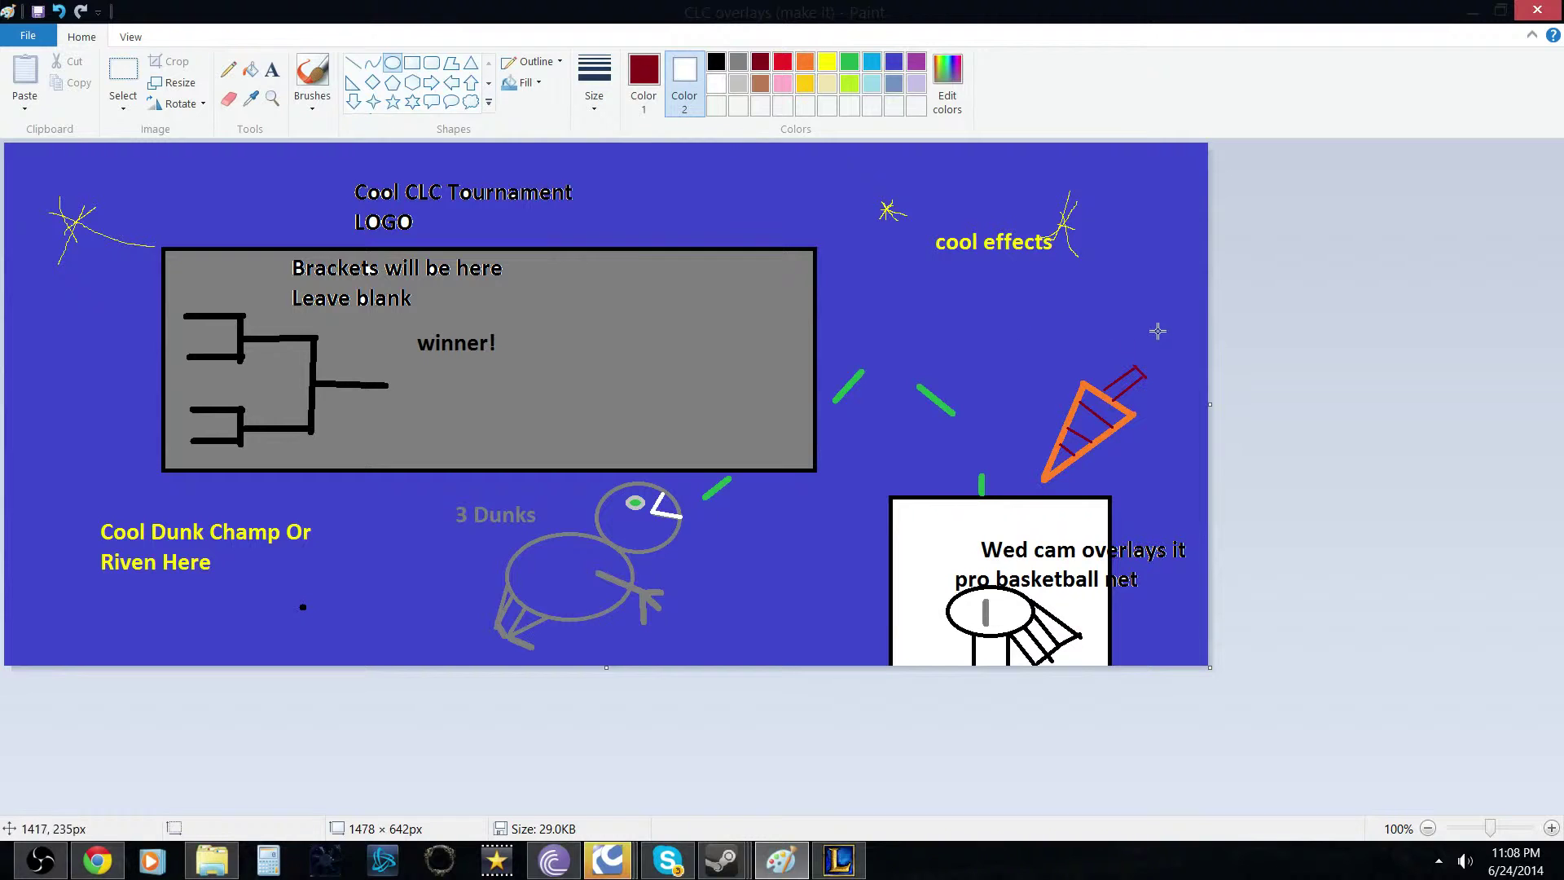
left_click_drag(1132, 315, 1171, 352)
left_click(1392, 366)
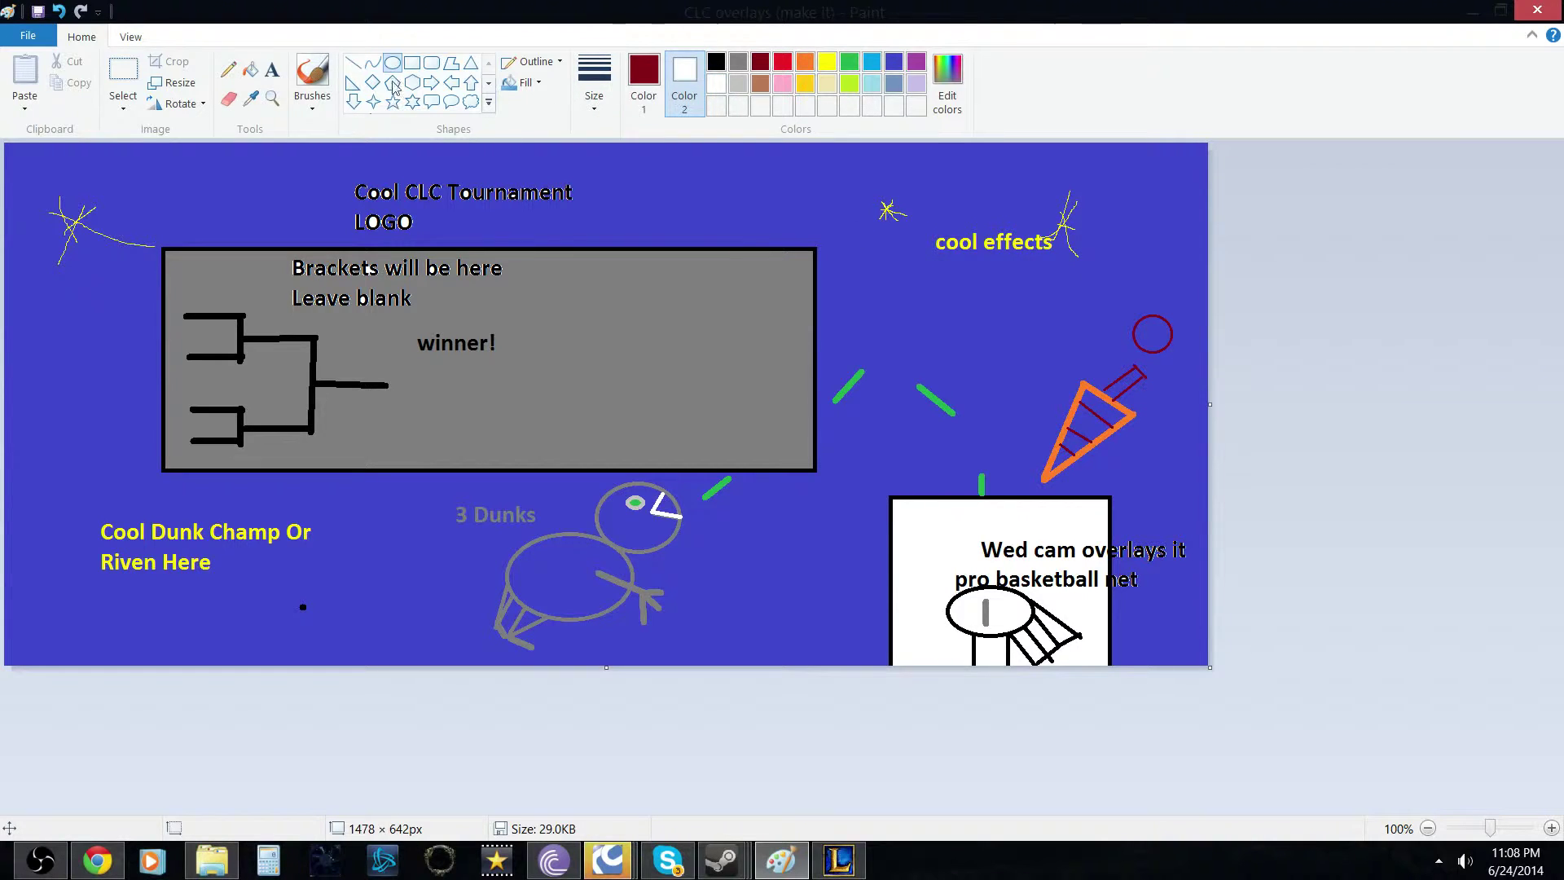
Draw two bent white curves down from the head as arms.
left_click(372, 65)
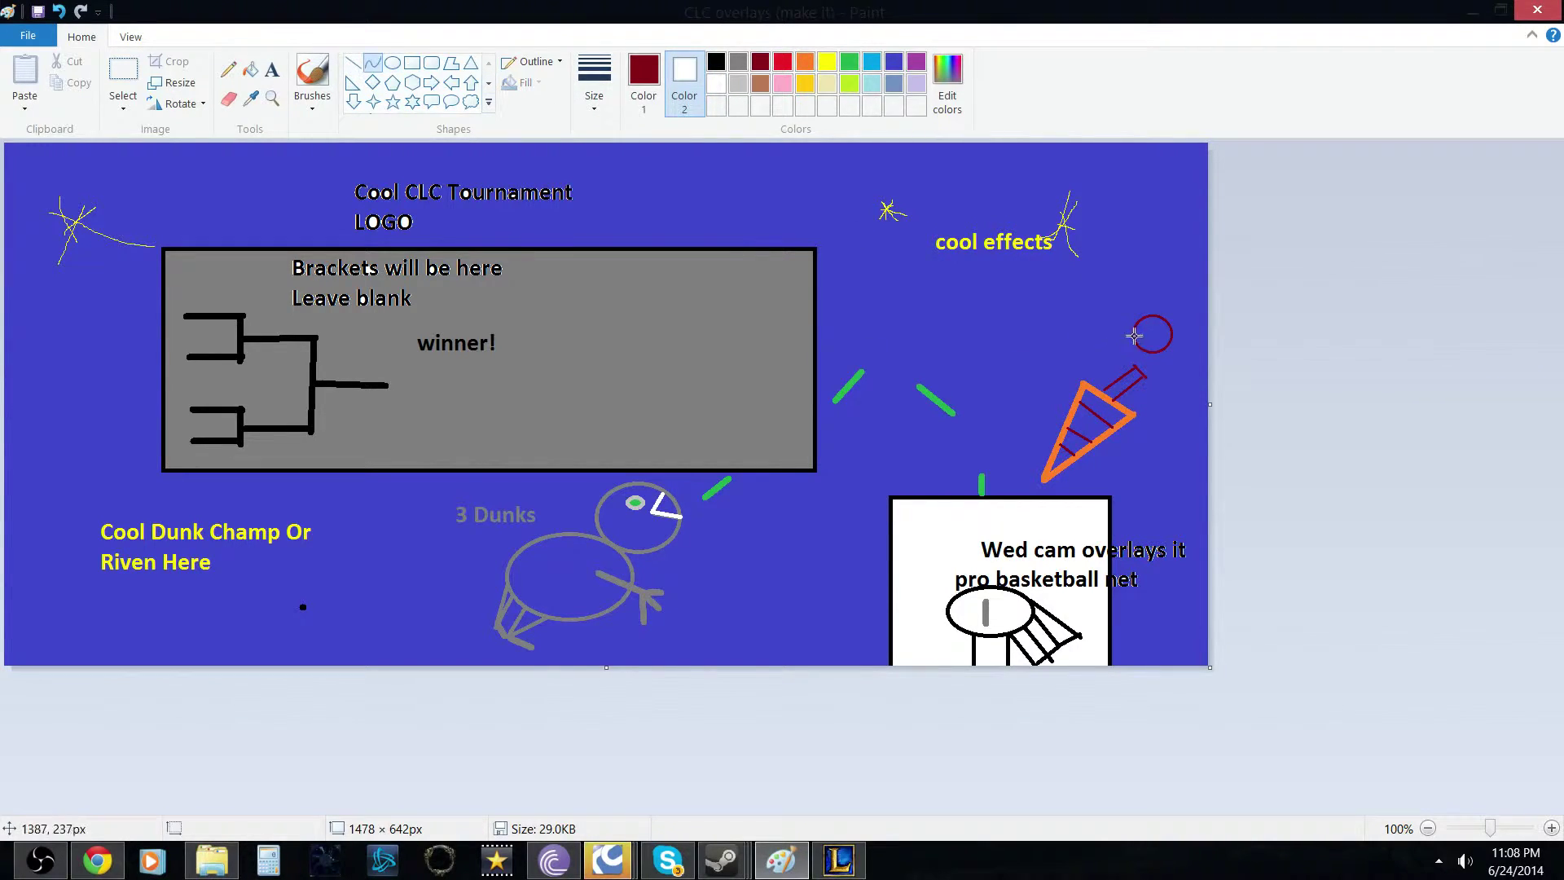
left_click_drag(1134, 335, 1098, 352)
left_click(716, 83)
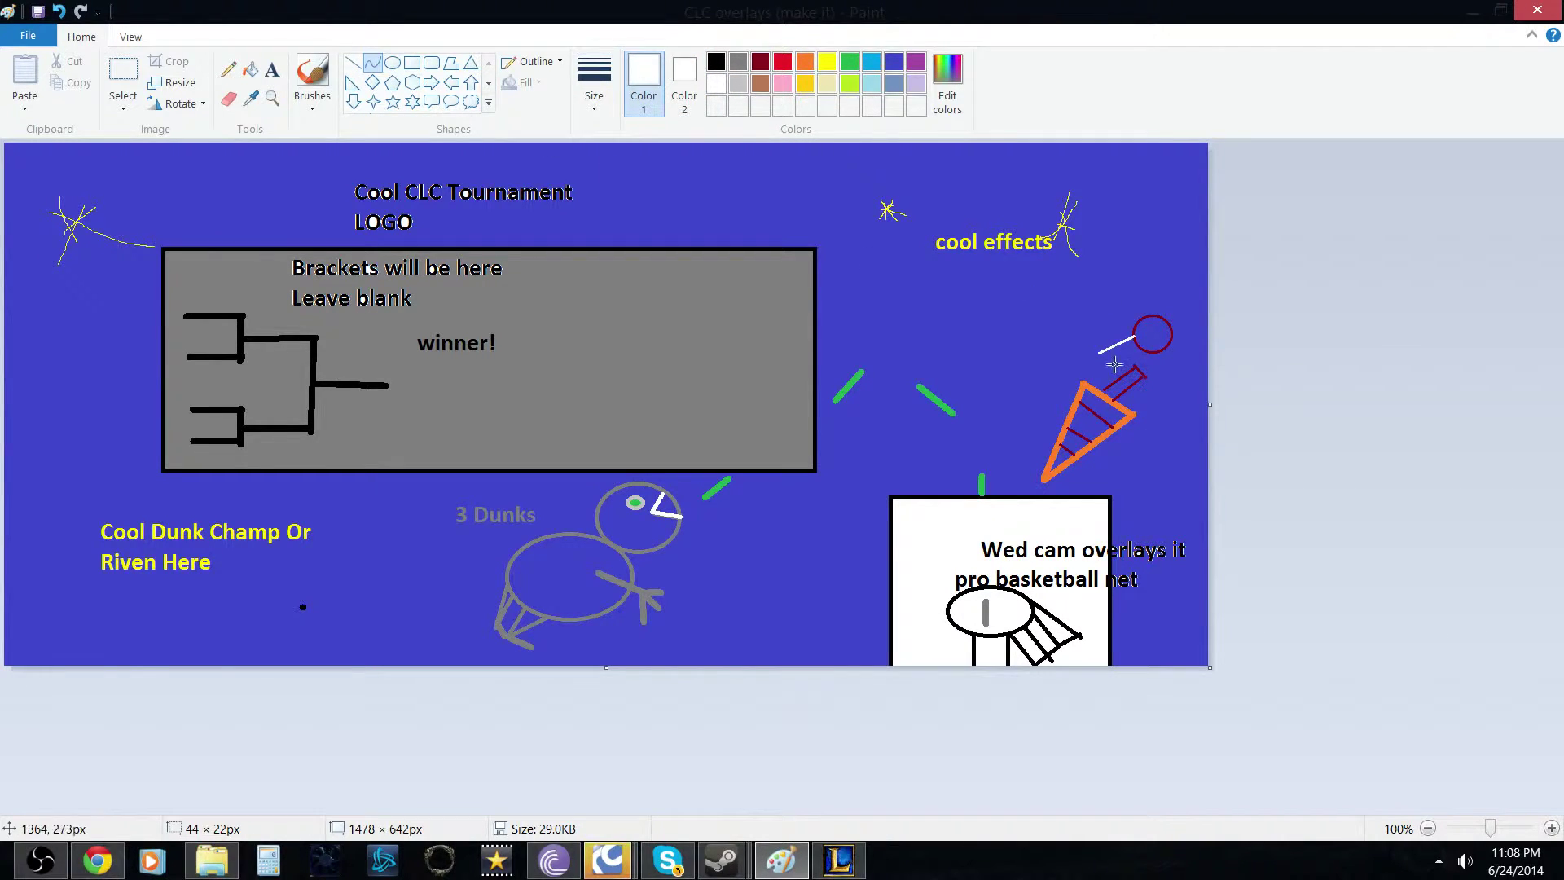
left_click_drag(1114, 347, 1118, 363)
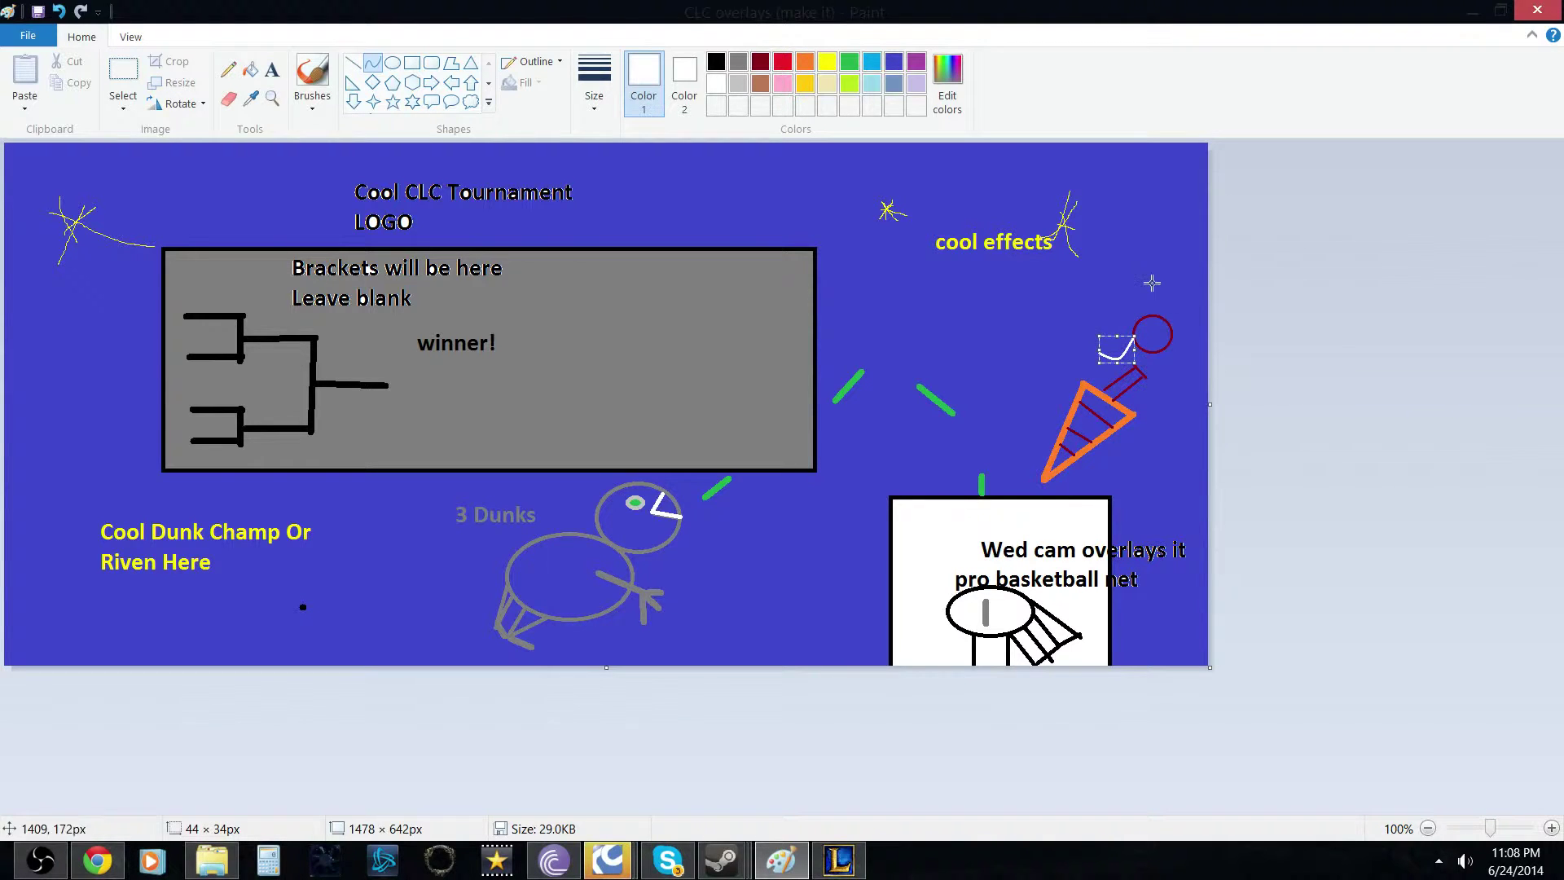
left_click(1105, 343)
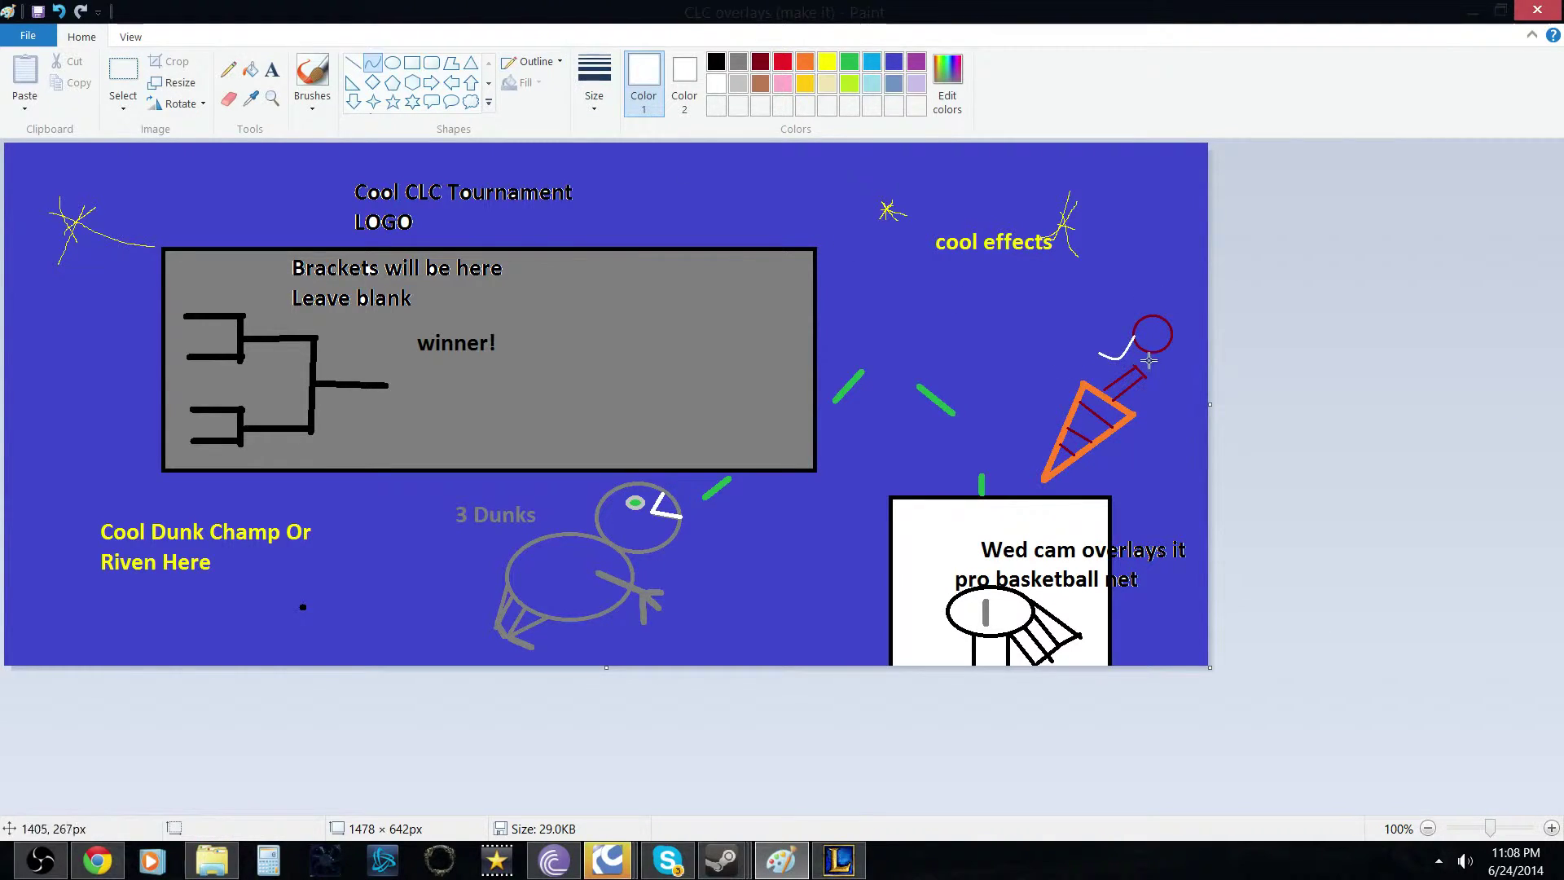
left_click_drag(1149, 352, 1119, 376)
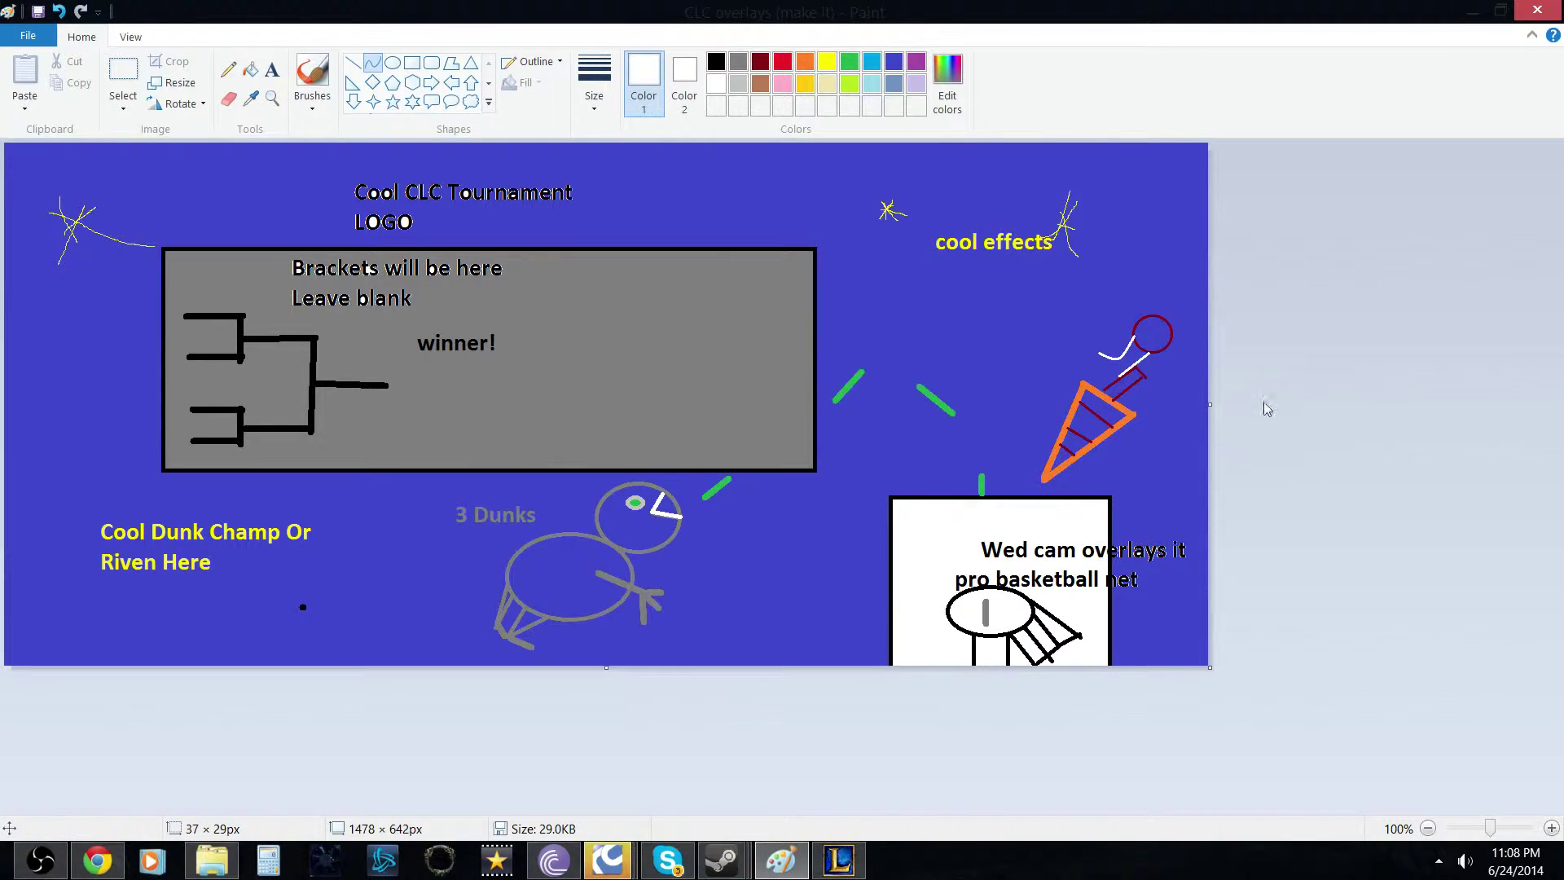
left_click_drag(1139, 371, 1142, 381)
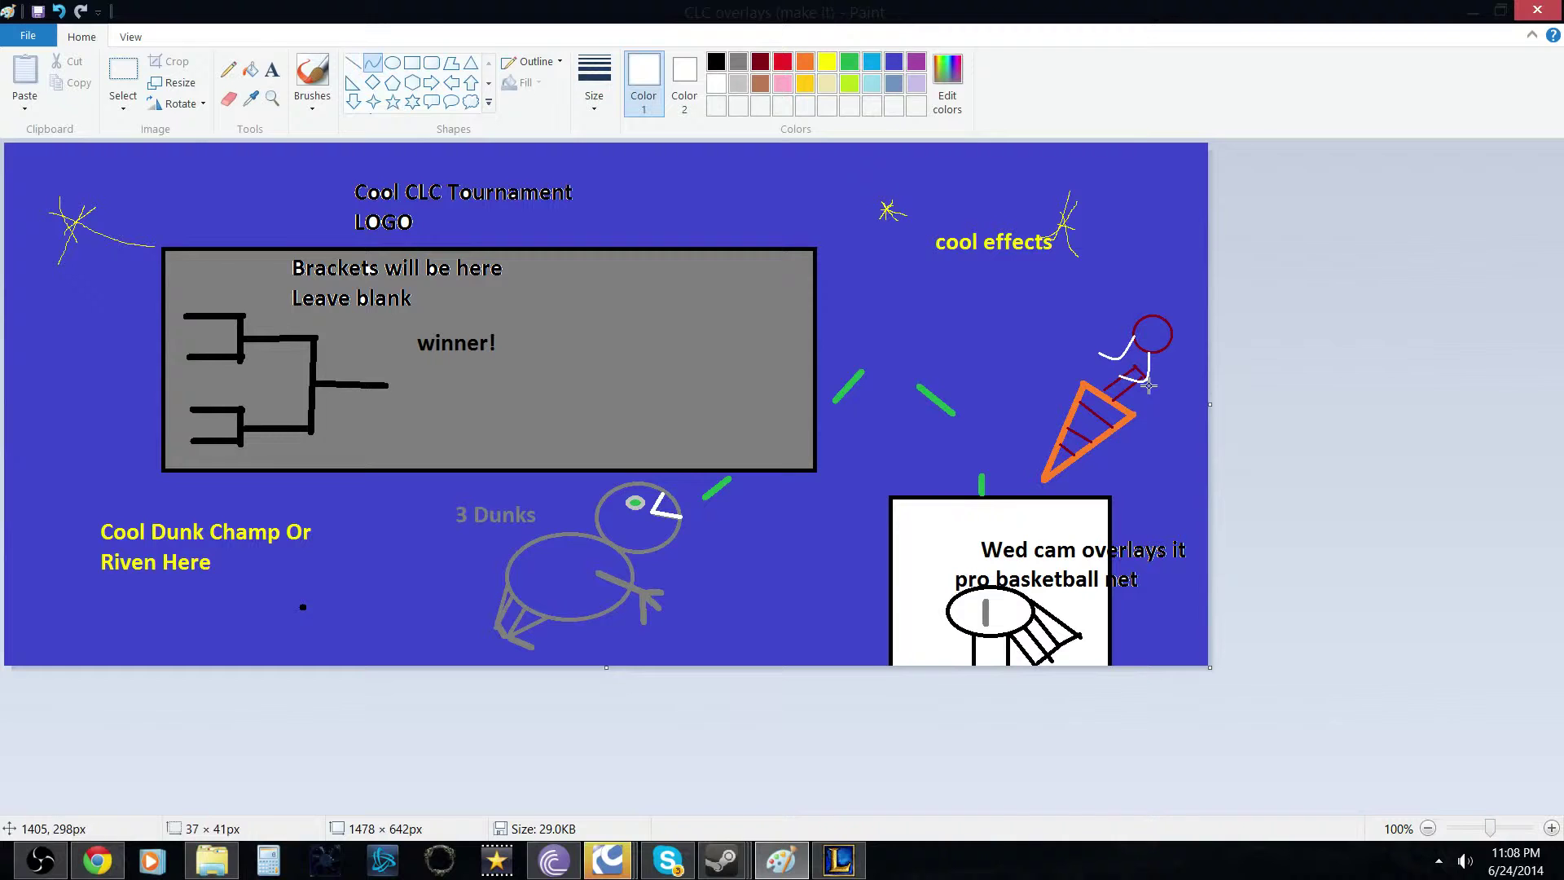
left_click(1329, 404)
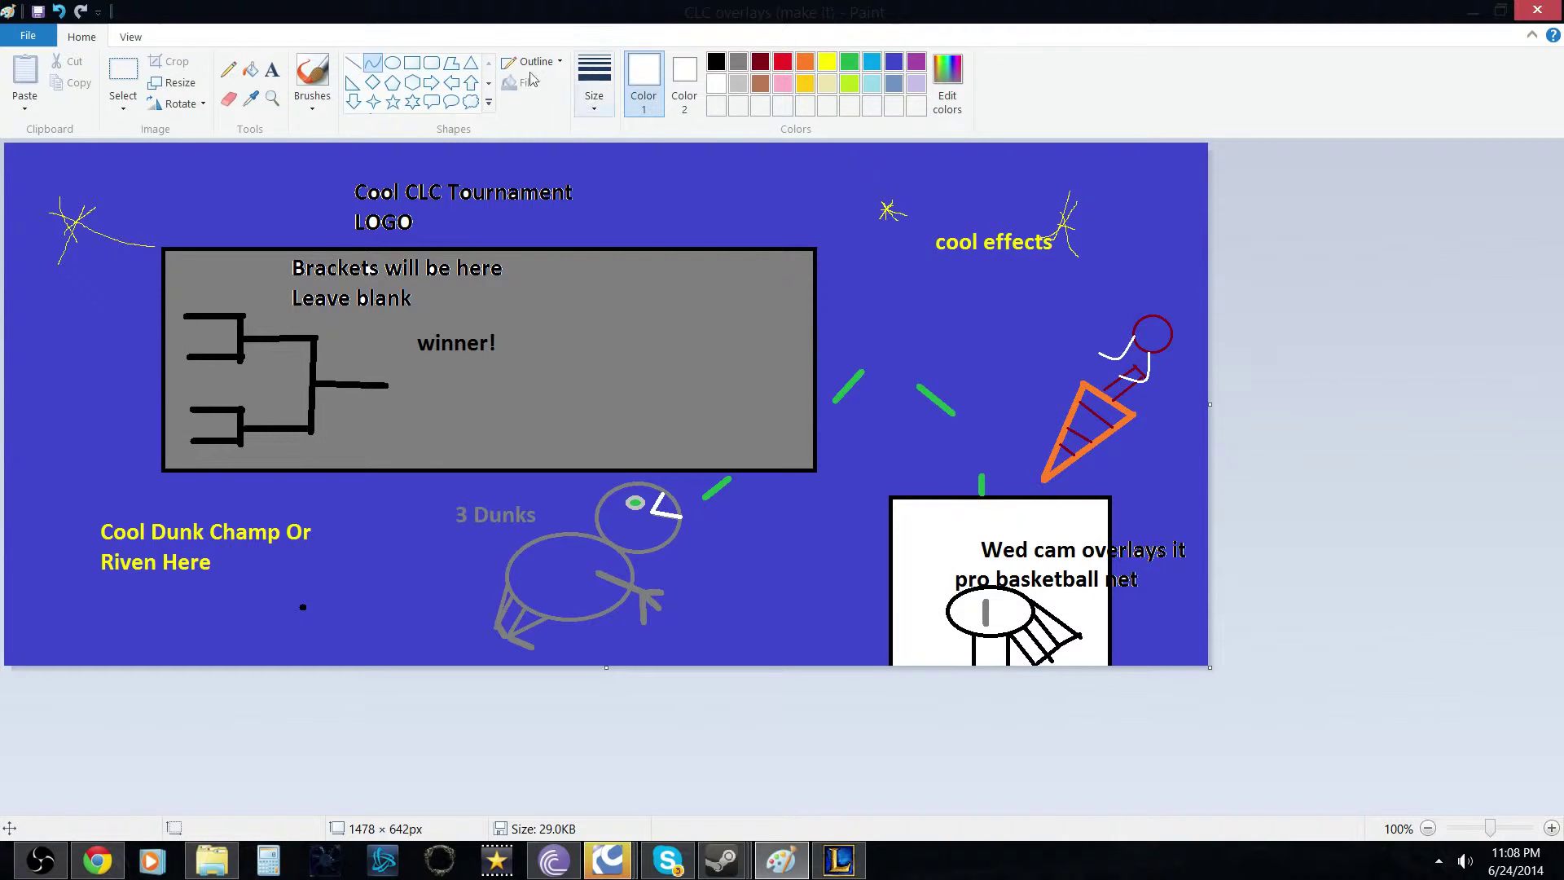
Add short white straight lines for the figure's body and arm.
left_click(350, 64)
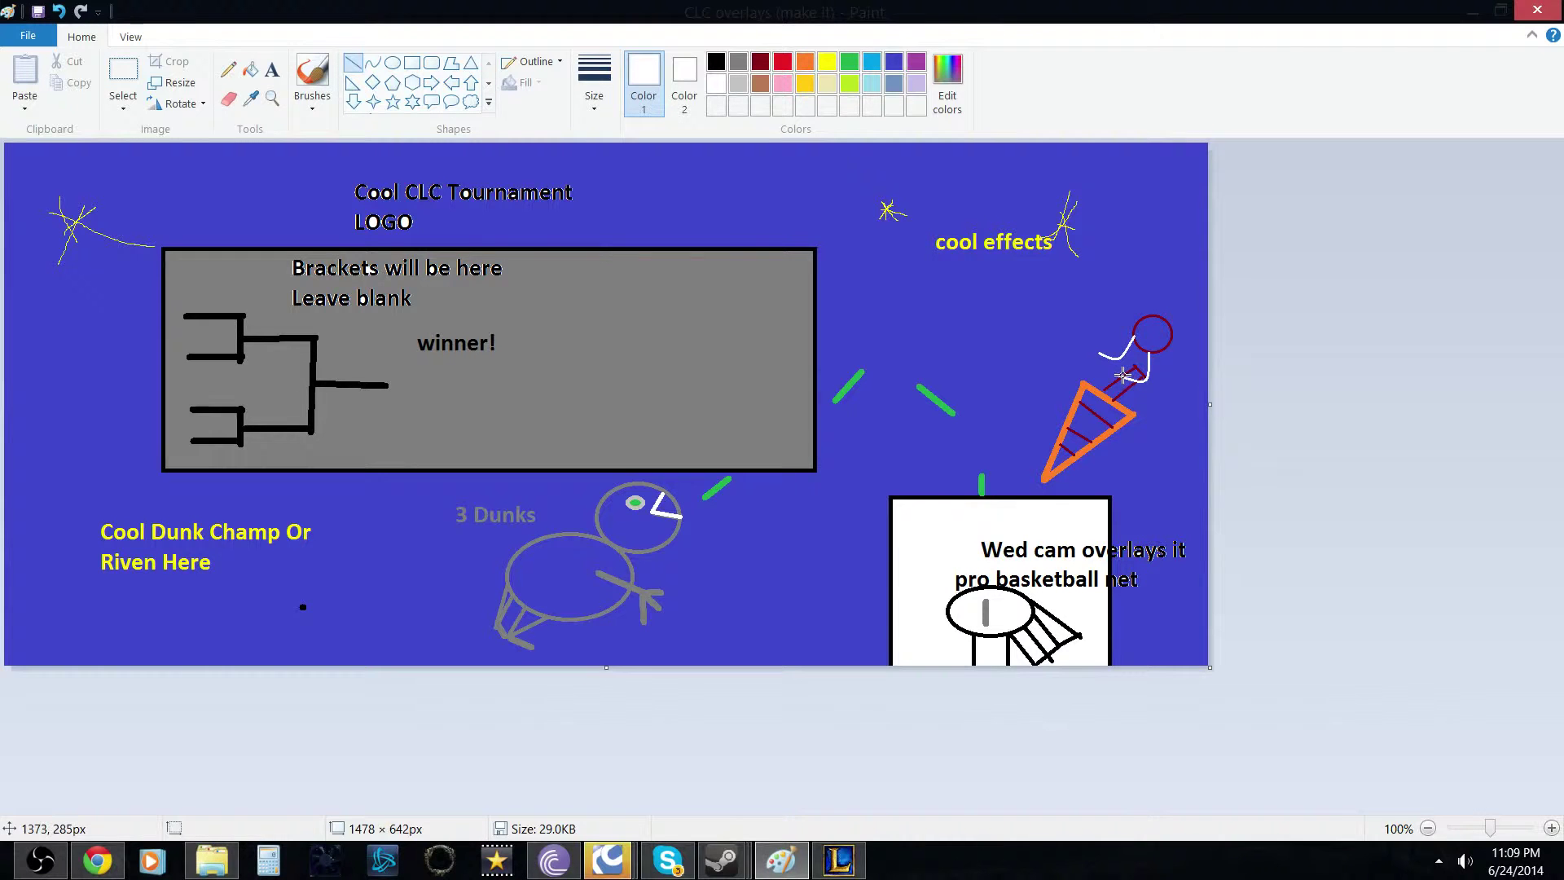
mouse_move(1123, 375)
left_mouse_down()
mouse_move(1145, 352)
mouse_move(1121, 349)
mouse_move(1134, 324)
mouse_move(1141, 343)
left_mouse_up()
left_click_drag(1142, 344, 1165, 356)
left_click(1141, 345)
left_click_drag(1133, 318, 1132, 323)
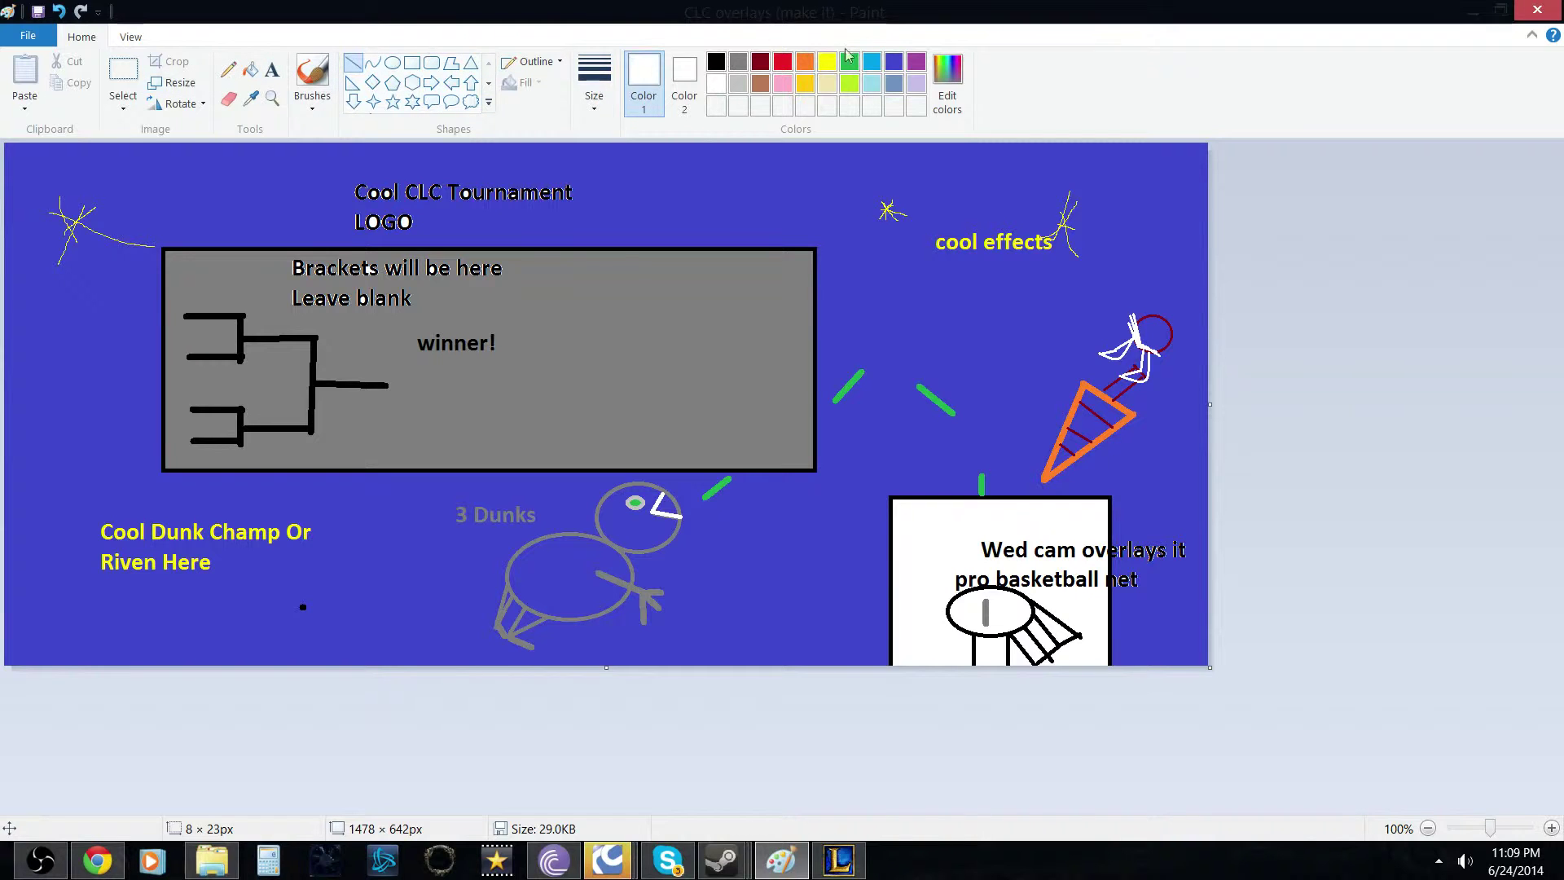
Draw a small red oval eye in the head, undoing a stray one.
left_click(894, 64)
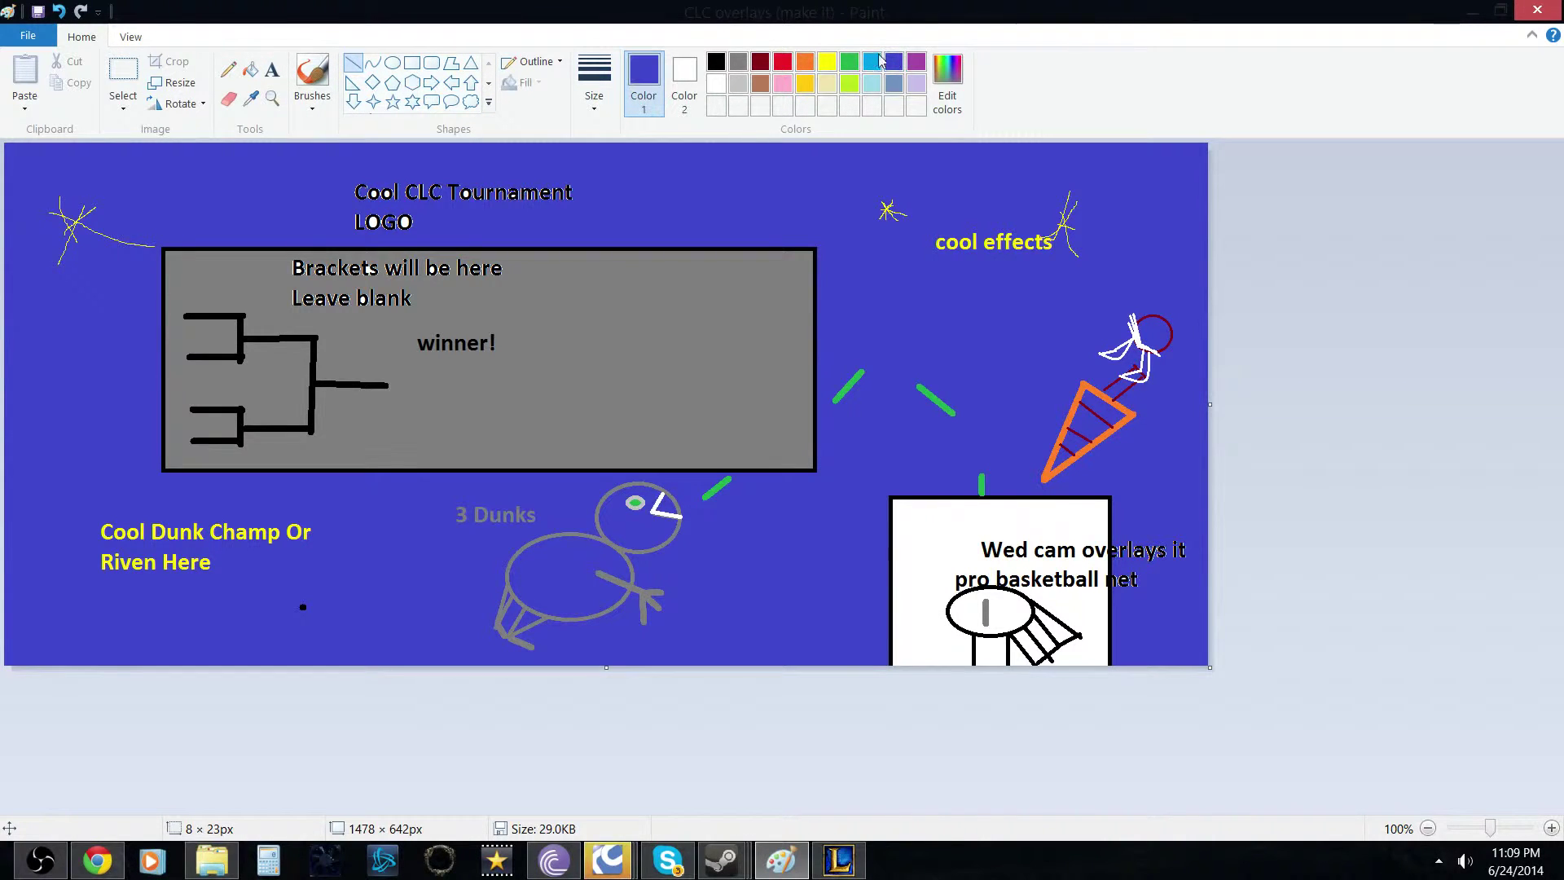
left_click(393, 63)
left_click(783, 62)
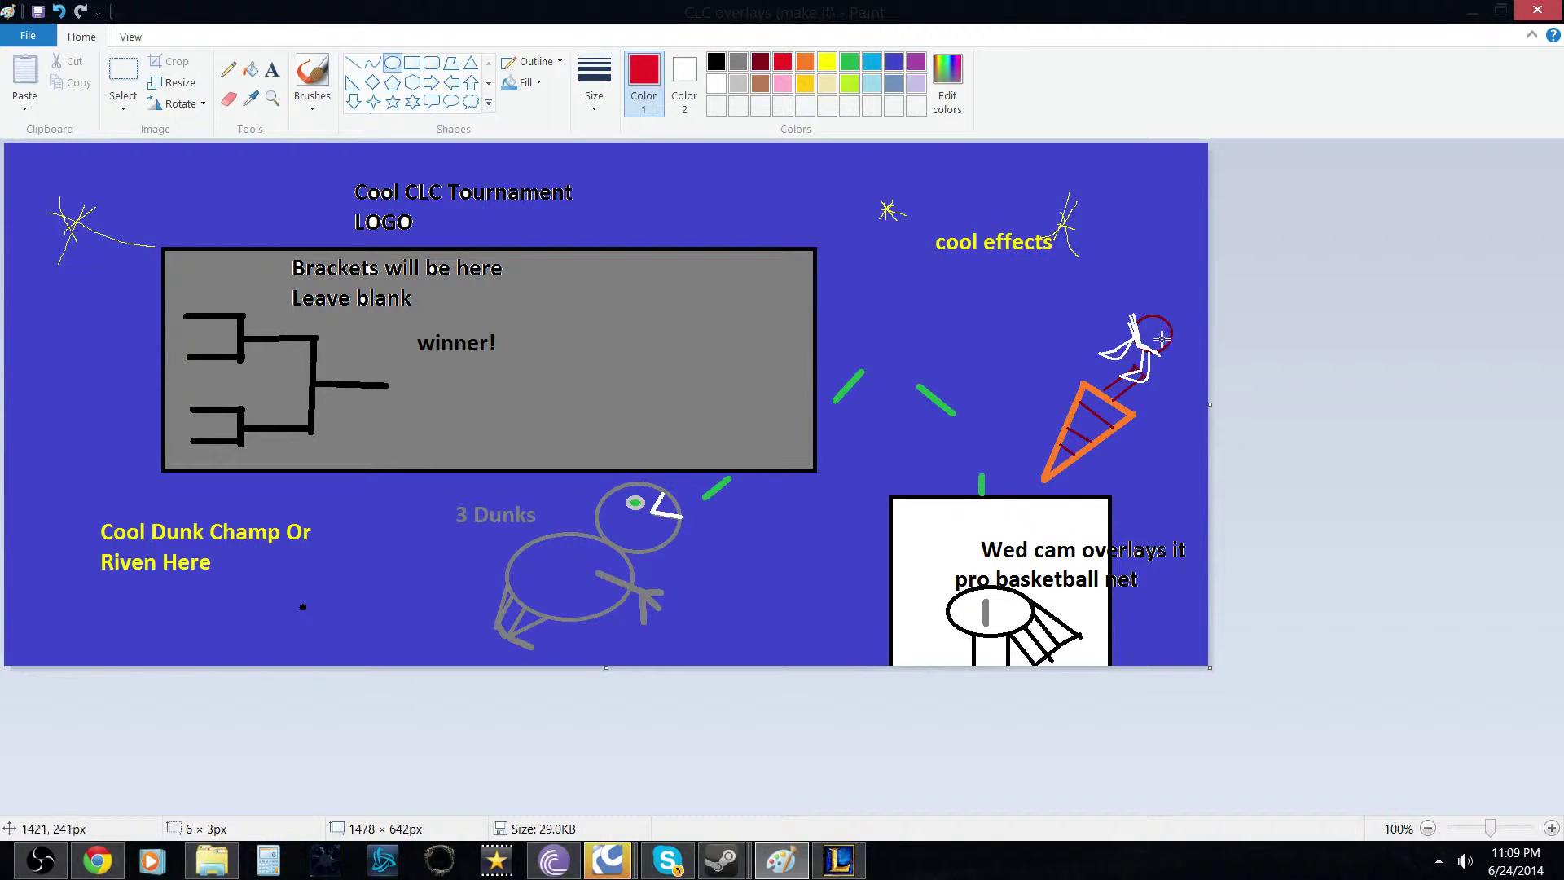
left_click_drag(1151, 341, 1158, 337)
left_click_drag(1148, 329, 1150, 331)
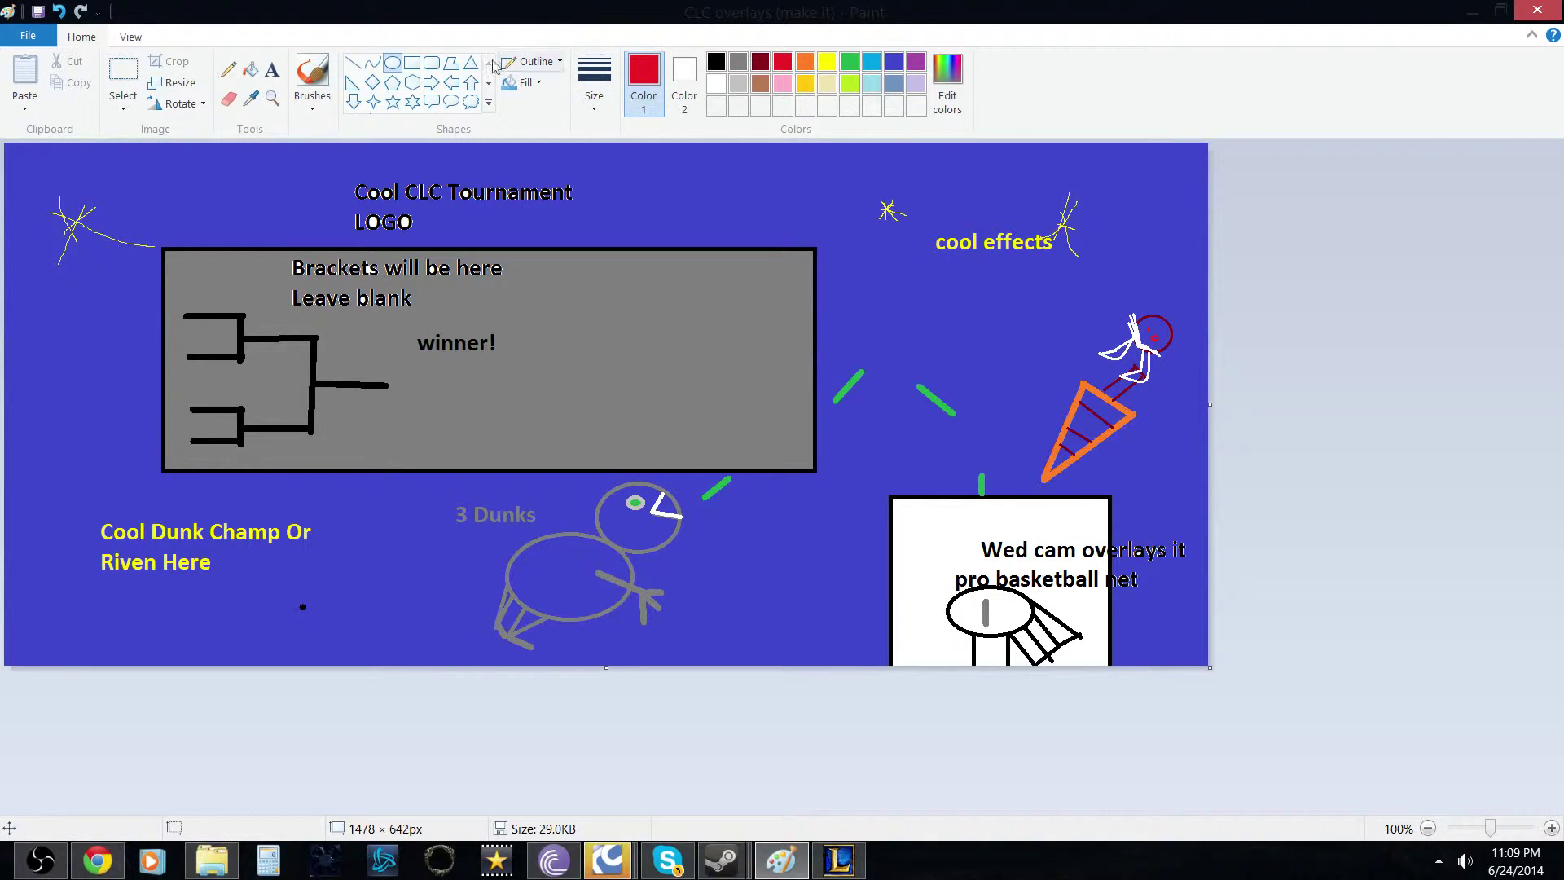
left_click(58, 13)
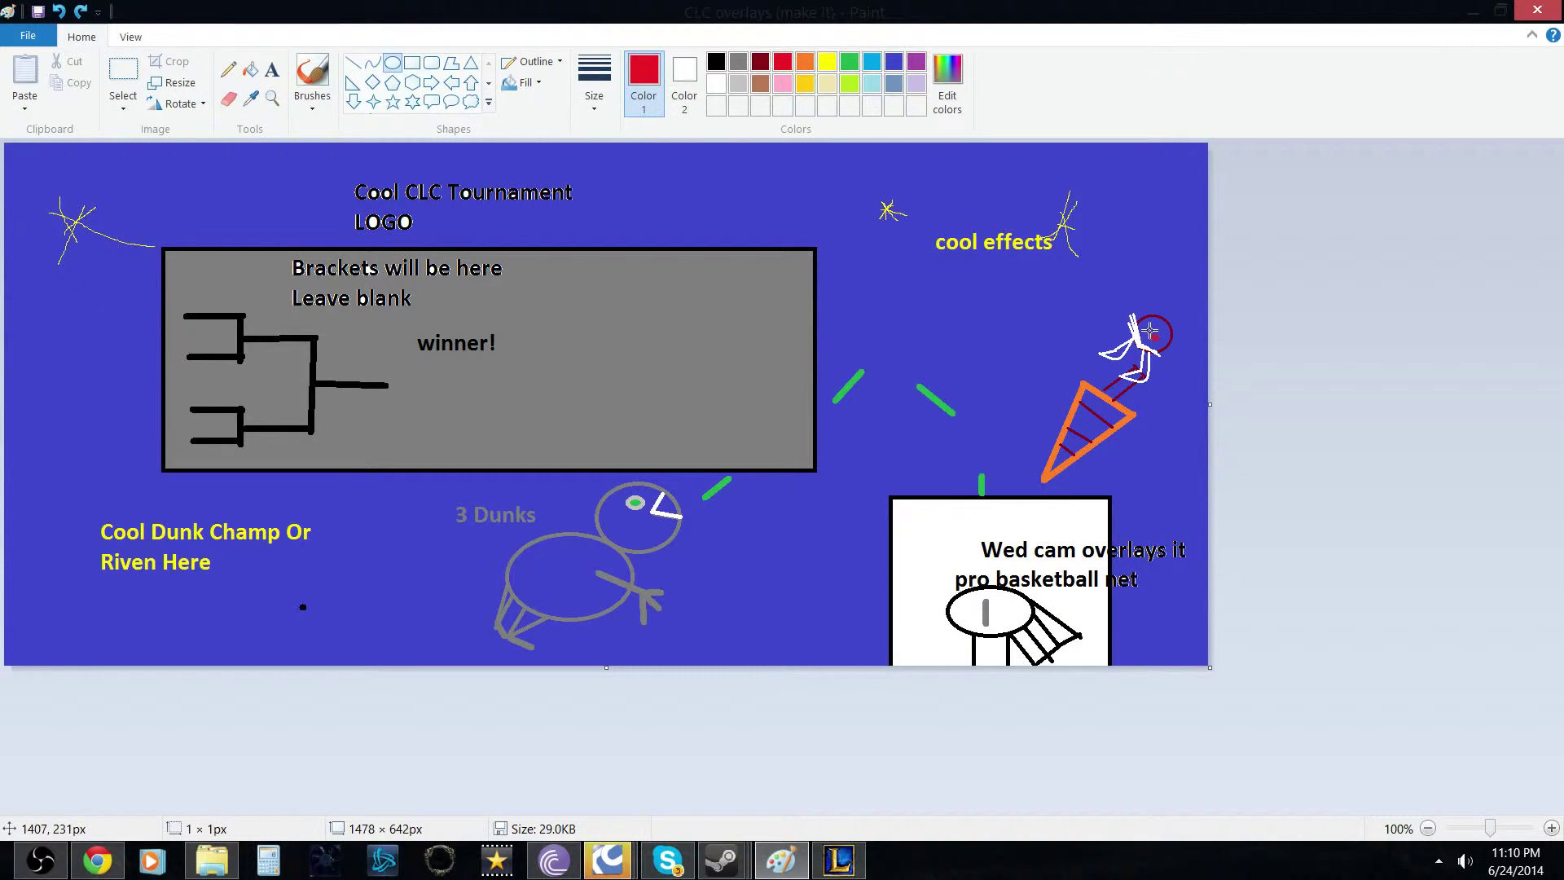
left_click_drag(1149, 330, 1145, 330)
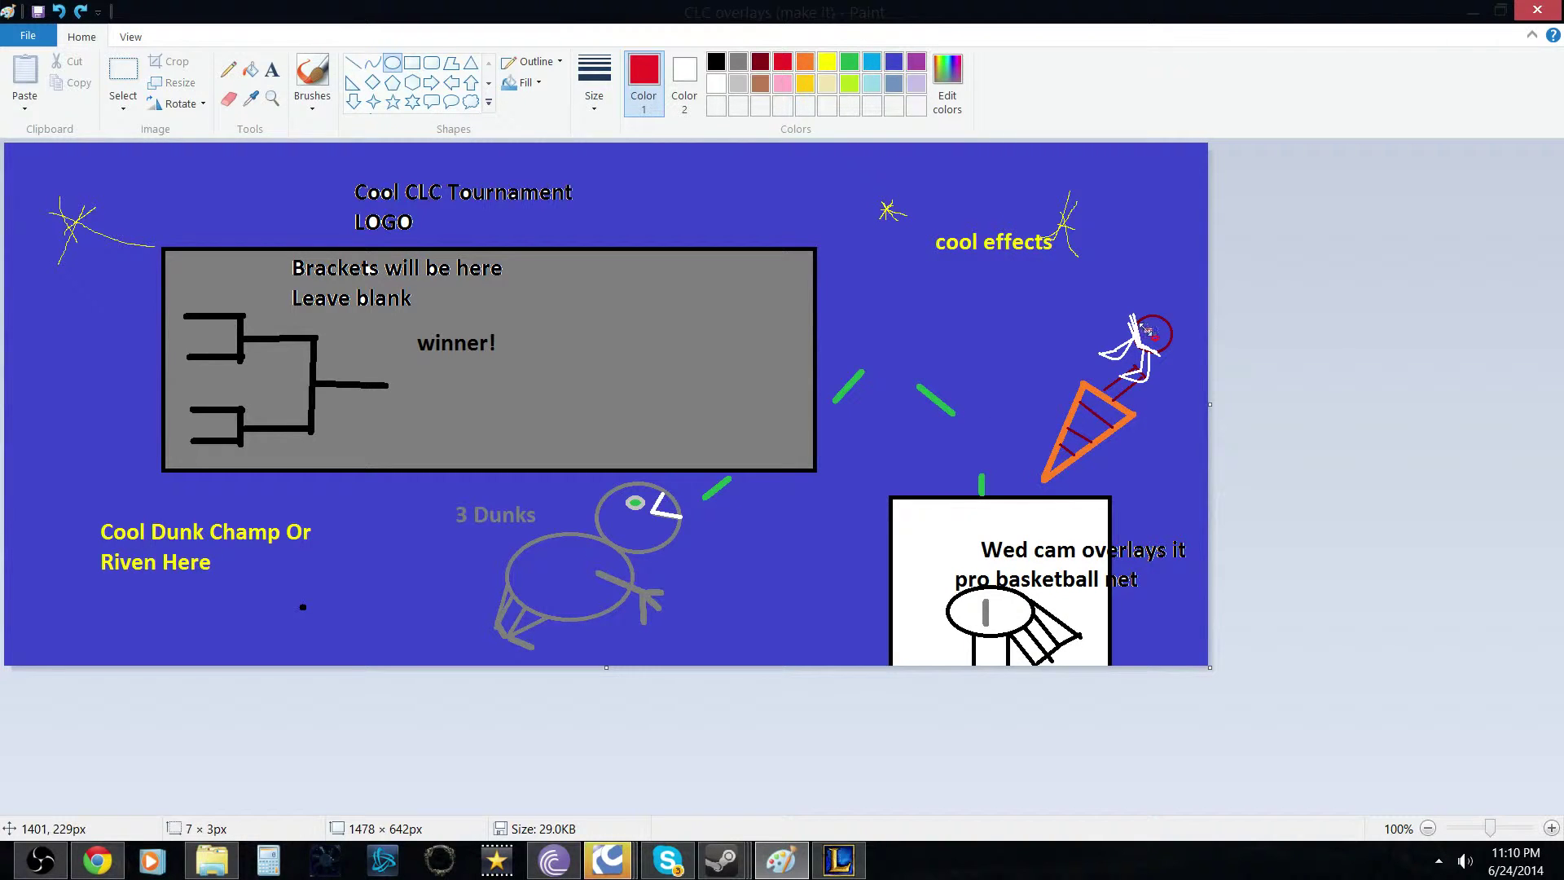
left_click(1253, 343)
Add a short black curve and a tall black oval ear above the head.
left_click(374, 61)
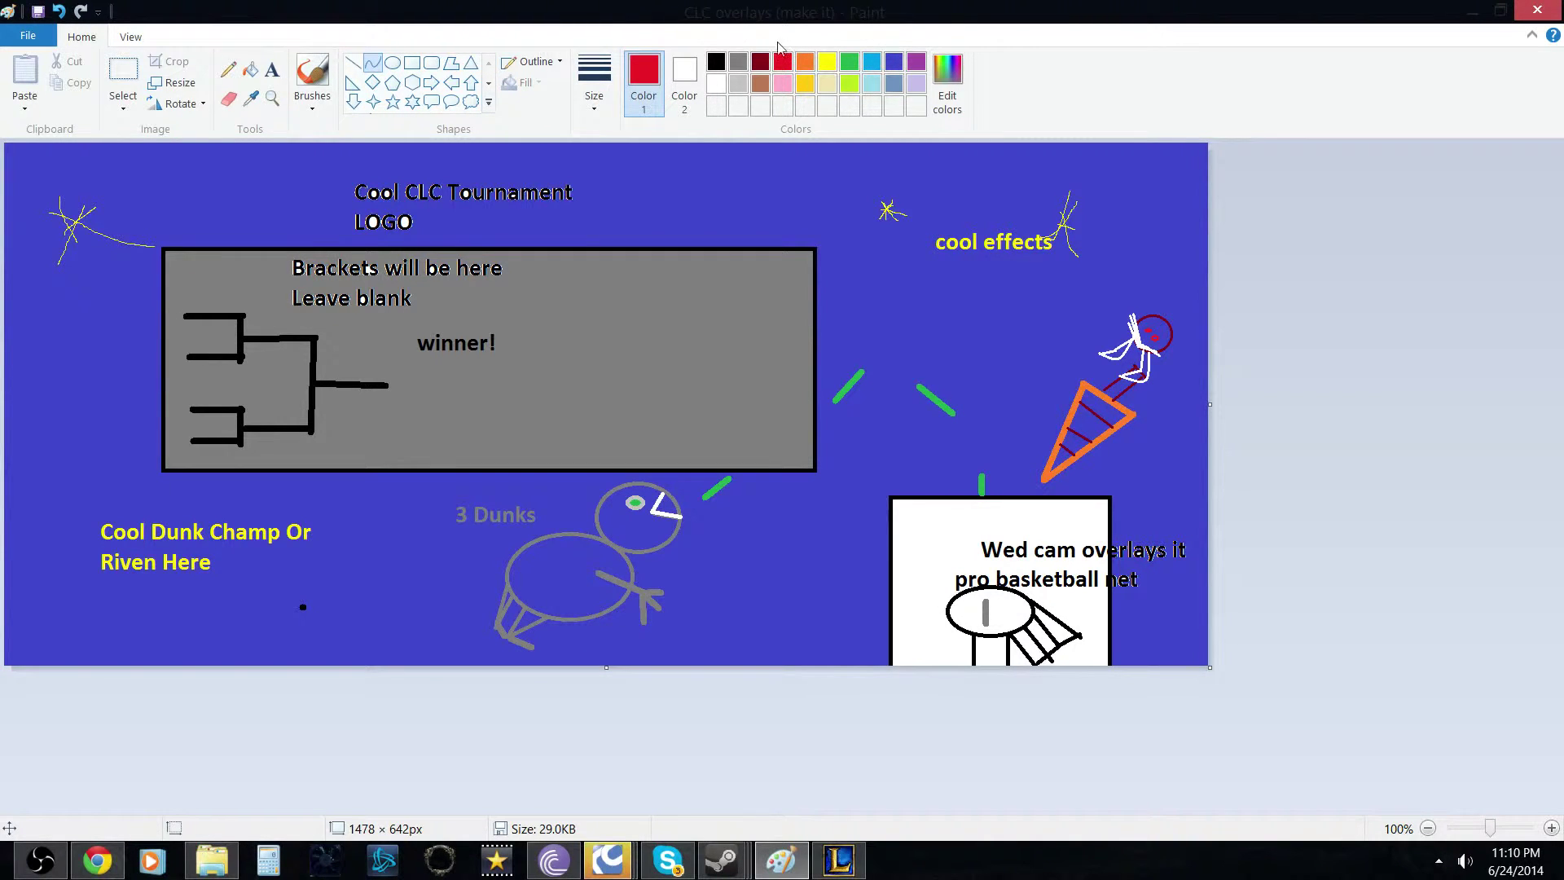
left_click(715, 65)
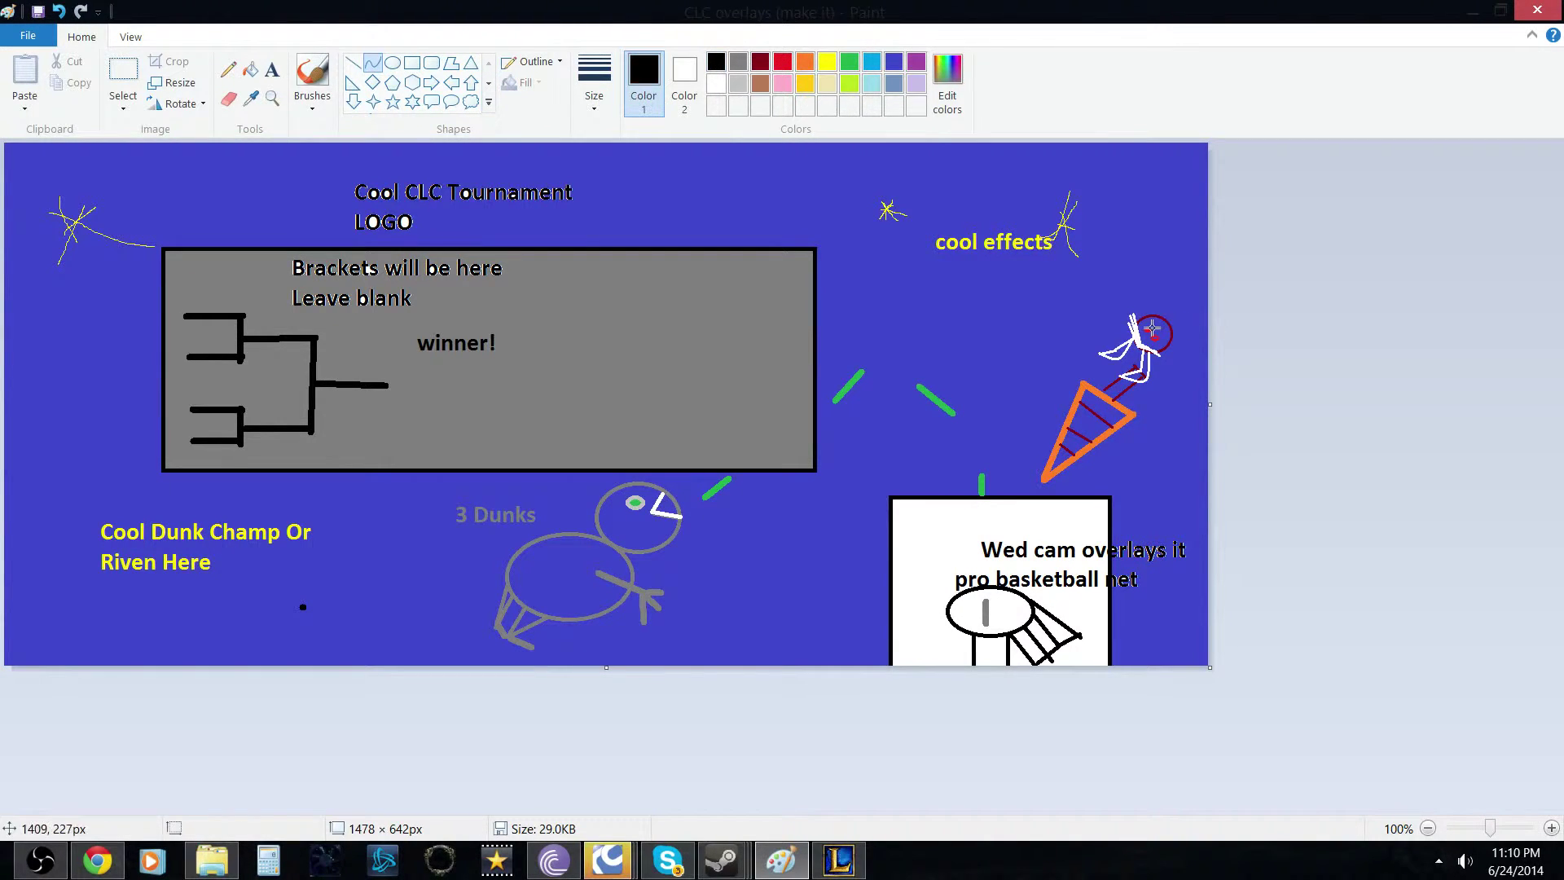
left_click_drag(1152, 323, 1163, 329)
left_click(394, 64)
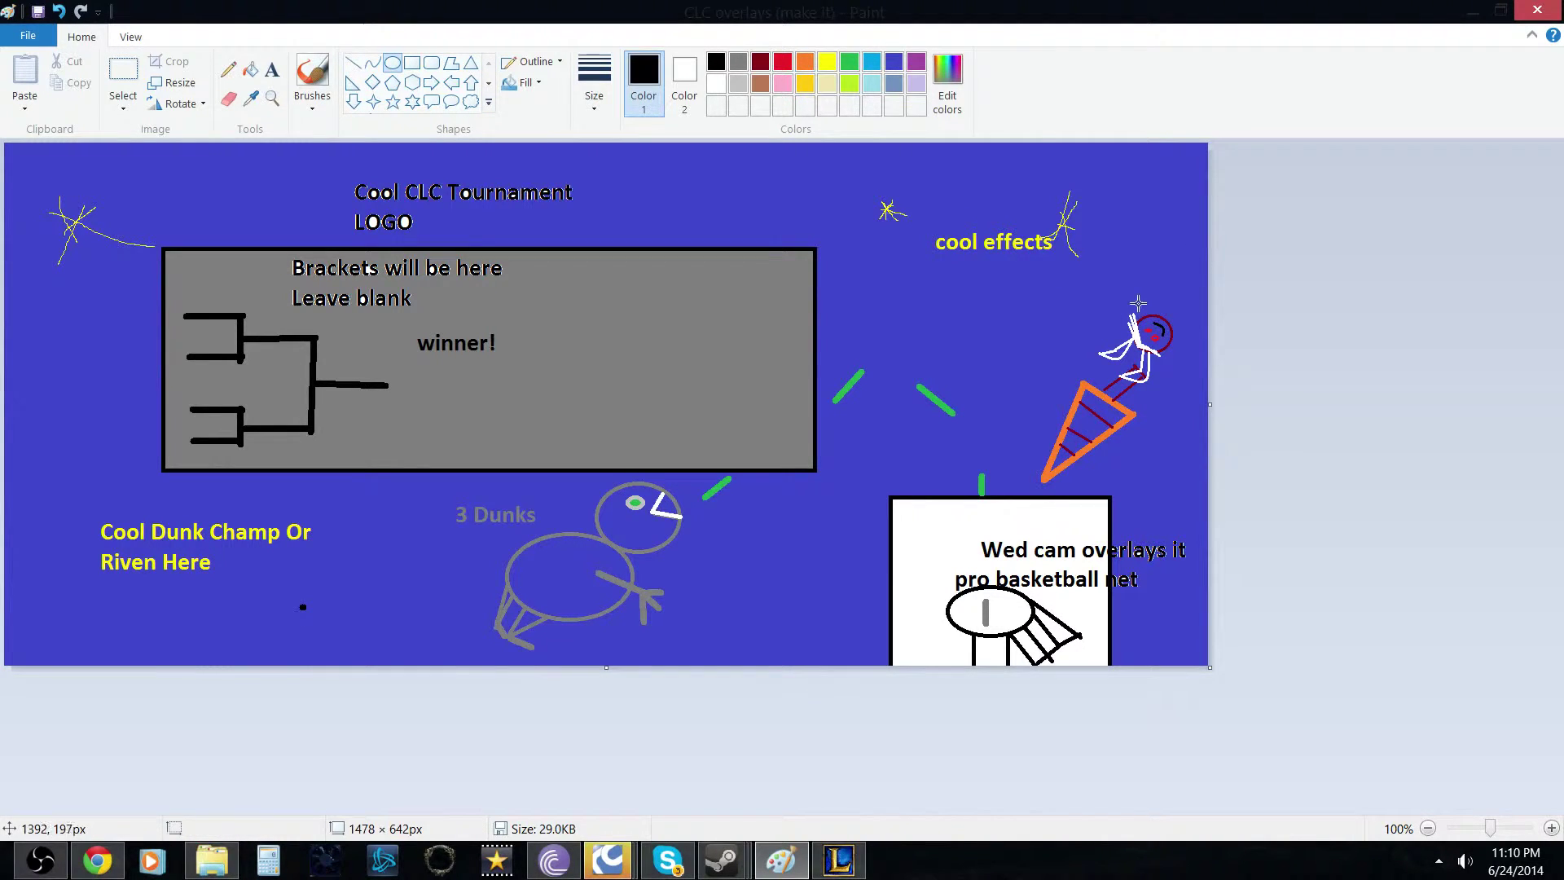
left_click_drag(1142, 253, 1184, 319)
Play Space Jam Theme Song from the Grooveshark queue, then switch back to Paint.
left_click(98, 860)
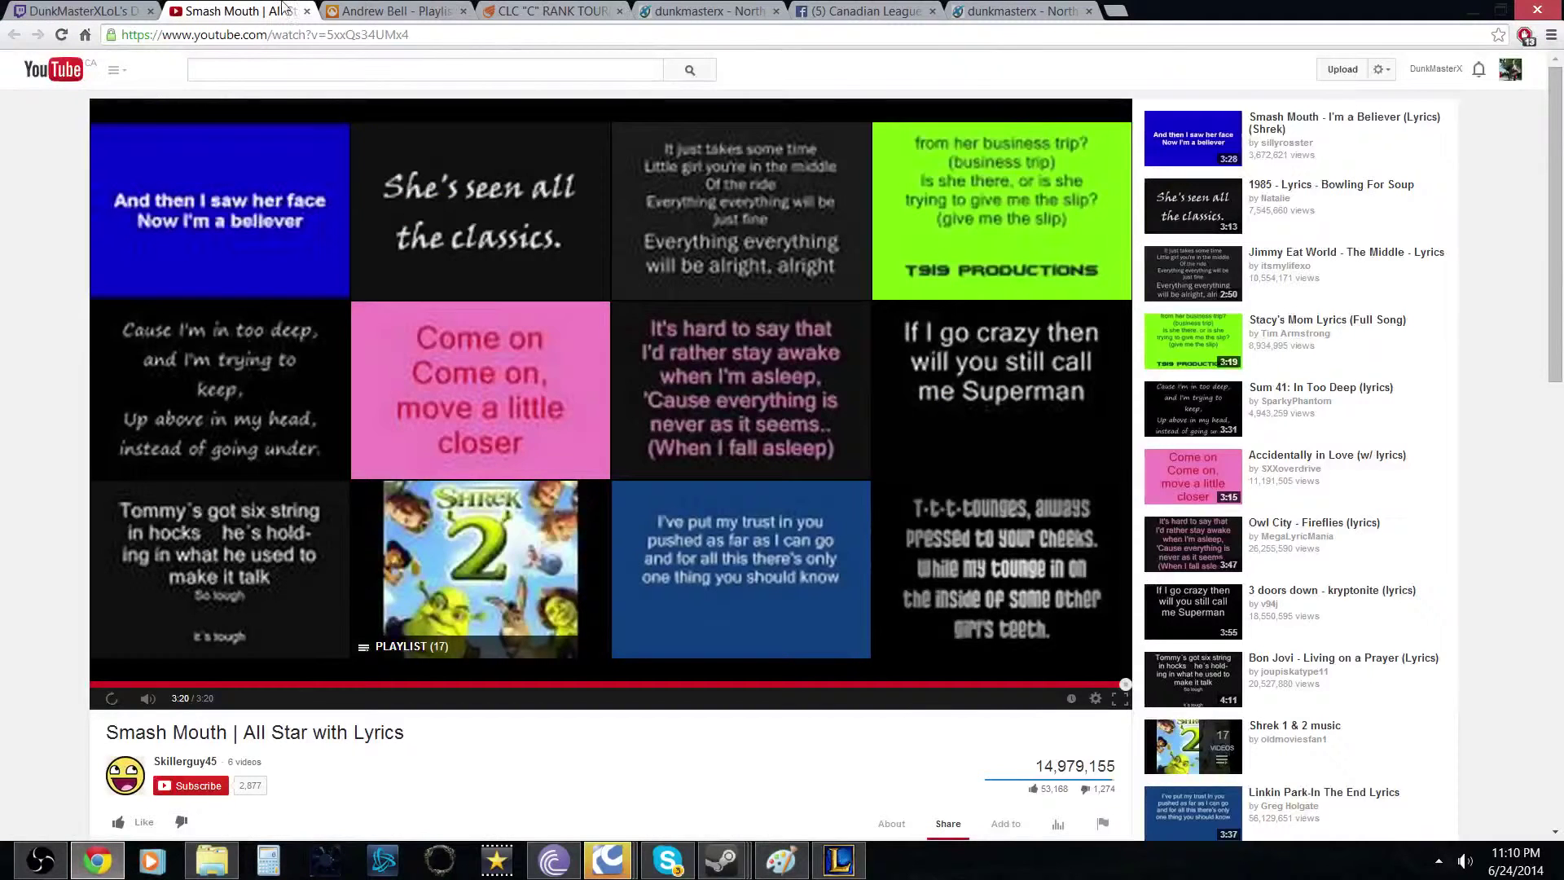
left_click(69, 10)
left_click(243, 10)
left_click(400, 8)
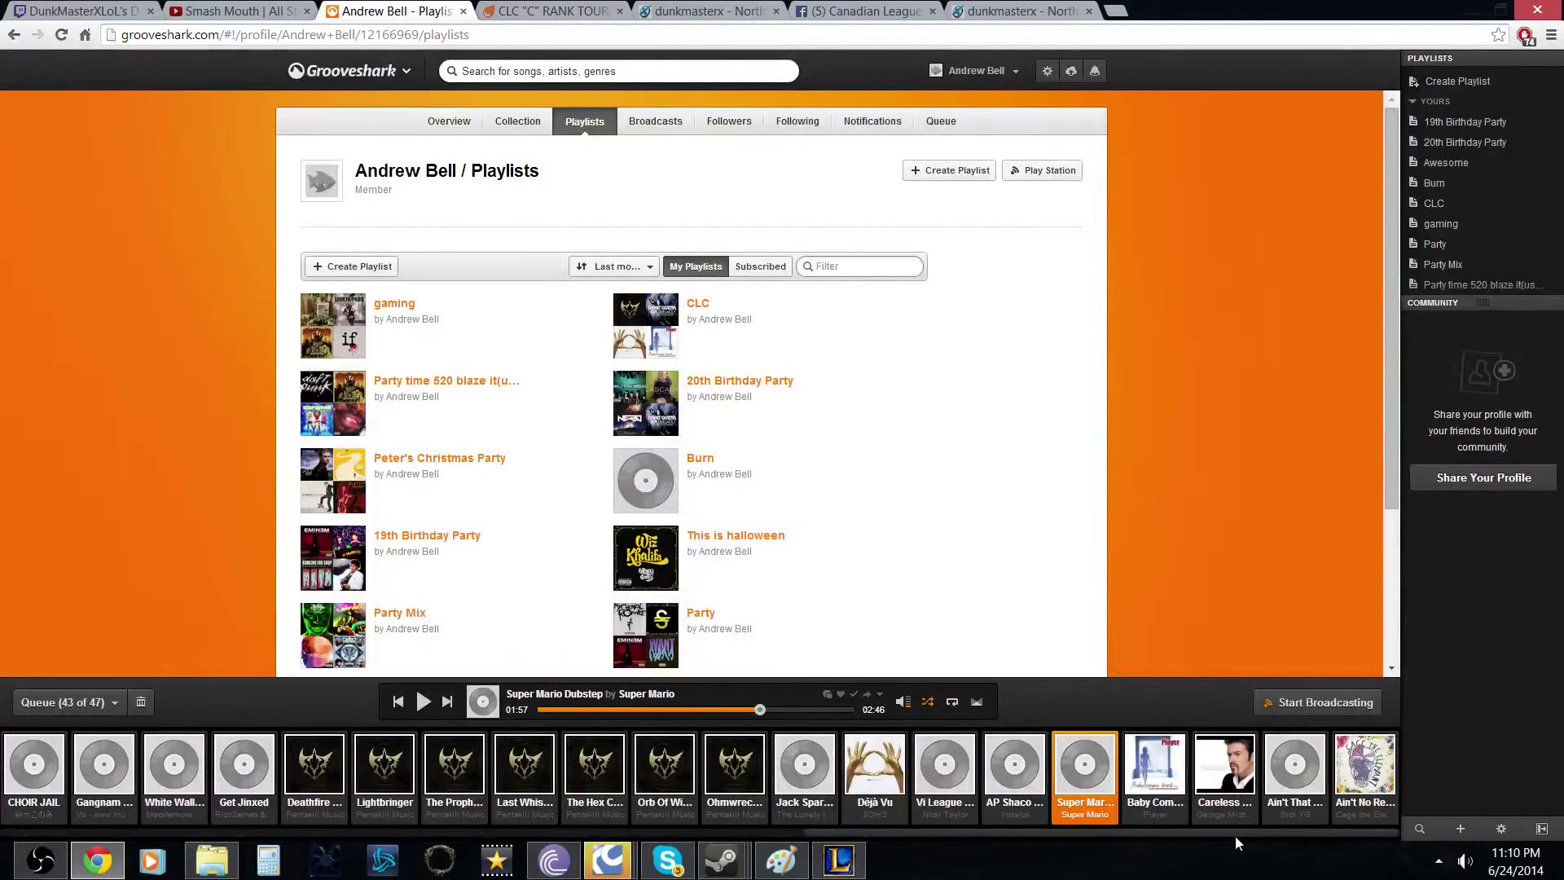
left_click_drag(1317, 834, 749, 815)
left_click(709, 764)
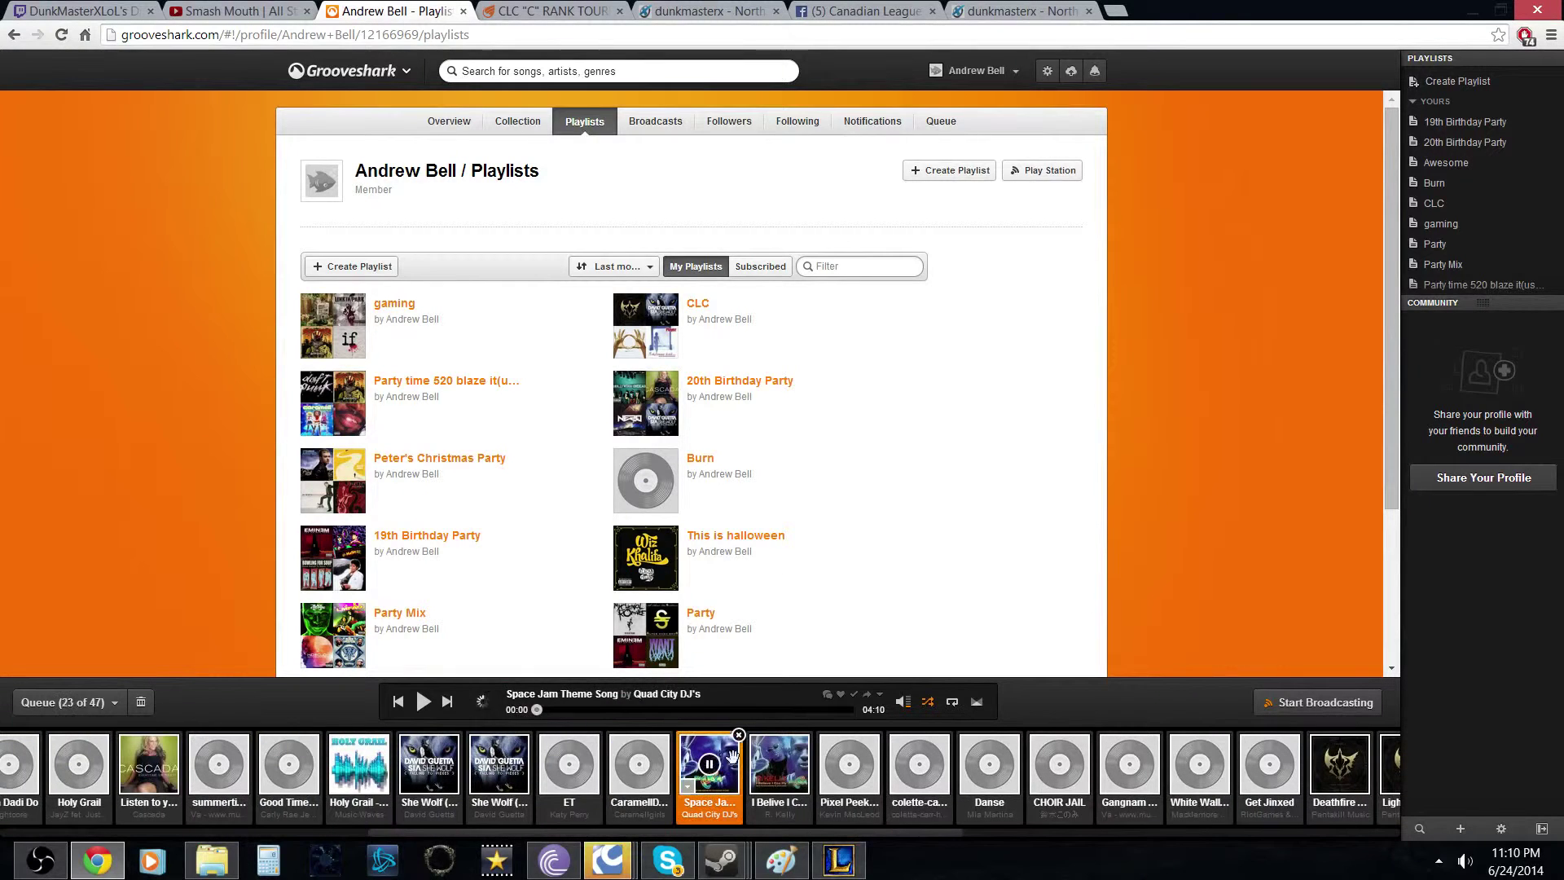
left_click(770, 861)
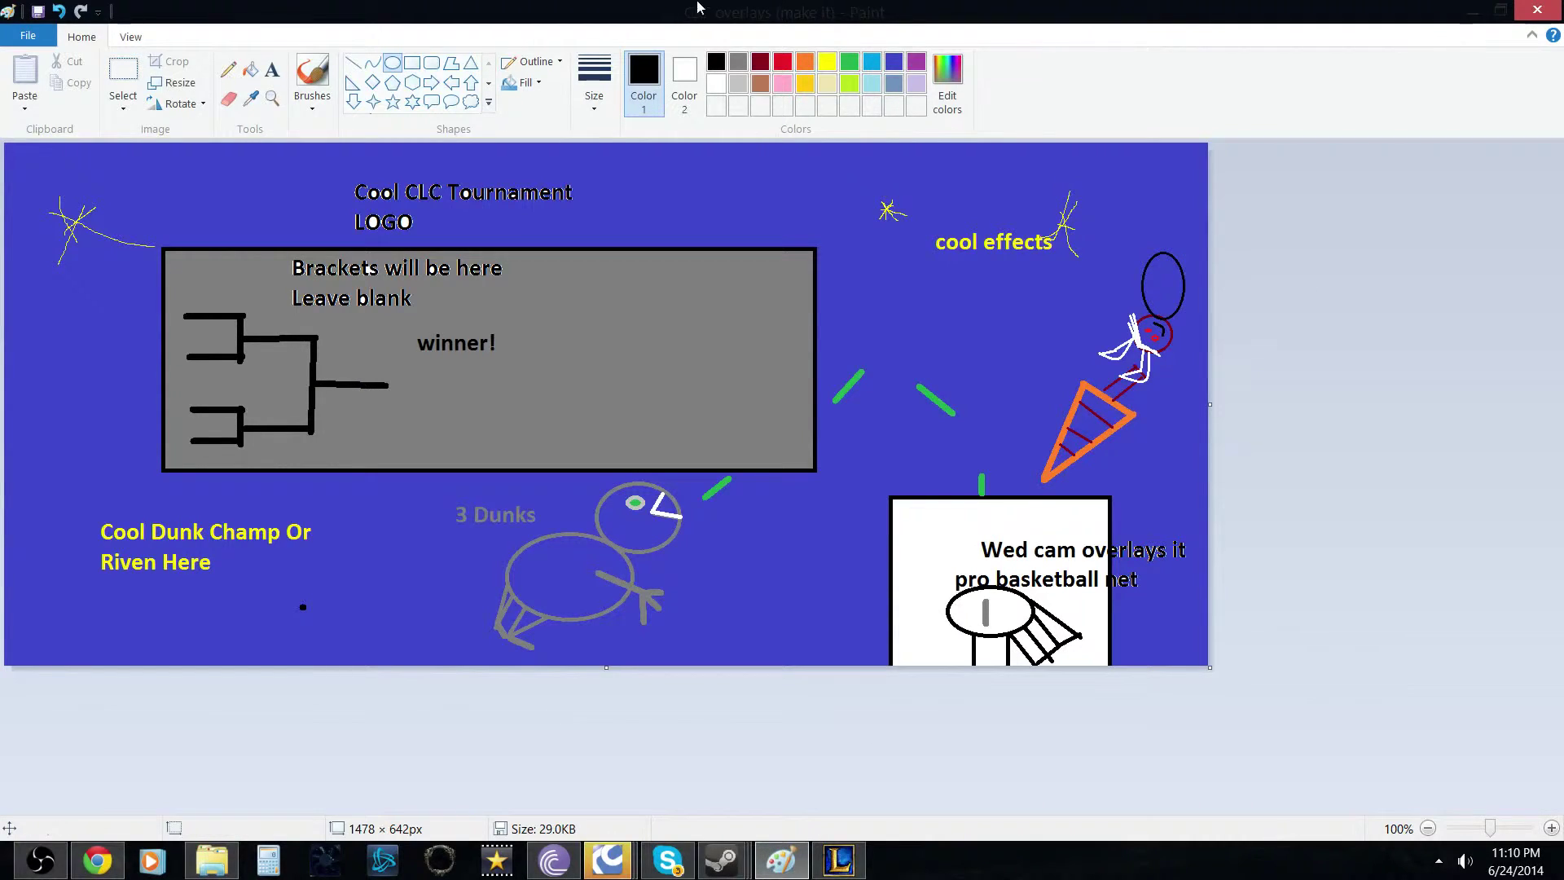
Draw a curved hairline across the tall head oval.
left_click(368, 65)
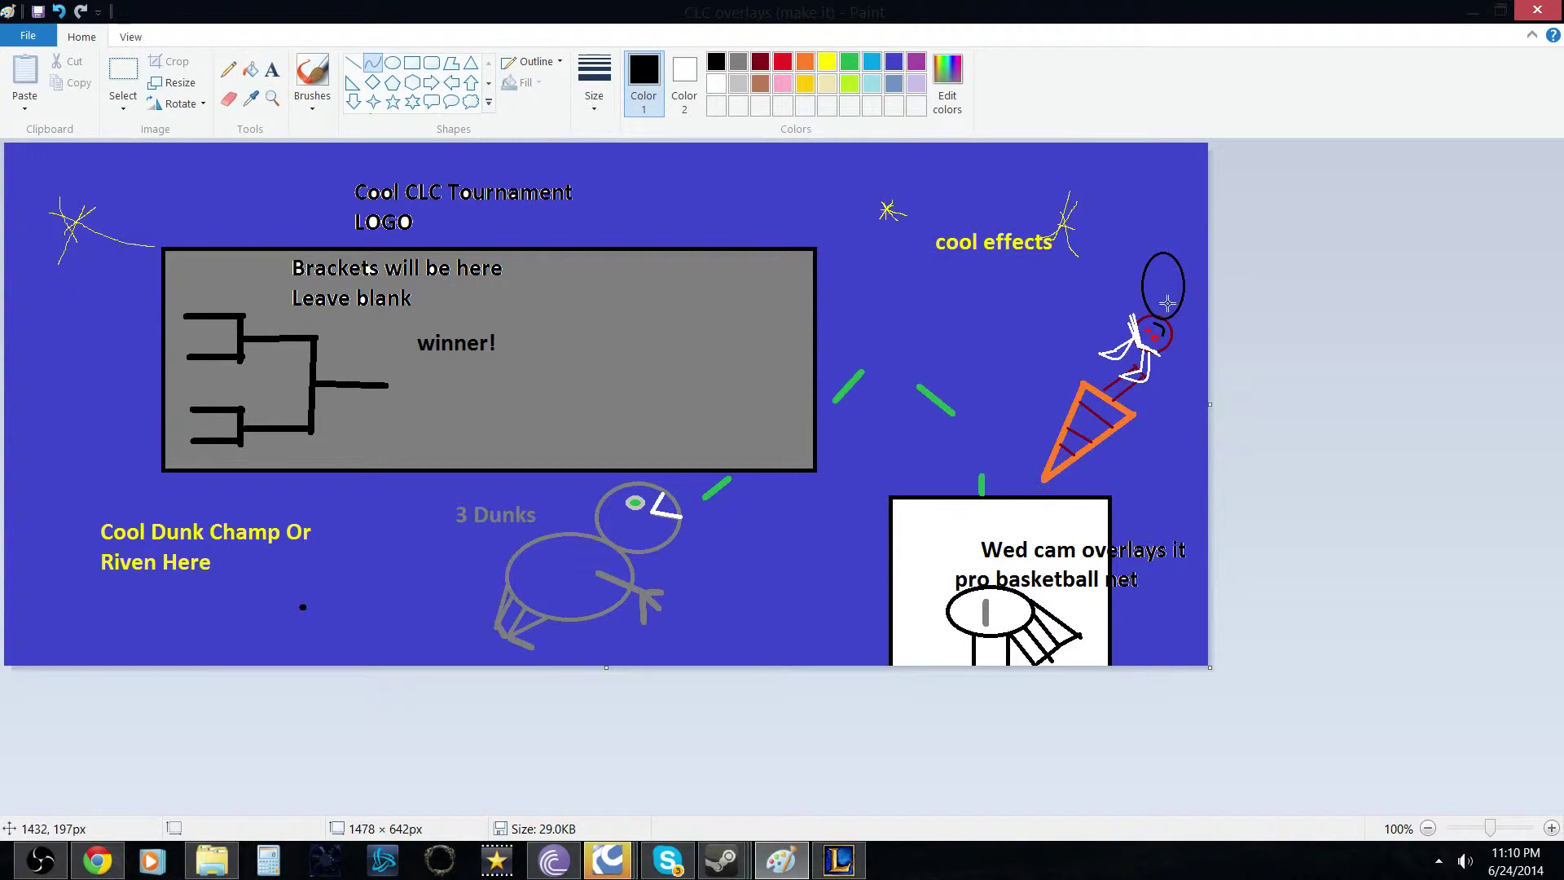
left_click_drag(1149, 295, 1161, 282)
left_click_drag(1165, 295, 1188, 296)
left_click(1173, 292)
mouse_move(1166, 295)
left_mouse_down()
mouse_move(1185, 297)
mouse_move(1175, 285)
left_mouse_up()
left_click(1295, 290)
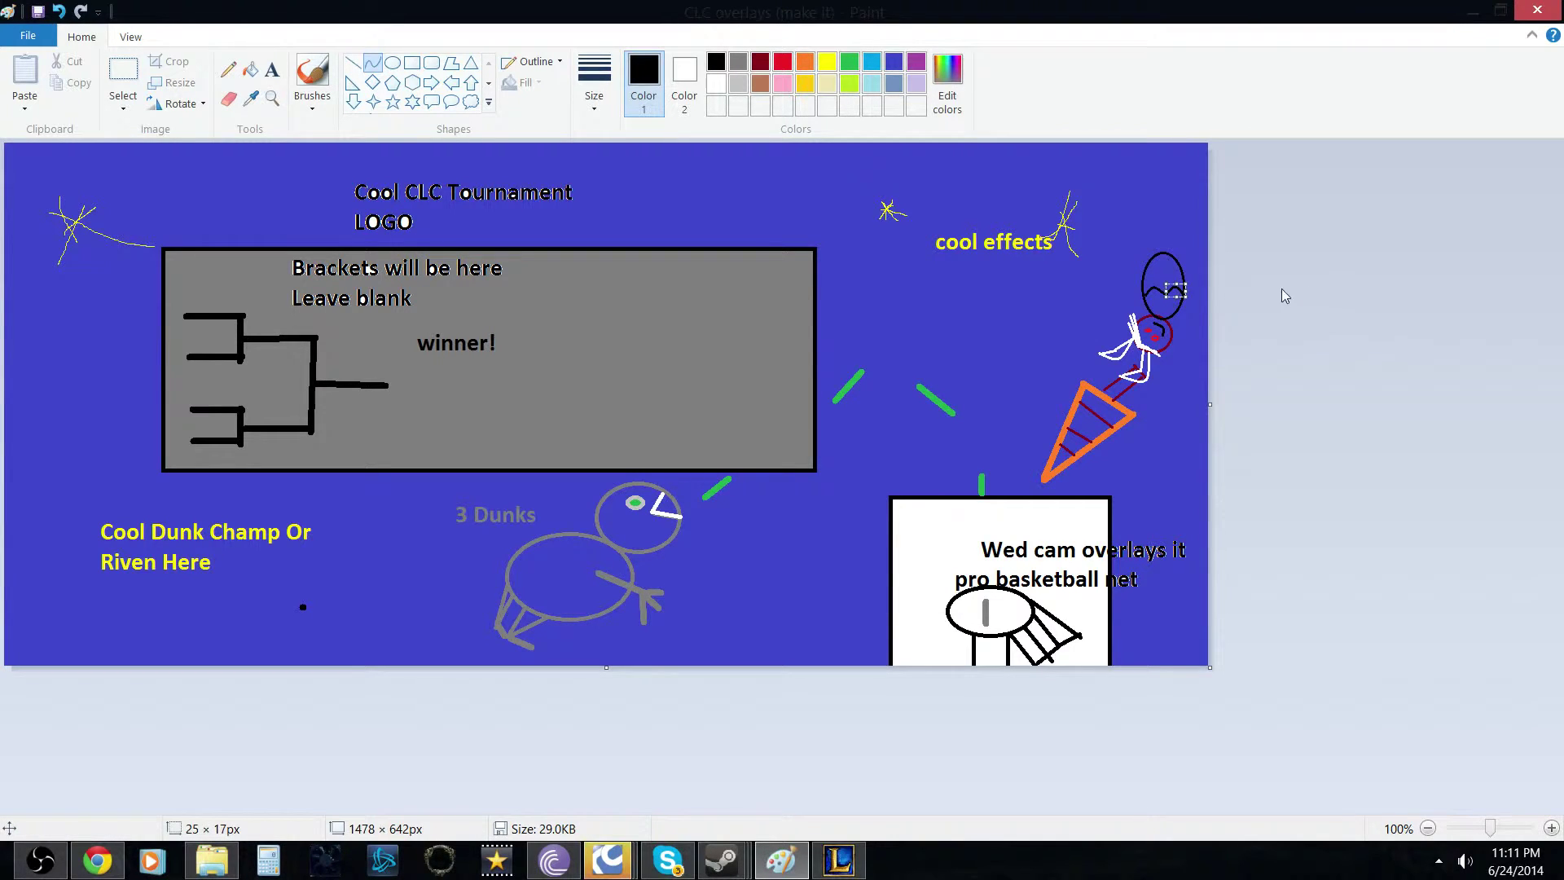
left_click(1378, 341)
Fill the top of the head black, undoing a fill on the lower head.
left_click(250, 69)
left_click(1164, 266)
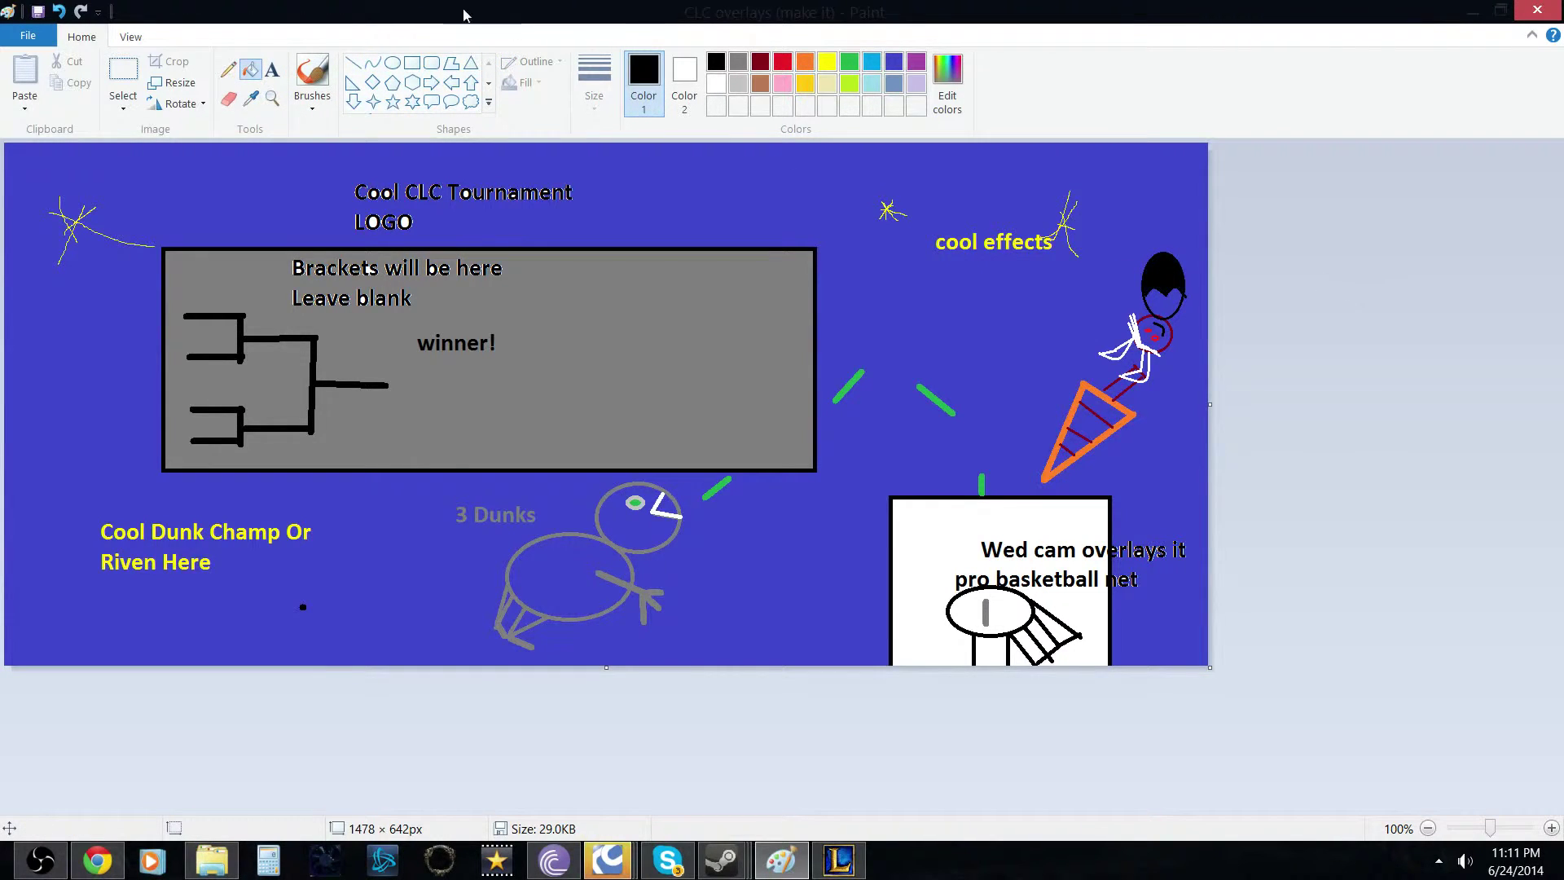
left_click(685, 79)
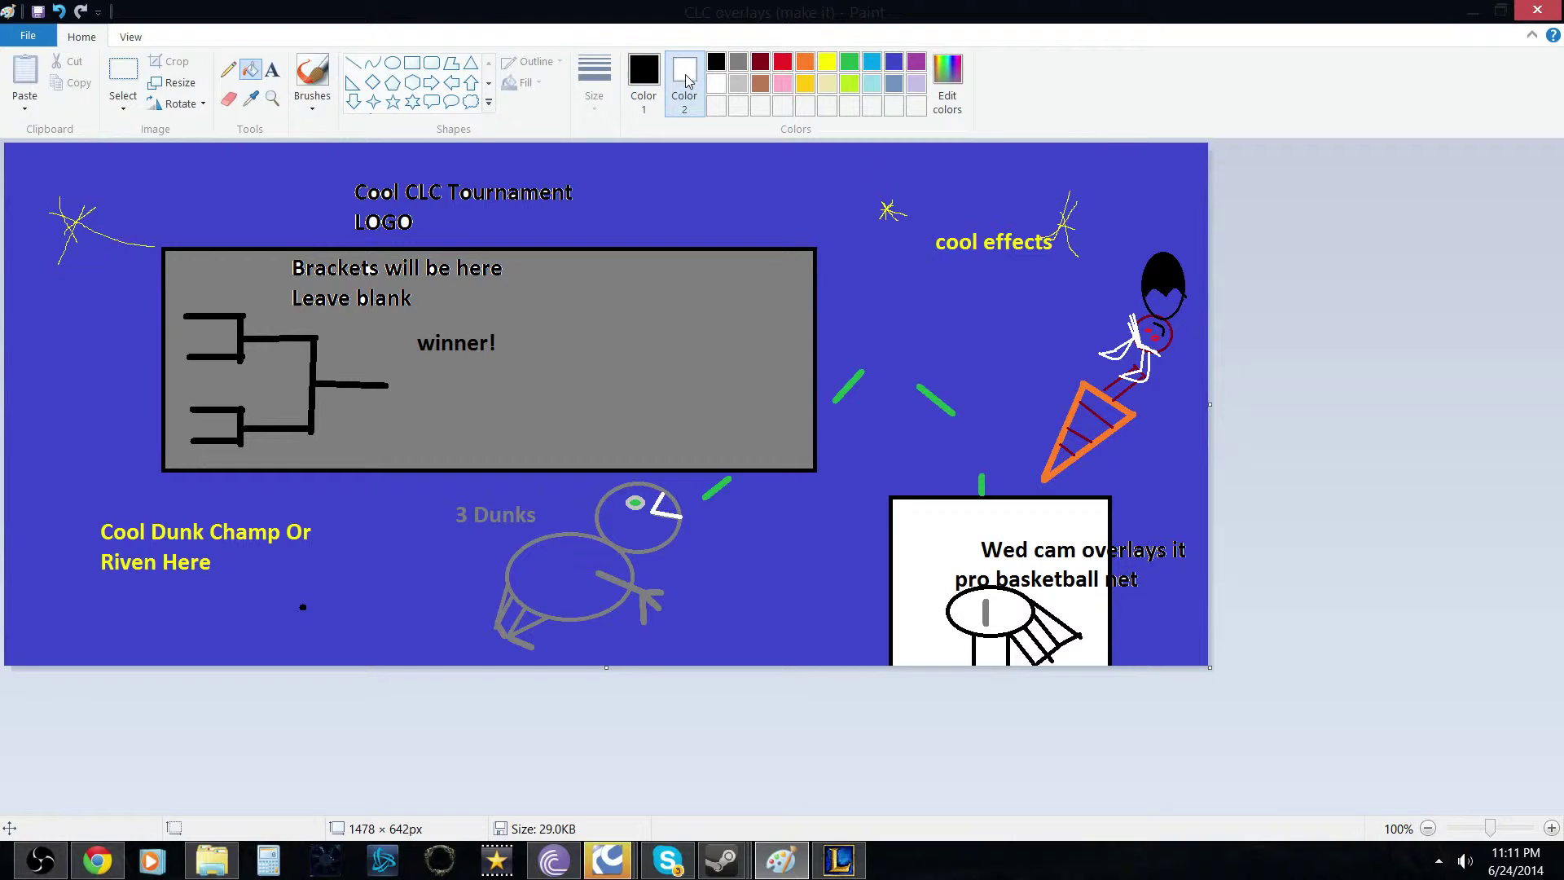
left_click(1170, 304)
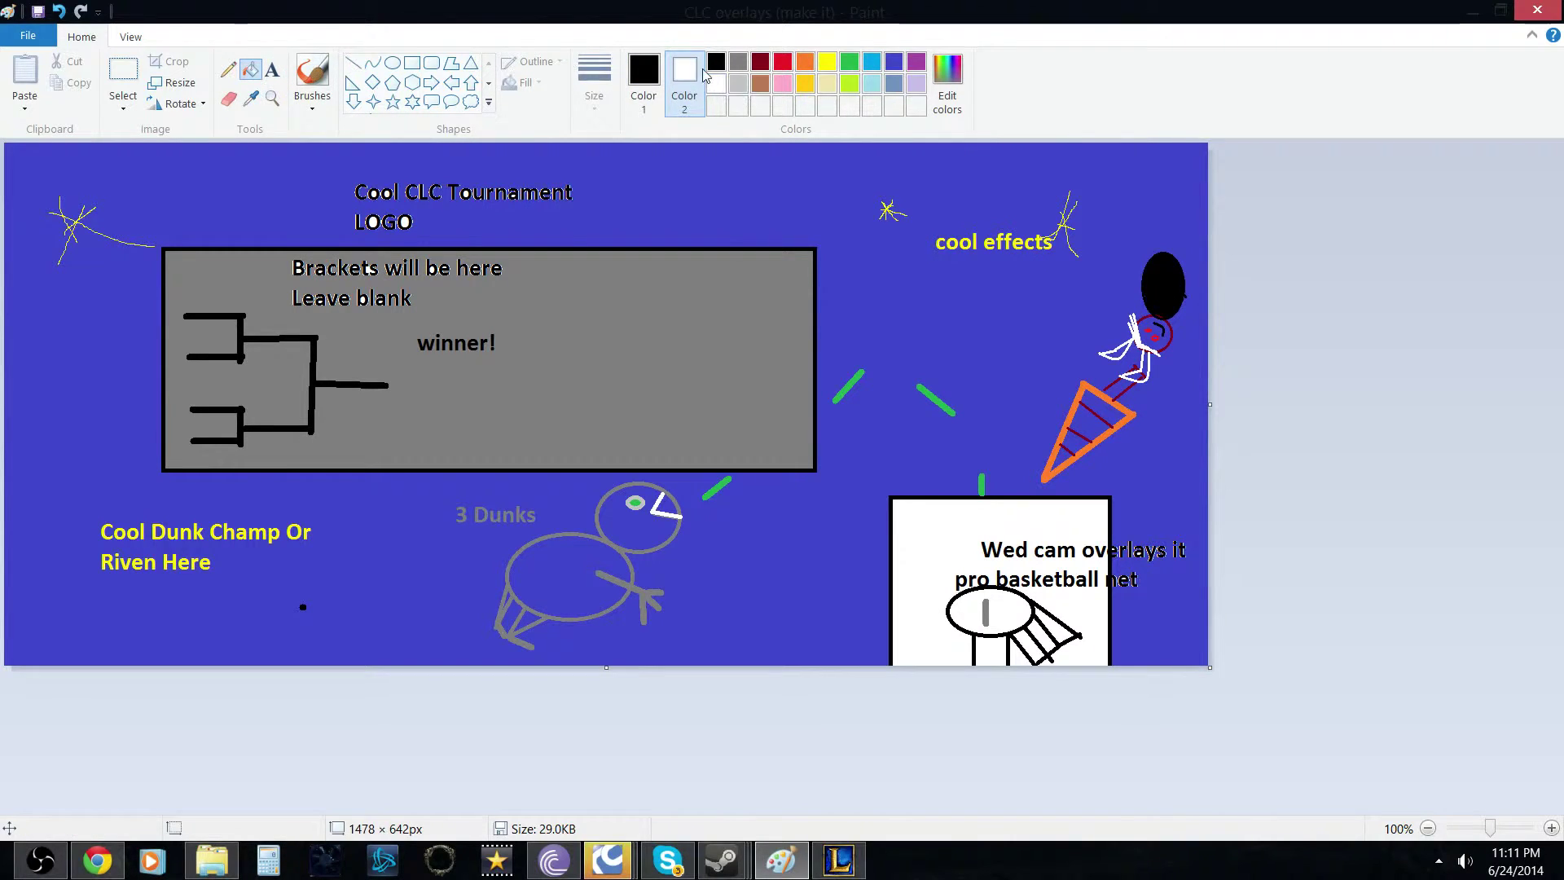
left_click(353, 62)
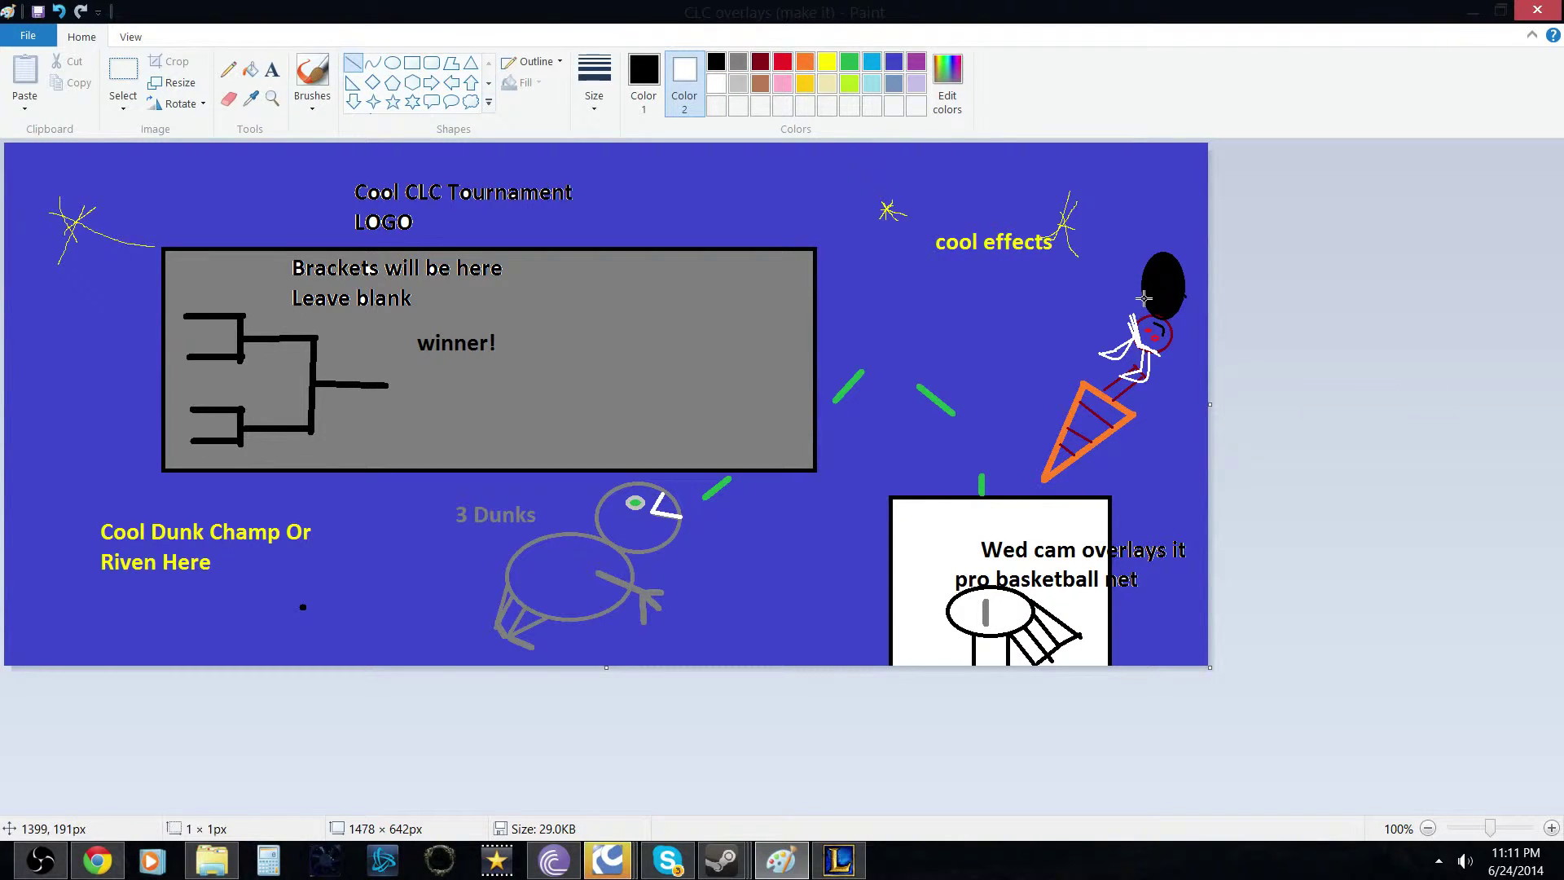
left_click(58, 12)
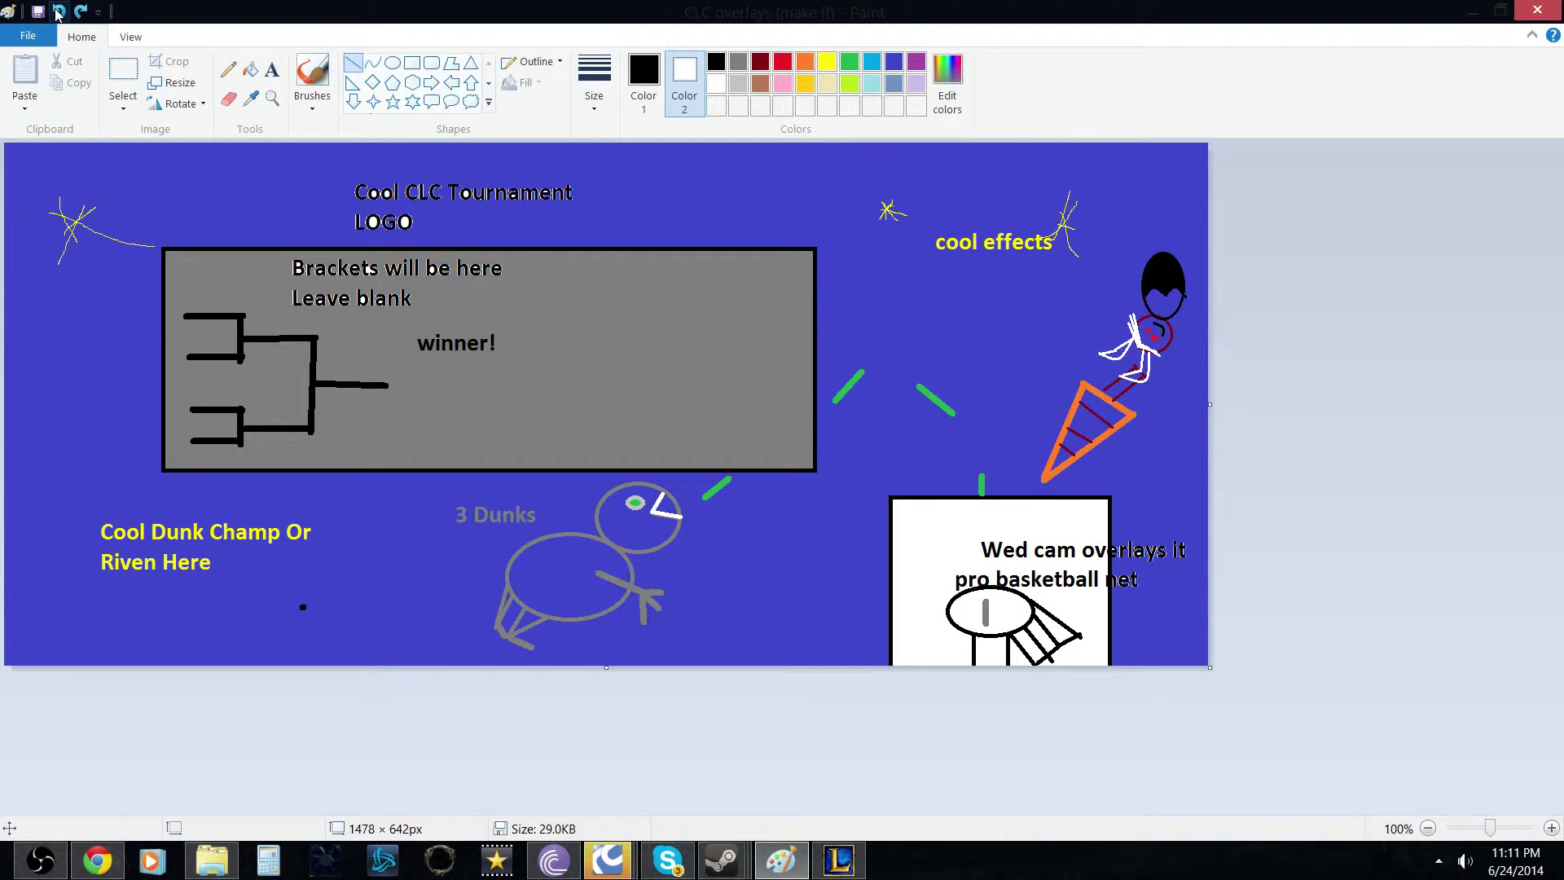
Fill the face below the hair and the round body white.
left_click(643, 81)
left_click(717, 84)
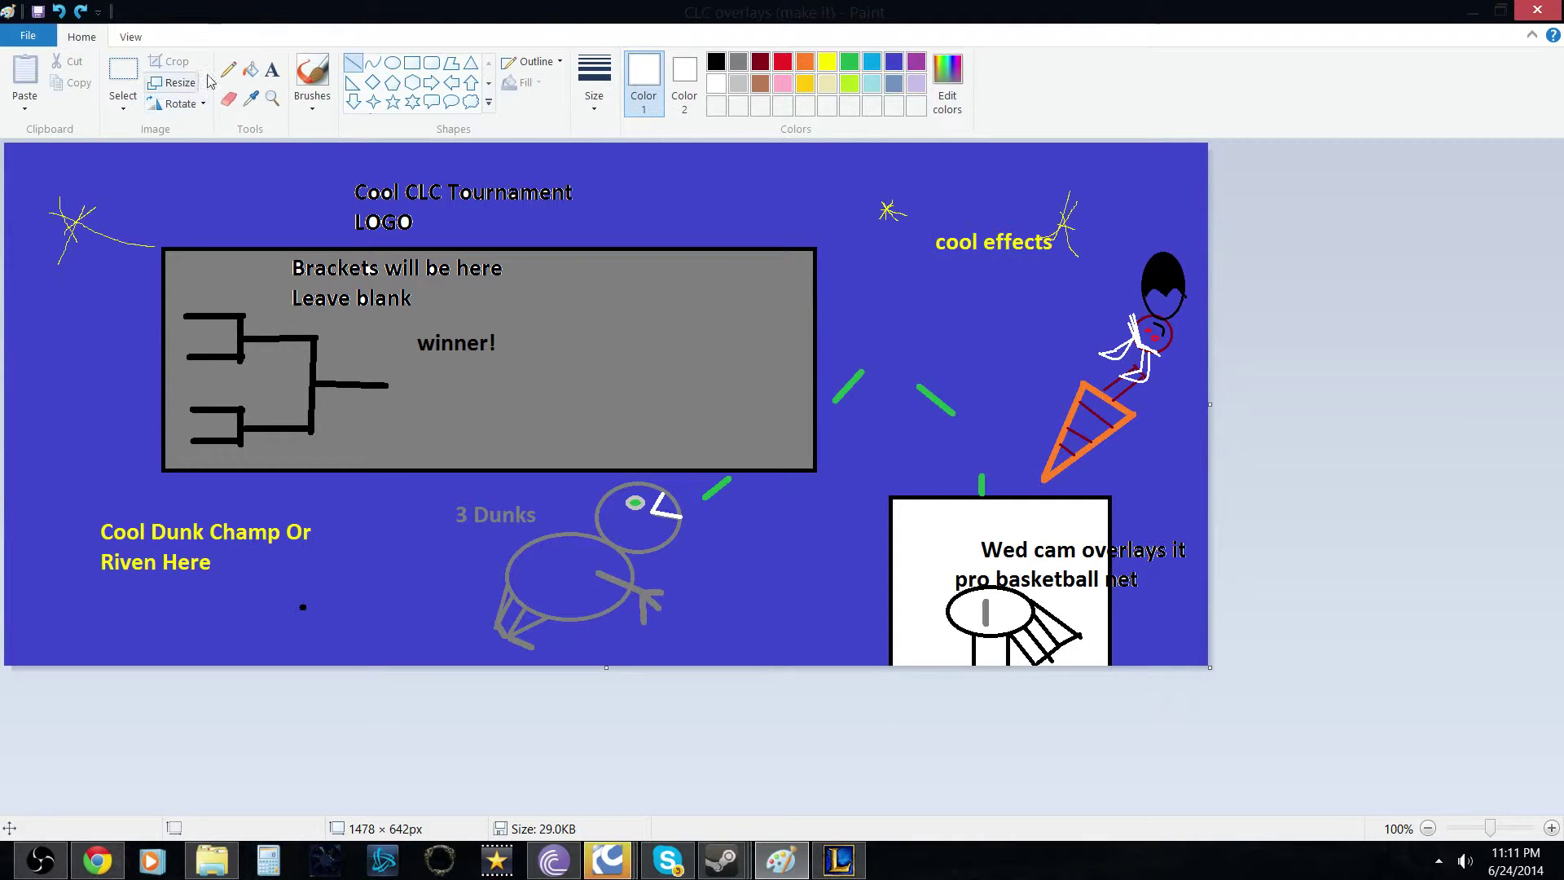
left_click(250, 69)
left_click(1163, 303)
left_click(1161, 335)
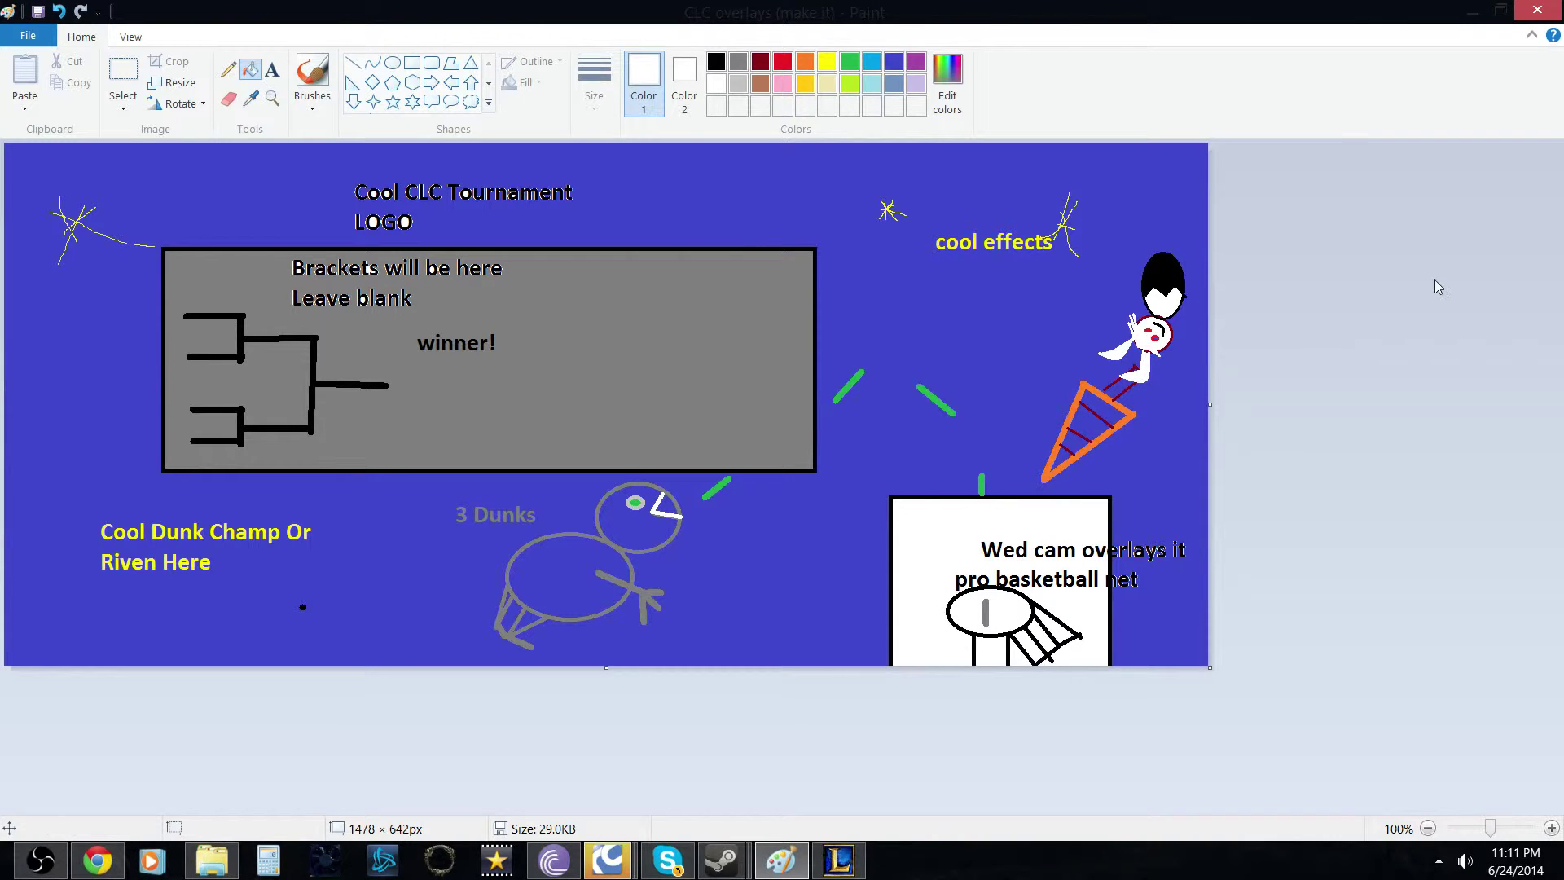
Draw long white lines from the head down beside the body.
left_click(352, 62)
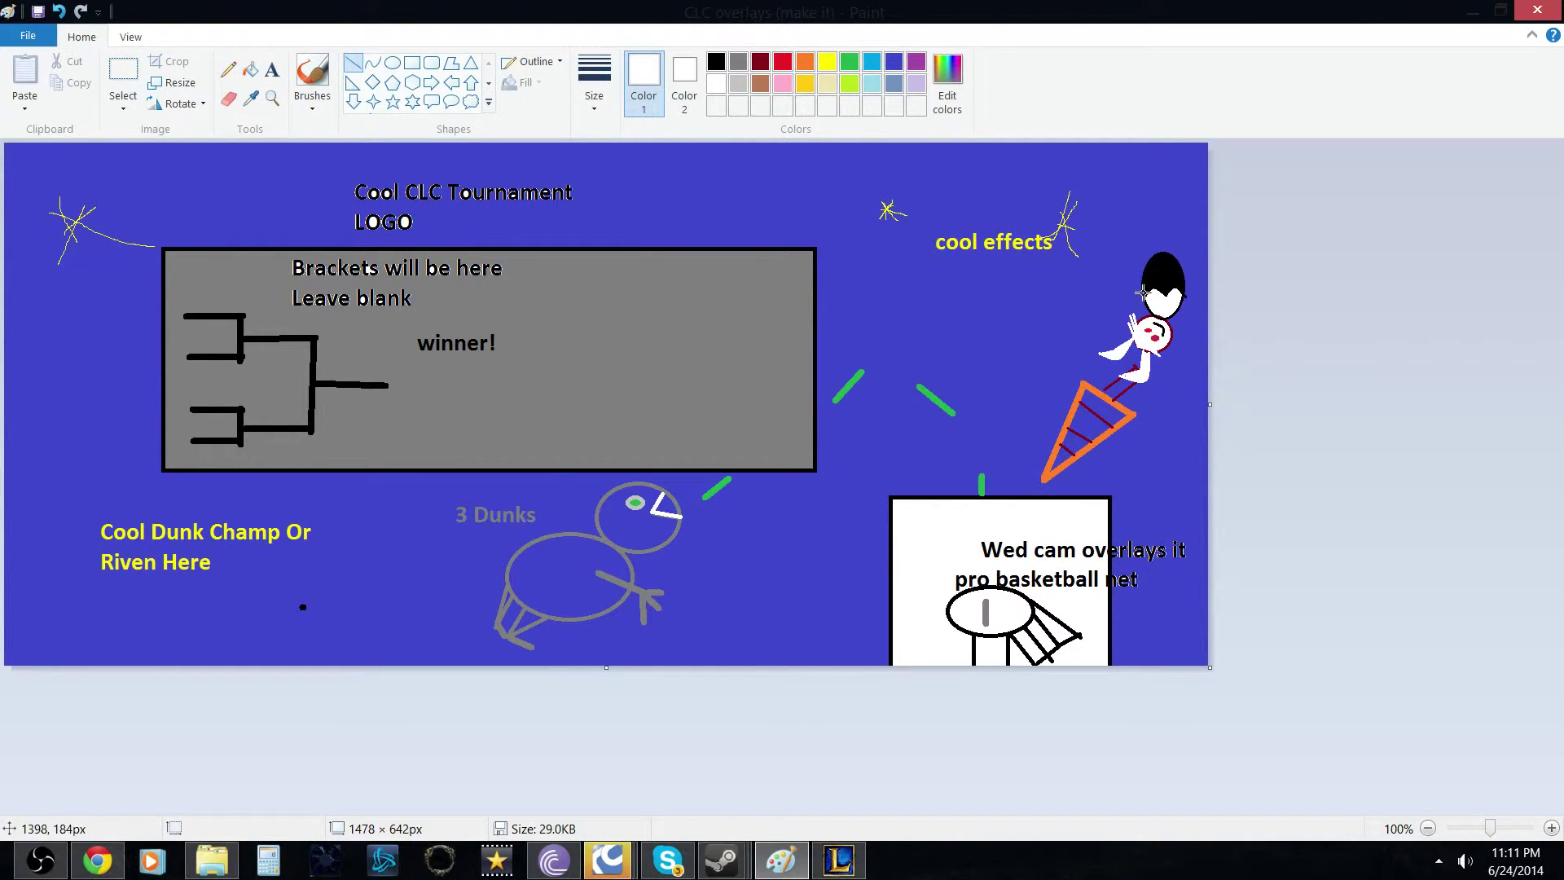
left_click_drag(1140, 291, 1118, 342)
key("ctrl+z")
left_click_drag(1141, 291, 1131, 365)
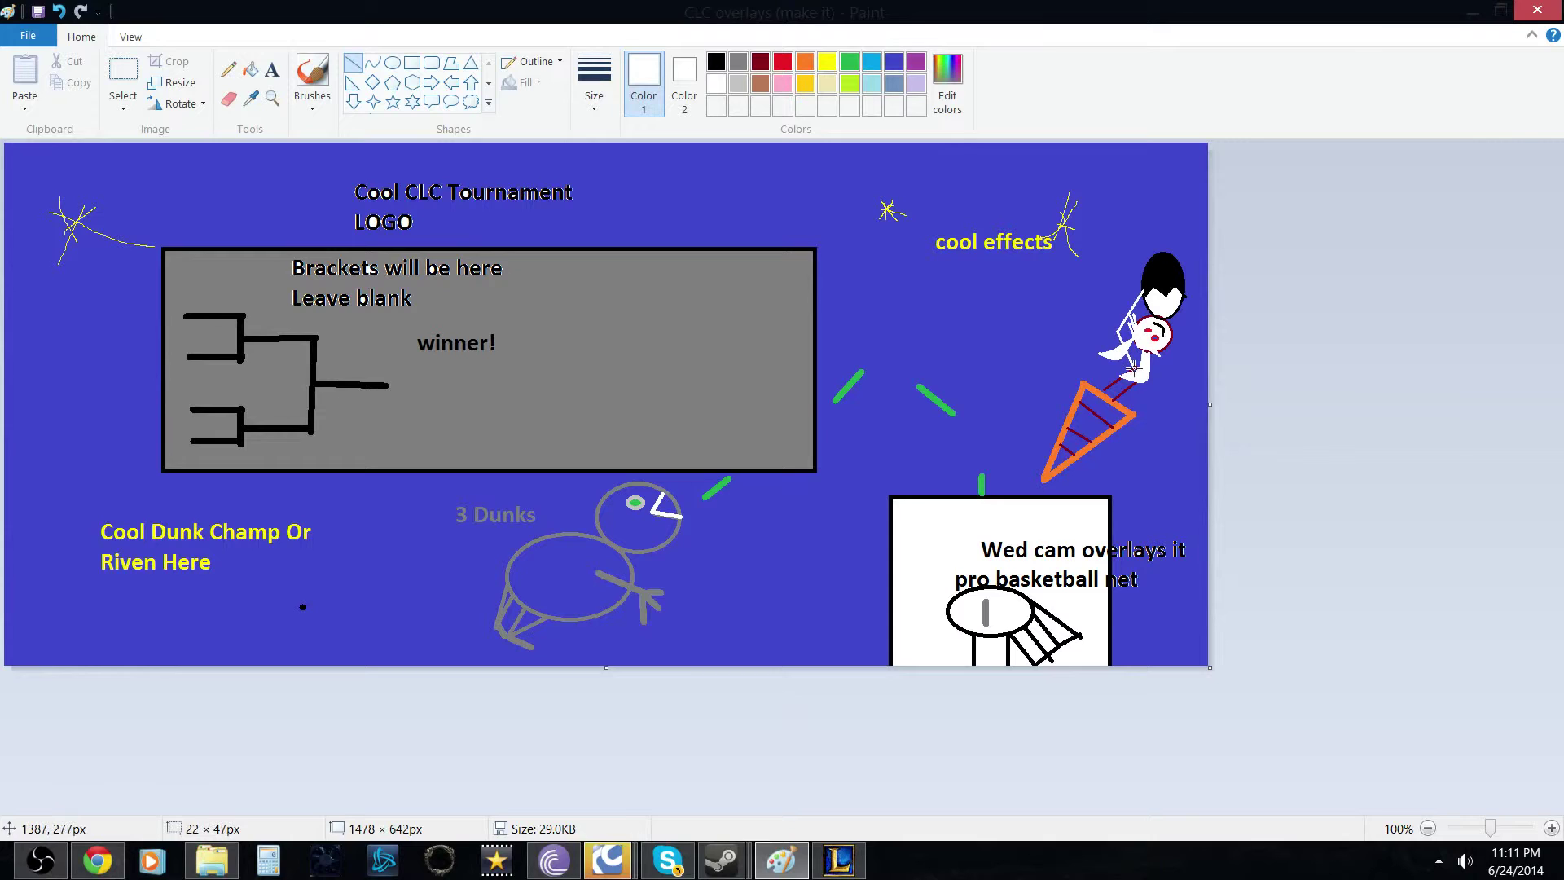
left_click(1321, 428)
mouse_move(1125, 374)
left_mouse_down()
mouse_move(1107, 325)
mouse_move(1142, 285)
mouse_move(1185, 293)
mouse_move(1175, 367)
left_mouse_up()
left_click(1414, 339)
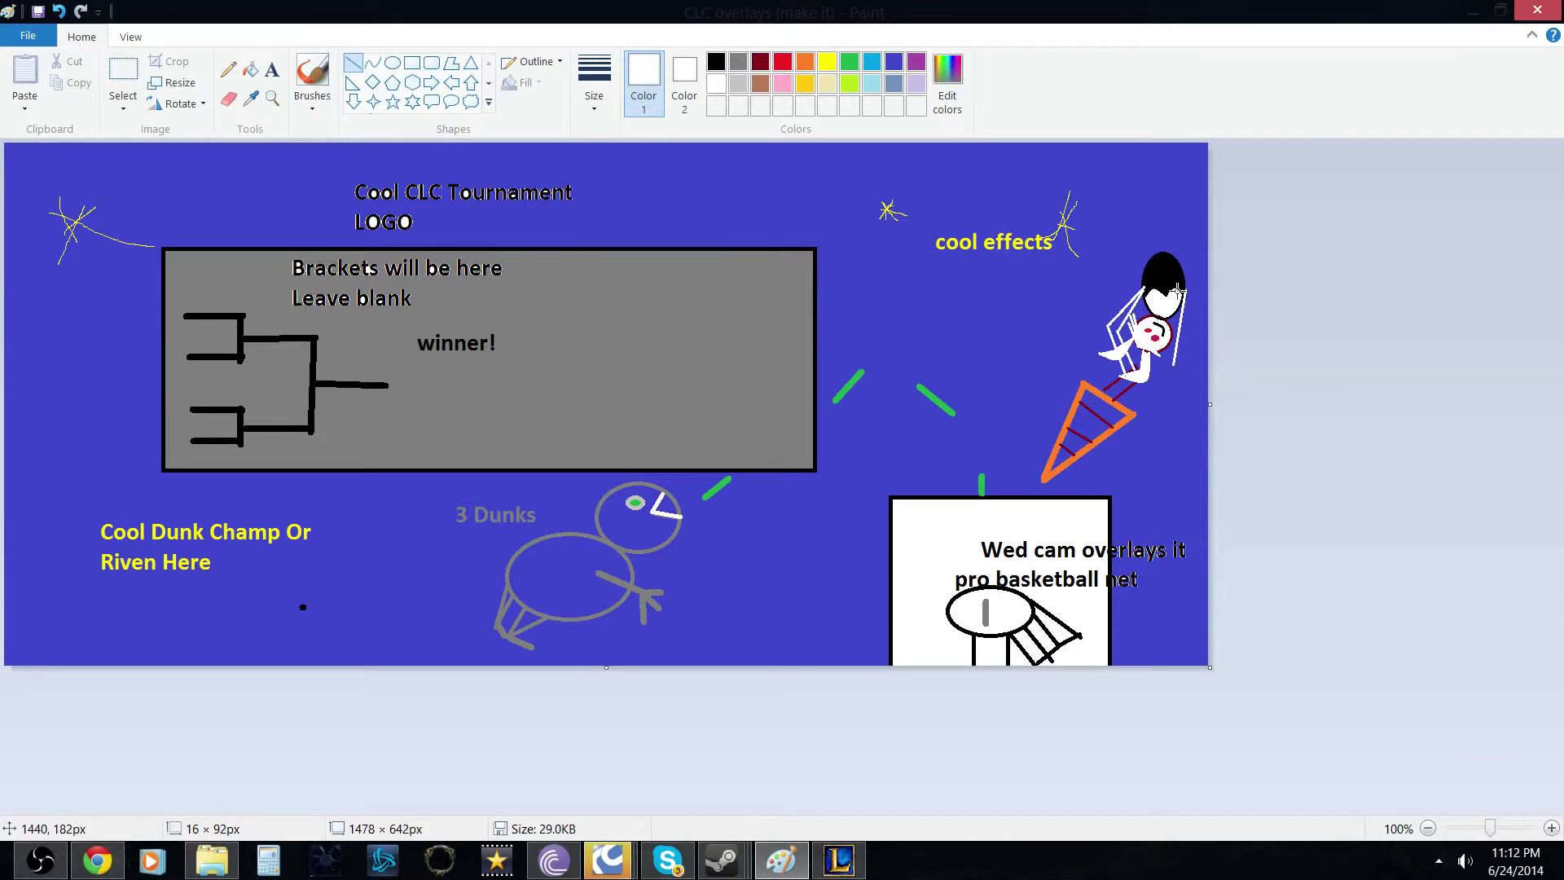
left_click_drag(1183, 290, 1140, 390)
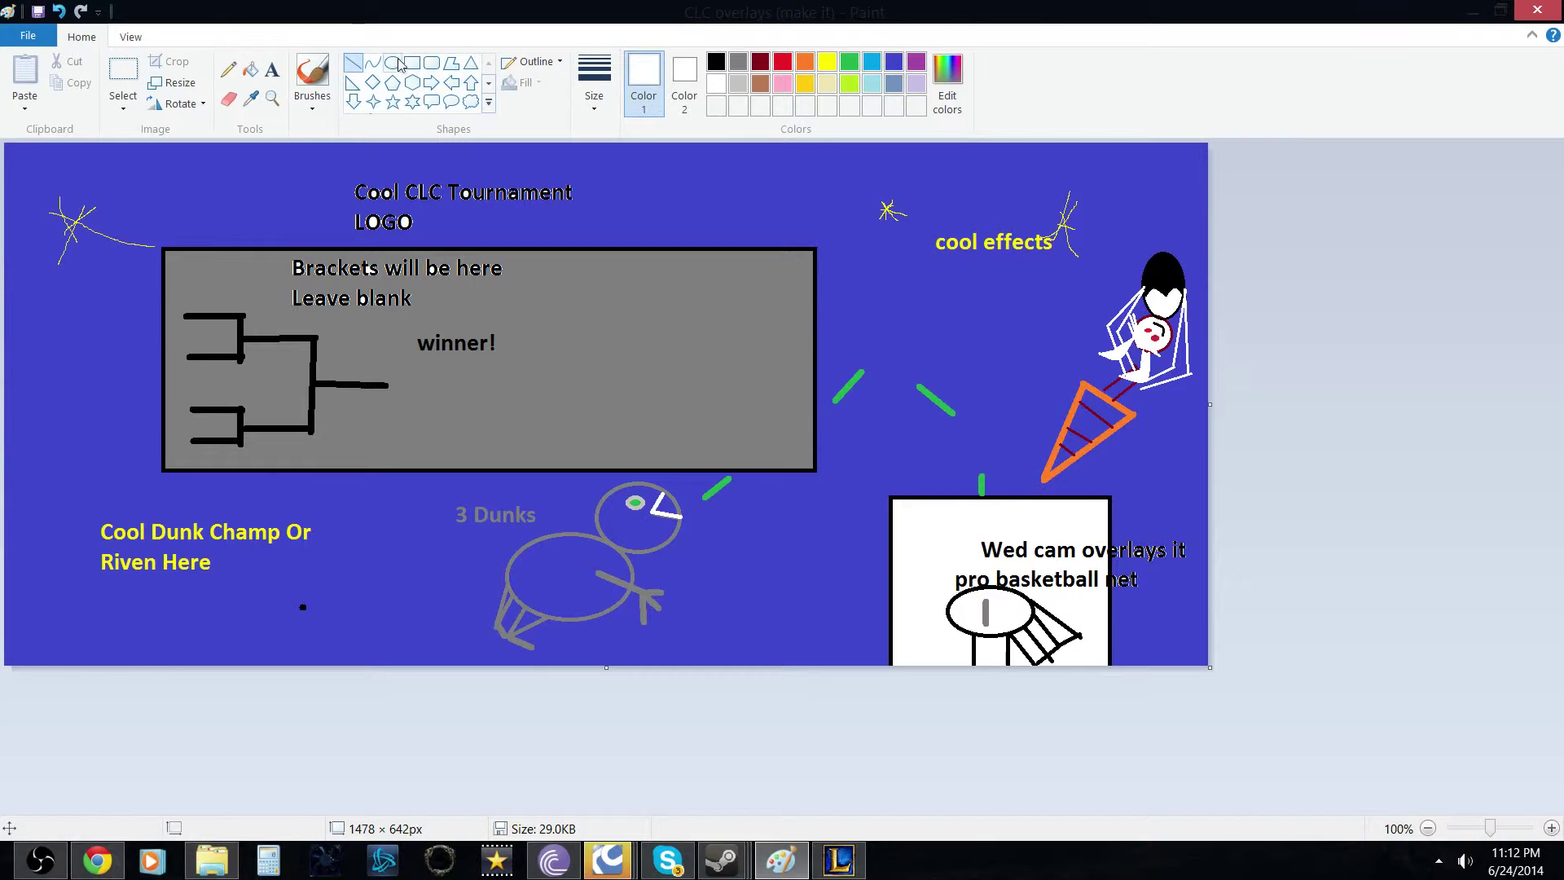
Draw a white curve rising from the head as the first ear.
left_click(432, 63)
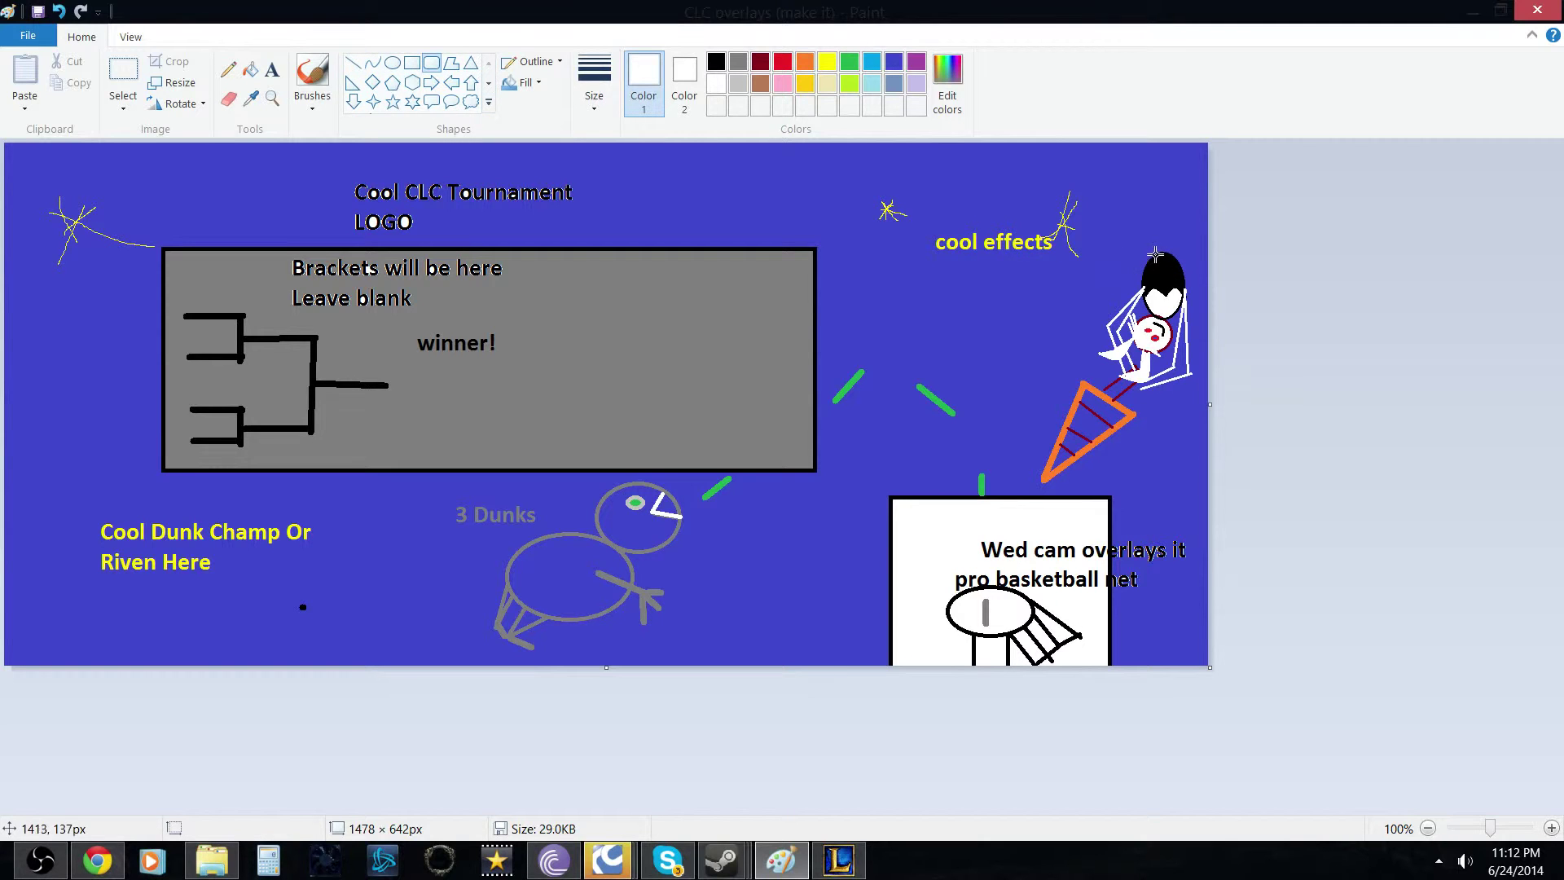
mouse_move(1154, 254)
left_mouse_down()
mouse_move(1142, 233)
mouse_move(1154, 254)
left_mouse_up()
left_click(372, 63)
mouse_move(1147, 260)
left_mouse_down()
mouse_move(1148, 214)
mouse_move(1165, 256)
mouse_move(1263, 272)
mouse_move(1177, 256)
mouse_move(1178, 228)
mouse_move(1187, 238)
mouse_move(1161, 233)
left_mouse_up()
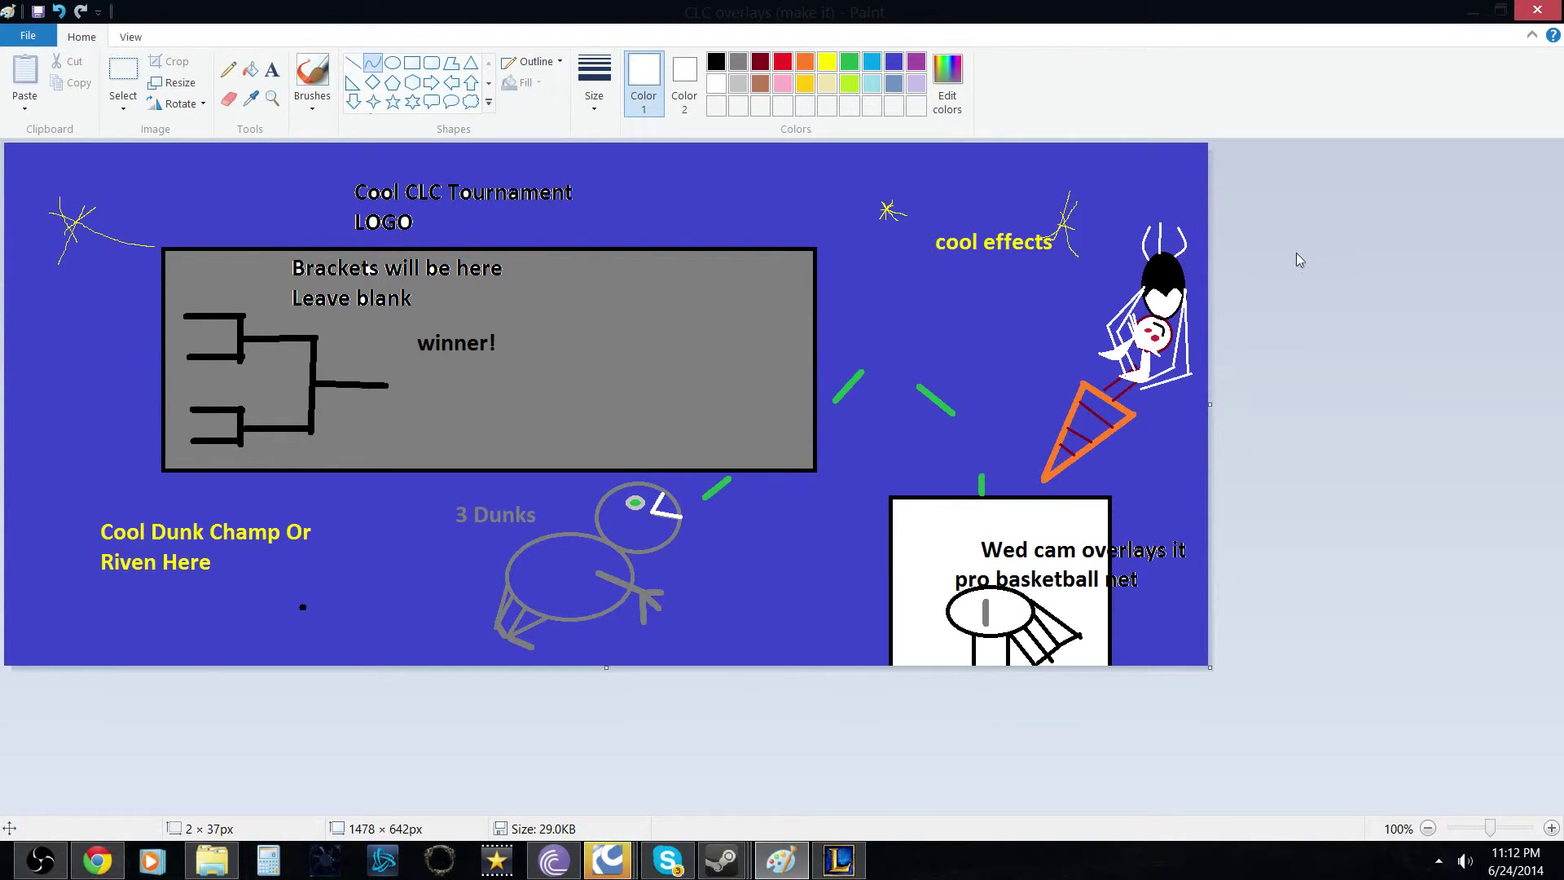
Close the ear loops with short curves on Riven's head and fill both white.
left_click_drag(1165, 254, 1168, 227)
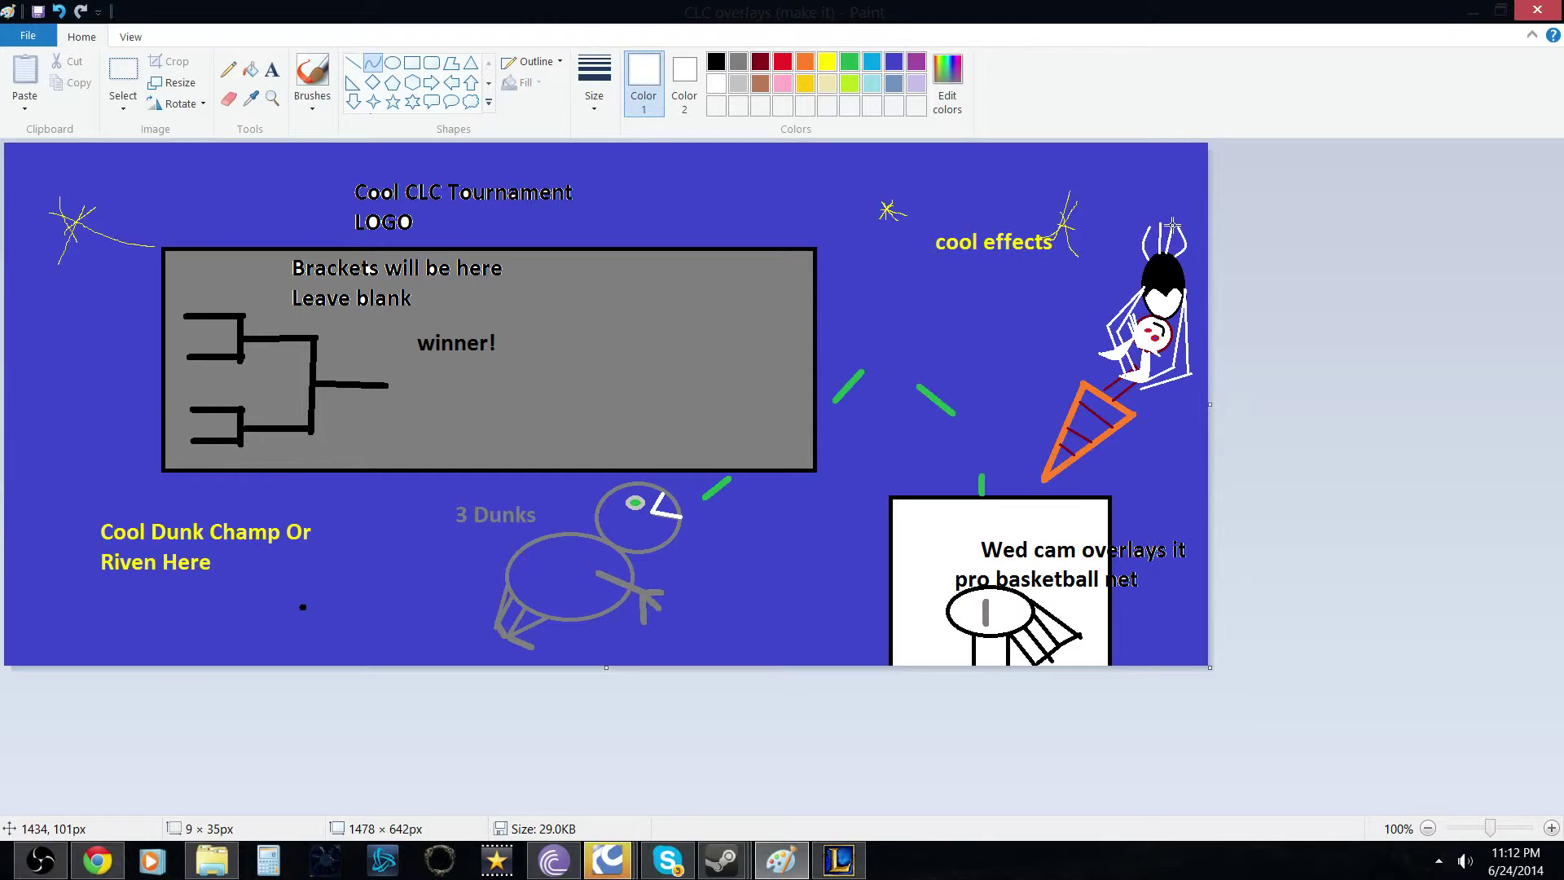
left_click(1346, 258)
left_click_drag(1170, 226, 1183, 229)
left_click_drag(1149, 226, 1164, 223)
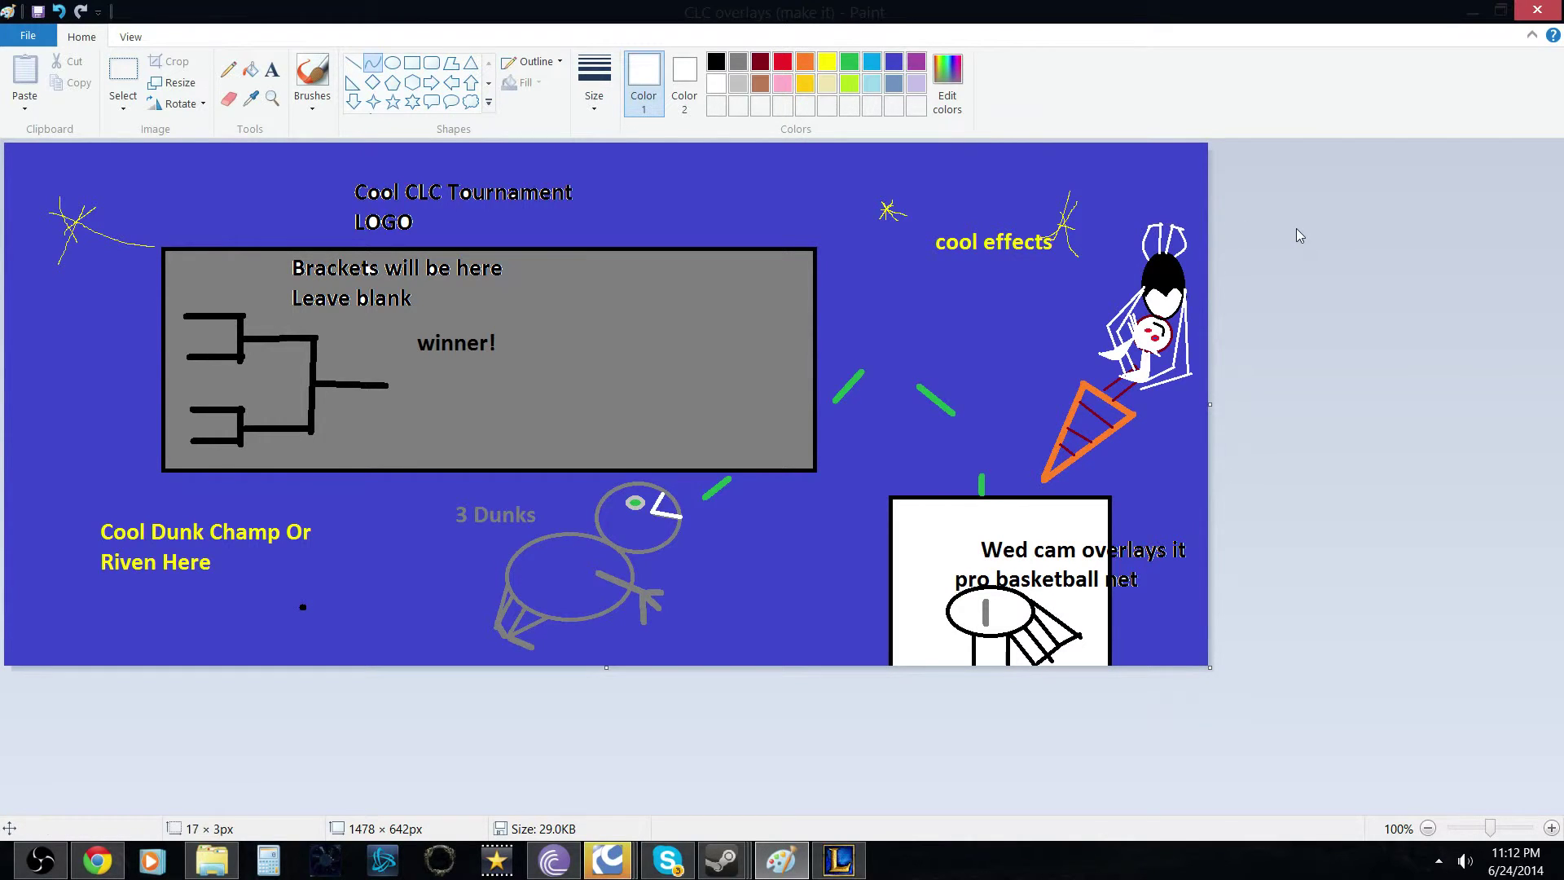
left_click(250, 69)
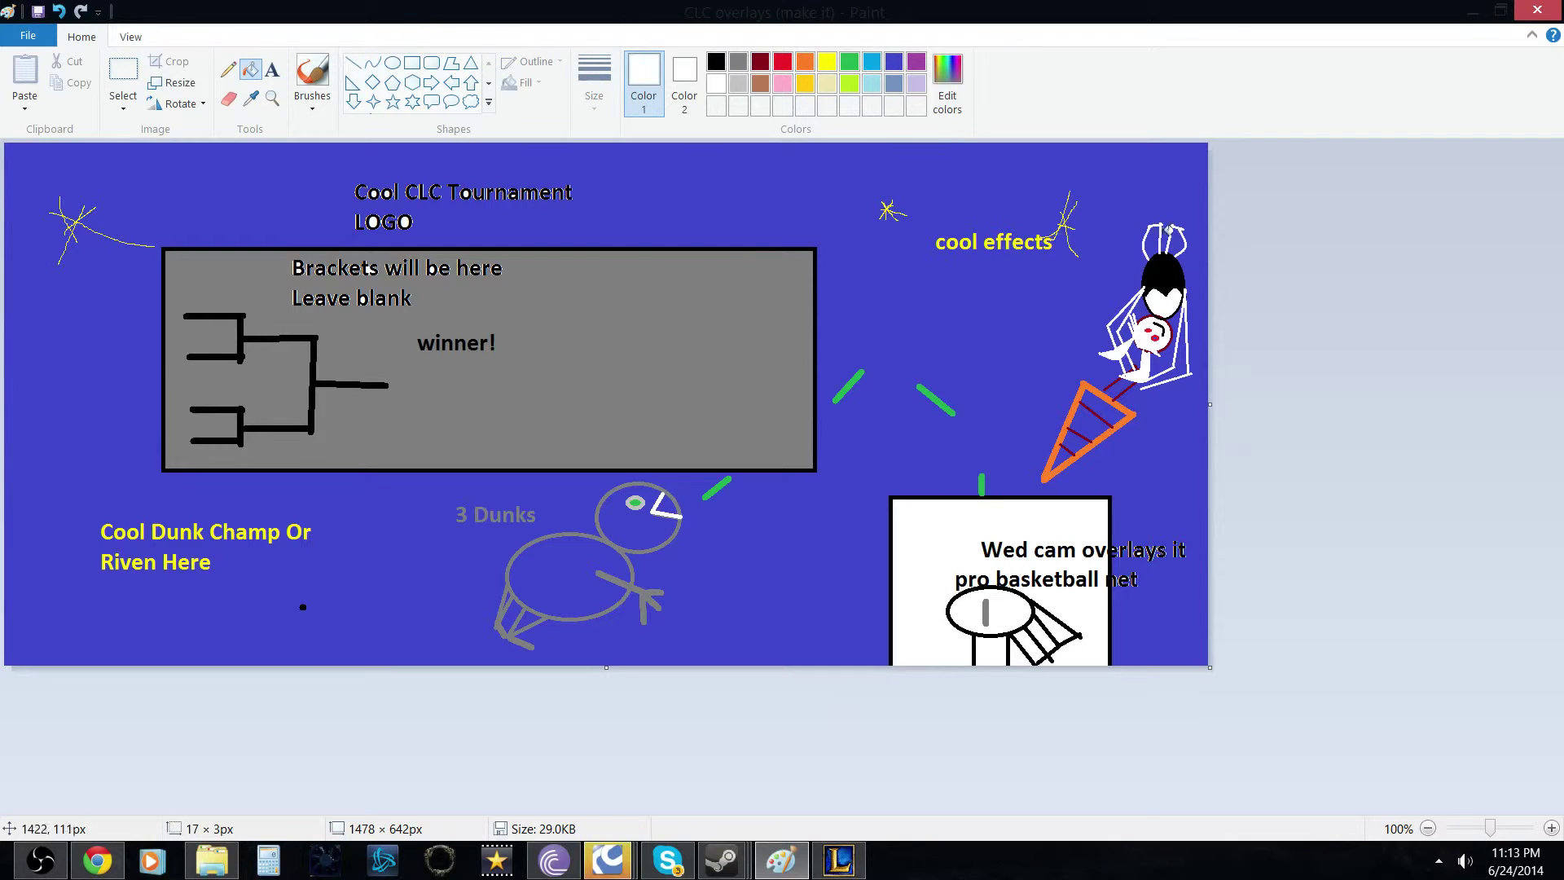
left_click(1154, 241)
left_click(1178, 242)
Draw black straight-line stripes up the bunny ears.
left_click(353, 62)
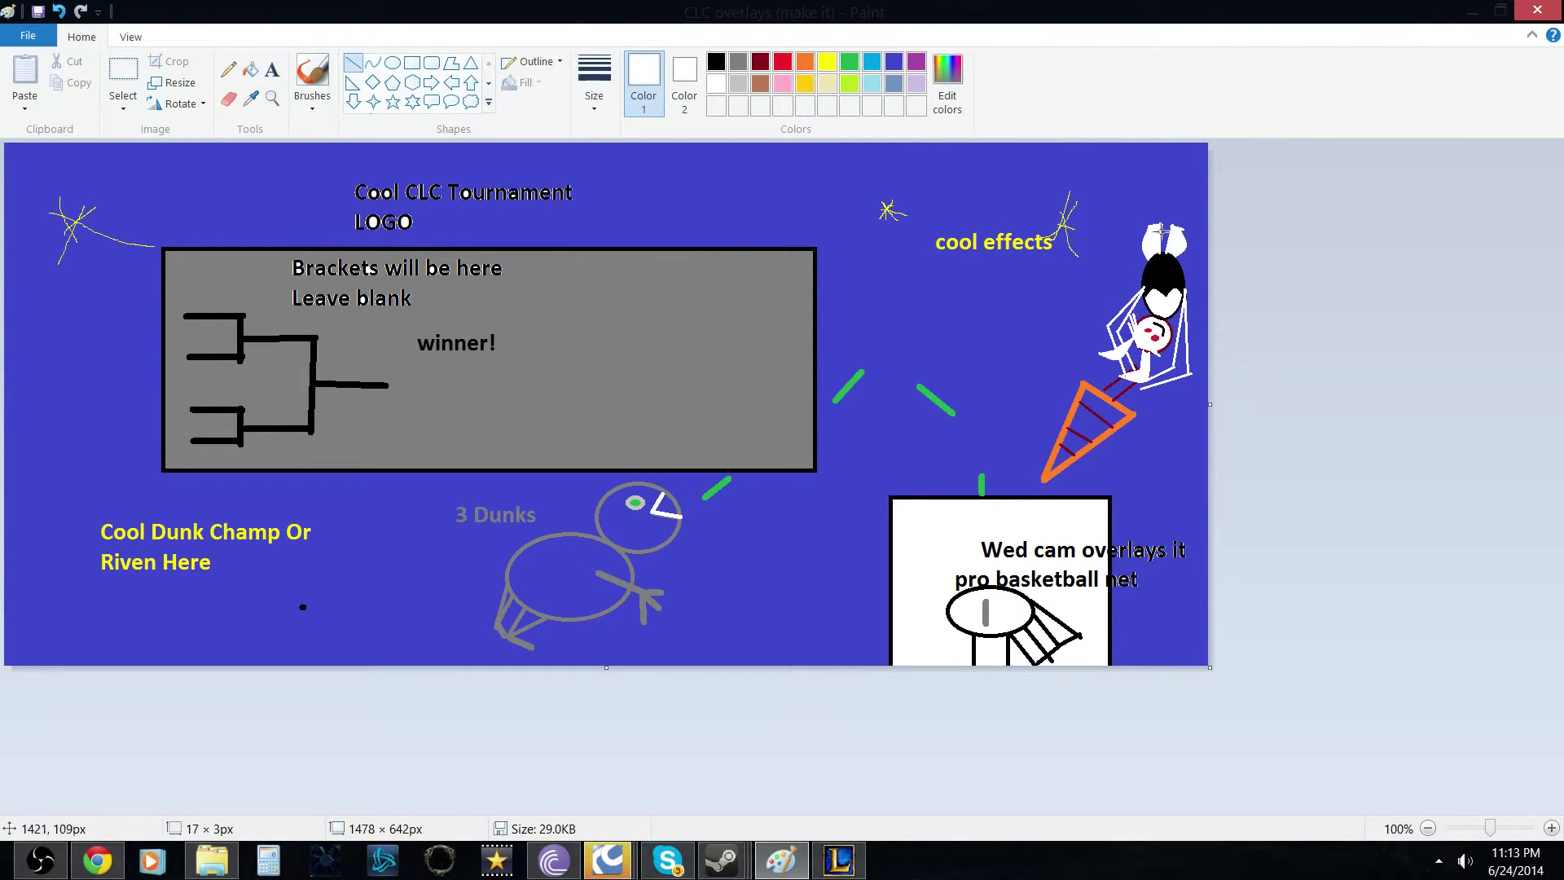
left_click(739, 62)
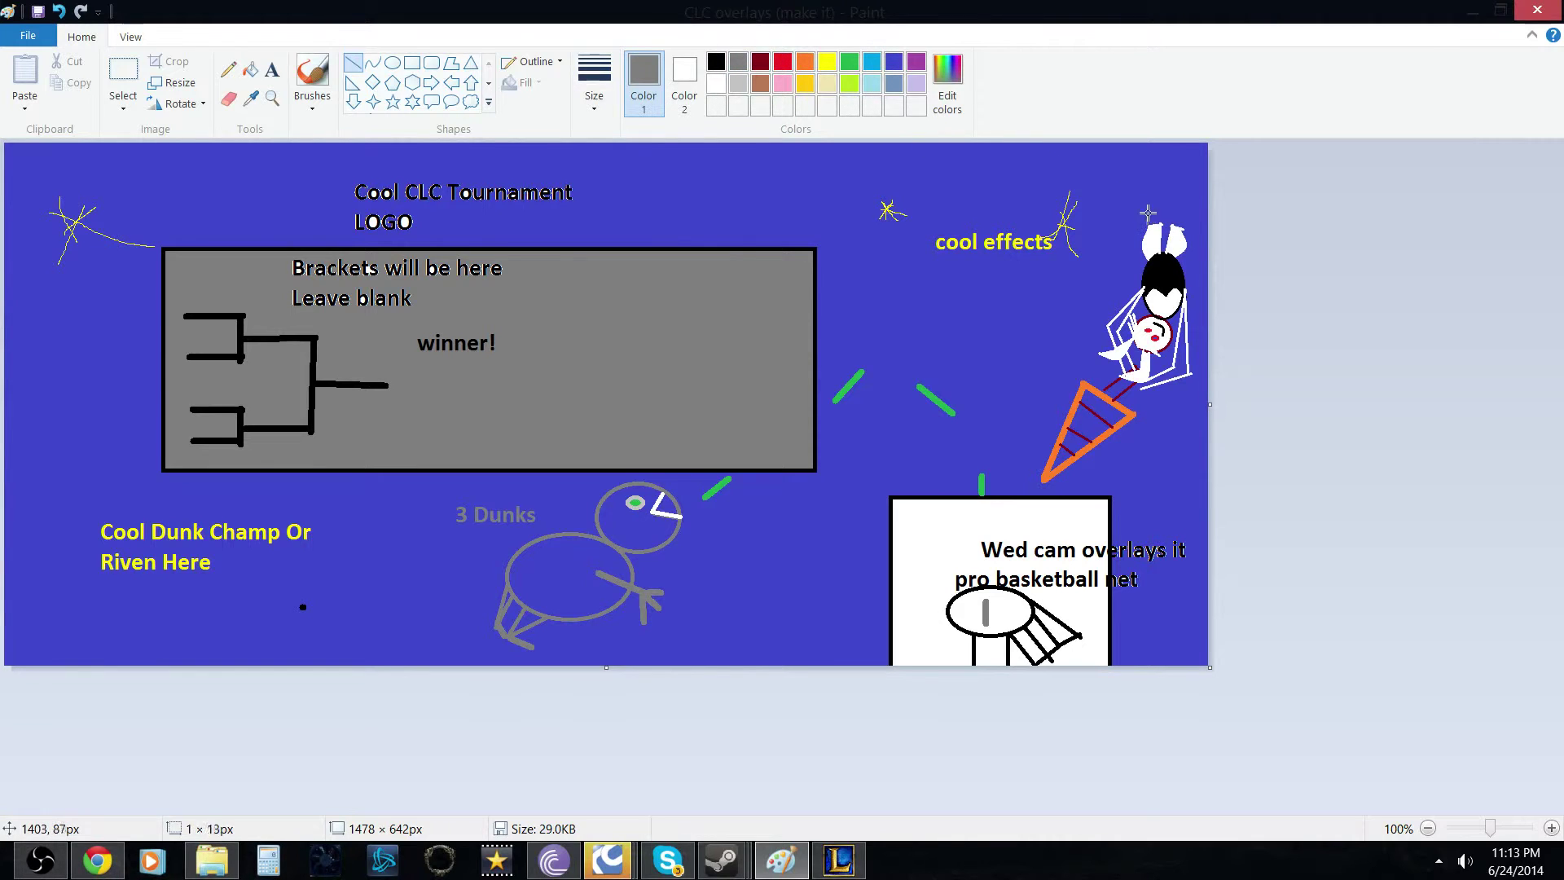
left_click(723, 63)
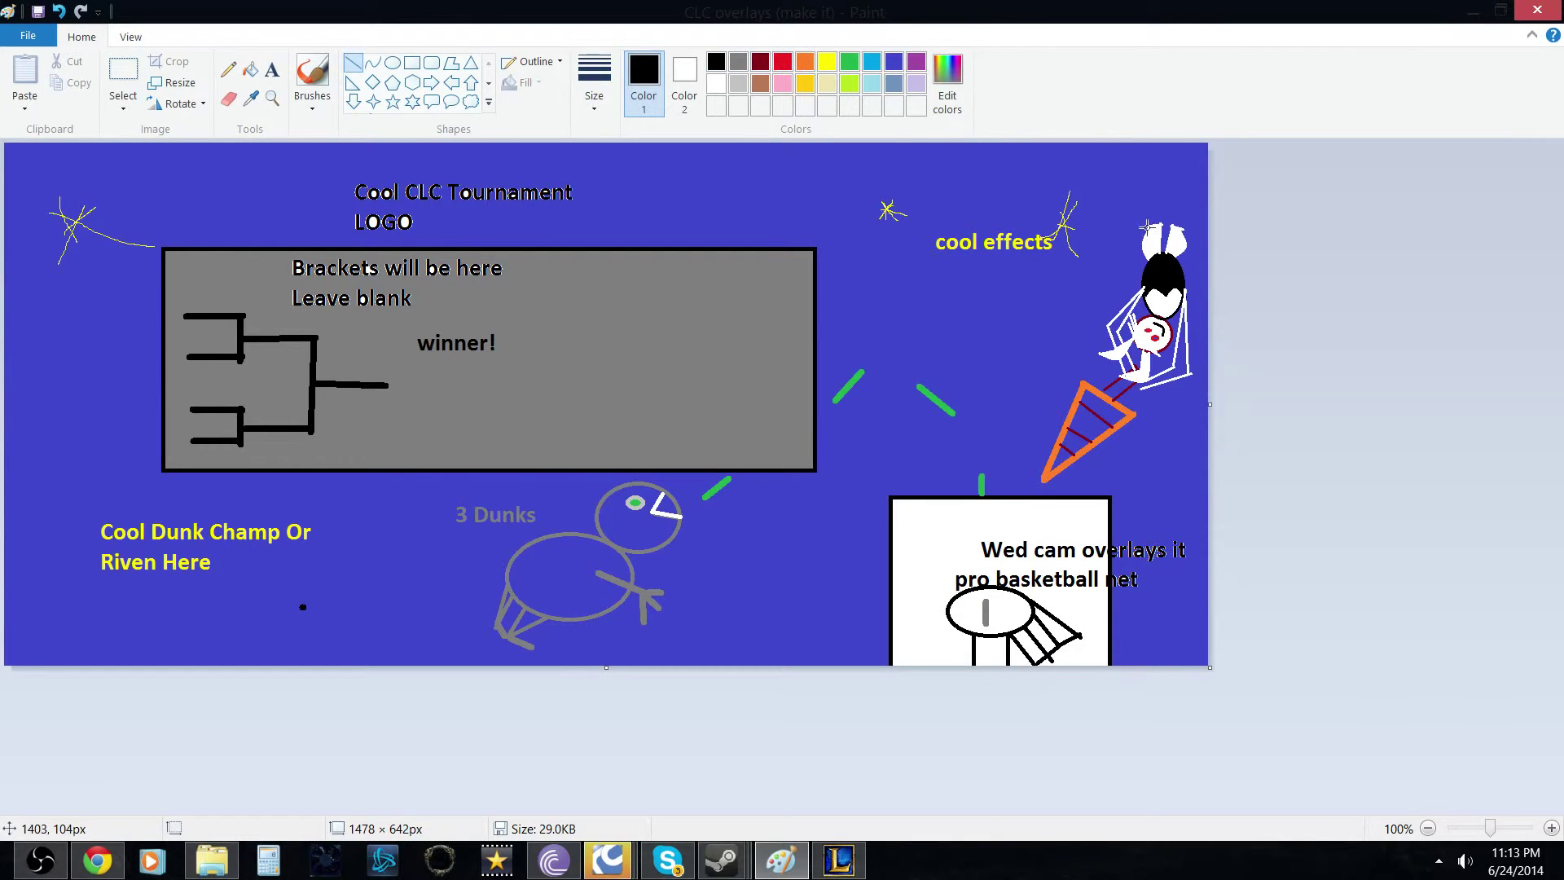
left_click_drag(1148, 224, 1153, 190)
left_click(1367, 249)
left_click_drag(1161, 223, 1169, 183)
left_click(1316, 269)
left_click_drag(1176, 223, 1194, 187)
left_click(1326, 256)
left_click(1309, 226)
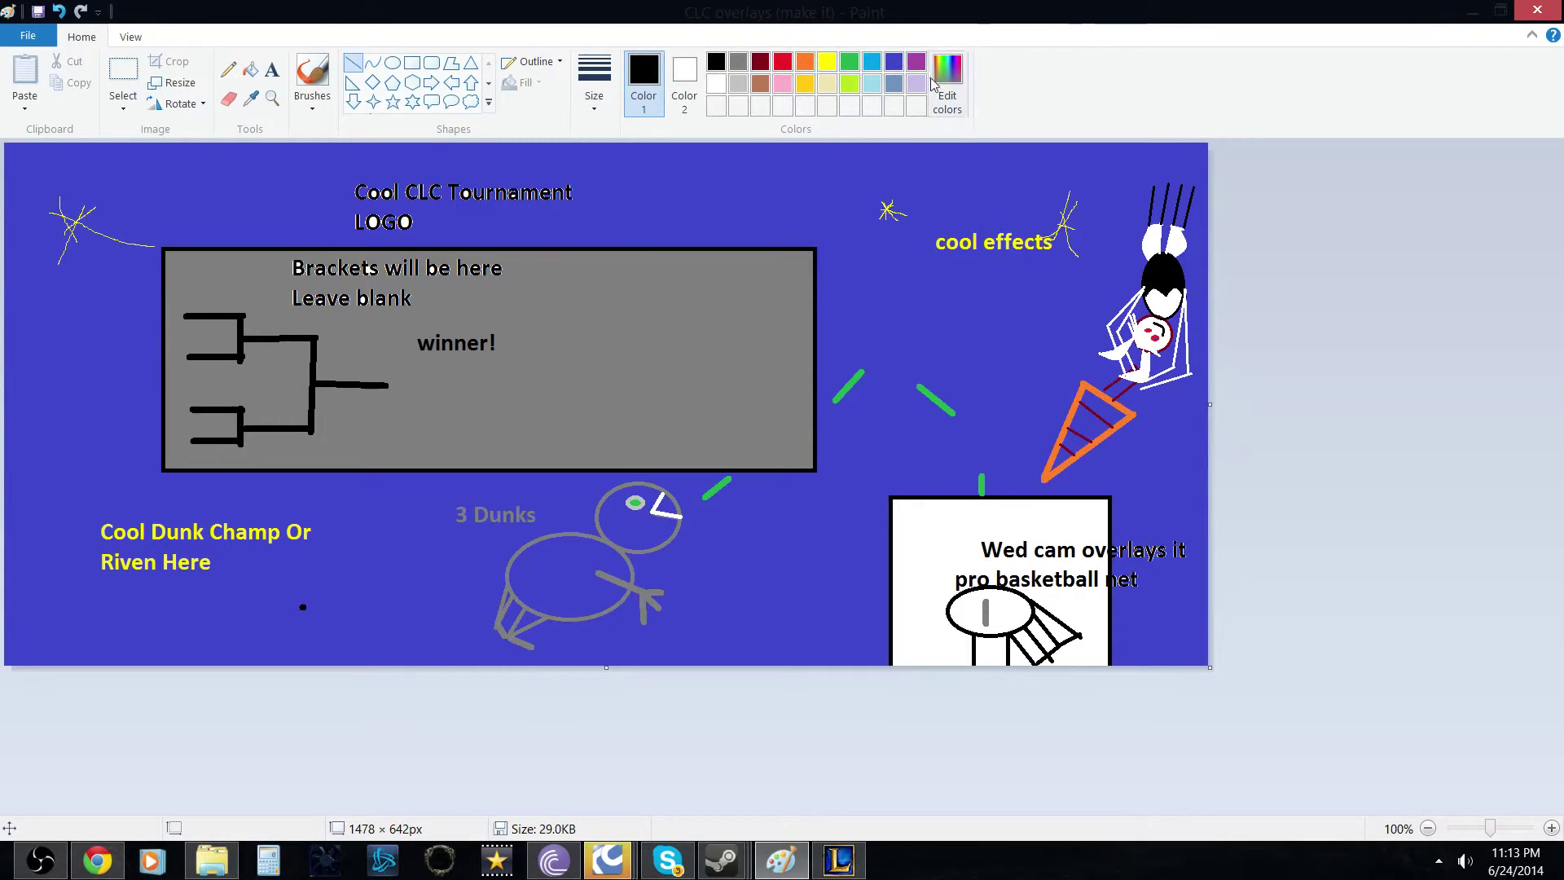
Draw a pink triangle at the first ear tip and start the second one.
left_click(784, 85)
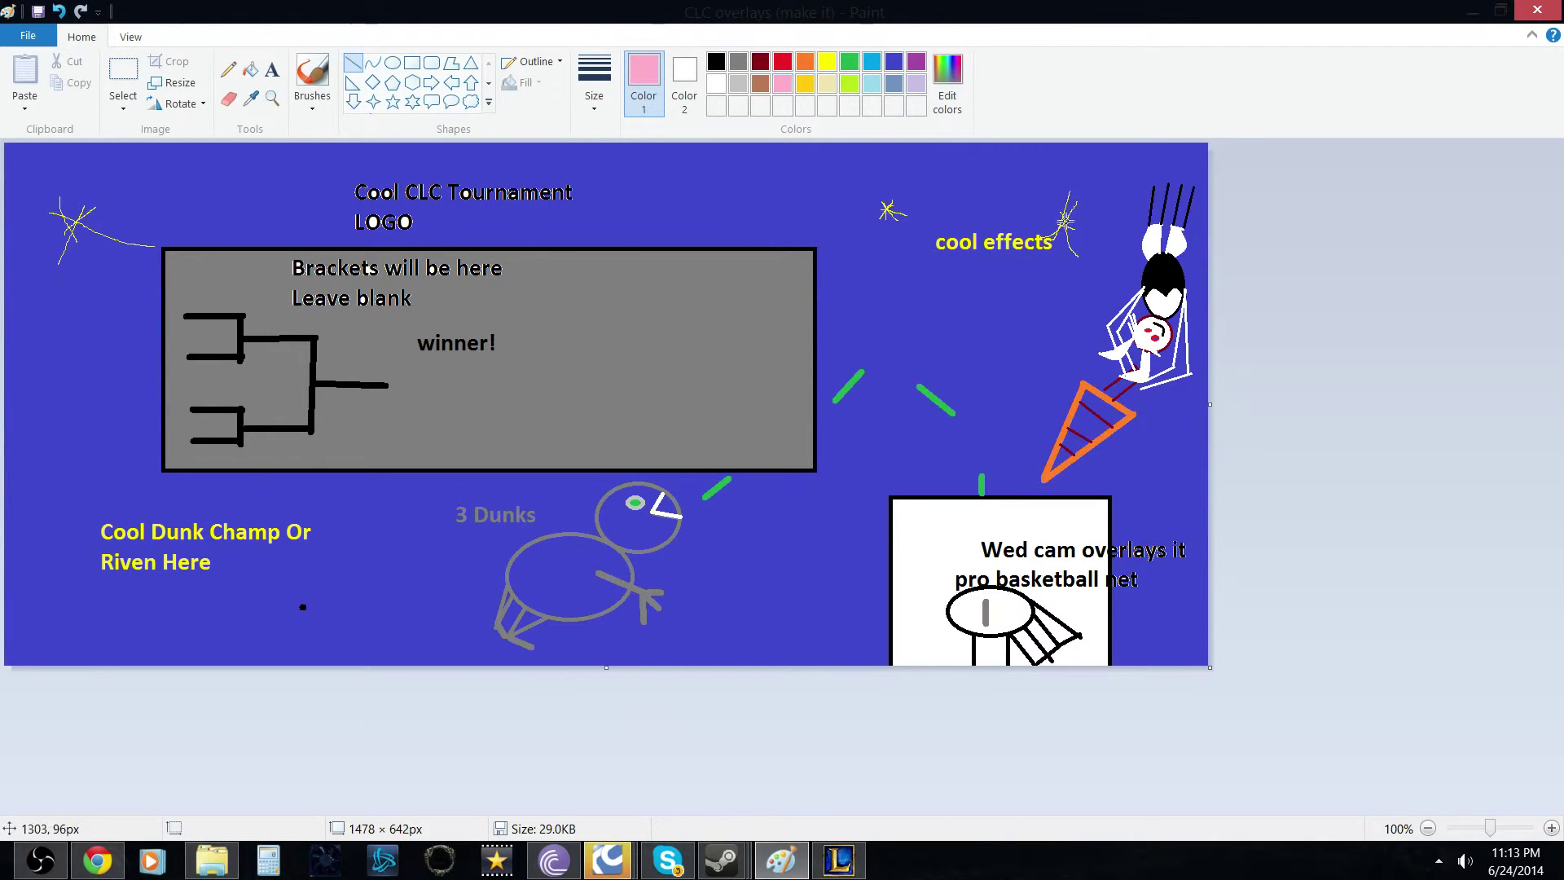
left_click_drag(1168, 182, 1135, 195)
left_click(1139, 189)
mouse_move(1139, 189)
left_mouse_down()
mouse_move(1167, 173)
mouse_move(1205, 188)
left_mouse_up()
left_click(1230, 202)
left_click(1299, 210)
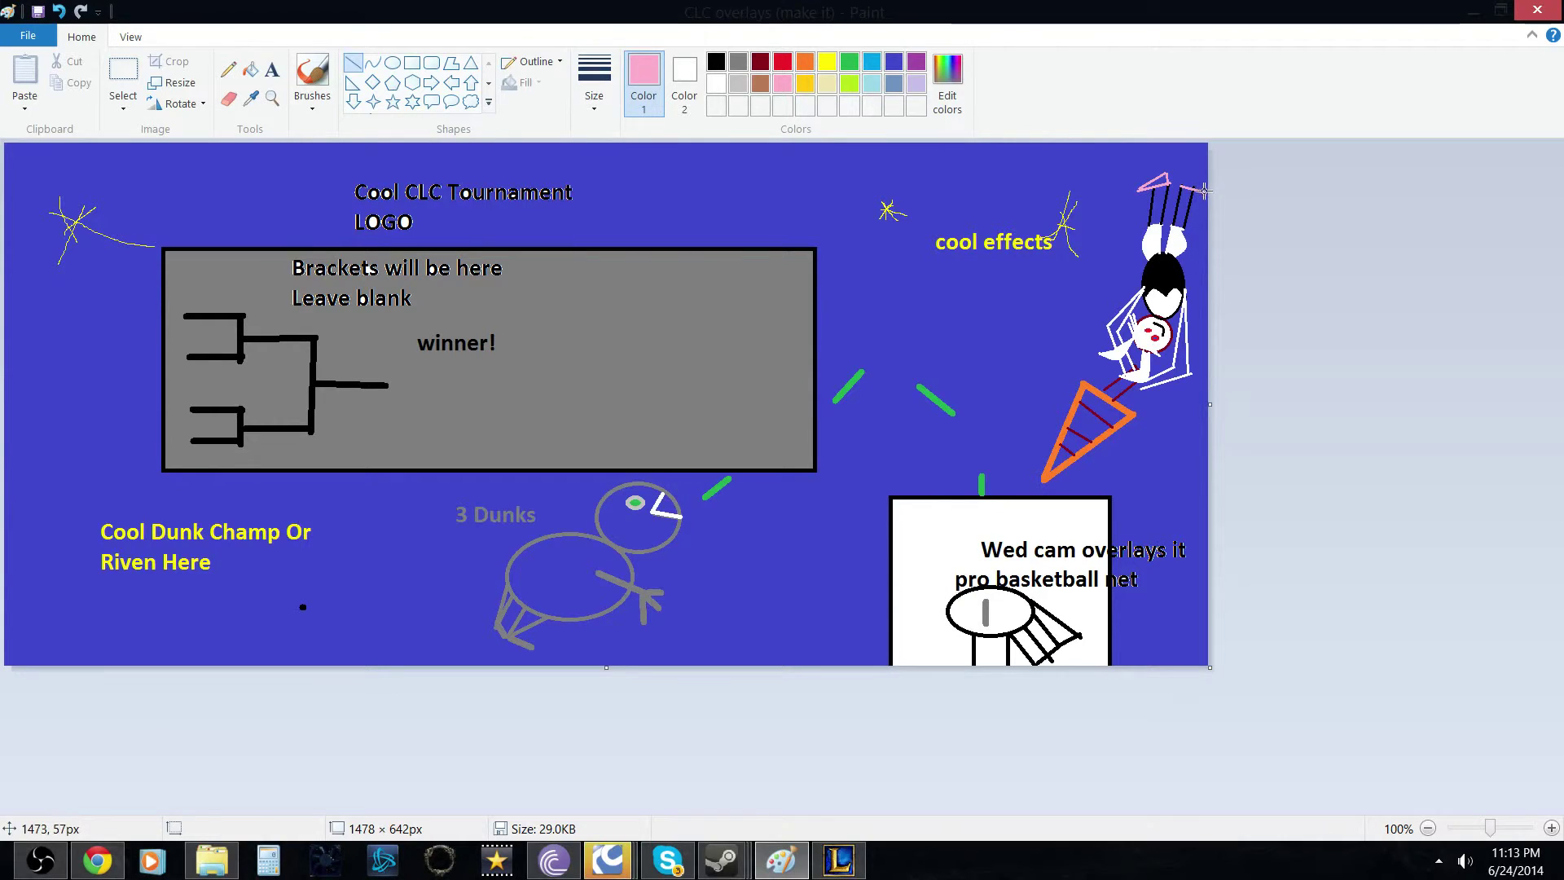
mouse_move(1202, 189)
left_mouse_down()
mouse_move(1184, 172)
mouse_move(1182, 189)
left_mouse_up()
Finish the second pink triangle, fill both ear tips pink, and save the drawing.
left_click(1267, 218)
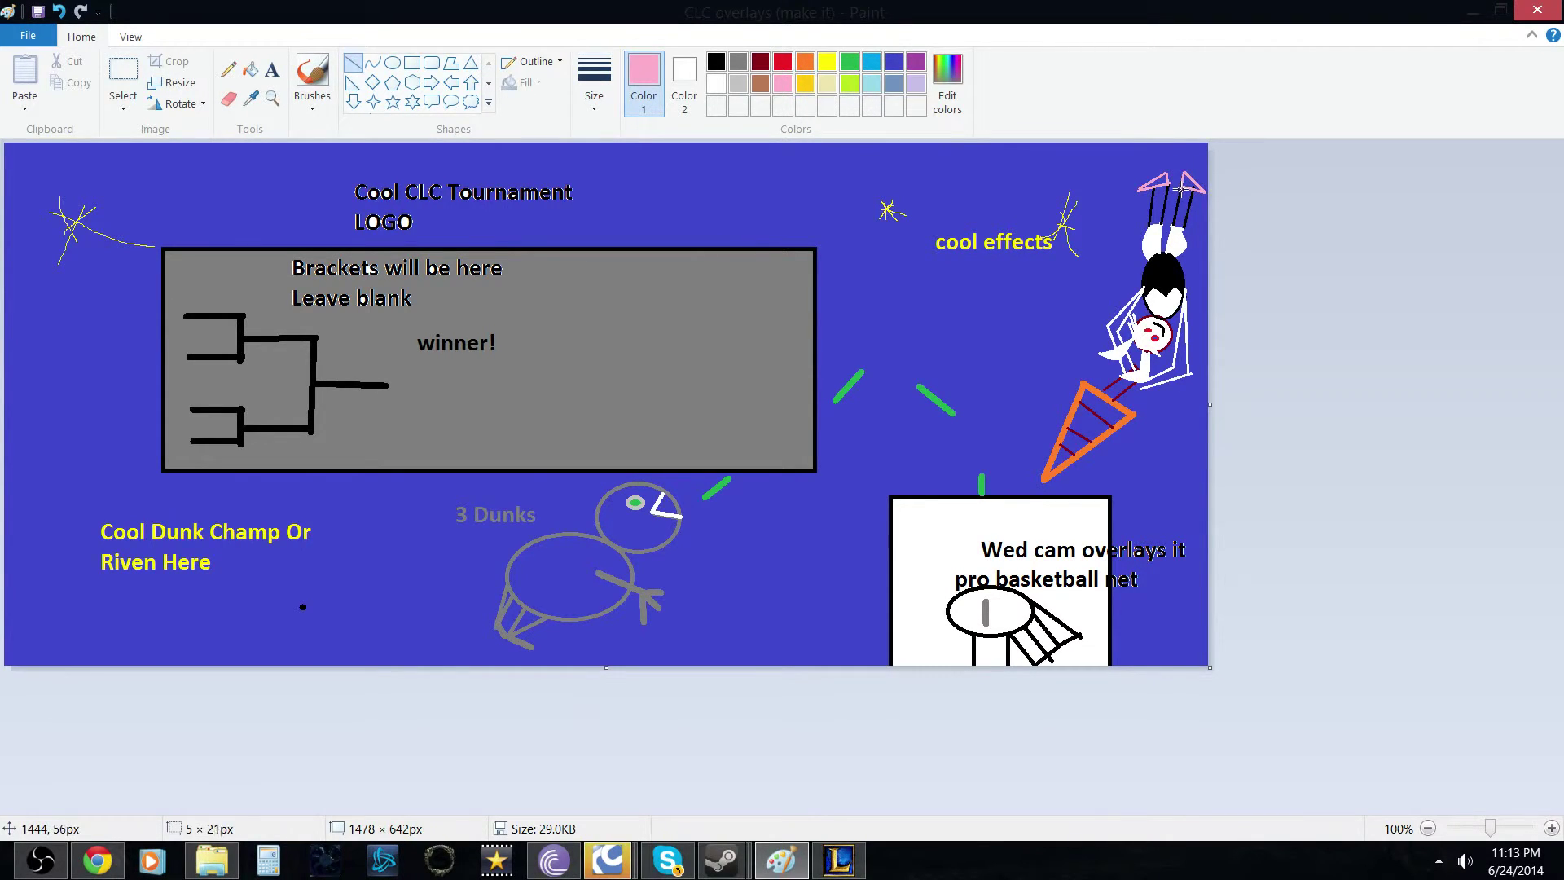
left_click(1293, 230)
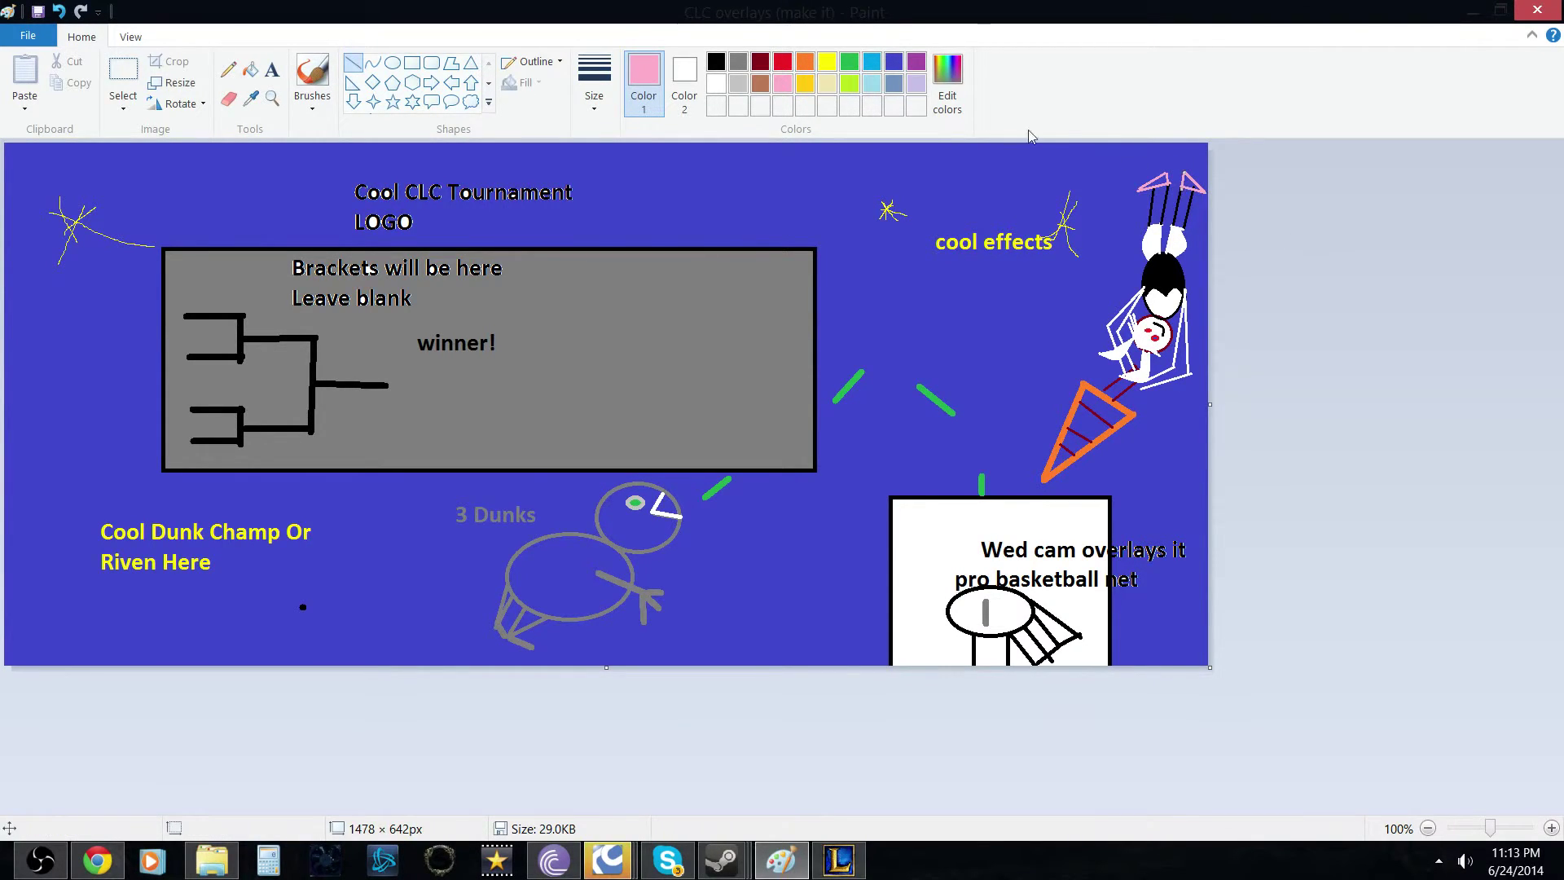
left_click(250, 70)
left_click(1160, 181)
left_click(1188, 182)
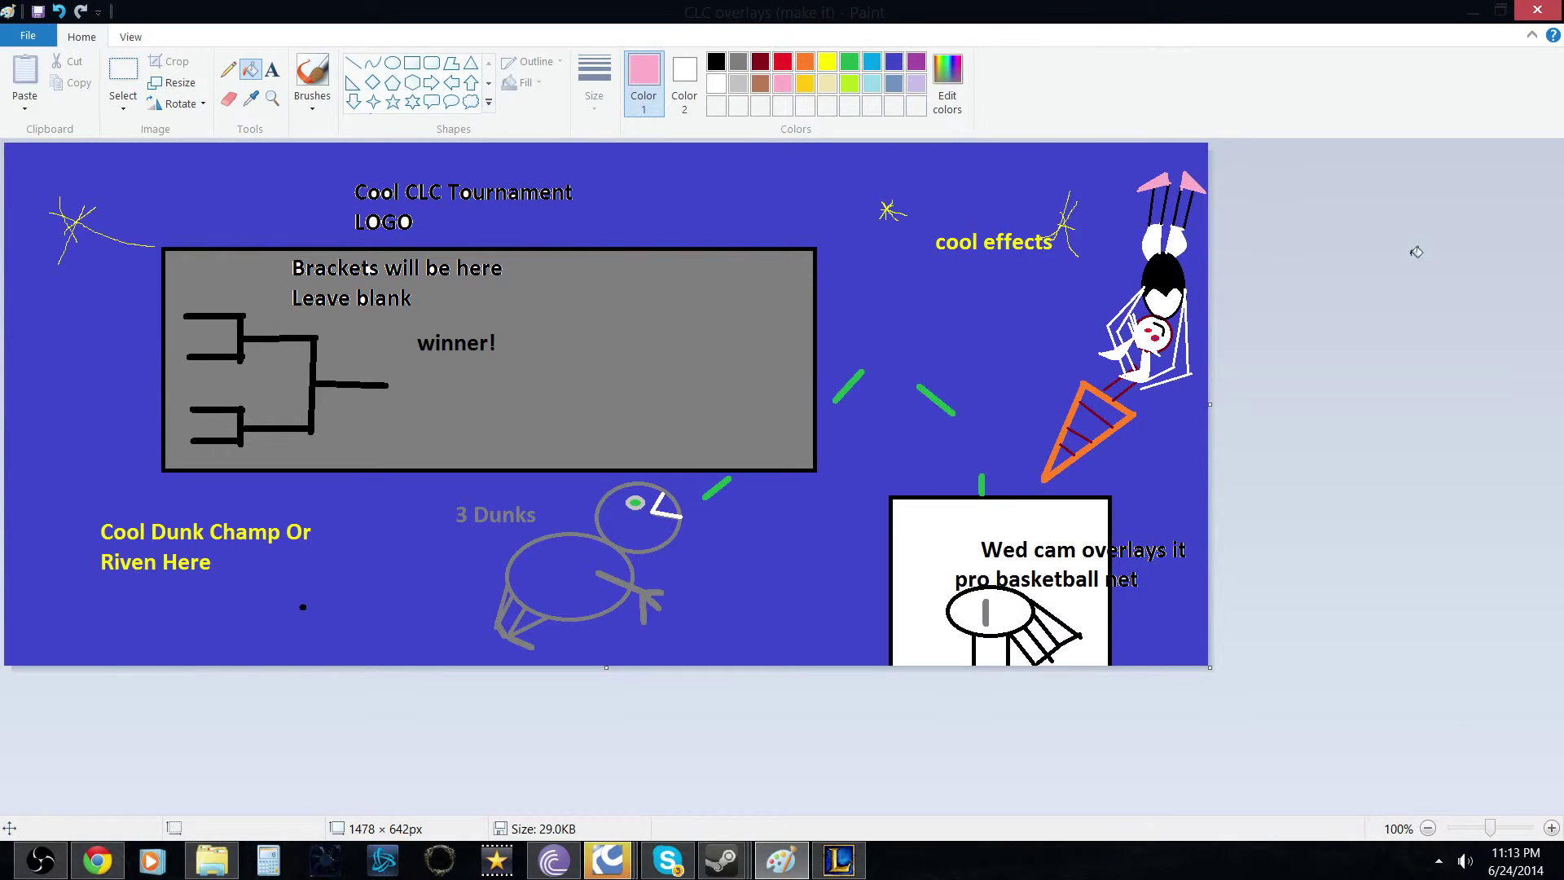
left_click(28, 35)
left_click(77, 155)
Undo a trial pink fill and paint the striped ear section solid black.
left_click(352, 63)
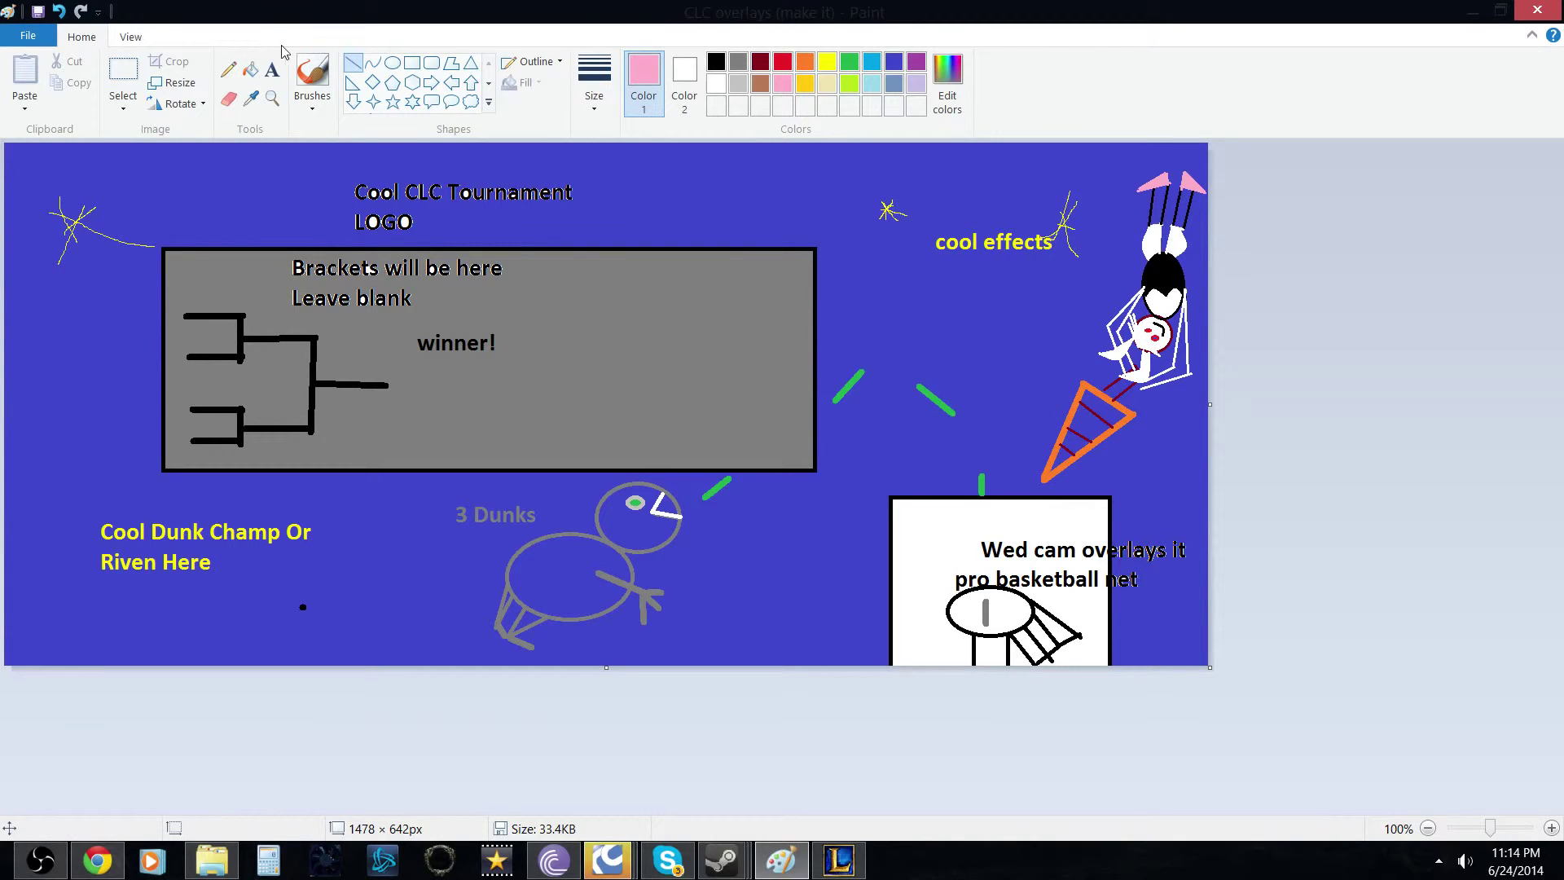
left_click(252, 71)
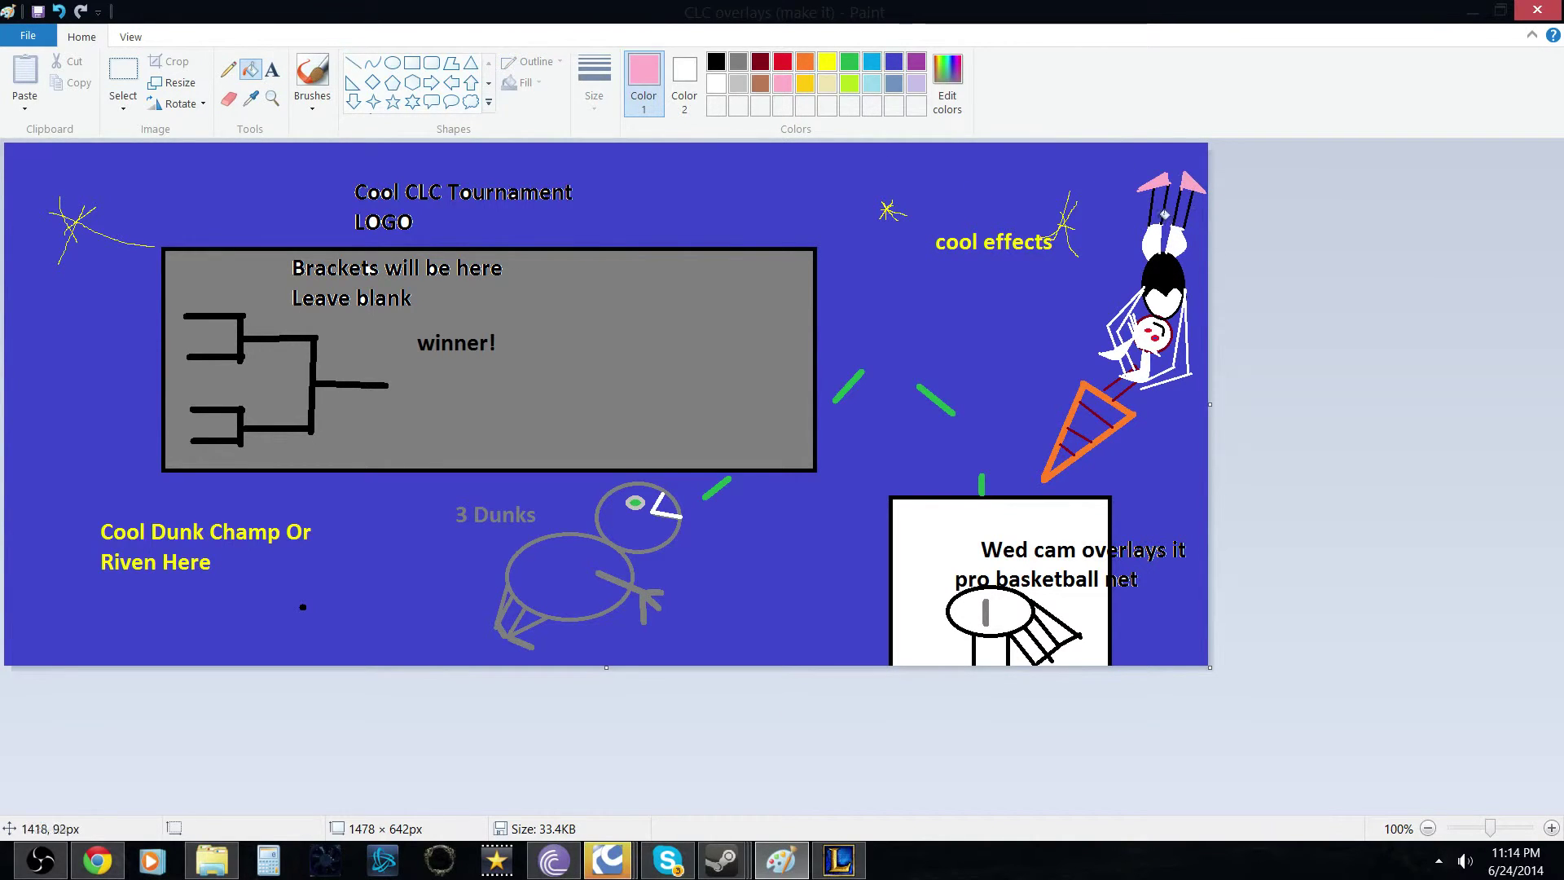
left_click(1156, 206)
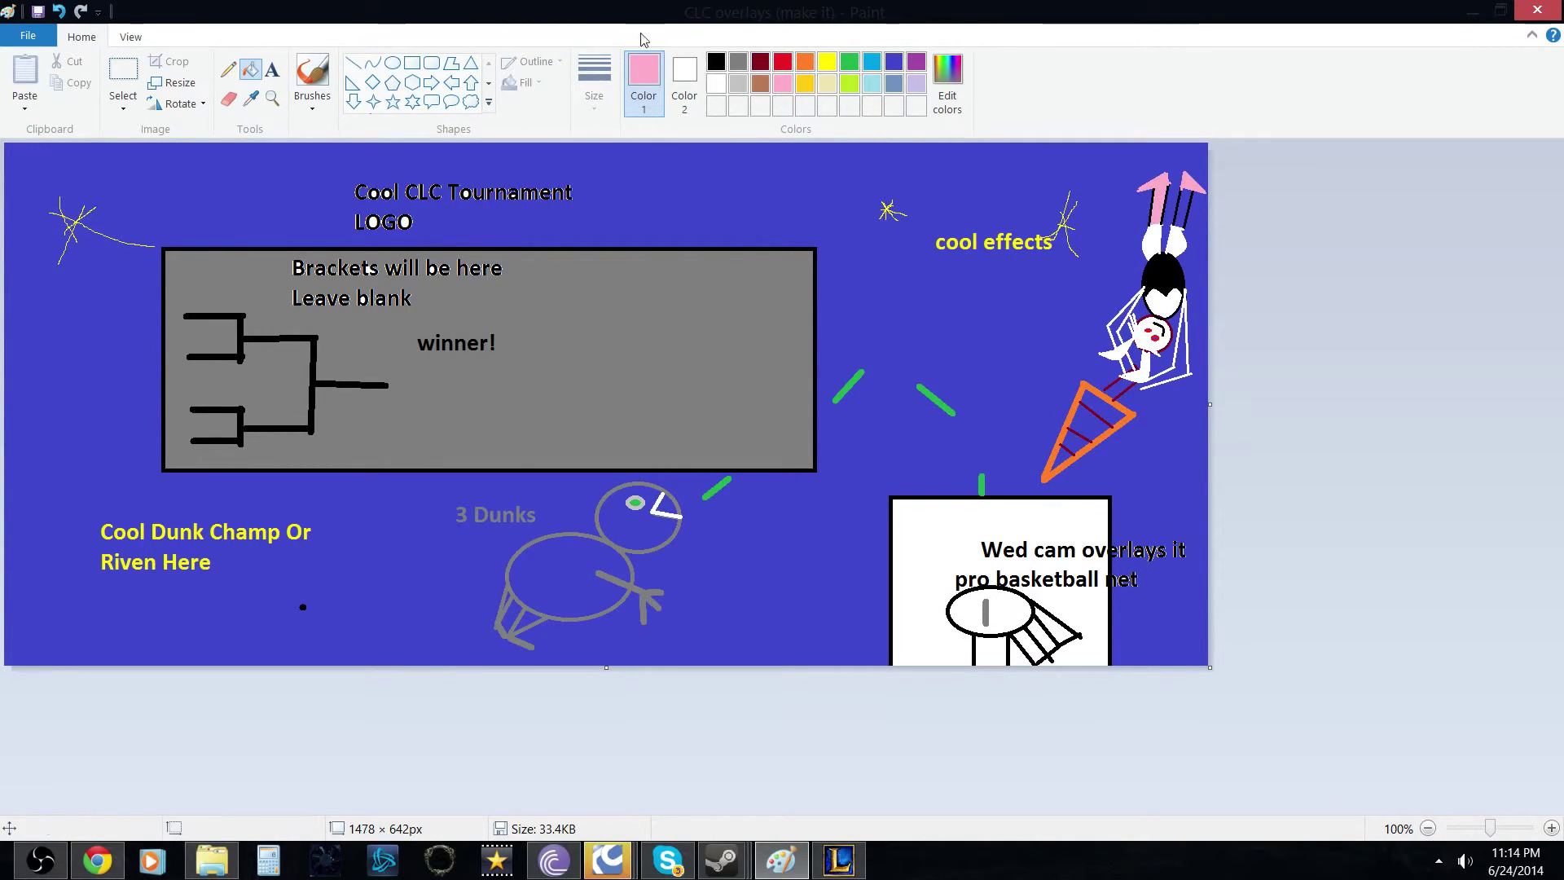
left_click(62, 10)
left_click(718, 63)
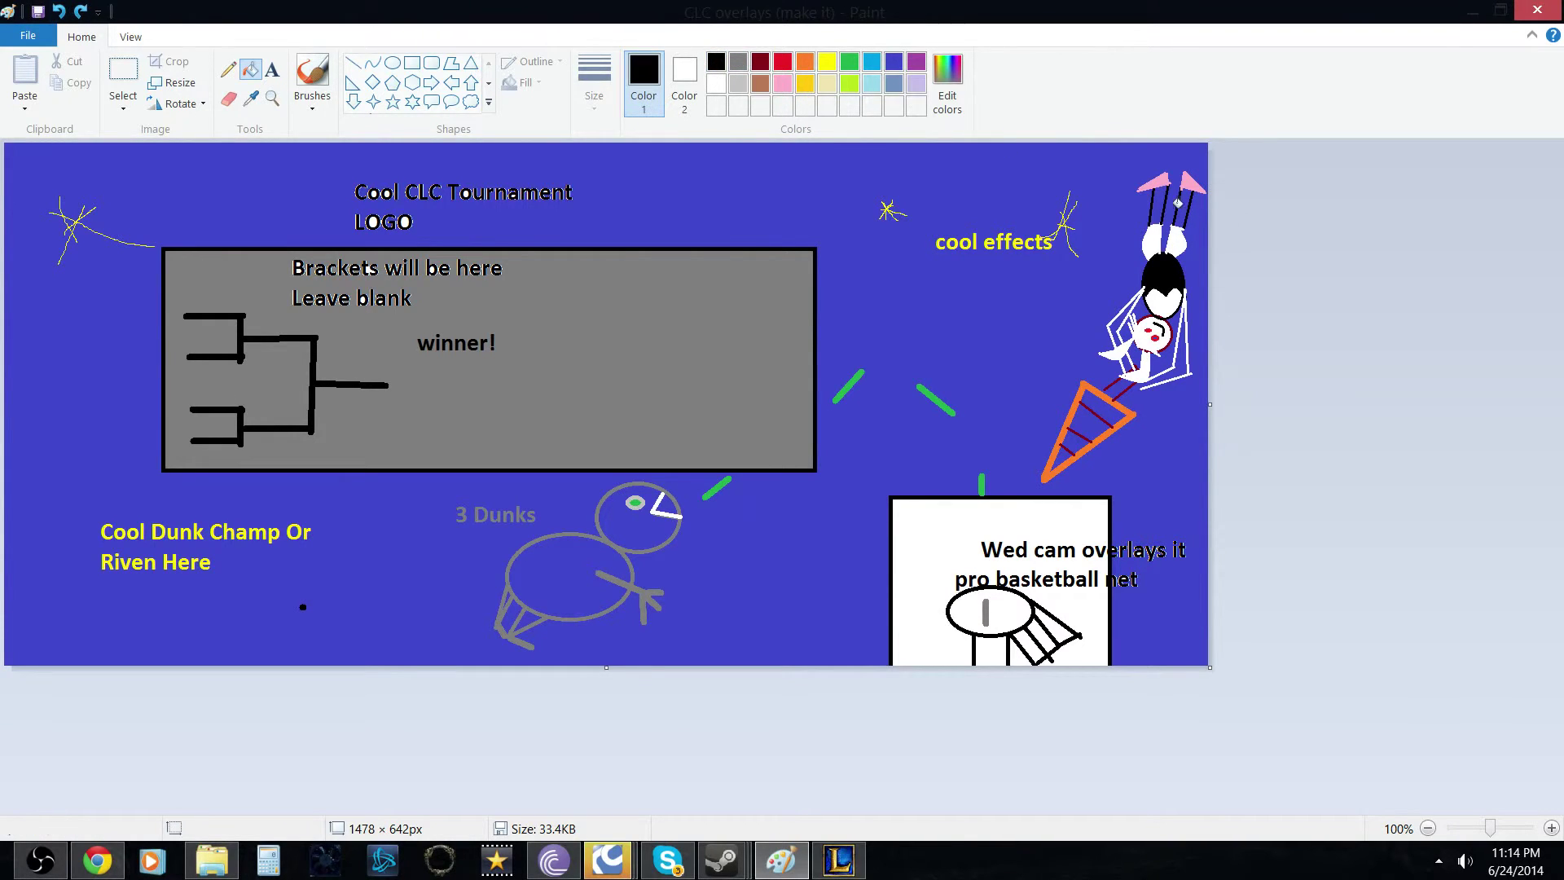
mouse_move(1159, 189)
left_mouse_down()
mouse_move(1152, 221)
mouse_move(1178, 223)
left_mouse_up()
Add a short black line on the ear, then sample the background blue as drawing colour.
left_click(353, 62)
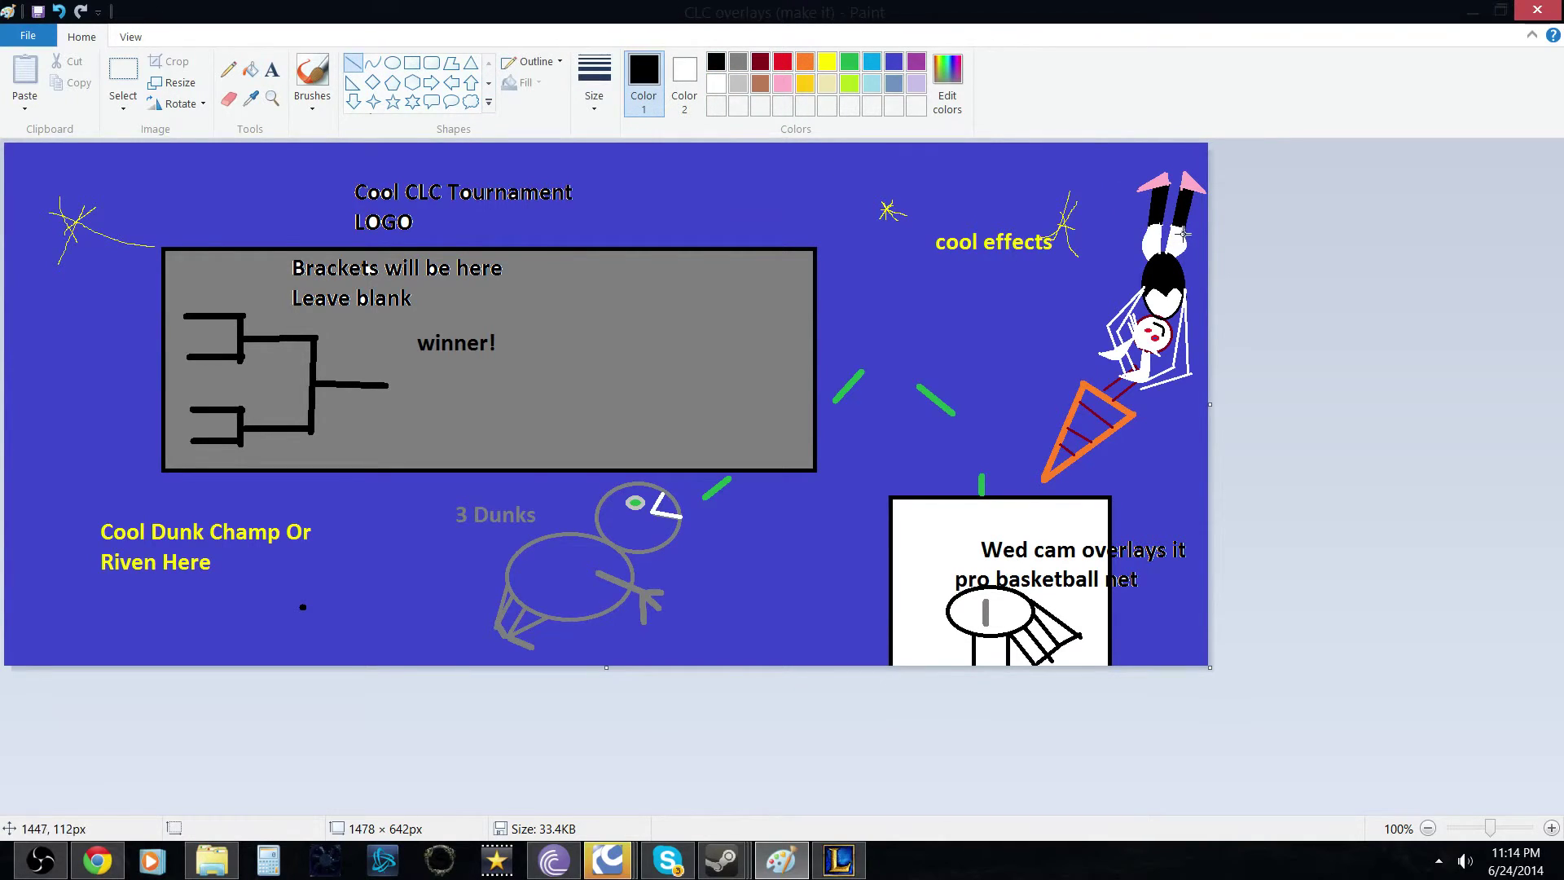
left_click_drag(1182, 233, 1185, 203)
left_click(251, 97)
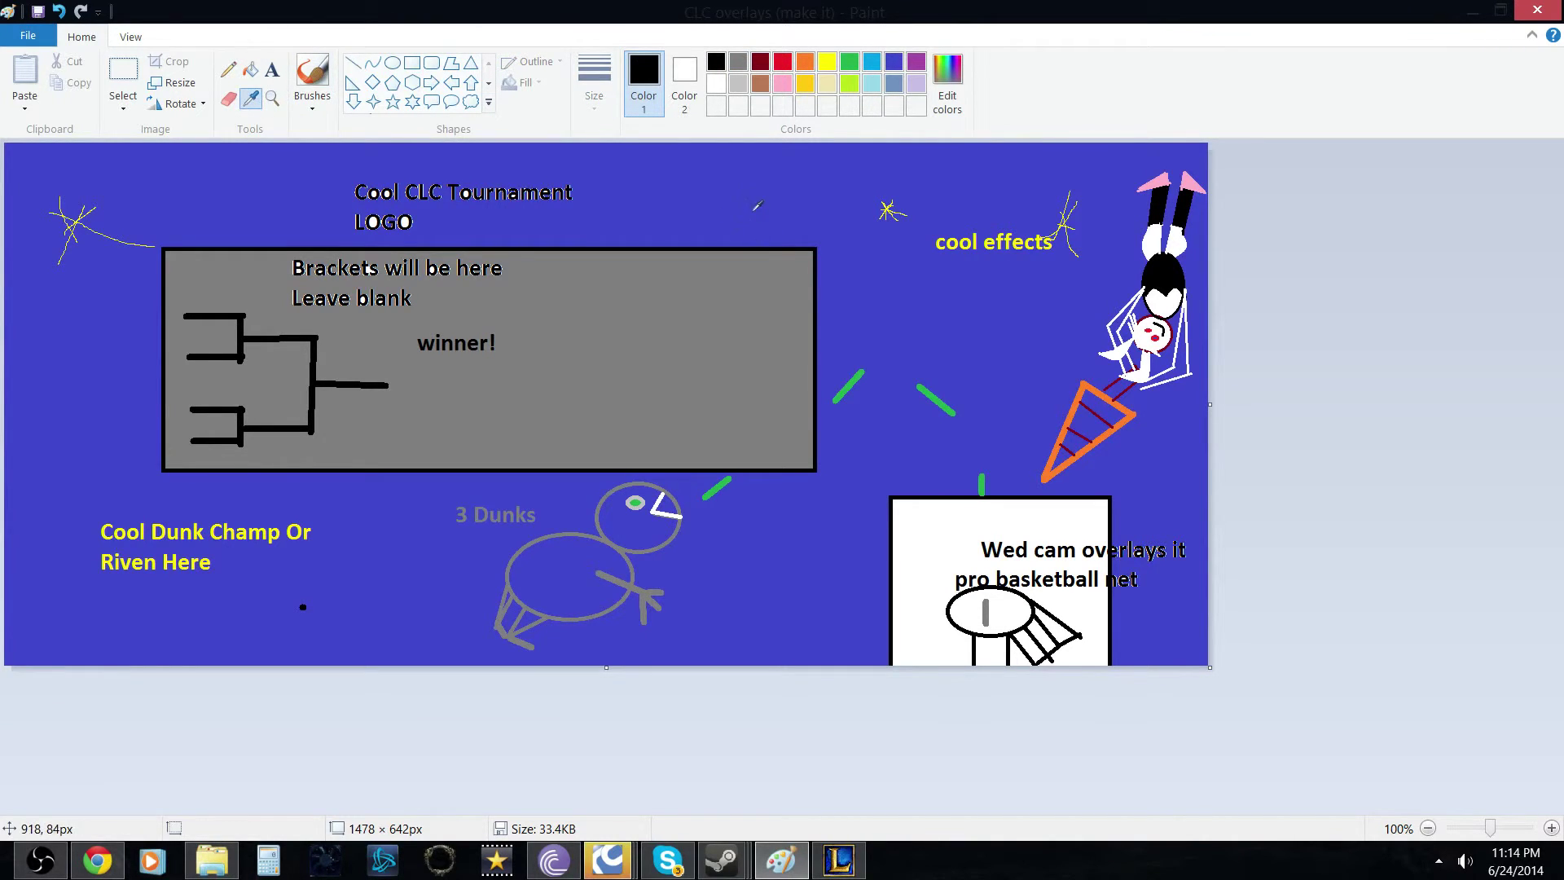
left_click(752, 211)
Select the Brushes tool and save the CLC overlay drawing.
left_click(321, 73)
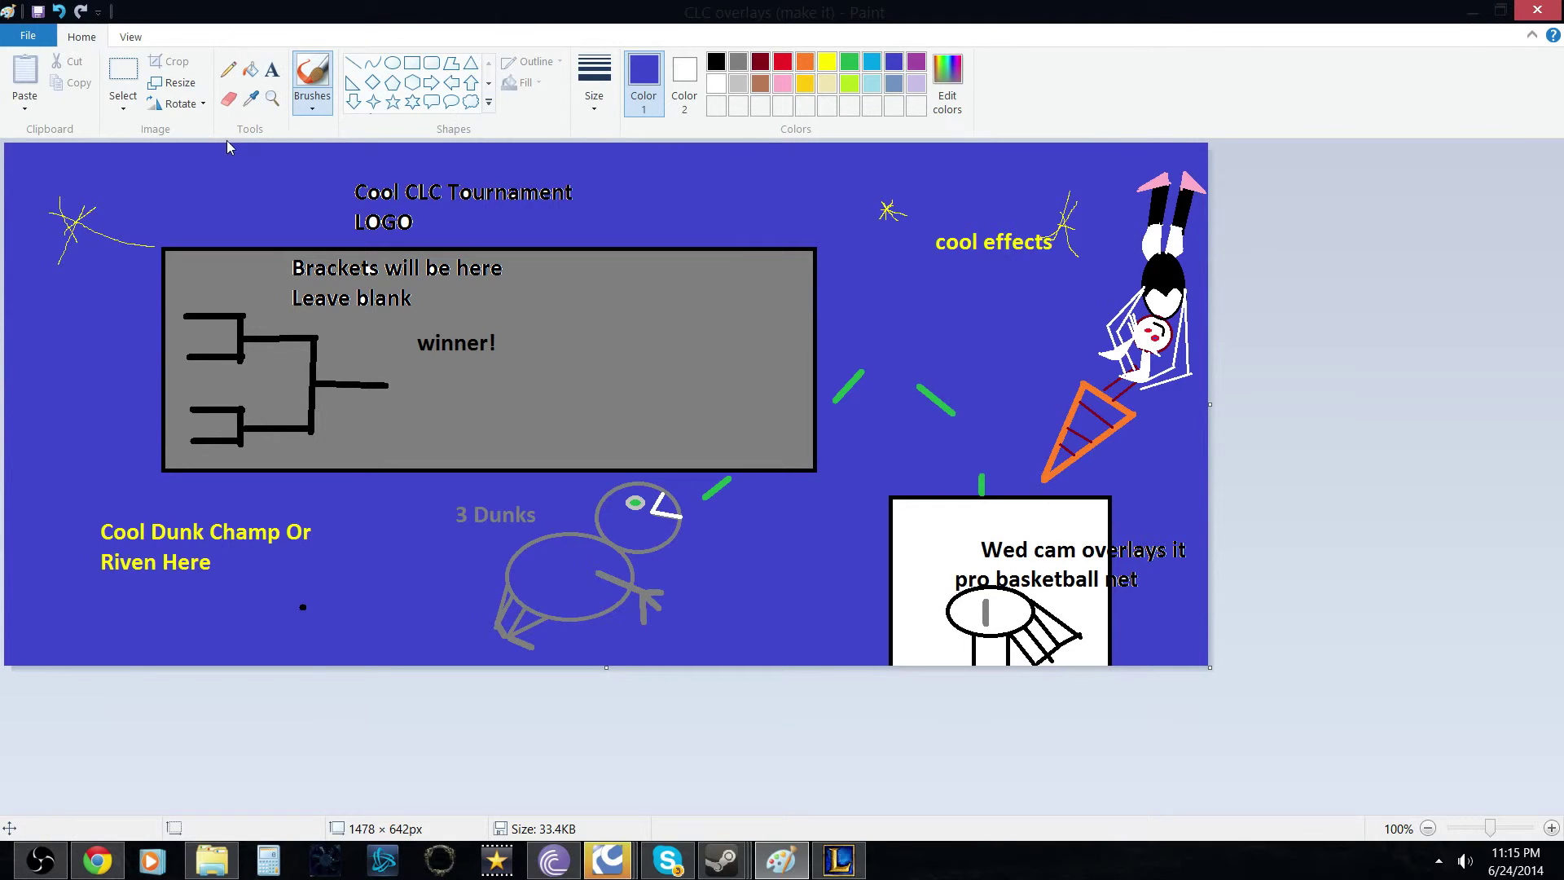
left_click(28, 35)
left_click(55, 157)
left_click(114, 859)
left_click(108, 8)
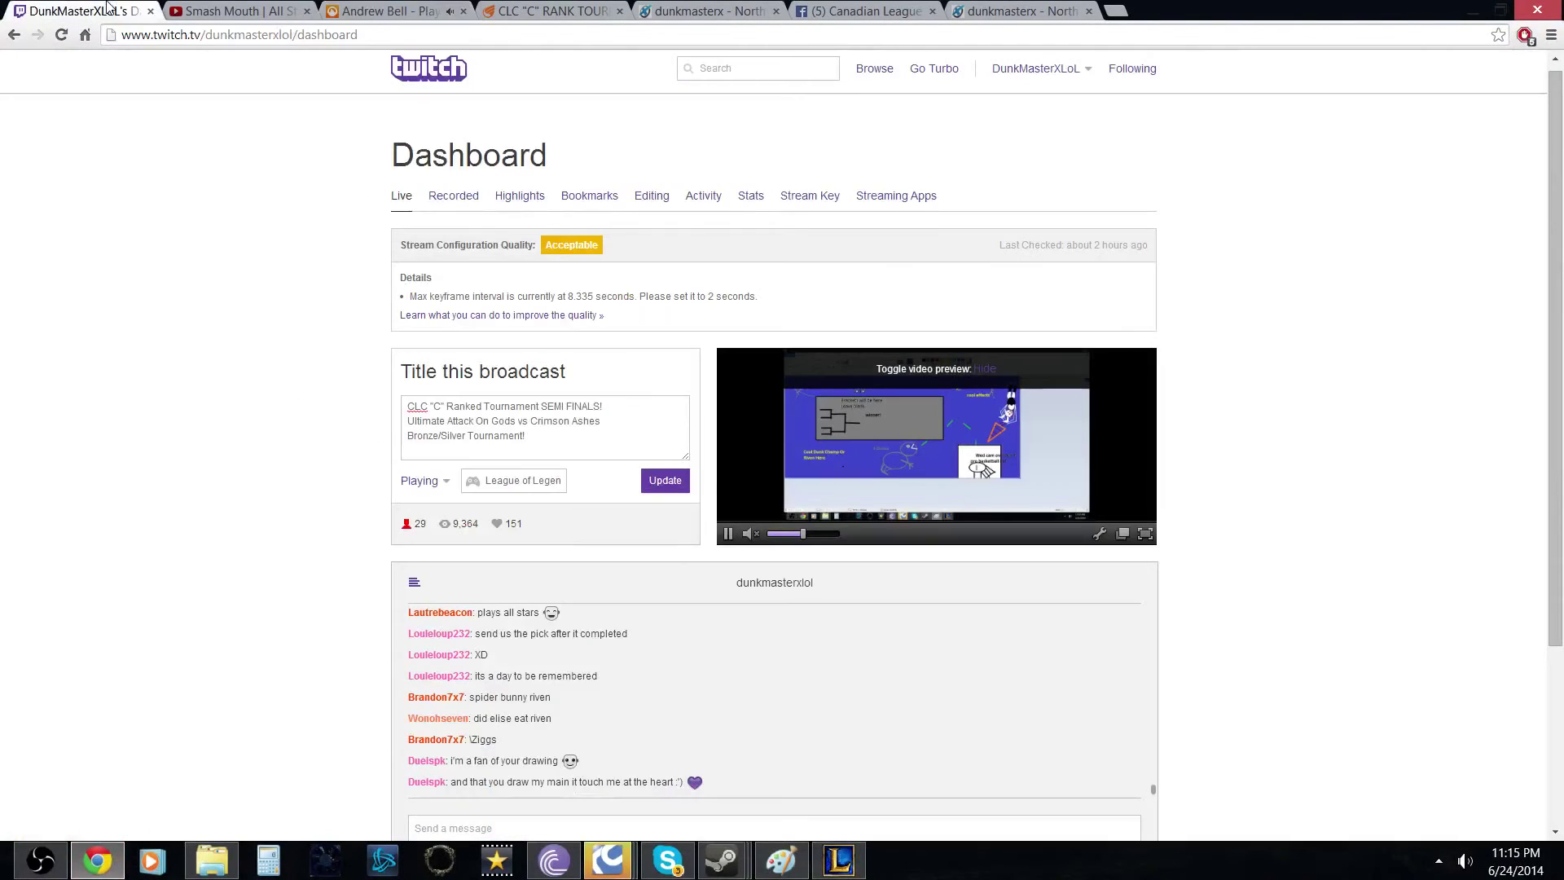
scroll(303, 551, "down", 1)
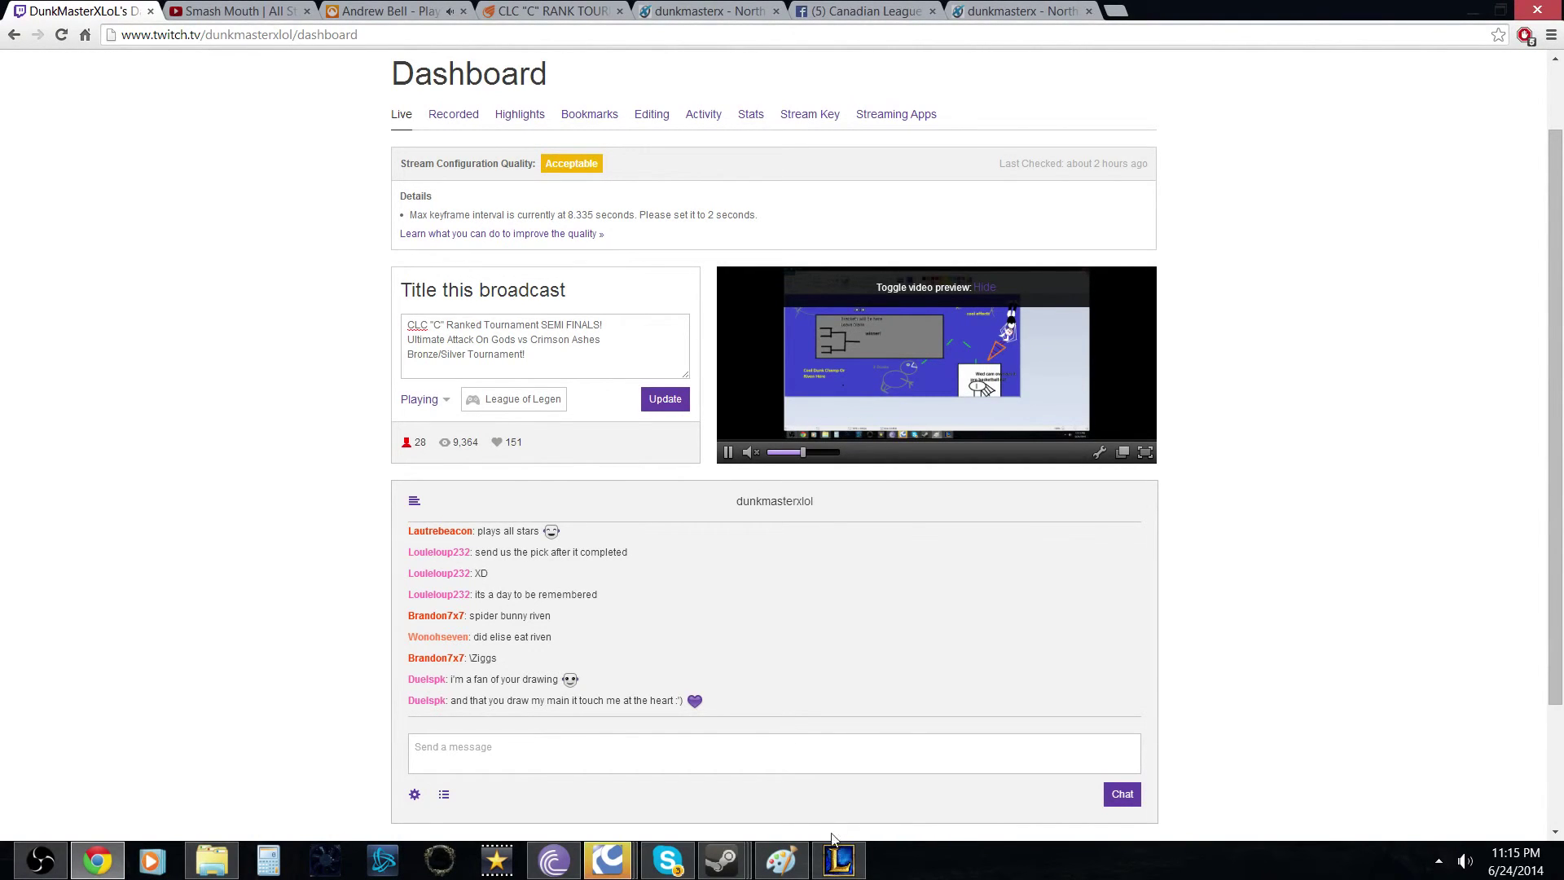
left_click(839, 860)
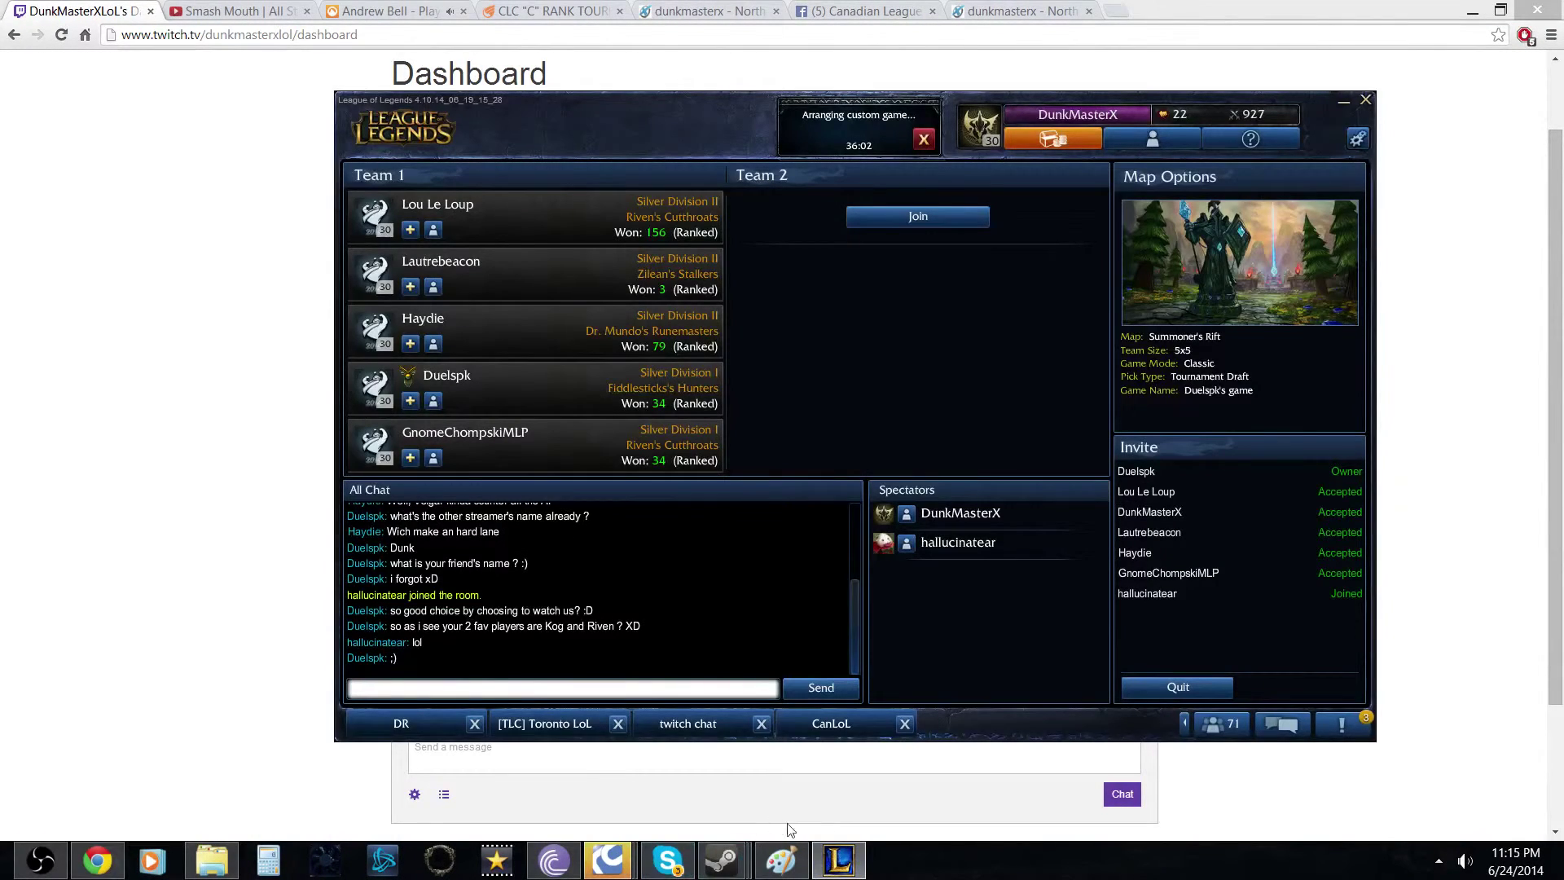
left_click(796, 864)
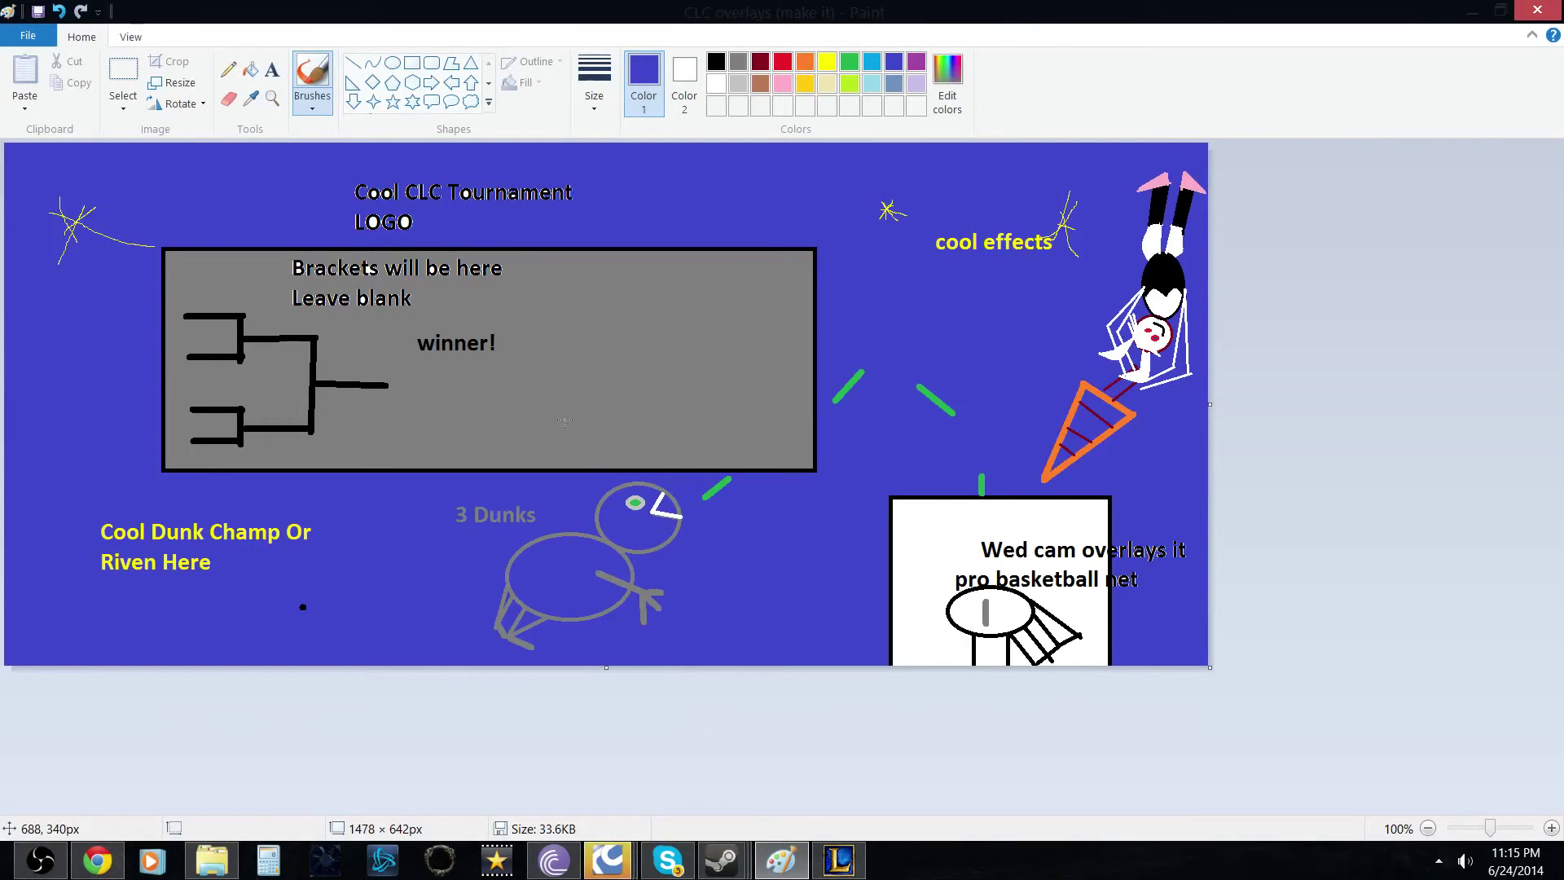
Try three brown lines on the creature's head, cancel each, then open Edit colors.
left_click(353, 63)
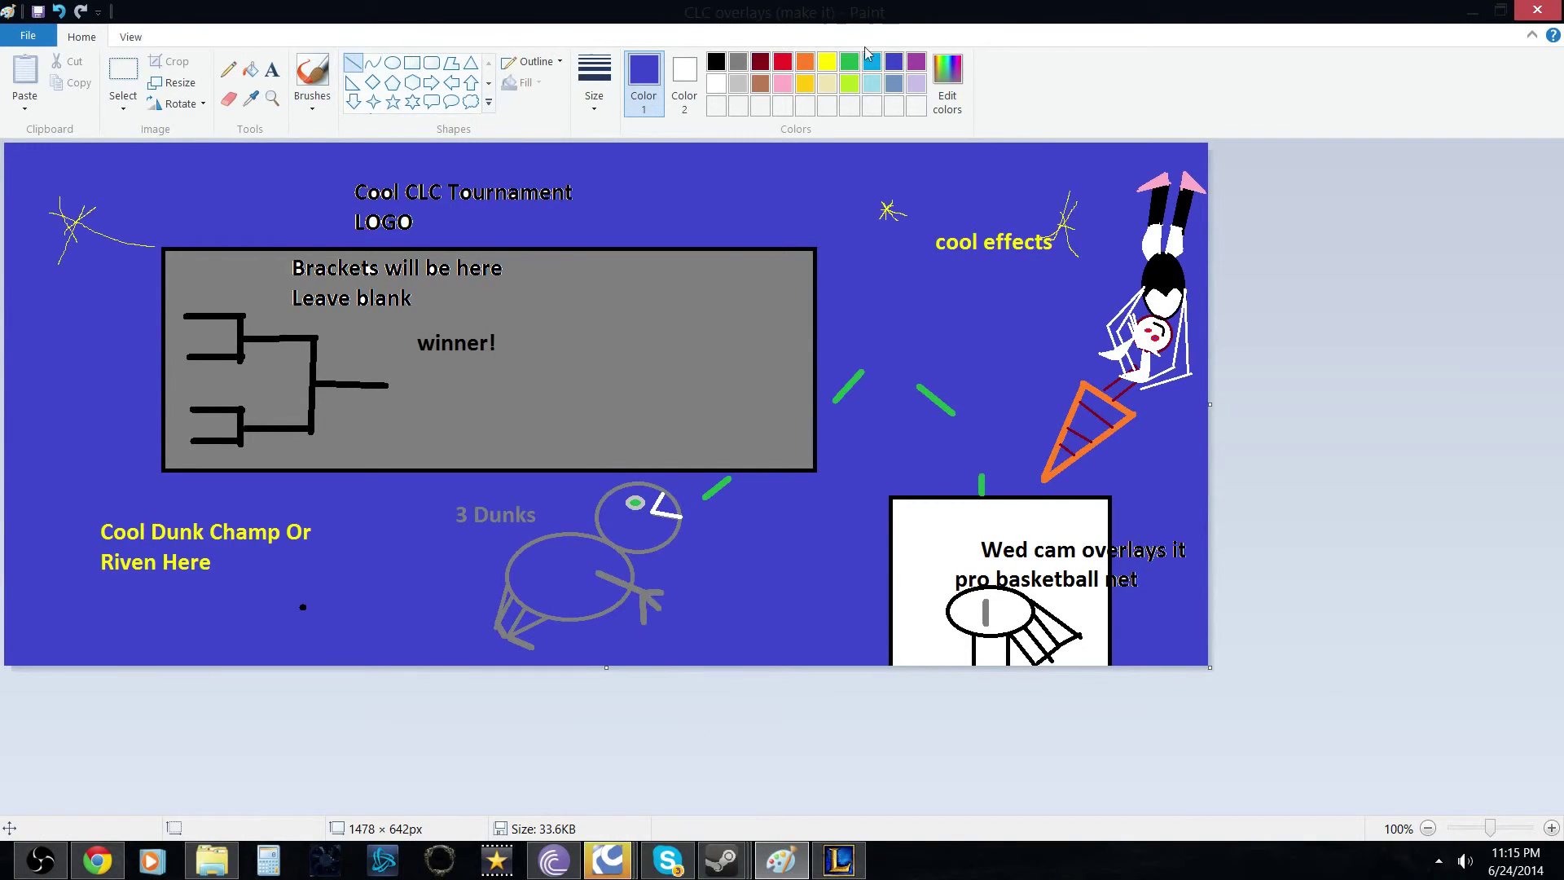
left_click(761, 84)
left_click_drag(621, 495, 632, 463)
key("Escape")
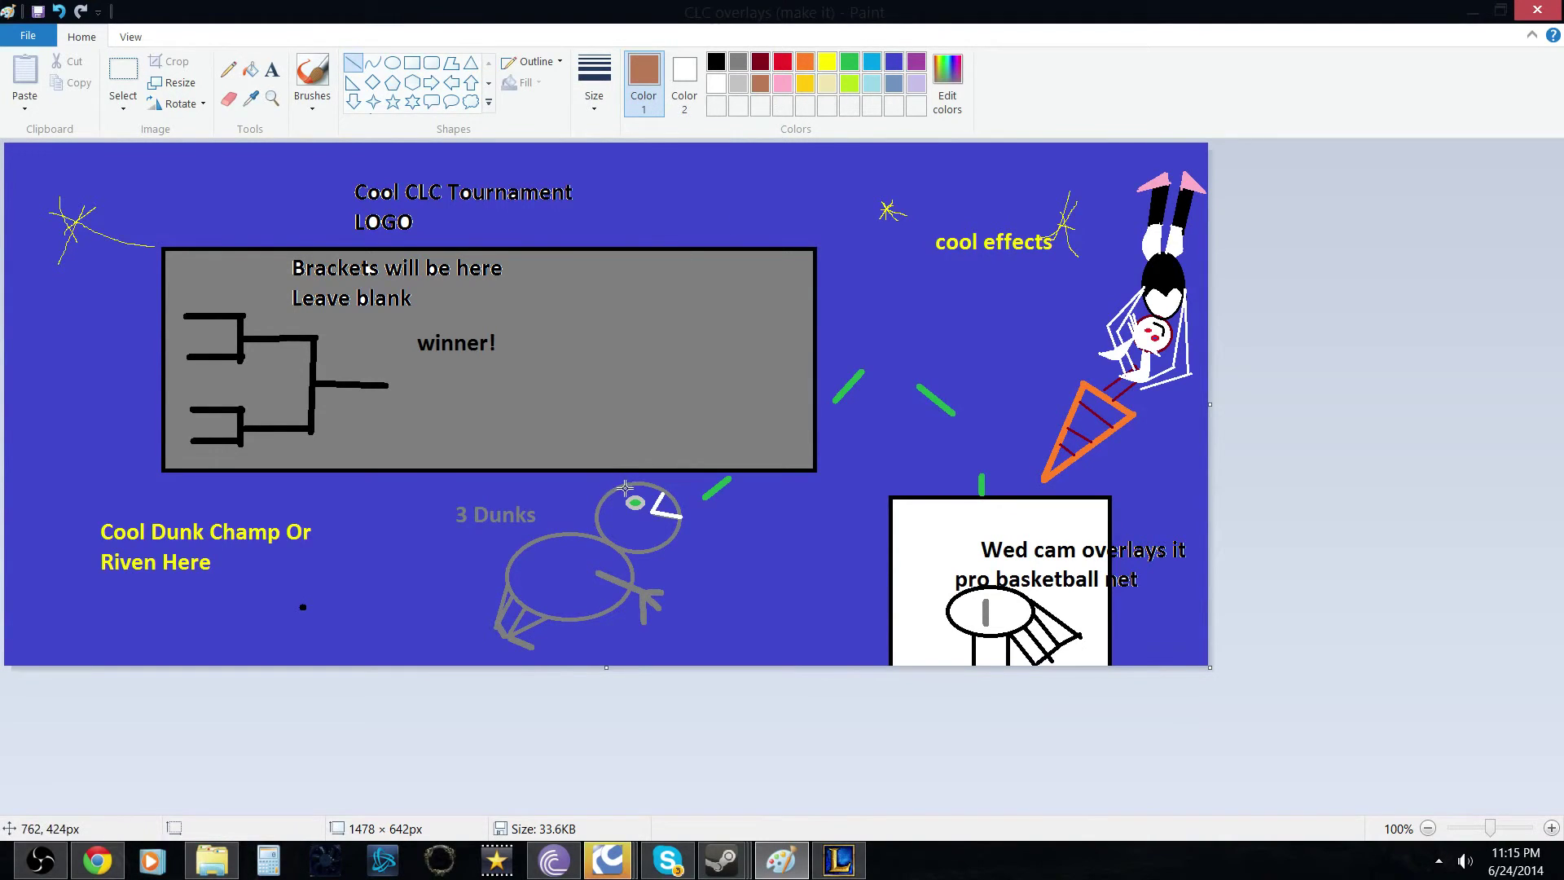
left_click_drag(625, 488, 633, 469)
key("Escape")
left_click_drag(624, 494, 586, 475)
key("Escape")
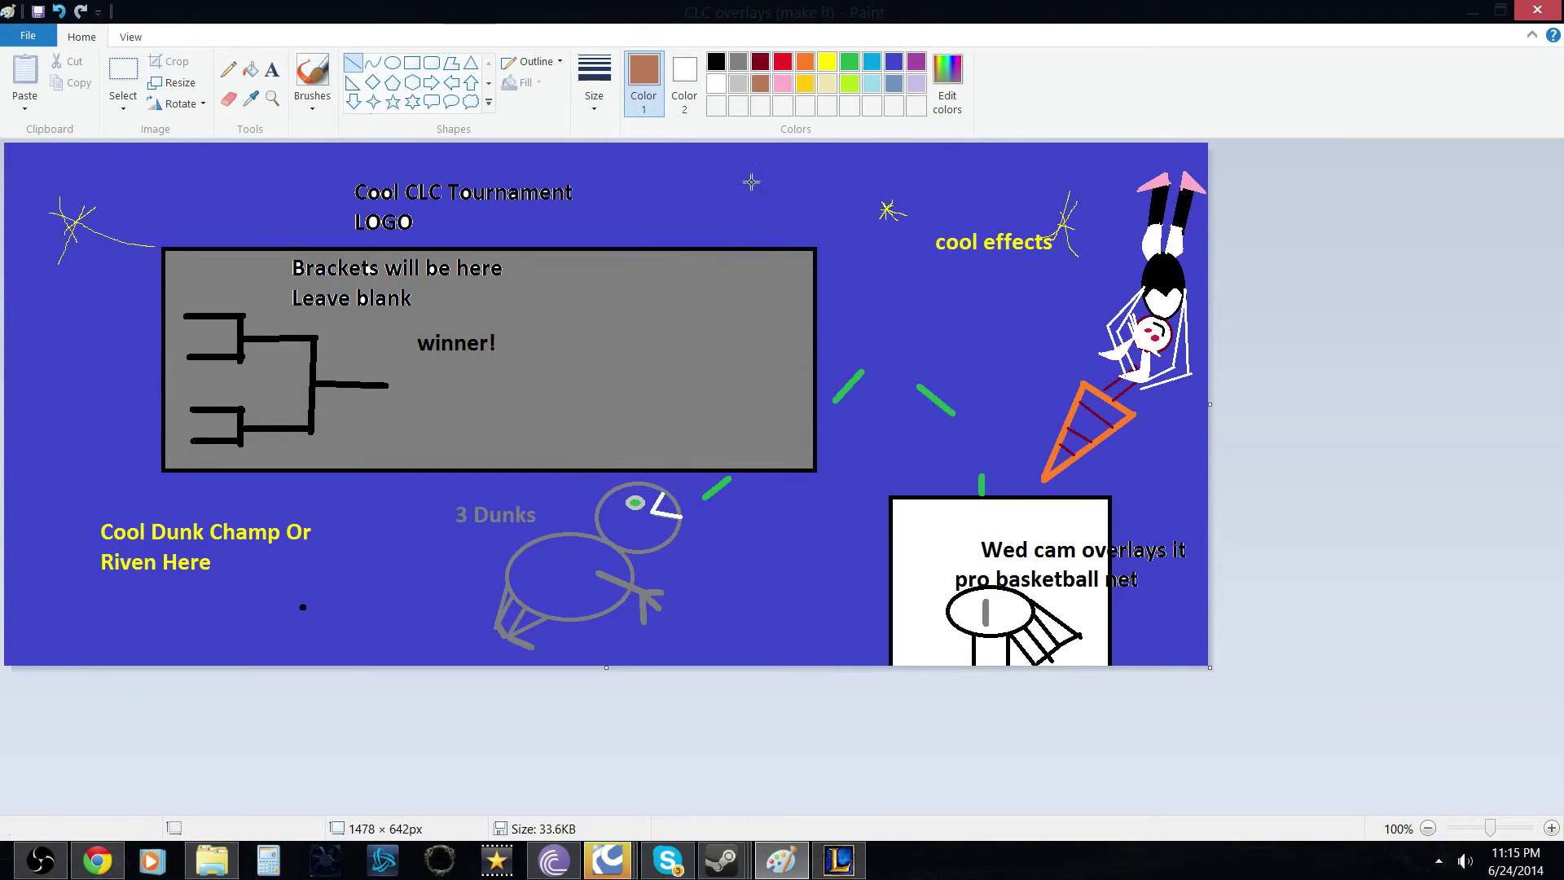
left_click(957, 73)
Mix an orange of Red 216, Green 108, Blue 56 and add it to Custom Colors.
left_click_drag(961, 392, 950, 482)
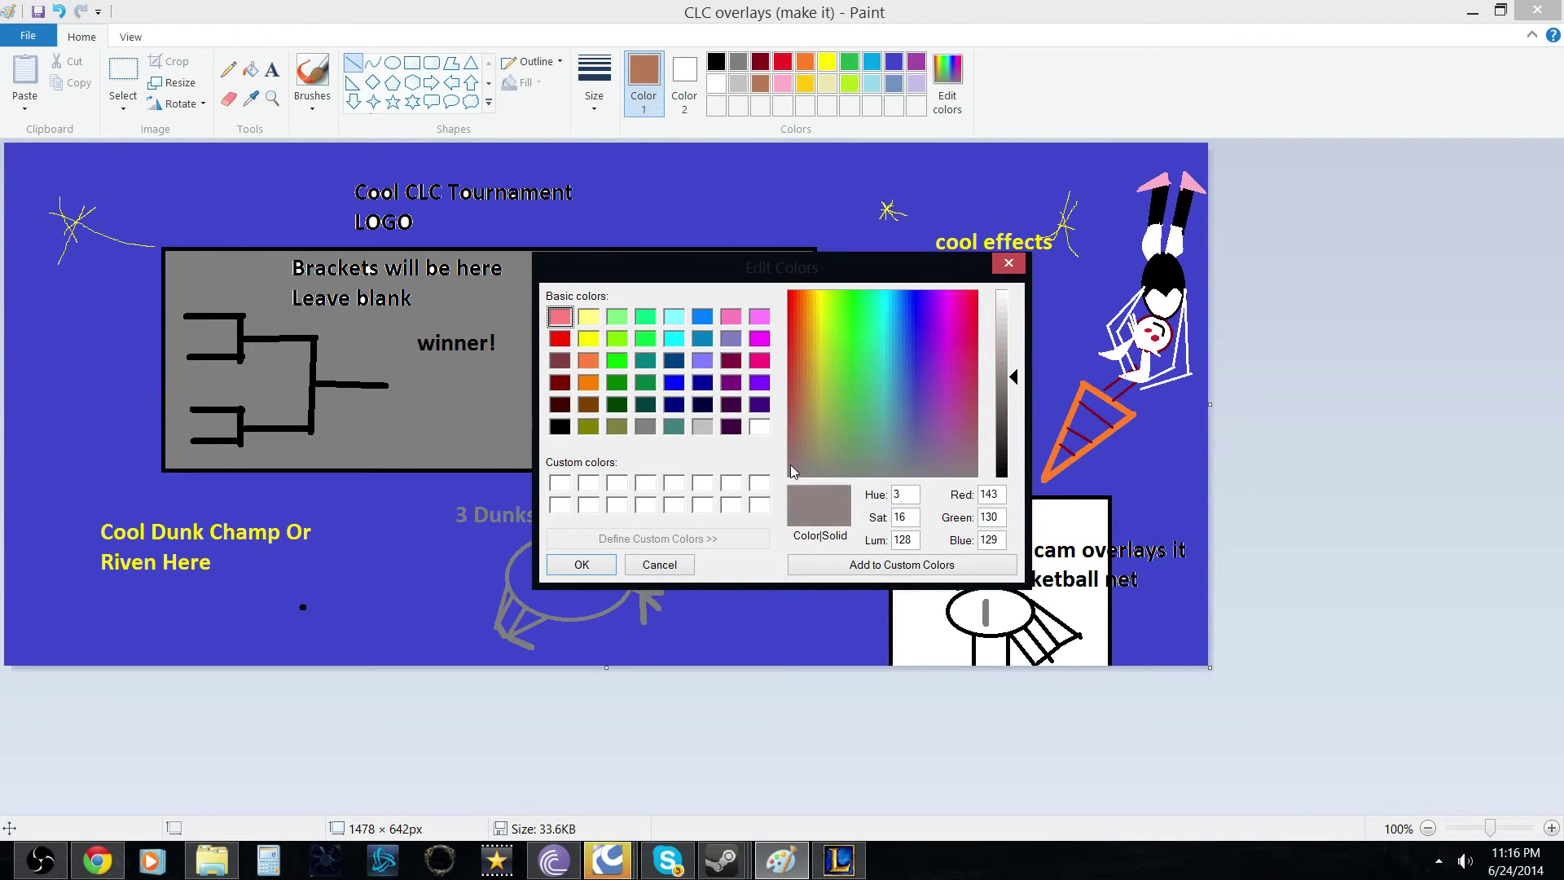
left_click_drag(788, 461, 799, 350)
left_click(876, 568)
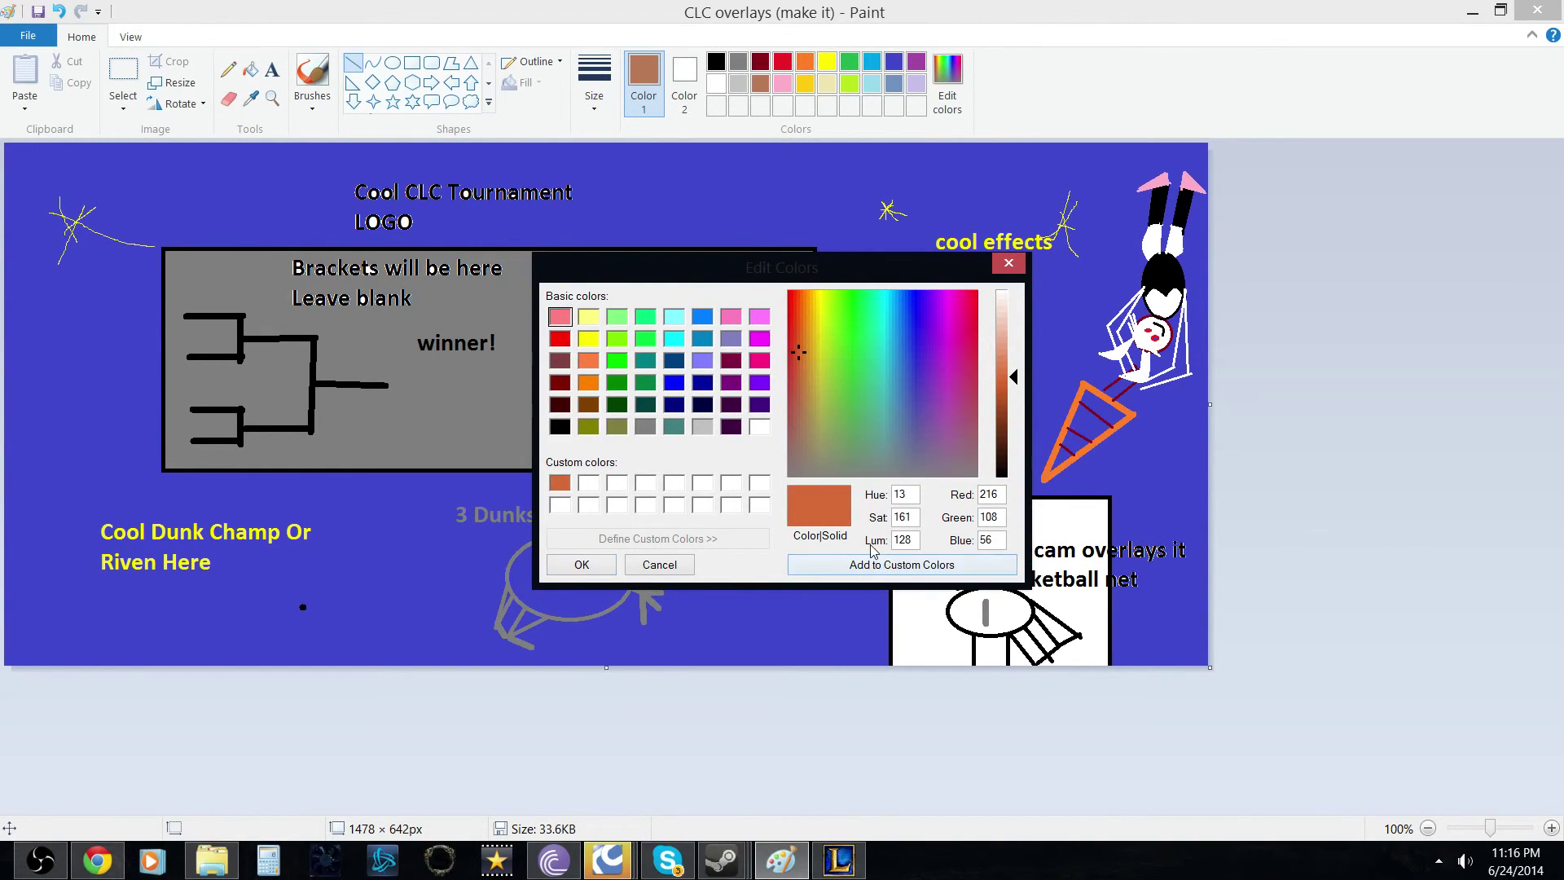
Draw orange antler lines with a short branch atop the creature's head, undoing a stray mark.
left_click(579, 565)
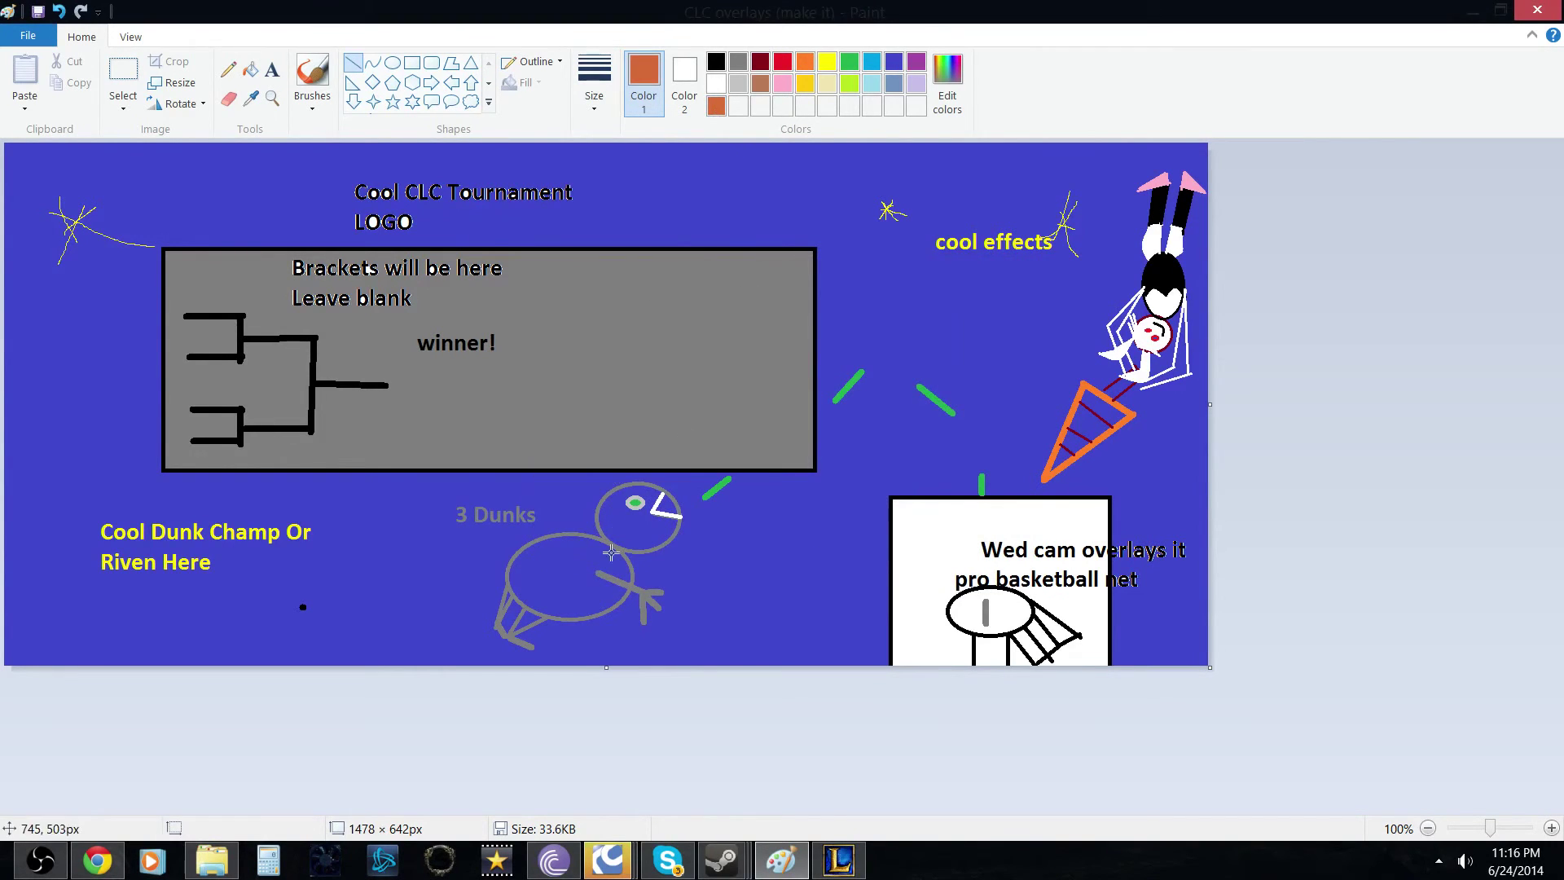
mouse_move(619, 498)
left_mouse_down()
mouse_move(591, 473)
mouse_move(609, 483)
mouse_move(566, 484)
left_mouse_up()
left_click_drag(762, 580, 768, 584)
left_click(580, 498)
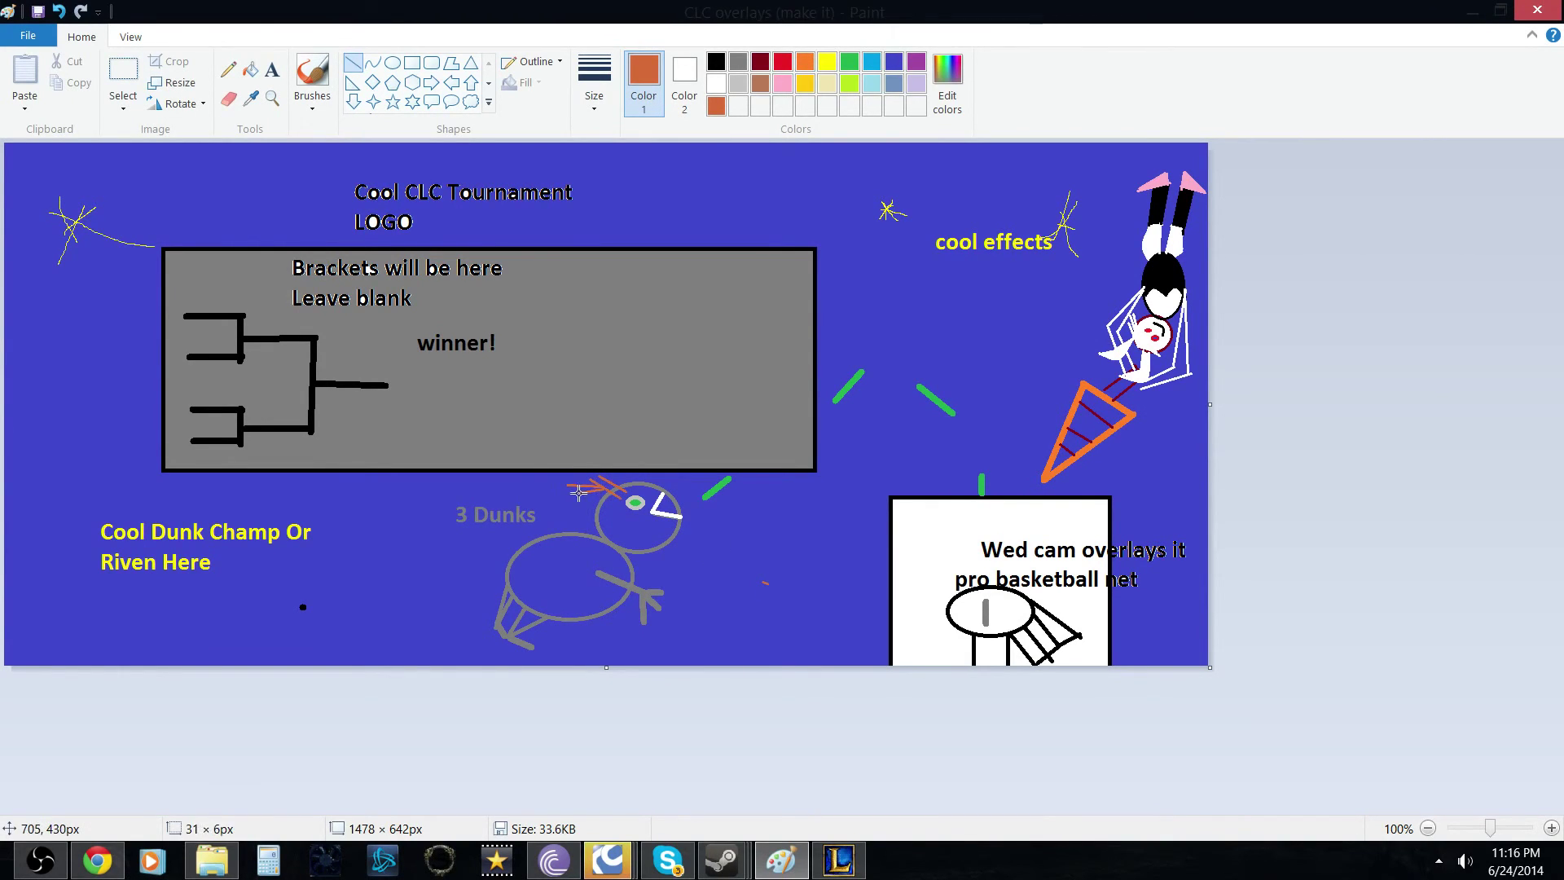
left_click(57, 15)
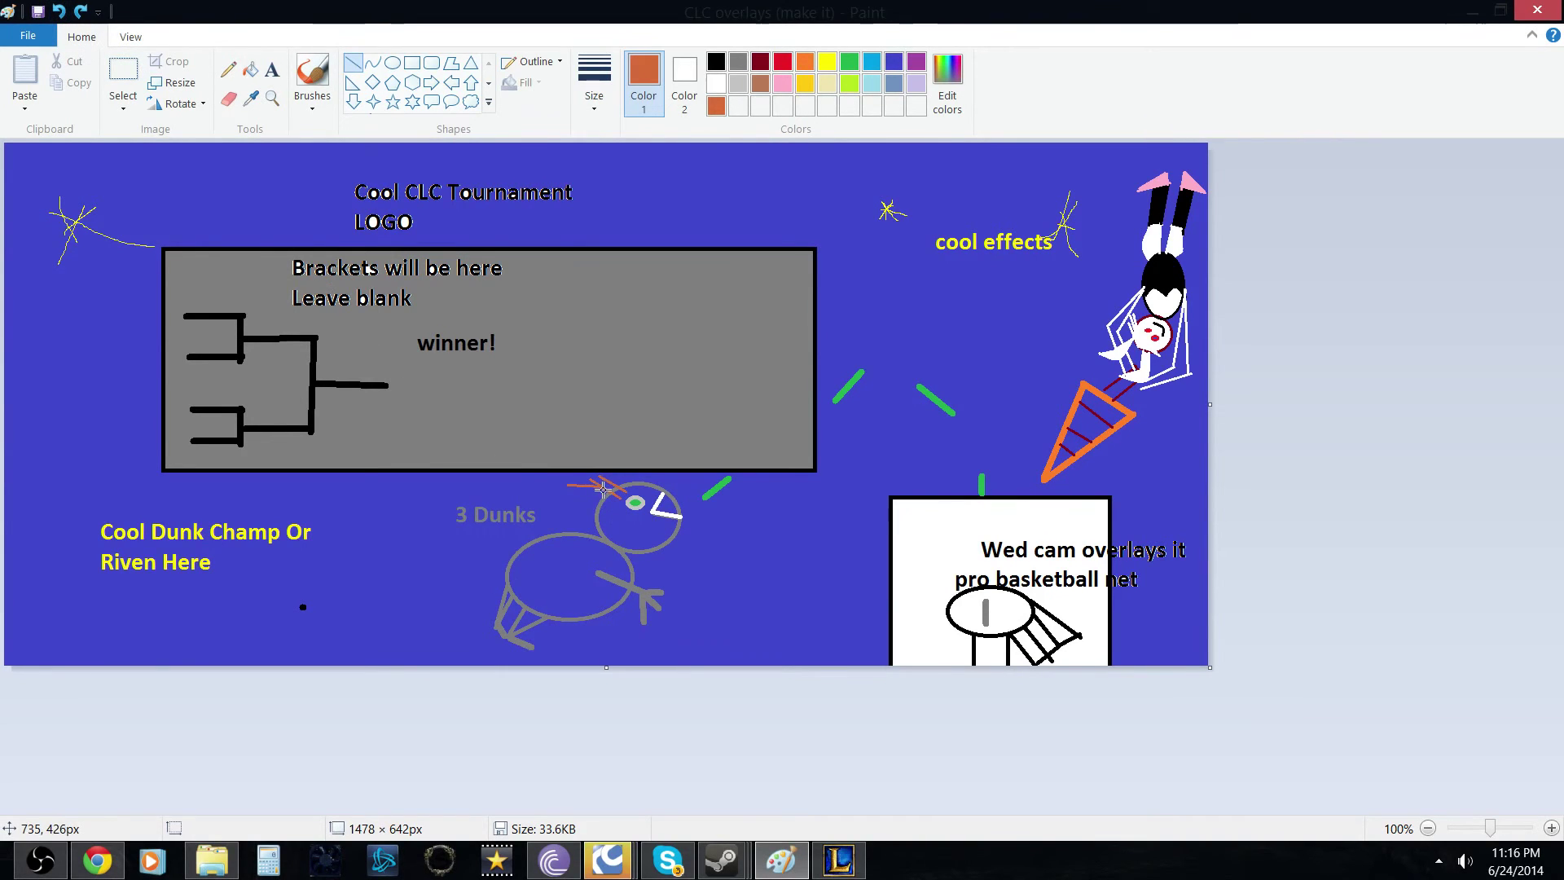
left_click_drag(603, 489, 567, 485)
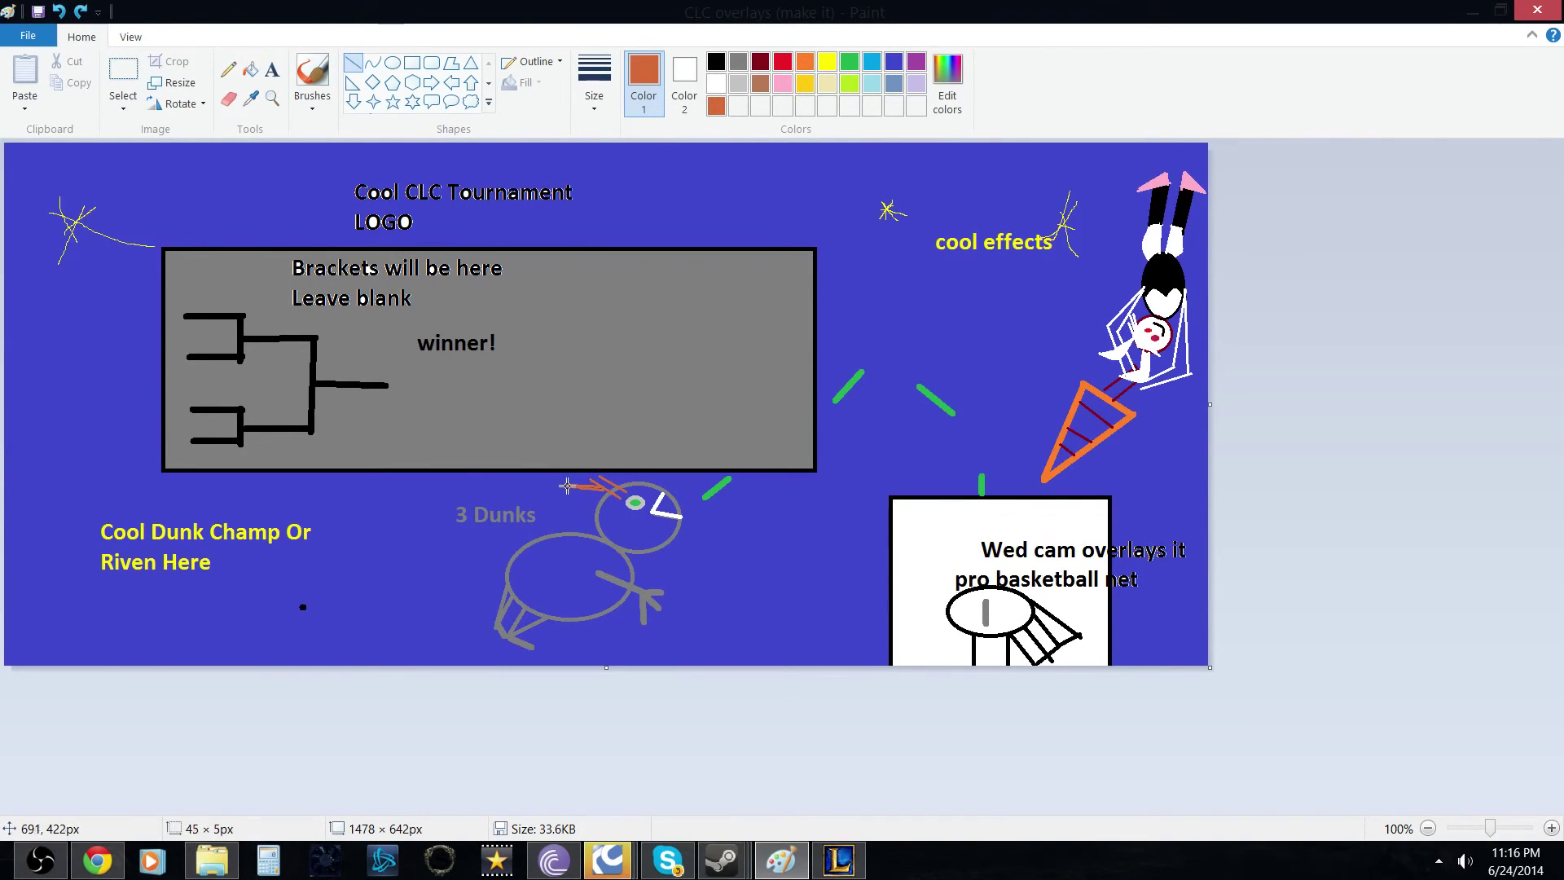
left_click(818, 620)
left_click_drag(598, 481, 594, 482)
left_click(251, 70)
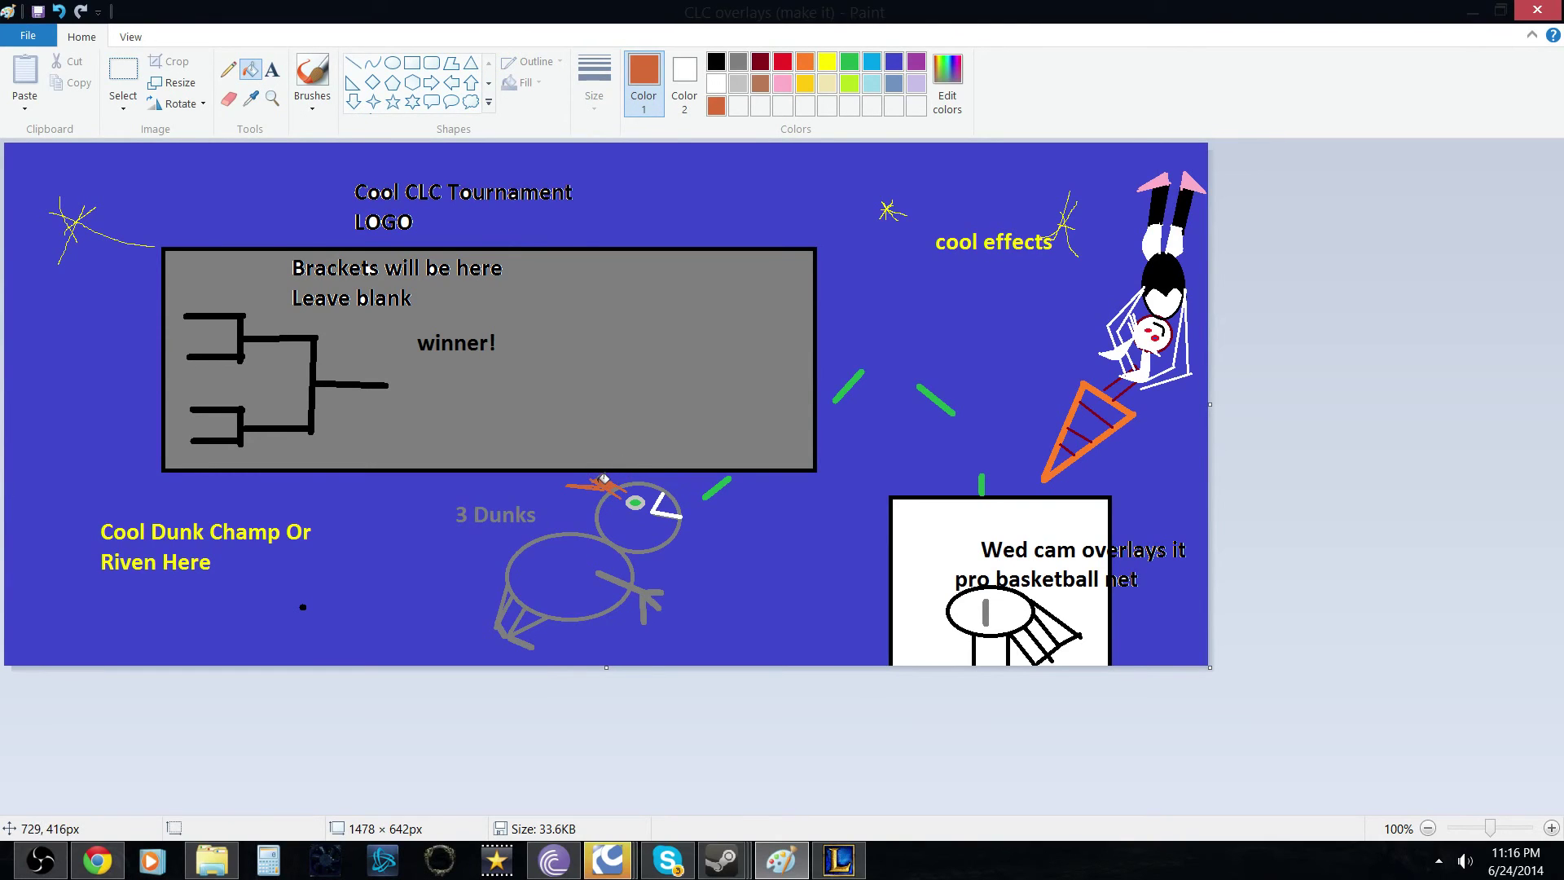
Sample the creature's grey outline and fill its body and head grey.
left_click(251, 99)
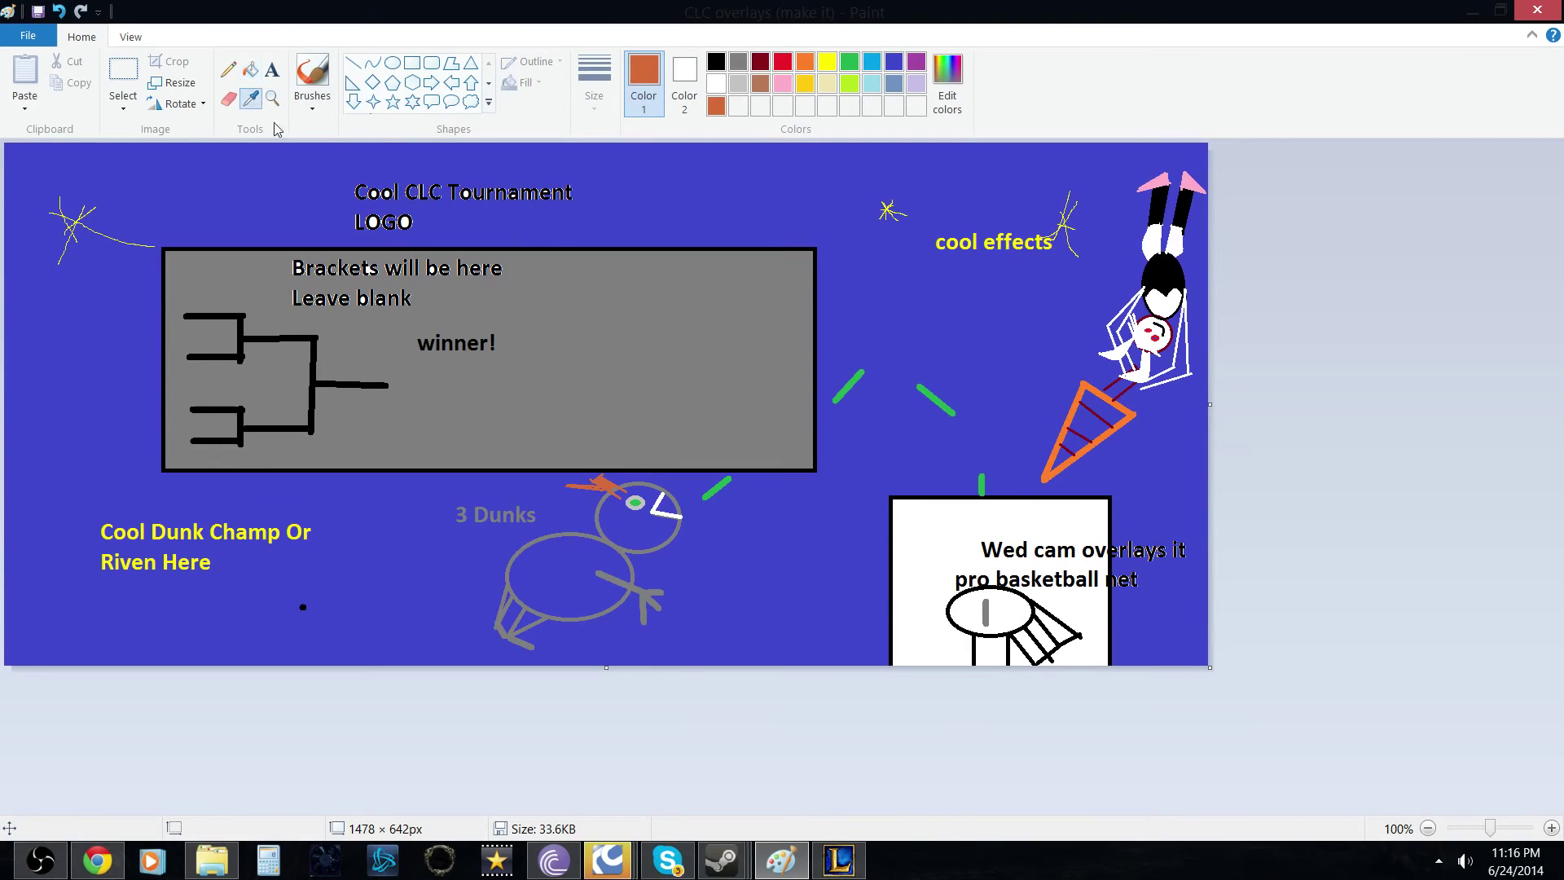
left_click(587, 532)
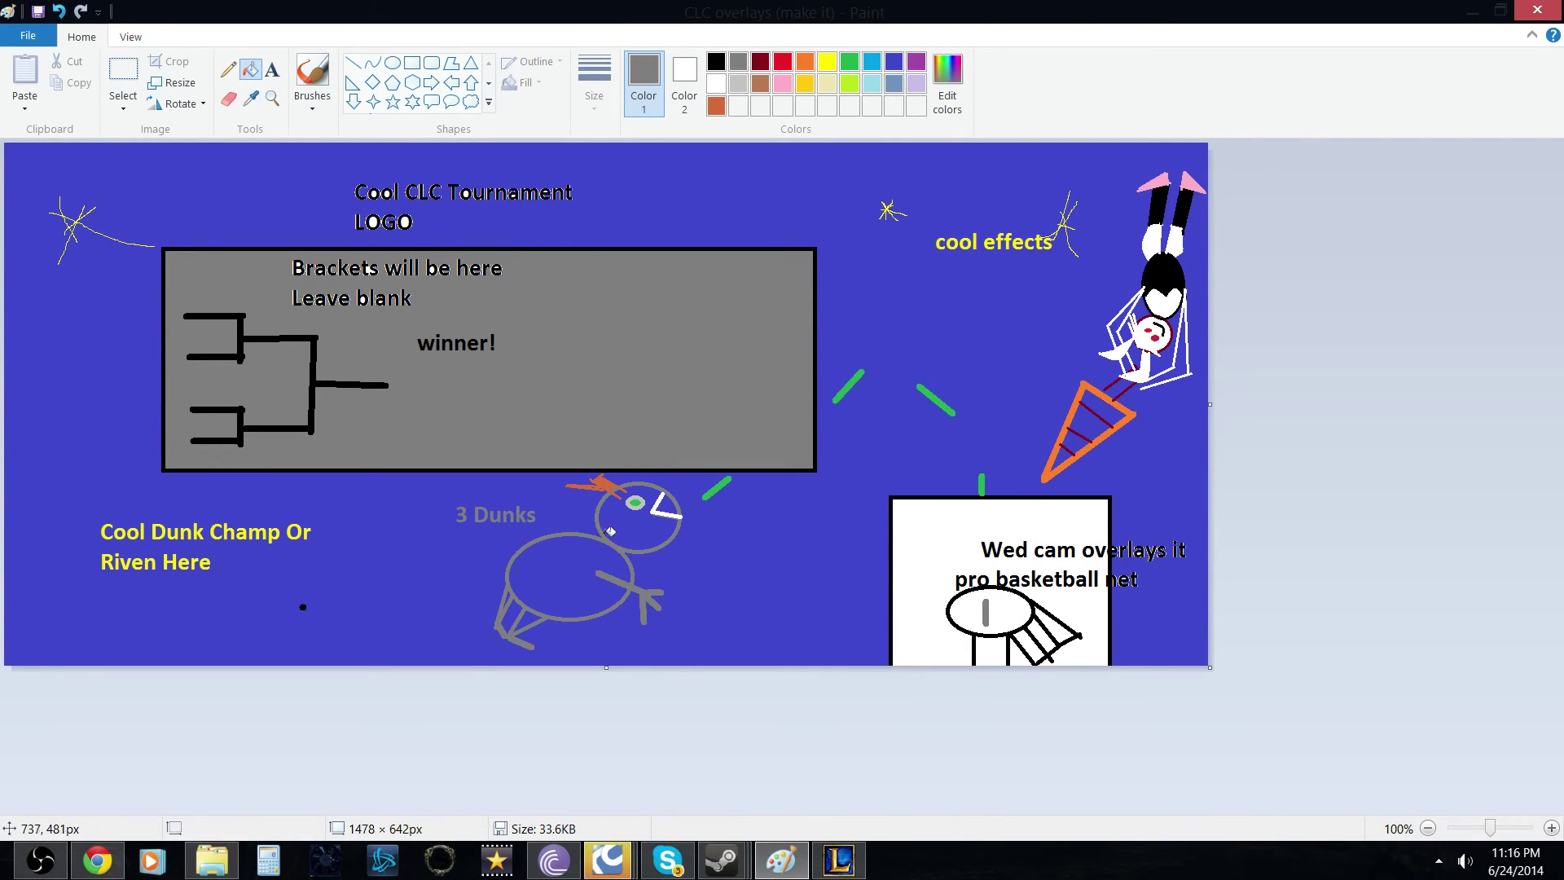
left_click(602, 555)
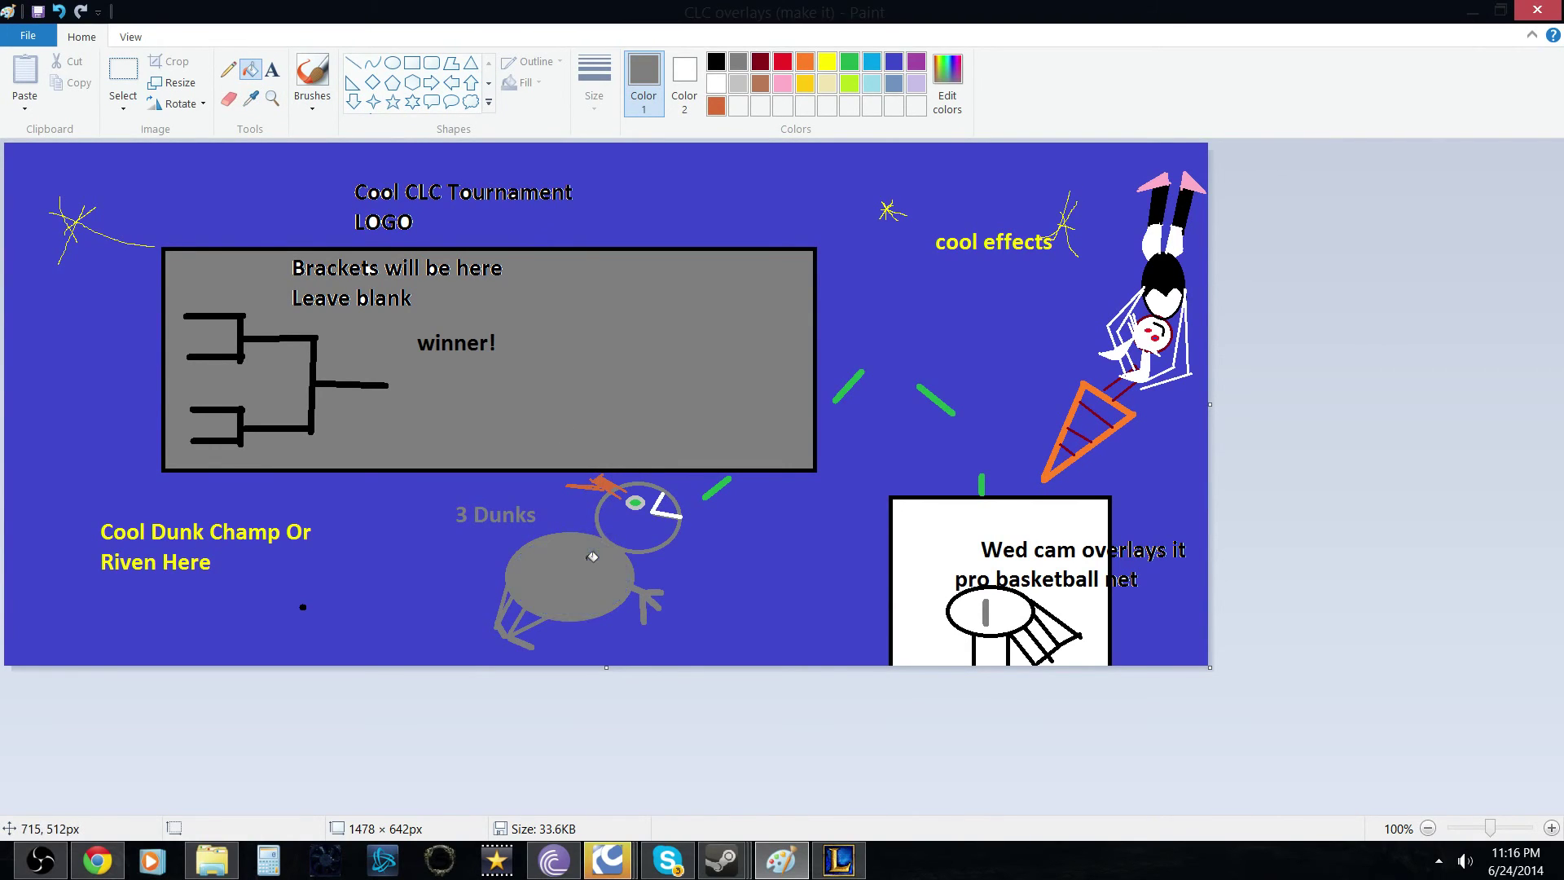
left_click(655, 527)
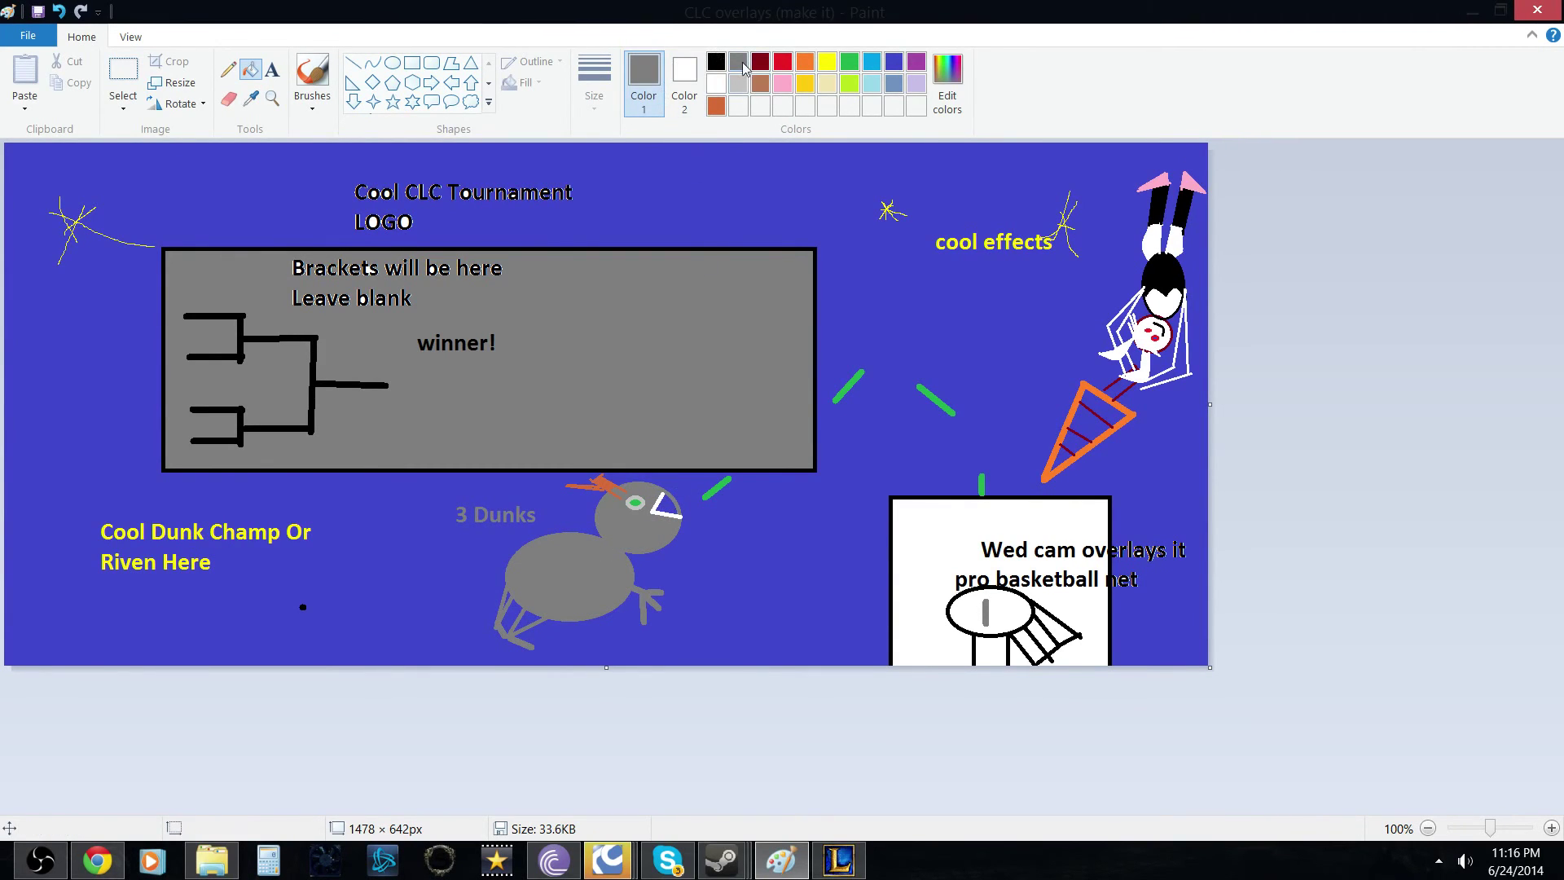
Choose pink, then set up the Line tool with black as the colour.
left_click(782, 82)
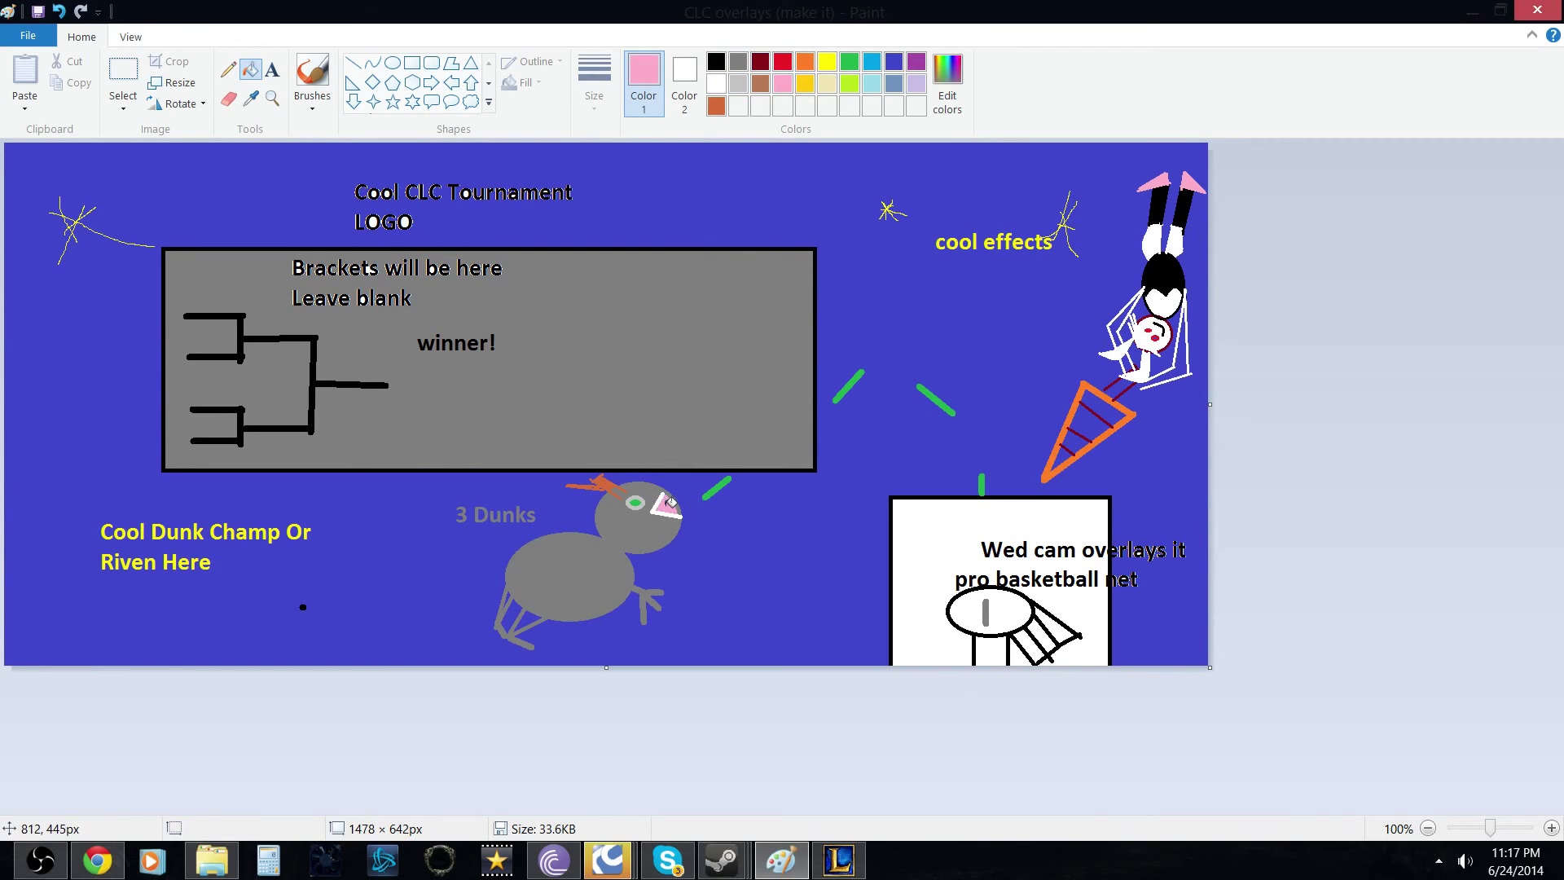
left_click(355, 64)
left_click(594, 81)
left_click(639, 261)
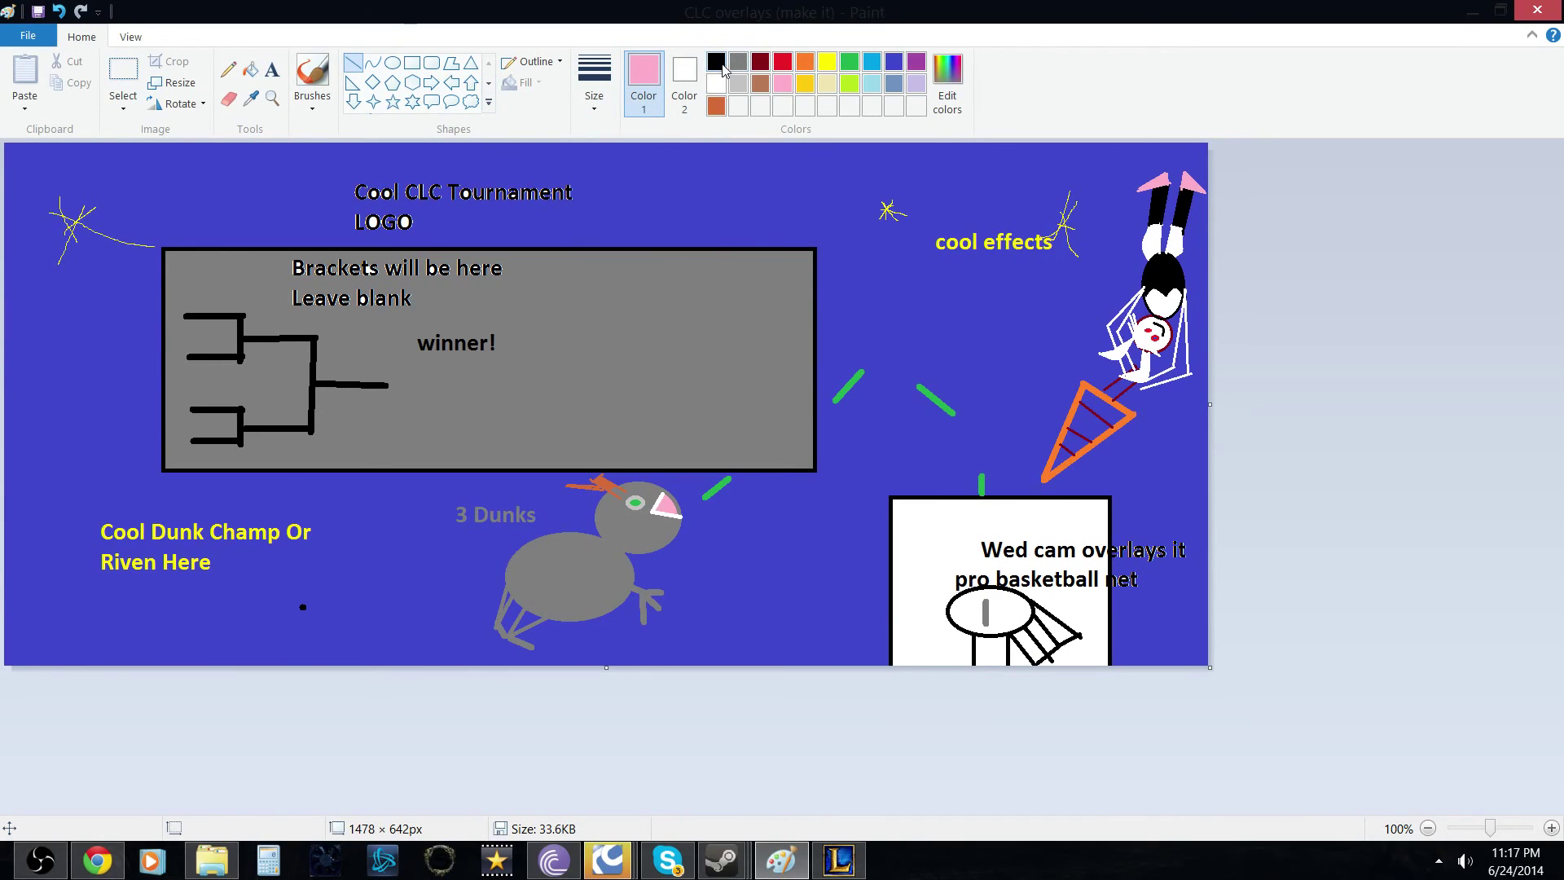
left_click(717, 63)
Draw two thin black lines across the grey creature's lower body.
left_click_drag(642, 587, 592, 572)
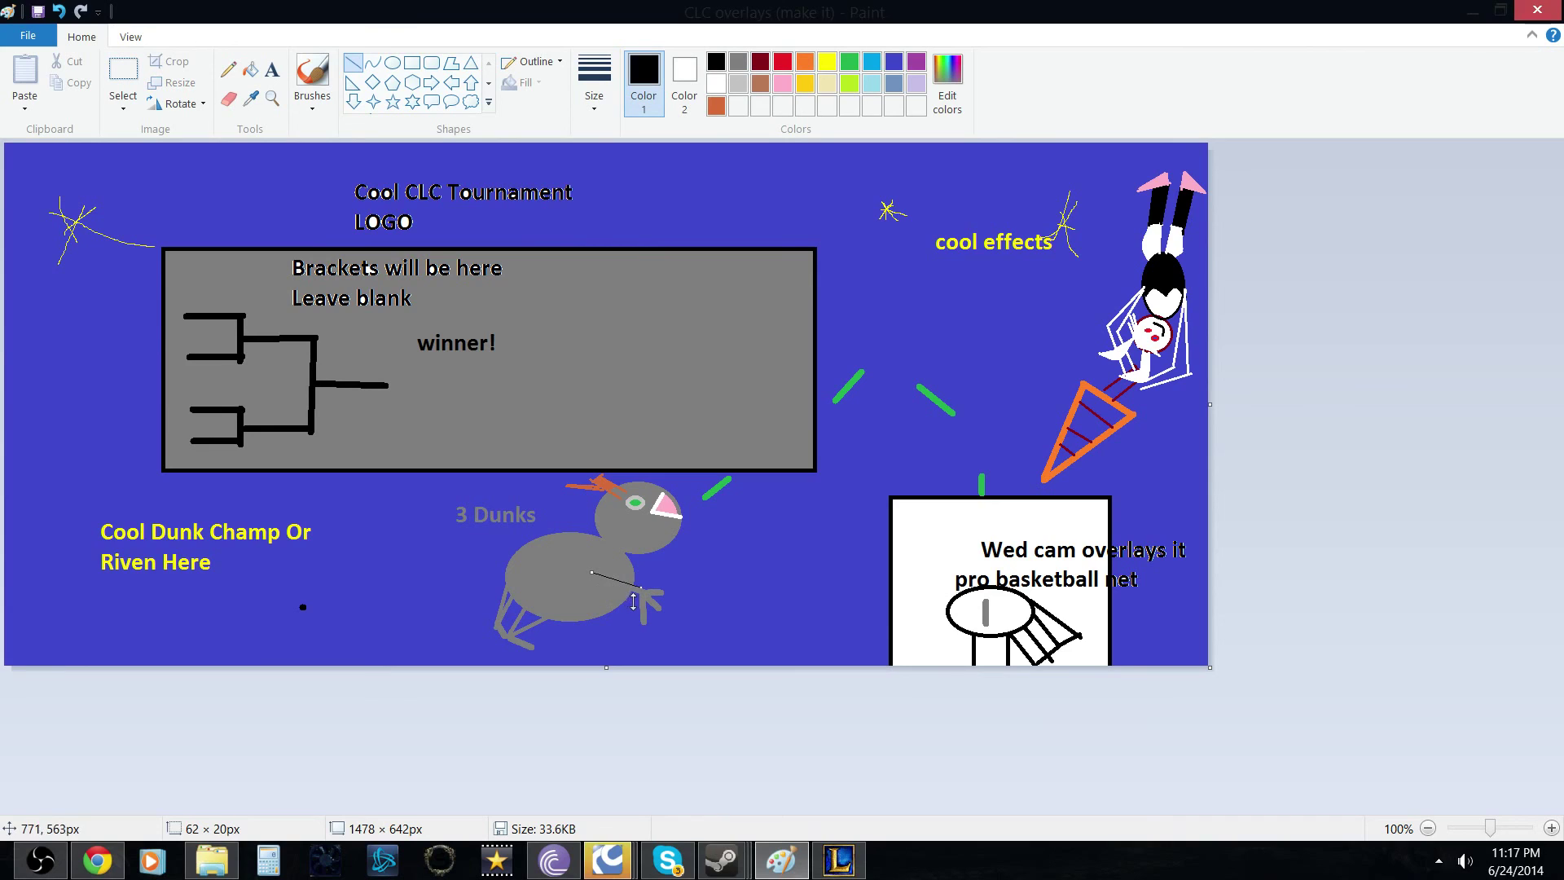
left_click(614, 621)
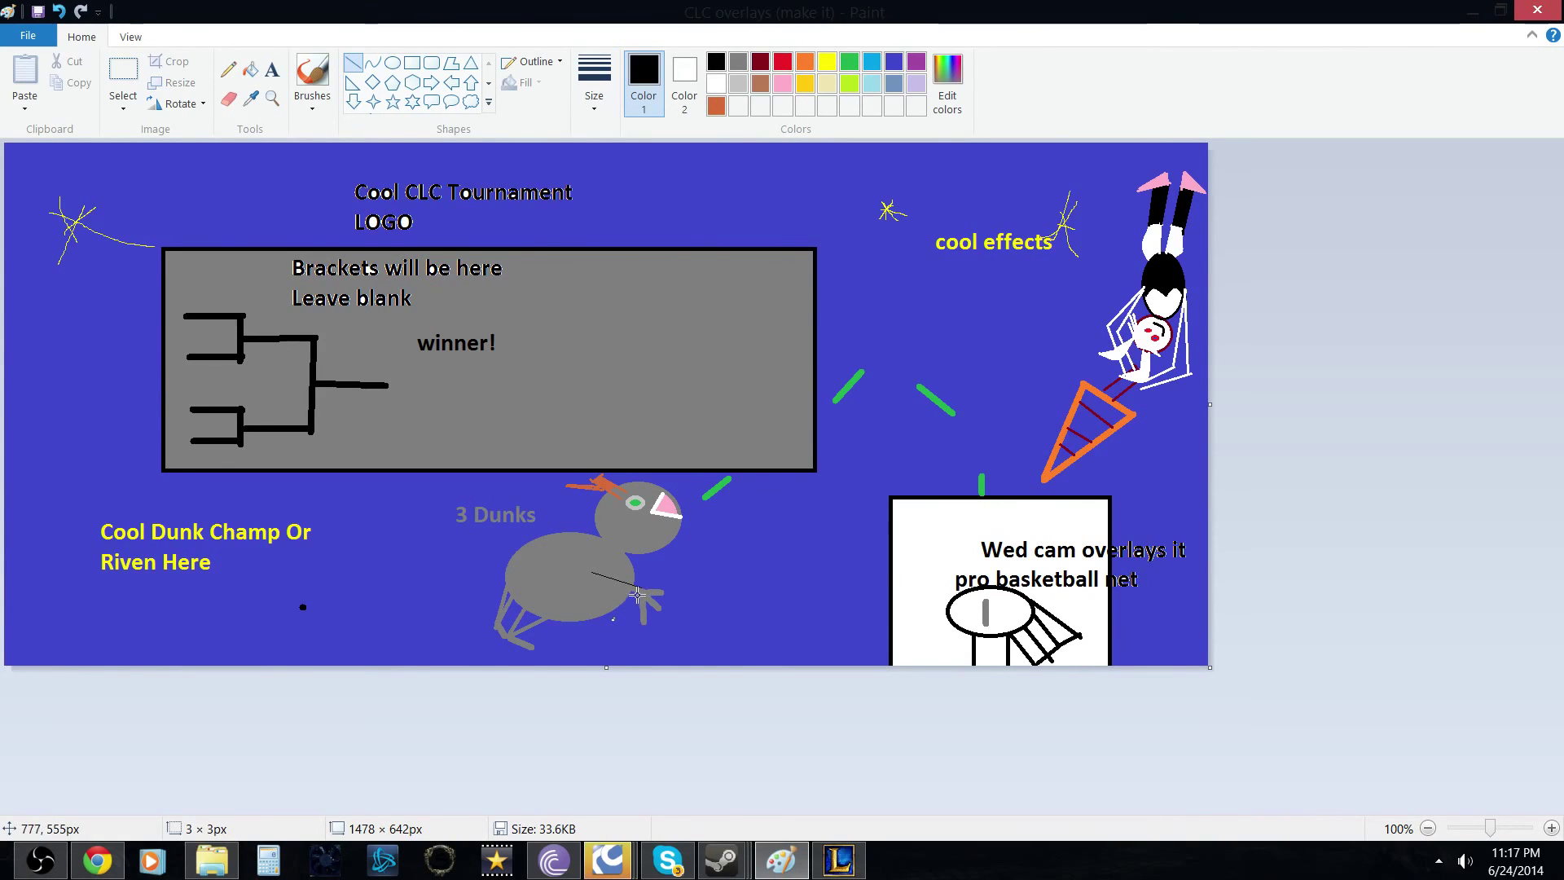
left_click_drag(641, 595, 588, 578)
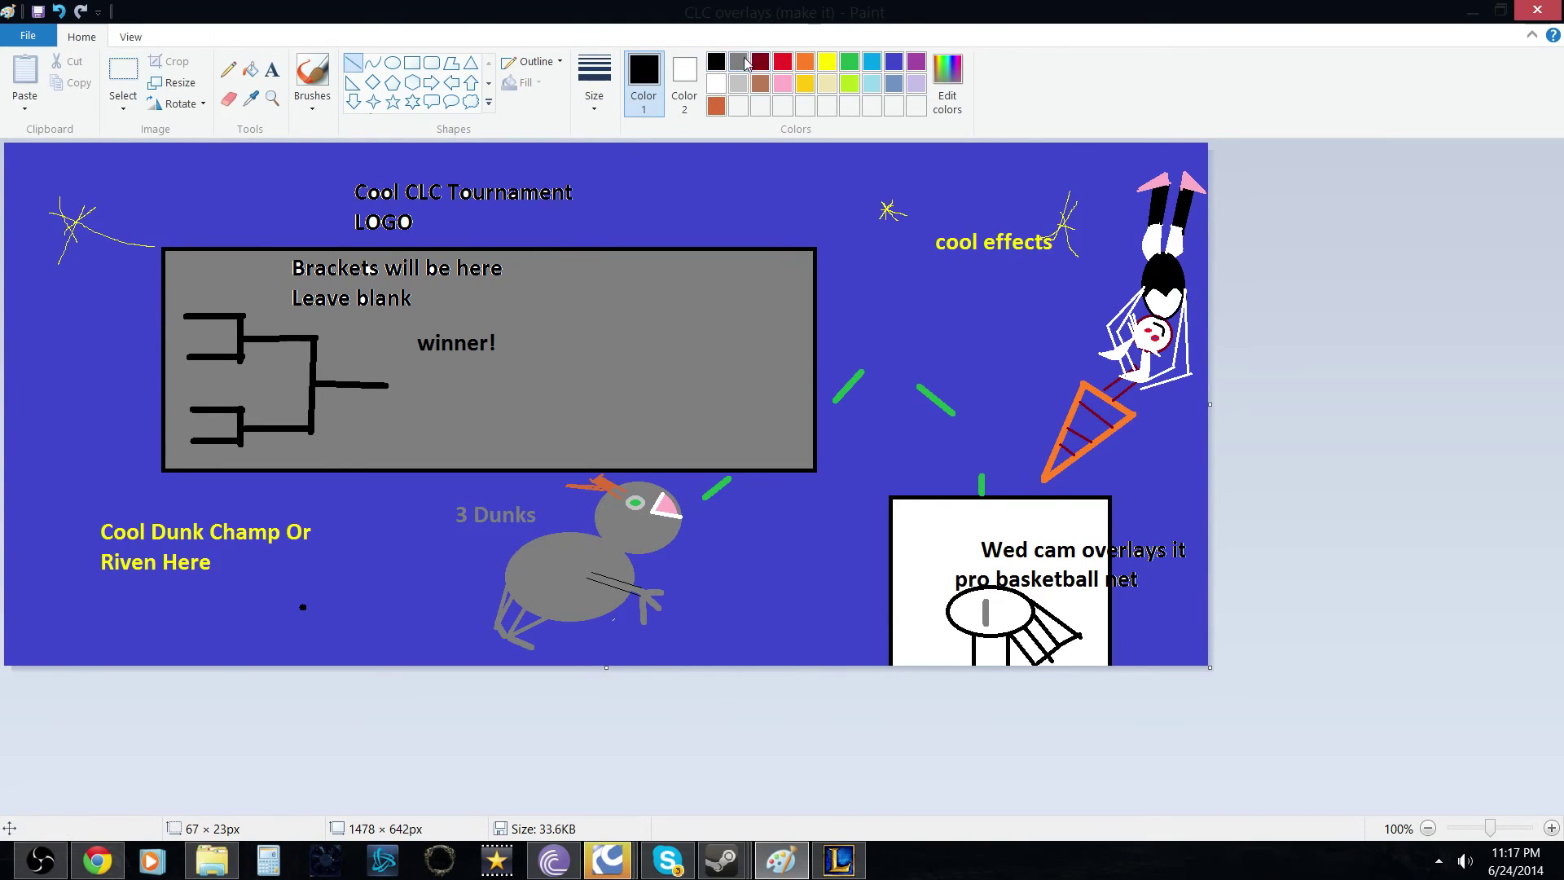
Sample the creature's body grey as drawing colour and switch to the Pencil.
left_click(251, 98)
left_click(585, 573)
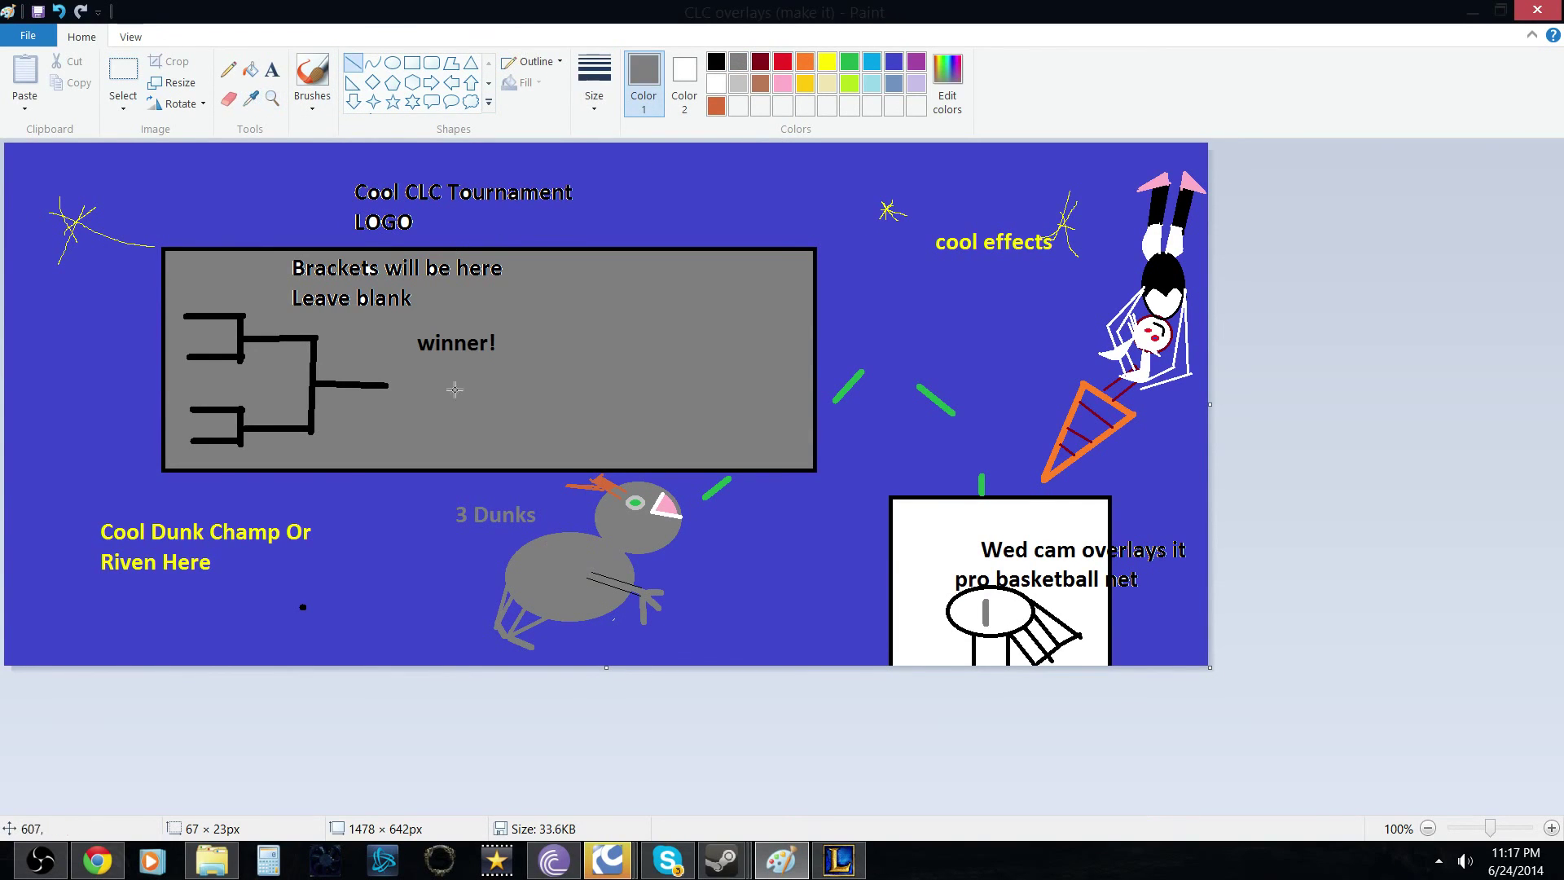
left_click(251, 69)
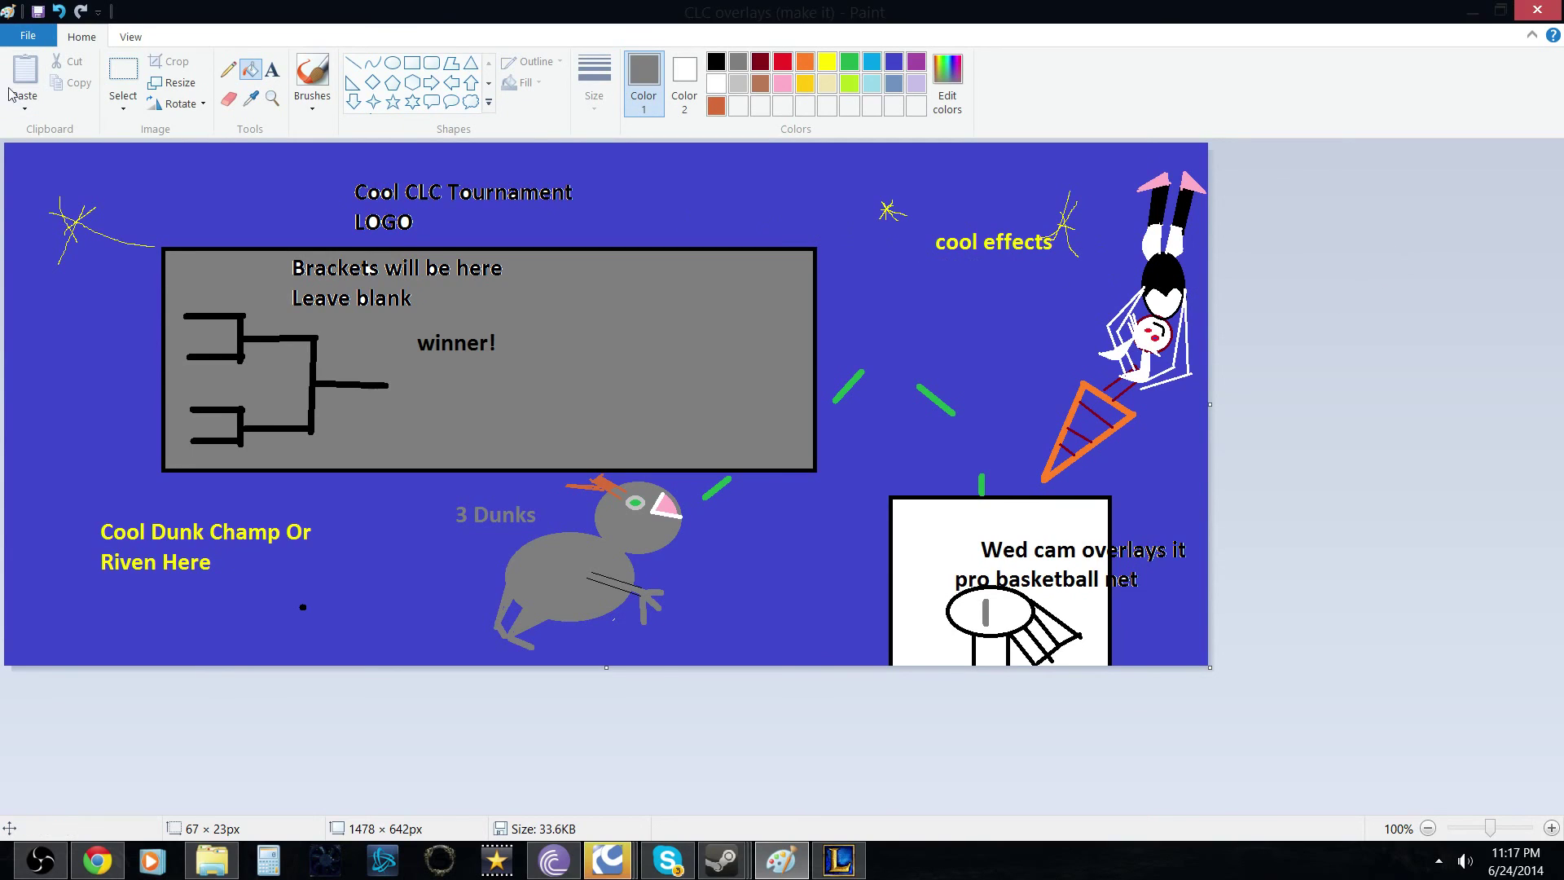
left_click(229, 71)
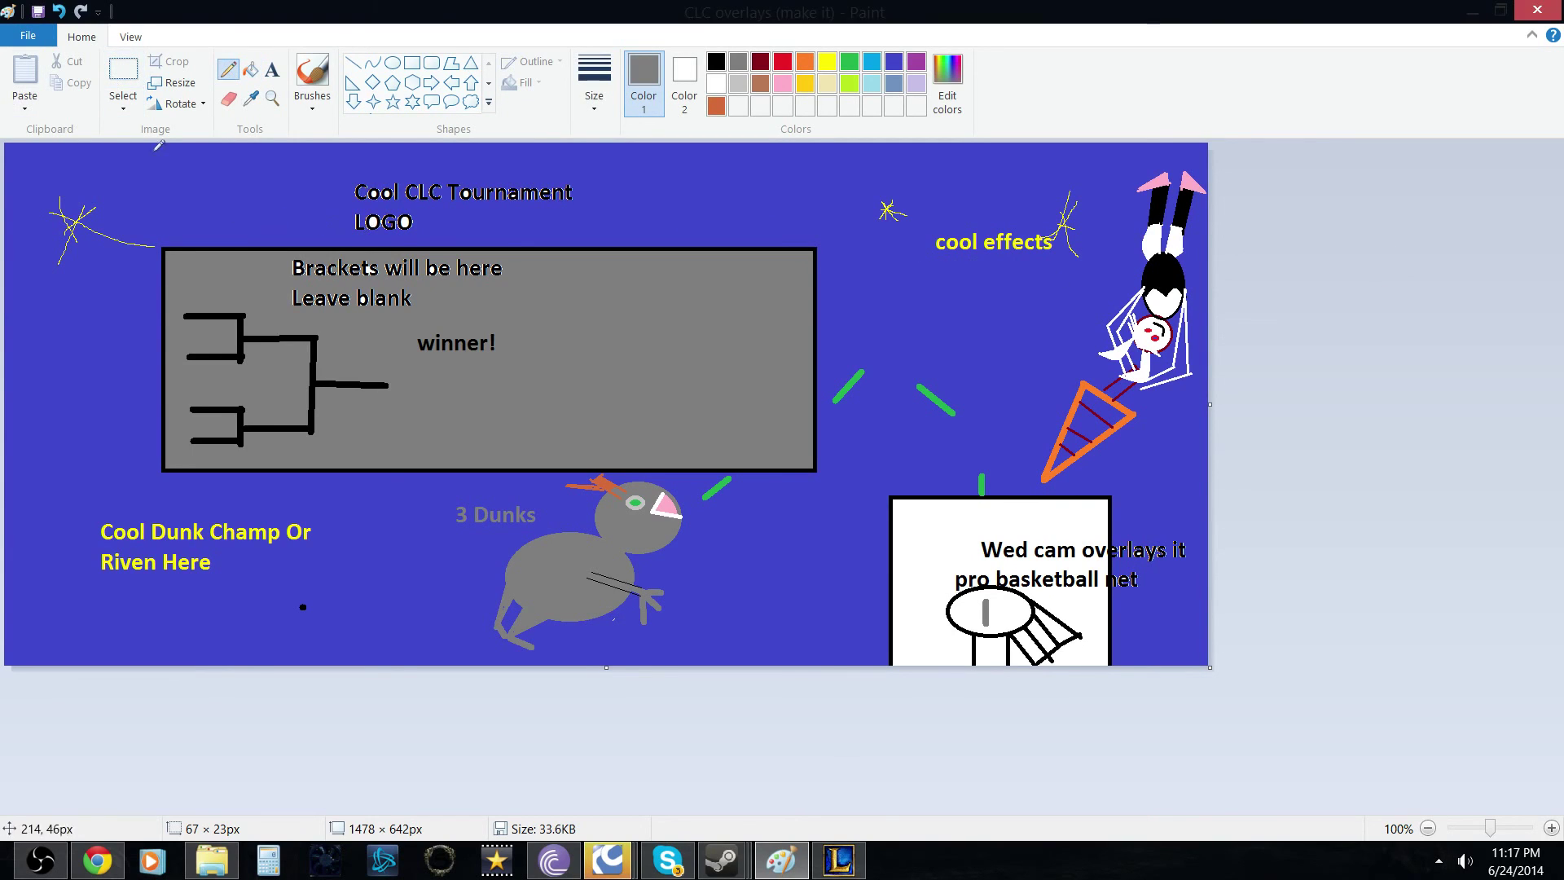